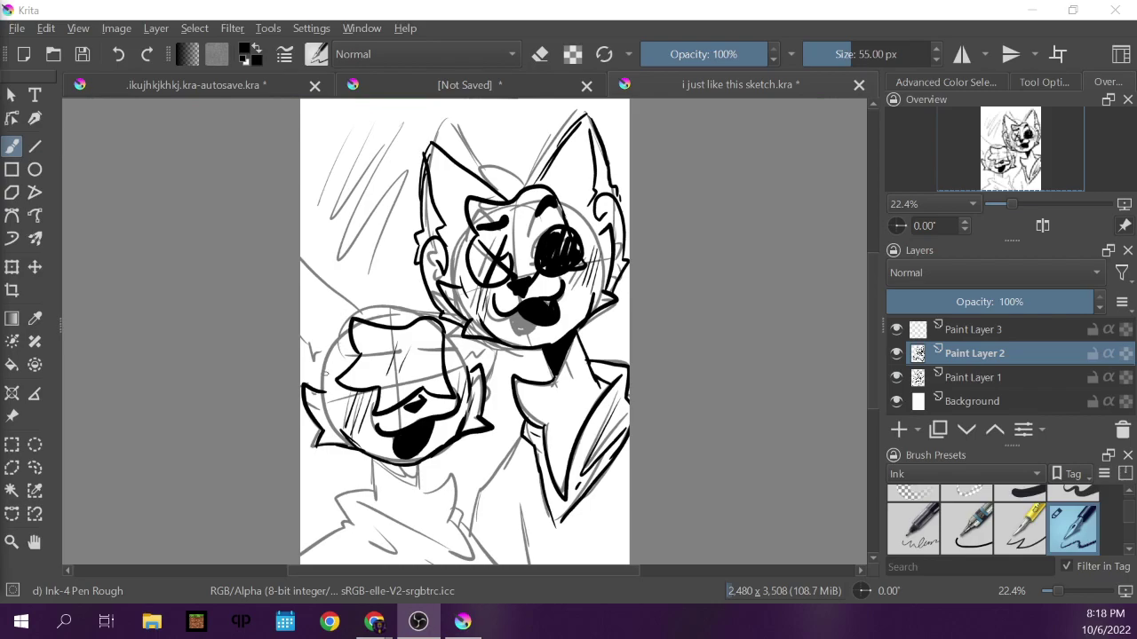
Ink the smaller character's cheek fur, spiky hair outline and pointed ear over the grey sketch on Paint Layer 2.
left_click_drag(316, 414, 303, 437)
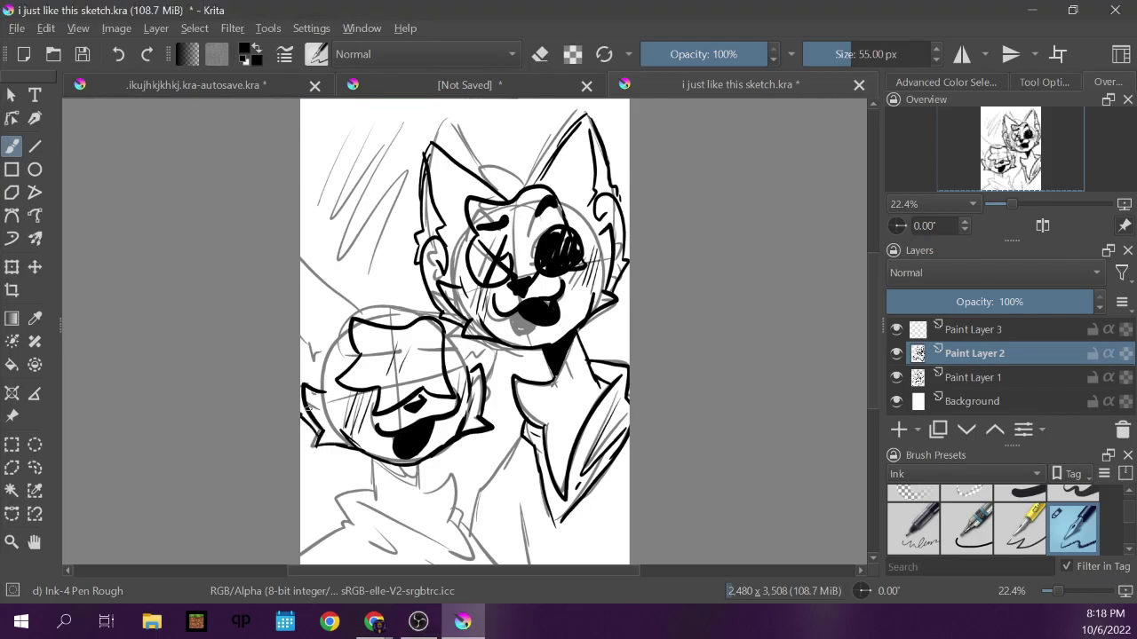
mouse_move(313, 339)
left_mouse_down()
mouse_move(304, 376)
mouse_move(340, 318)
mouse_move(370, 311)
mouse_move(359, 286)
mouse_move(386, 303)
mouse_move(408, 293)
mouse_move(421, 304)
left_mouse_up()
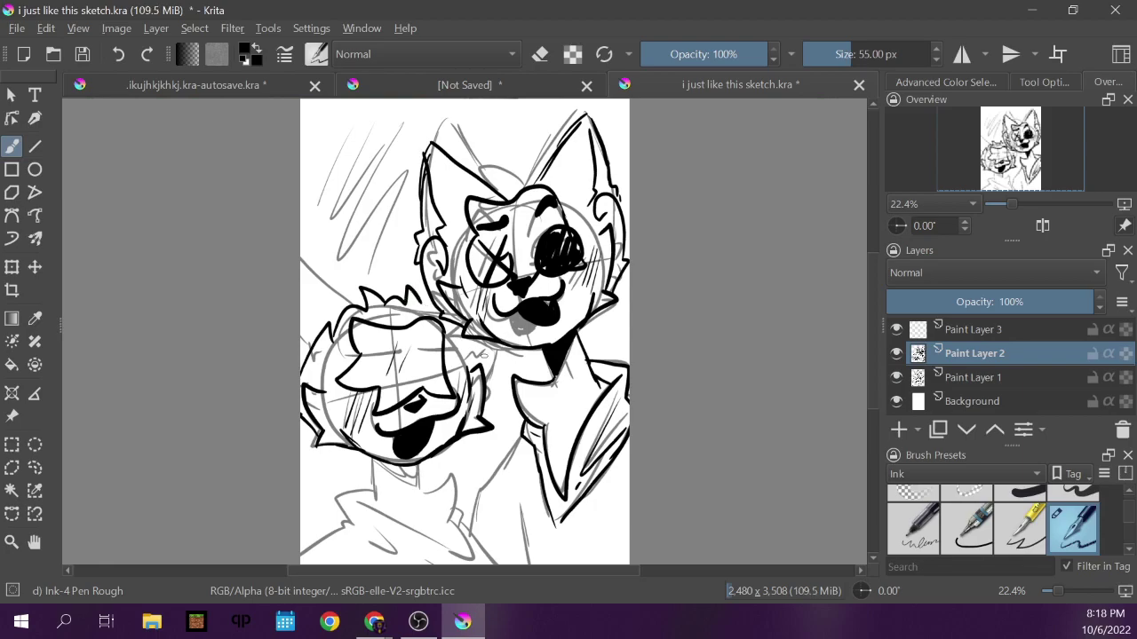
mouse_move(485, 418)
left_mouse_down()
mouse_move(503, 361)
mouse_move(490, 352)
left_mouse_up()
mouse_move(479, 412)
left_mouse_down()
mouse_move(494, 383)
mouse_move(482, 349)
left_mouse_up()
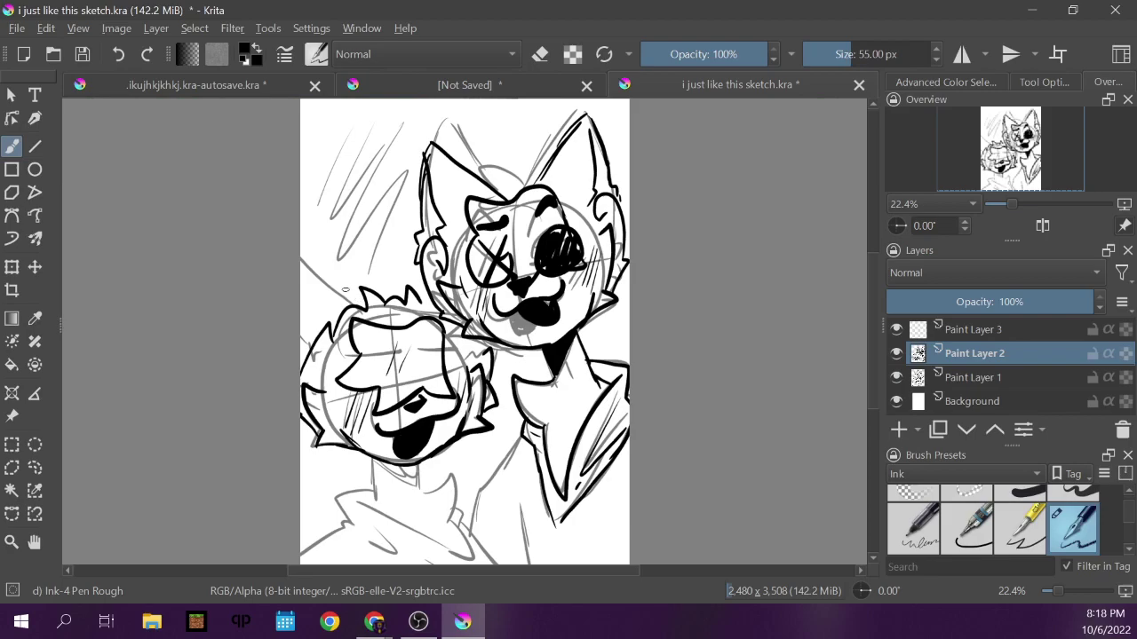
left_click_drag(354, 308, 300, 237)
left_click_drag(307, 348, 302, 269)
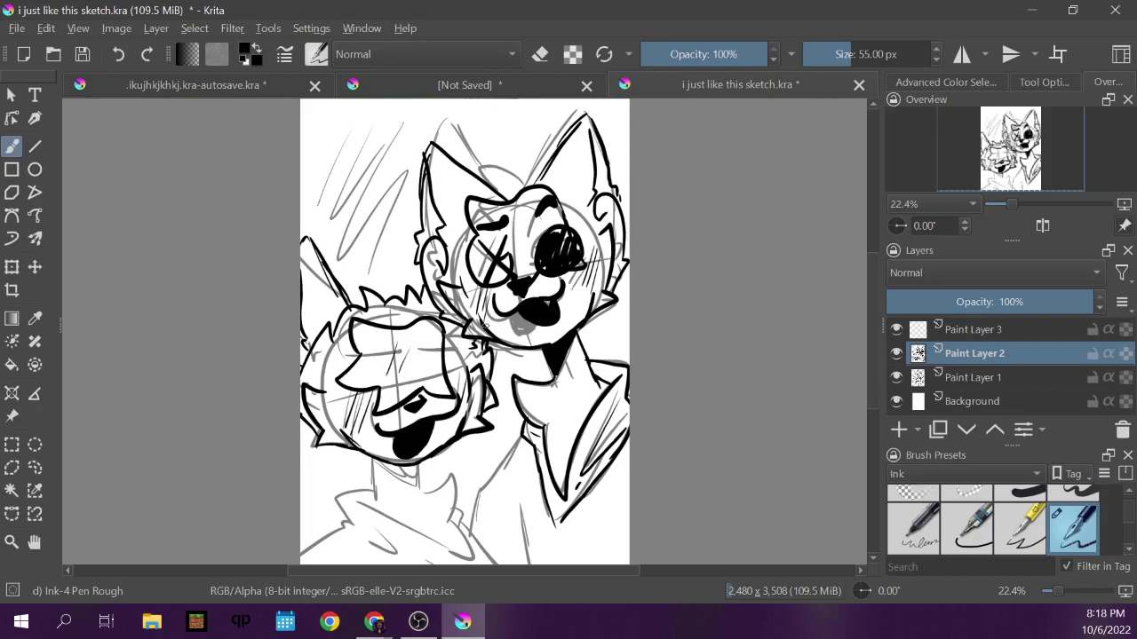
Ink the smaller character's neck, collar and shoulder and the taller character's arm and chest lines on Paint Layer 2.
left_click_drag(373, 458, 376, 496)
mouse_move(418, 464)
left_mouse_down()
mouse_move(471, 560)
mouse_move(405, 531)
left_mouse_up()
left_click_drag(405, 531, 359, 510)
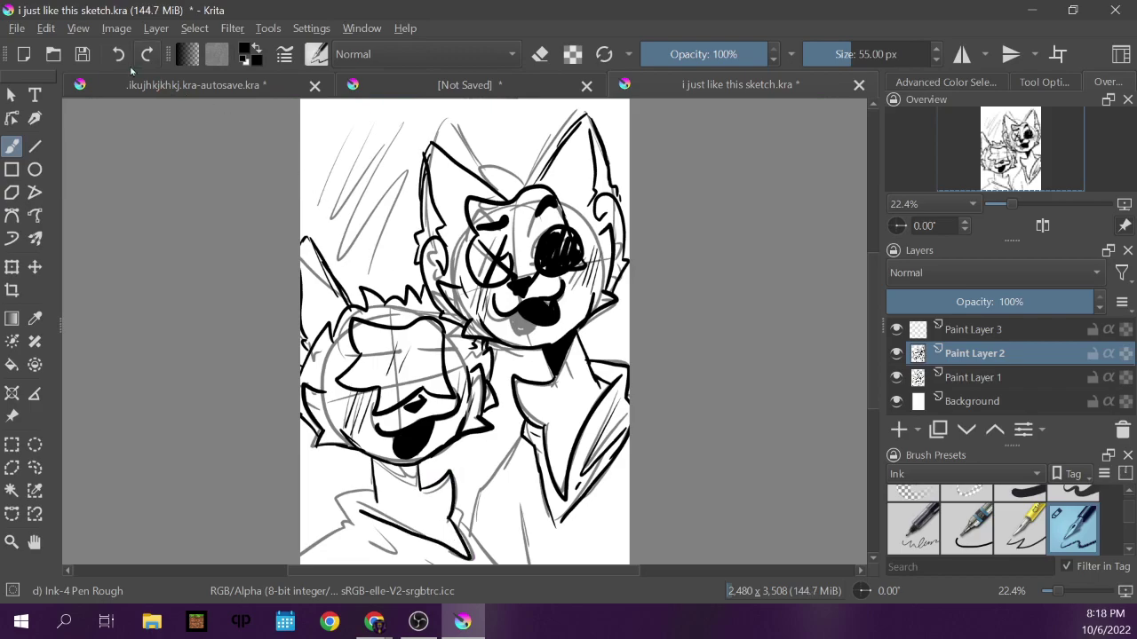
key("ctrl+z")
mouse_move(439, 514)
left_mouse_down()
mouse_move(471, 558)
mouse_move(366, 506)
mouse_move(371, 491)
mouse_move(347, 495)
mouse_move(344, 522)
mouse_move(416, 563)
mouse_move(370, 528)
left_mouse_up()
mouse_move(448, 564)
left_mouse_down()
mouse_move(429, 553)
mouse_move(474, 542)
mouse_move(477, 556)
left_mouse_up()
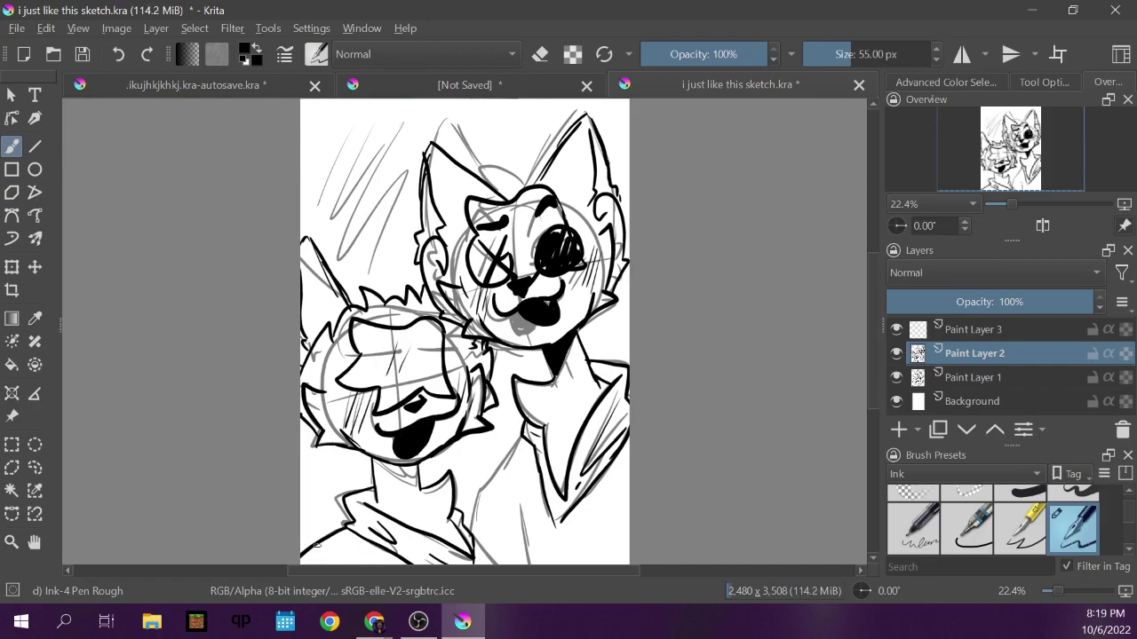
left_click_drag(329, 539, 316, 563)
mouse_move(519, 439)
left_mouse_down()
mouse_move(474, 505)
mouse_move(475, 561)
left_mouse_up()
left_click_drag(519, 505, 534, 564)
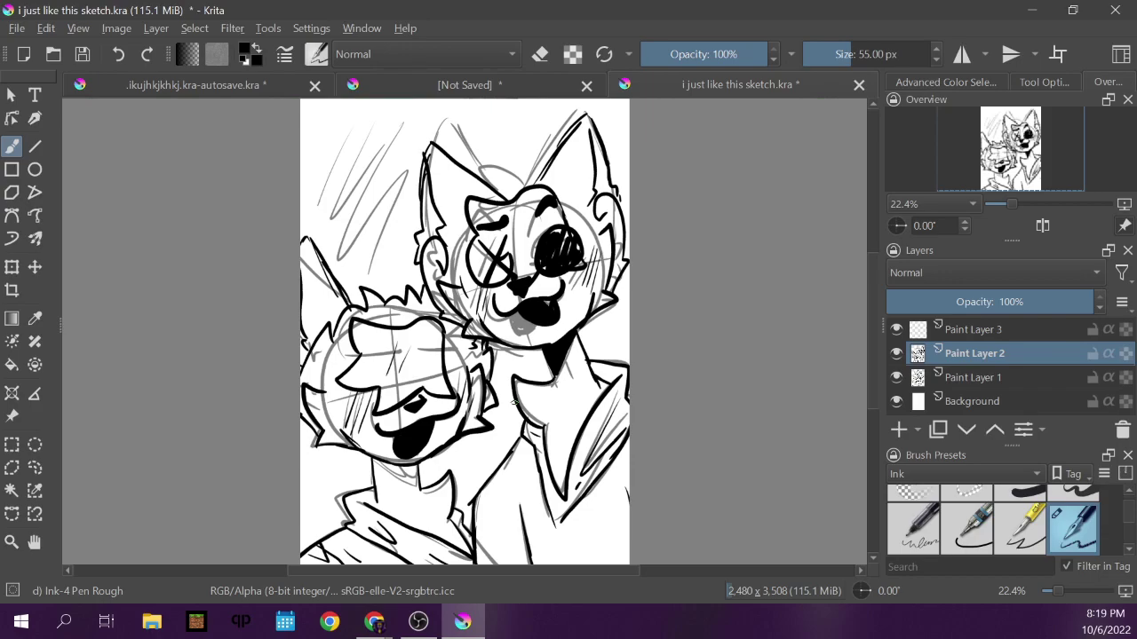
Draw loose curves and zigzag squiggles in the empty background above the two characters.
mouse_move(404, 191)
left_mouse_down()
mouse_move(382, 174)
mouse_move(430, 114)
mouse_move(432, 128)
mouse_move(453, 106)
mouse_move(524, 118)
left_mouse_up()
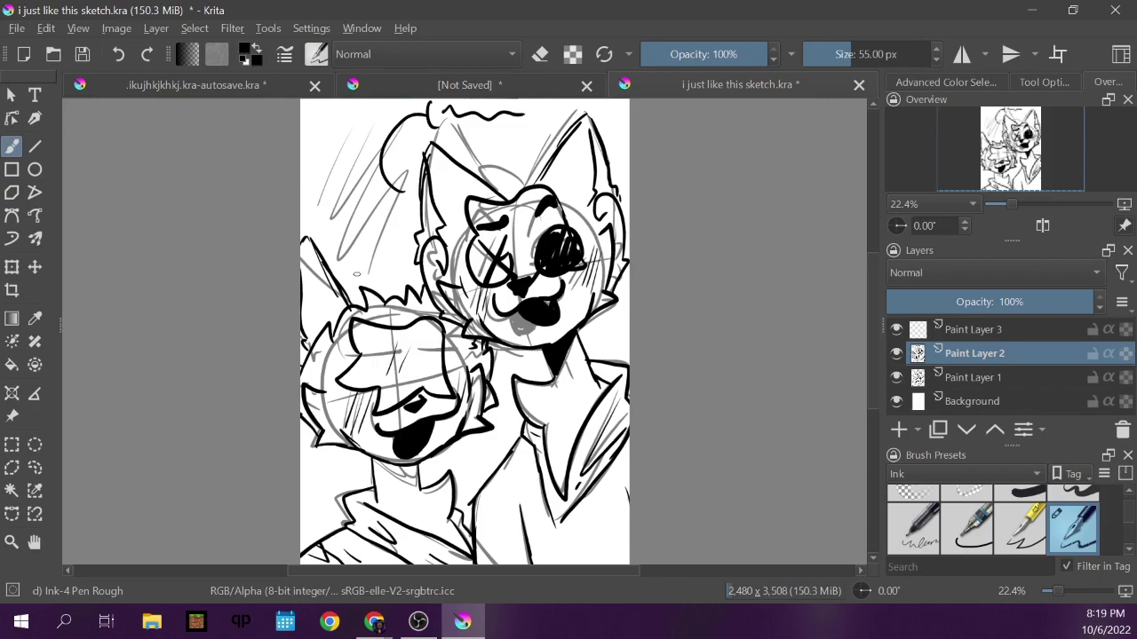
mouse_move(388, 287)
left_mouse_down()
mouse_move(396, 279)
mouse_move(386, 230)
left_mouse_up()
left_click_drag(384, 187, 336, 251)
mouse_move(307, 201)
left_mouse_down()
mouse_move(320, 219)
mouse_move(372, 212)
left_mouse_up()
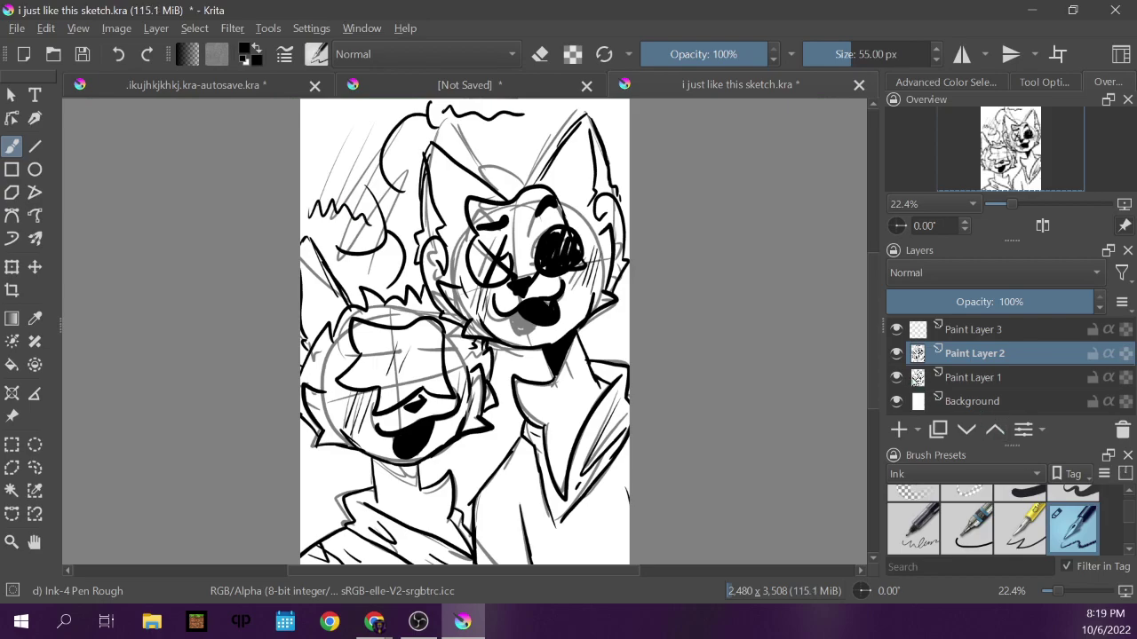
Hide Paint Layer 1 and lower Paint Layer 2's opacity to 35%, leaving Paint Layer 3 active.
left_click(969, 380)
left_click(896, 377)
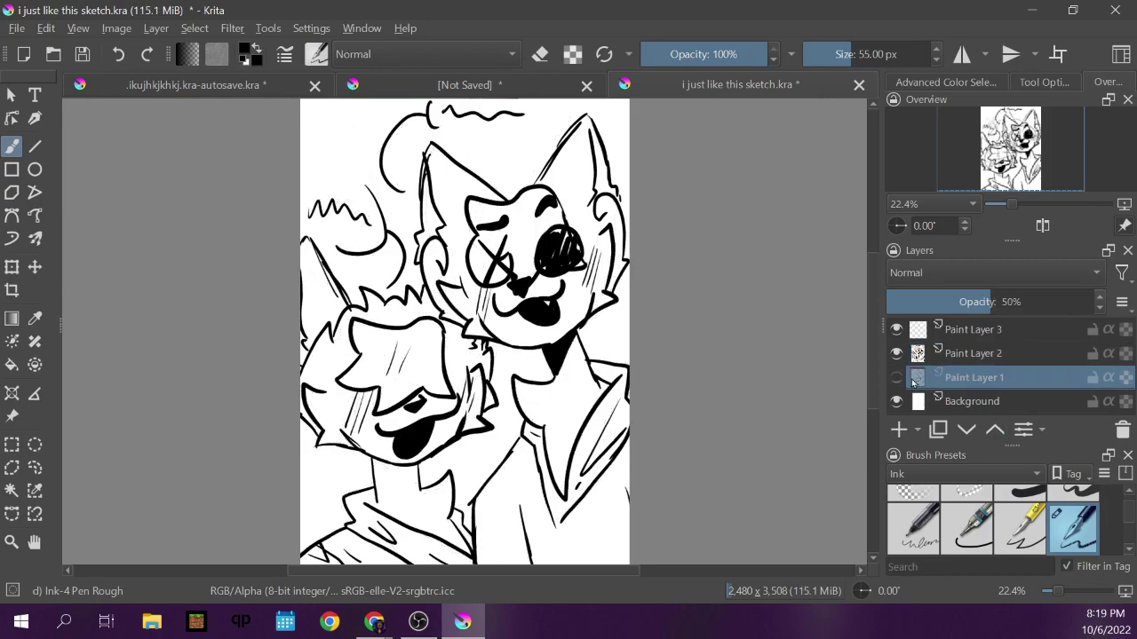
left_click(986, 354)
left_click_drag(1004, 306, 957, 322)
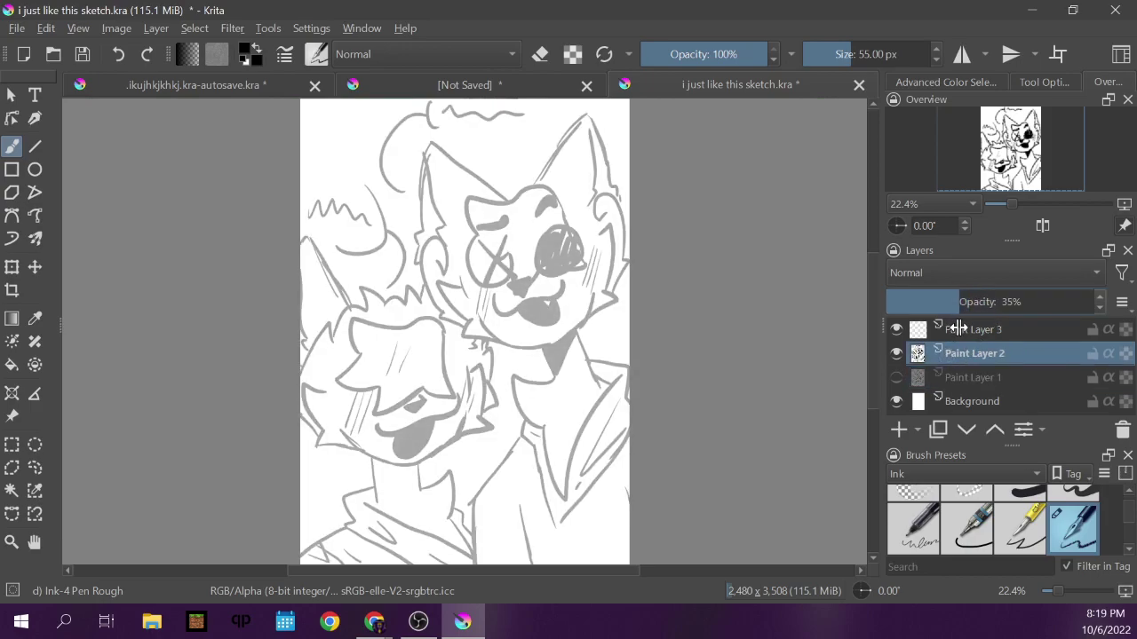
mouse_move(900, 388)
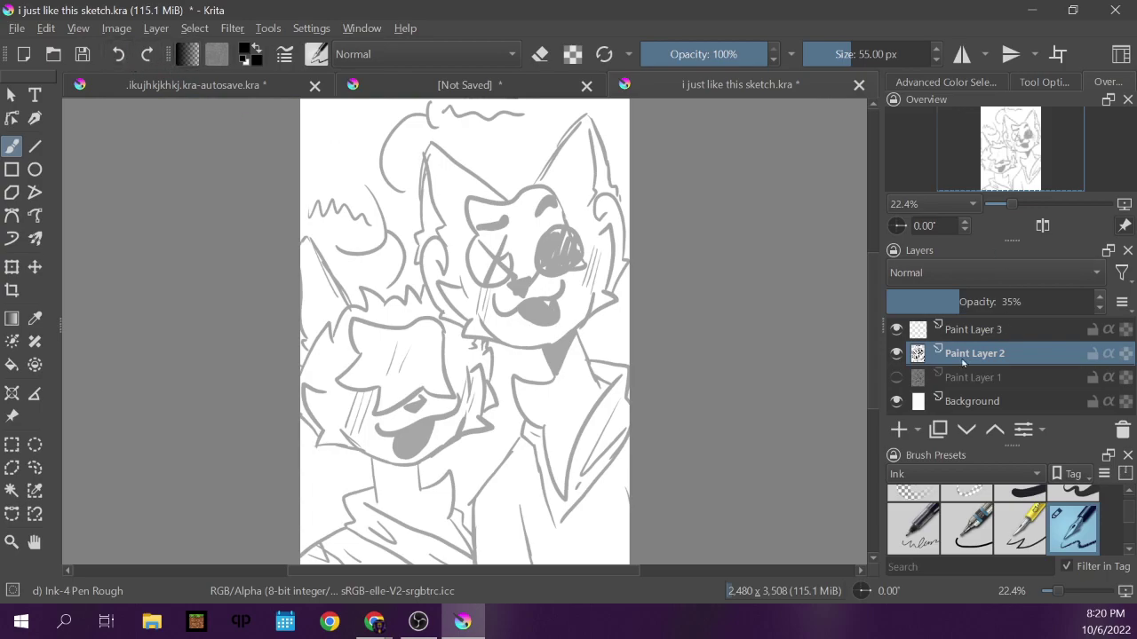
left_click(949, 334)
mouse_move(494, 255)
left_mouse_down()
mouse_move(506, 262)
mouse_move(574, 245)
left_mouse_up()
mouse_move(496, 293)
left_mouse_down()
mouse_move(523, 302)
mouse_move(561, 277)
mouse_move(540, 284)
mouse_move(540, 311)
left_mouse_up()
mouse_move(526, 307)
left_mouse_down()
mouse_move(529, 340)
mouse_move(615, 303)
mouse_move(608, 227)
left_mouse_up()
mouse_move(490, 345)
left_mouse_down()
mouse_move(462, 339)
mouse_move(440, 272)
left_mouse_up()
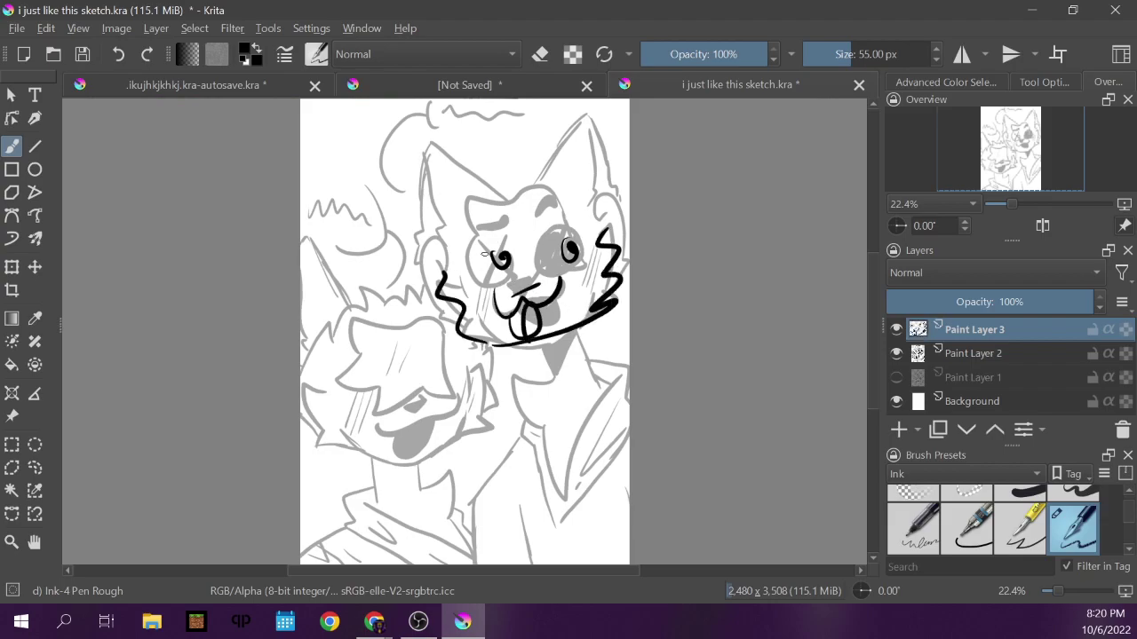
mouse_move(494, 190)
left_mouse_down()
mouse_move(442, 267)
mouse_move(602, 210)
mouse_move(497, 189)
mouse_move(544, 217)
mouse_move(533, 177)
left_mouse_up()
left_click_drag(430, 188, 451, 266)
mouse_move(357, 323)
left_mouse_down()
mouse_move(406, 317)
mouse_move(479, 345)
mouse_move(463, 460)
mouse_move(356, 408)
mouse_move(322, 426)
mouse_move(339, 358)
mouse_move(401, 386)
left_mouse_up()
left_click_drag(453, 368, 451, 375)
mouse_move(415, 421)
left_mouse_down()
mouse_move(428, 450)
mouse_move(464, 414)
mouse_move(440, 453)
mouse_move(457, 441)
mouse_move(455, 451)
left_mouse_up()
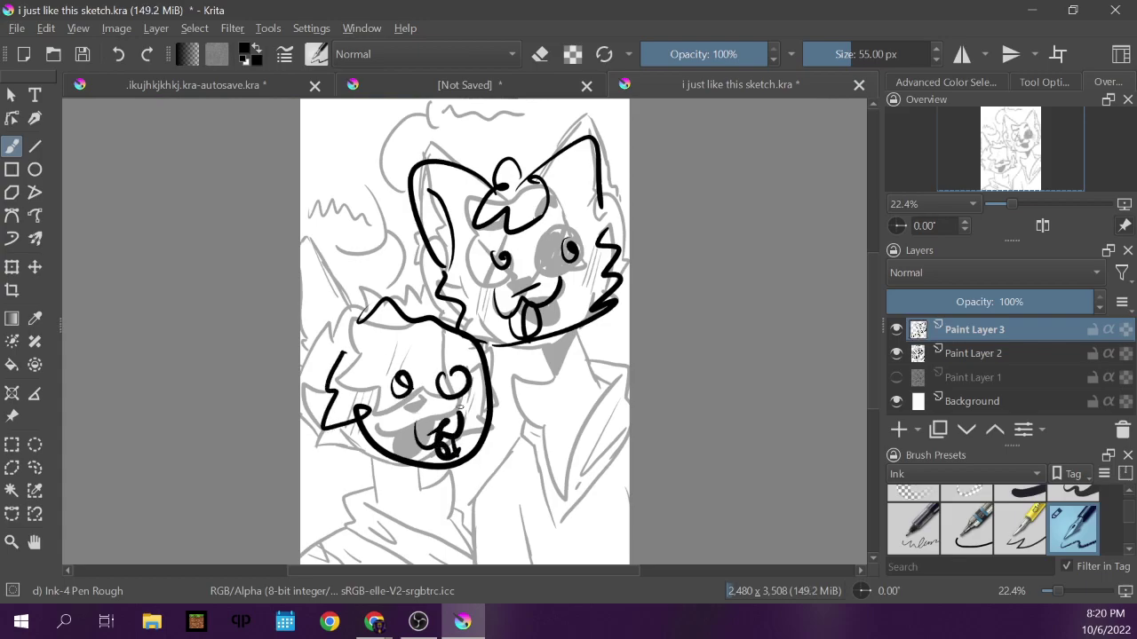
left_click_drag(540, 343, 567, 462)
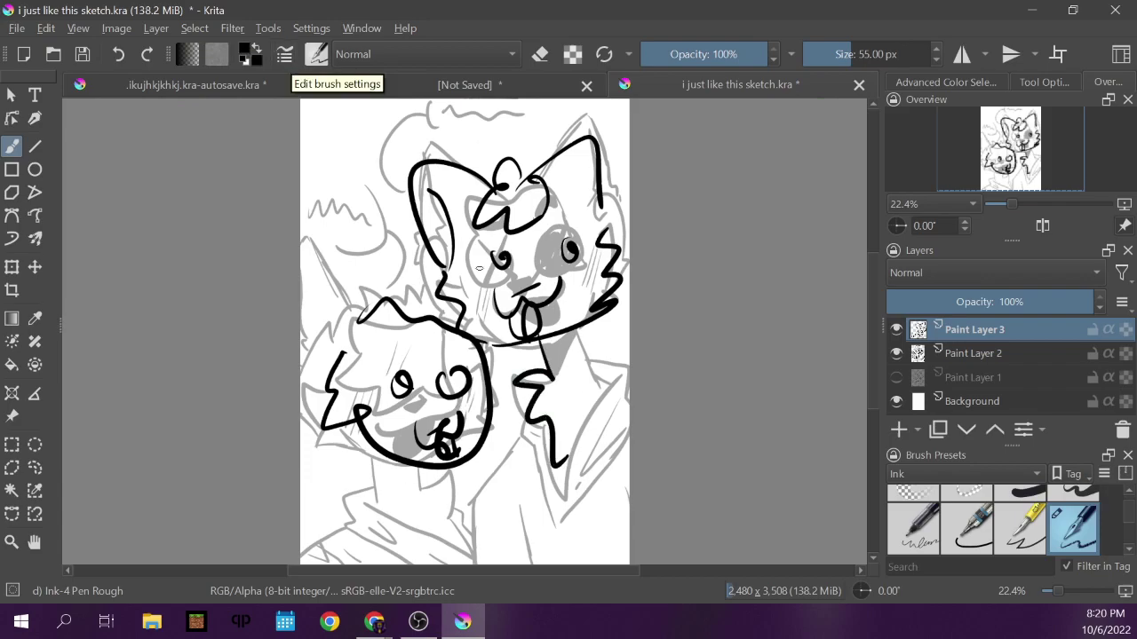
mouse_move(330, 157)
left_mouse_down()
mouse_move(343, 189)
mouse_move(350, 176)
mouse_move(360, 184)
left_mouse_up()
left_click_drag(317, 216, 404, 163)
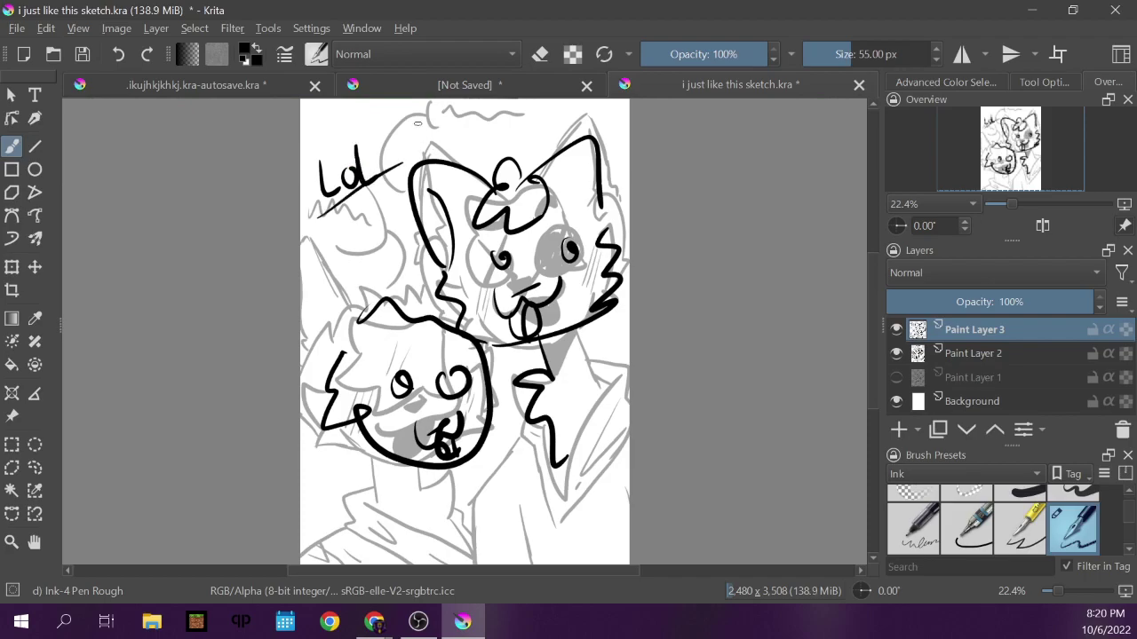
key("e")
mouse_move(613, 196)
left_mouse_down()
mouse_move(578, 302)
mouse_move(550, 480)
mouse_move(373, 424)
mouse_move(348, 187)
left_mouse_up()
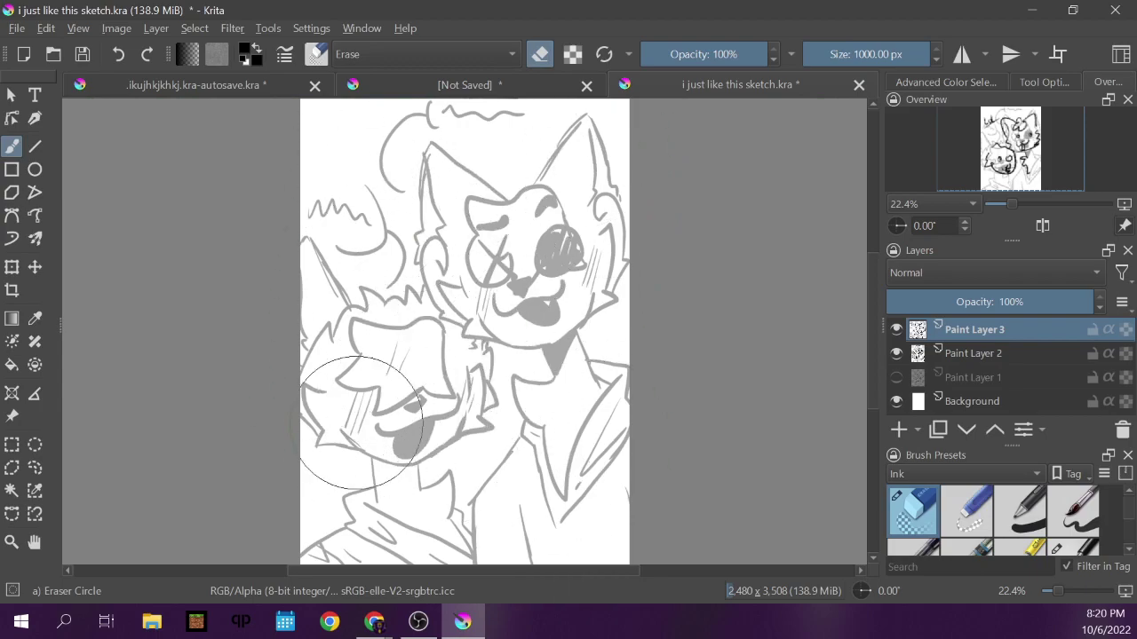
key("e")
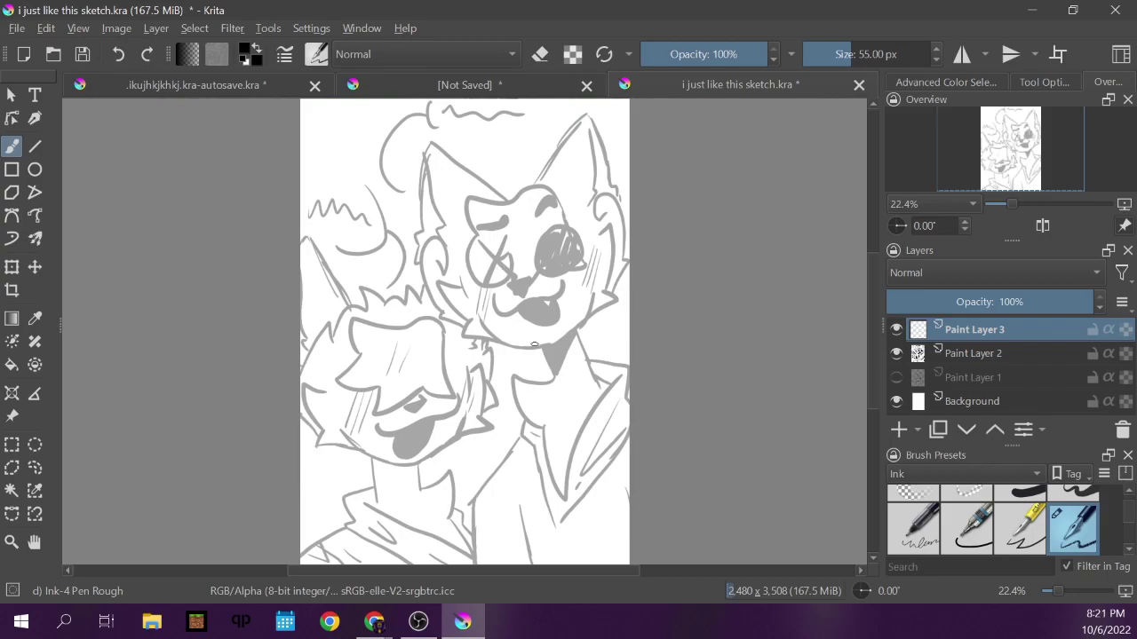
Ink the taller character's jaw, cheek fur and the curled shapes on both sides of the head on Paint Layer 3.
mouse_move(611, 302)
left_mouse_down()
mouse_move(542, 346)
mouse_move(460, 345)
mouse_move(473, 320)
mouse_move(439, 279)
mouse_move(462, 286)
left_mouse_up()
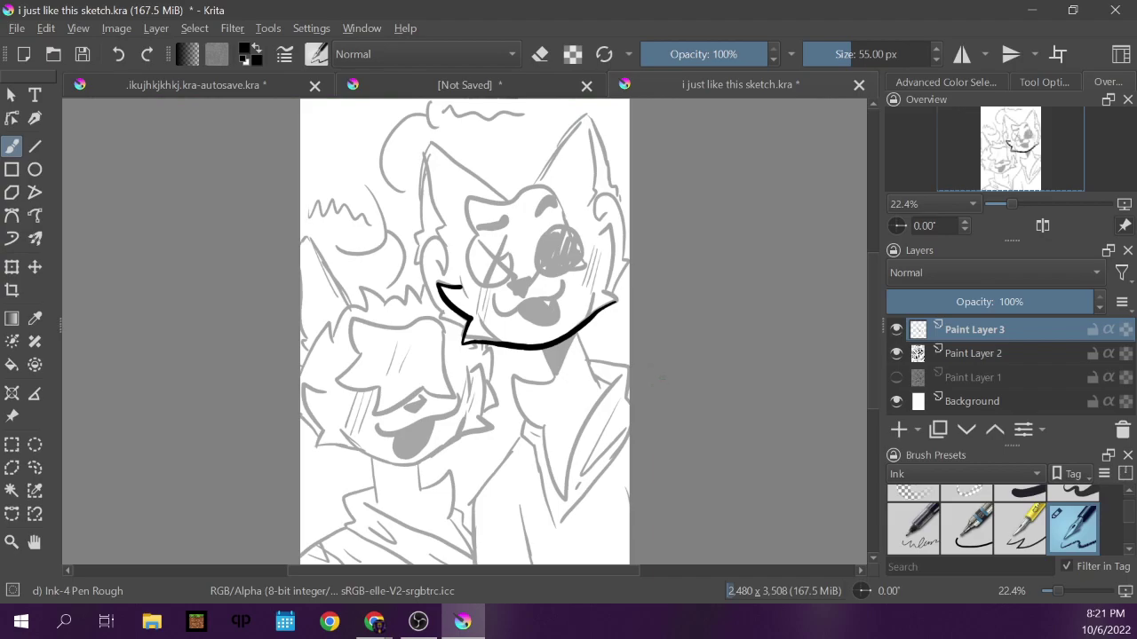
left_click_drag(605, 291, 613, 225)
left_click_drag(450, 300, 453, 343)
mouse_move(463, 330)
left_mouse_down()
mouse_move(425, 288)
mouse_move(428, 238)
mouse_move(444, 245)
mouse_move(446, 265)
mouse_move(435, 259)
left_mouse_up()
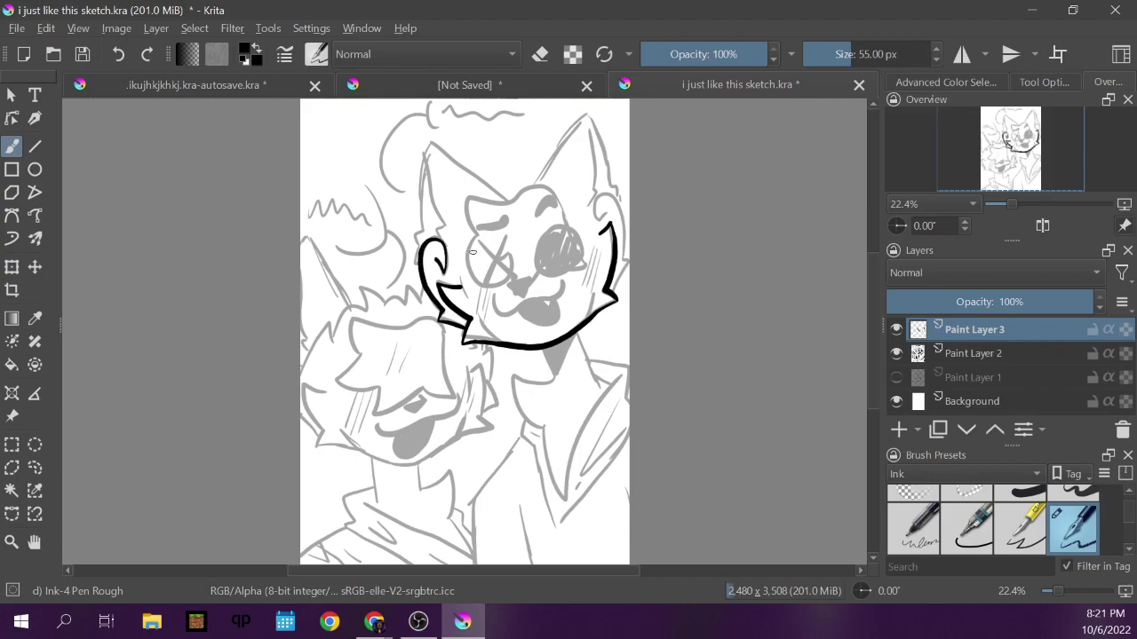
left_click(896, 355)
left_click(896, 356)
left_click_drag(613, 291, 627, 265)
mouse_move(625, 258)
left_mouse_down()
mouse_move(618, 206)
mouse_move(609, 197)
mouse_move(594, 207)
mouse_move(600, 224)
mouse_move(612, 207)
left_mouse_up()
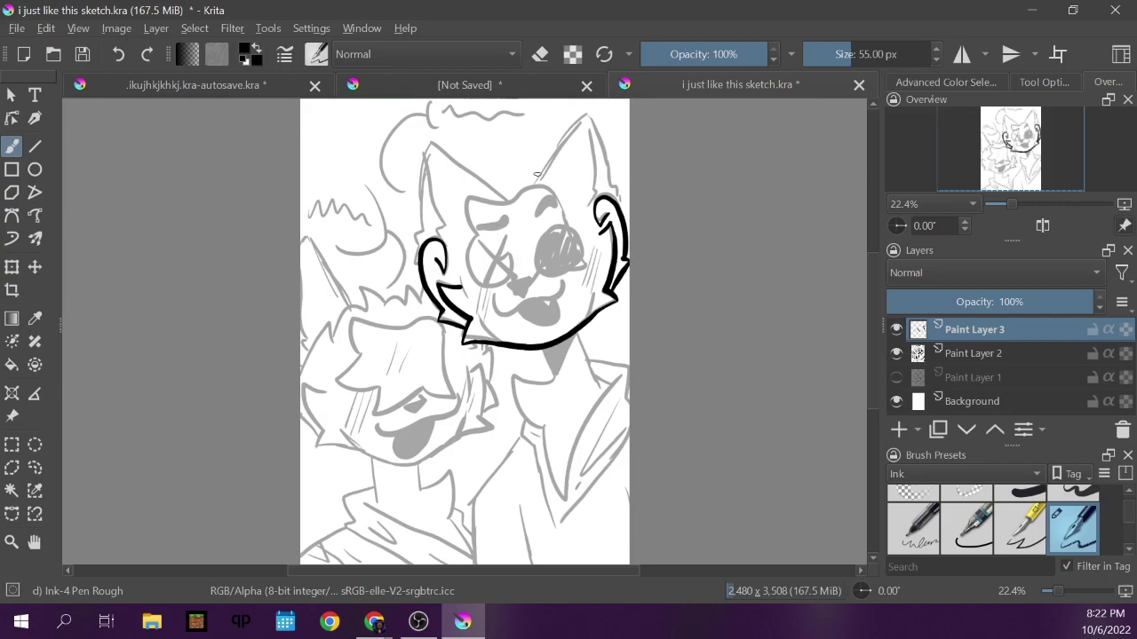
Ink the taller character's wavy fringe, round eye outline and solid black eye patch over the faded sketch.
mouse_move(562, 206)
left_mouse_down()
mouse_move(533, 183)
mouse_move(499, 208)
mouse_move(472, 196)
left_mouse_up()
mouse_move(471, 210)
left_mouse_down()
mouse_move(468, 275)
mouse_move(498, 285)
mouse_move(511, 274)
mouse_move(508, 249)
left_mouse_up()
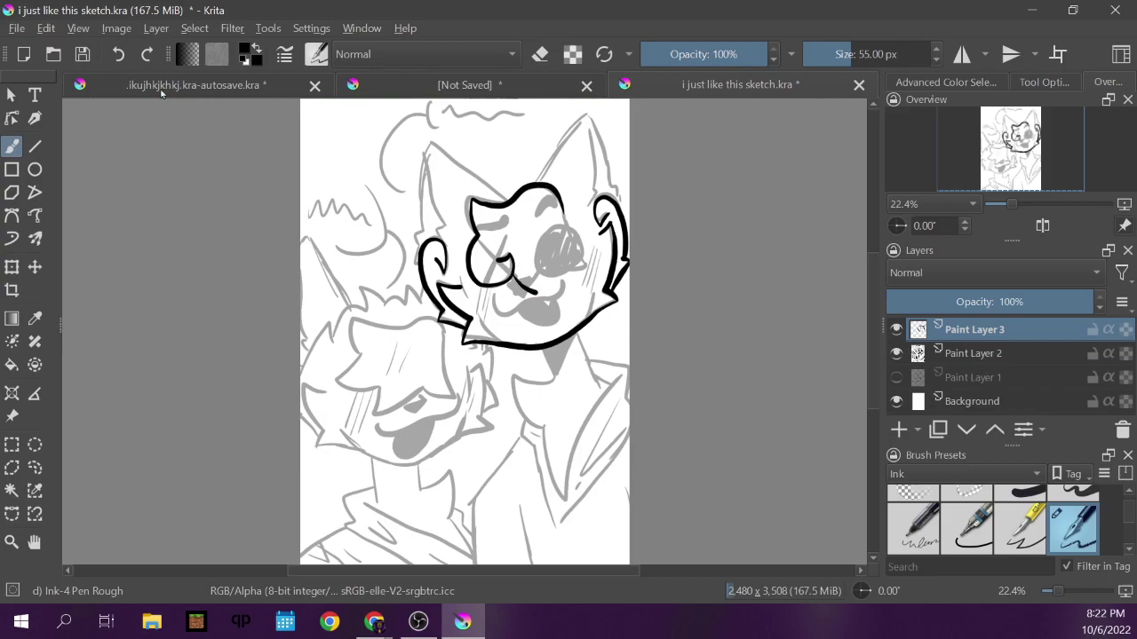
mouse_move(512, 274)
left_mouse_down()
mouse_move(544, 286)
mouse_move(548, 265)
left_mouse_up()
left_click_drag(564, 210, 593, 263)
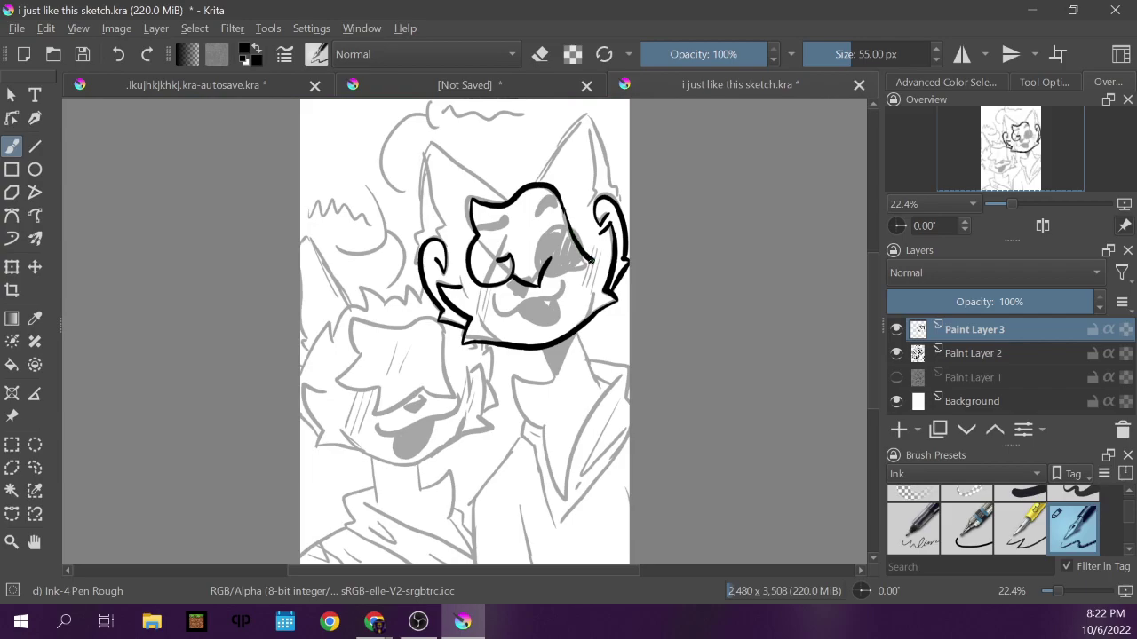
key("ctrl+z")
mouse_move(565, 212)
left_mouse_down()
mouse_move(586, 261)
mouse_move(549, 257)
mouse_move(538, 269)
mouse_move(556, 227)
mouse_move(575, 234)
mouse_move(586, 259)
mouse_move(544, 276)
mouse_move(550, 250)
mouse_move(569, 262)
mouse_move(581, 250)
mouse_move(565, 238)
mouse_move(560, 253)
mouse_move(553, 240)
mouse_move(544, 246)
left_mouse_up()
left_click(118, 54)
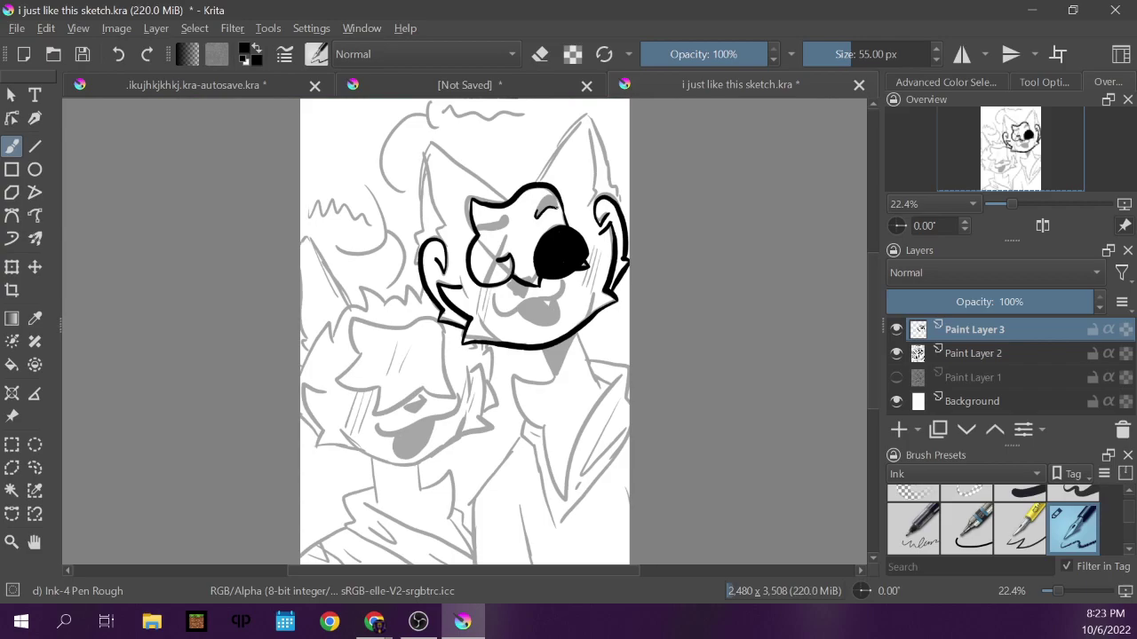
Ink a thick solid eyebrow above the taller character's black eye patch.
left_click_drag(551, 194, 536, 214)
left_click_drag(541, 206, 539, 211)
left_click_drag(557, 203, 548, 209)
key("ctrl+z")
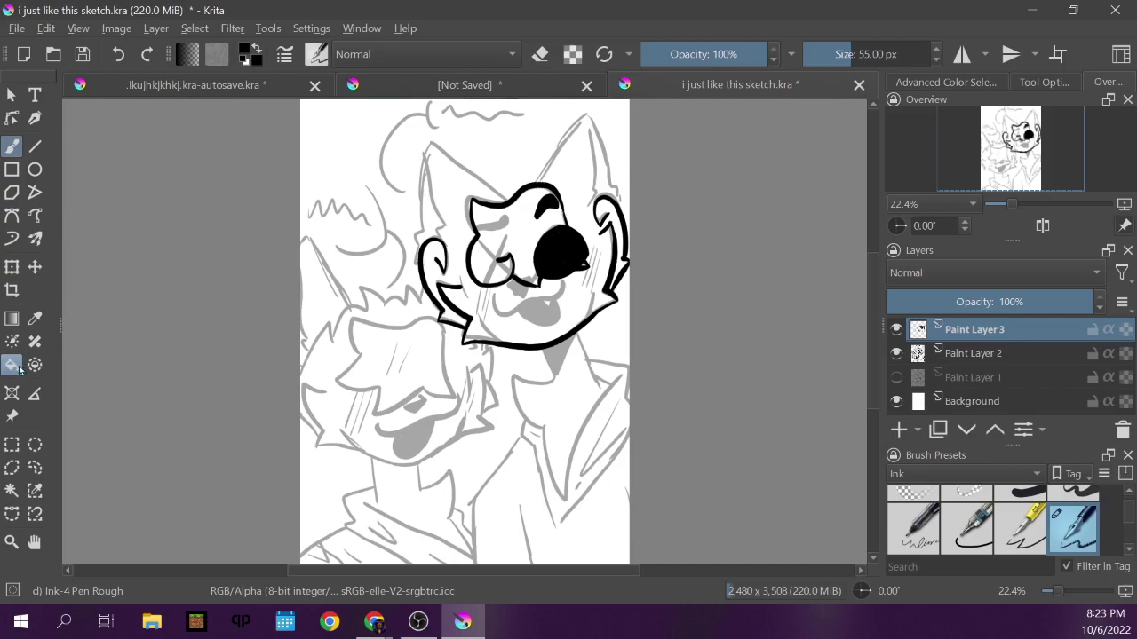
key("alt+Tab")
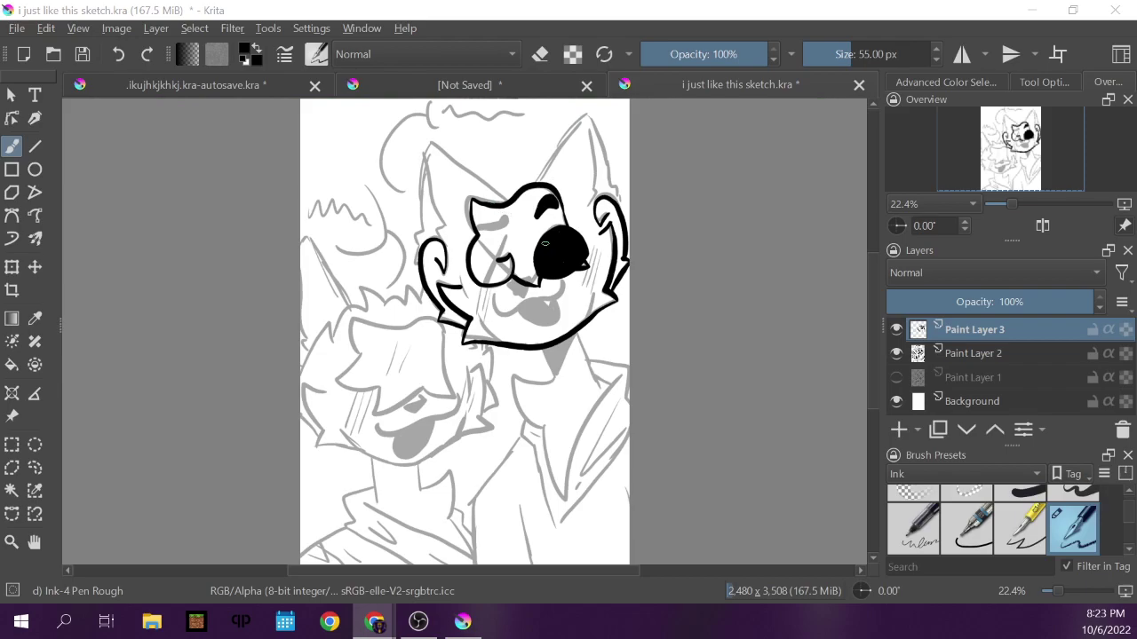
key("alt+Tab")
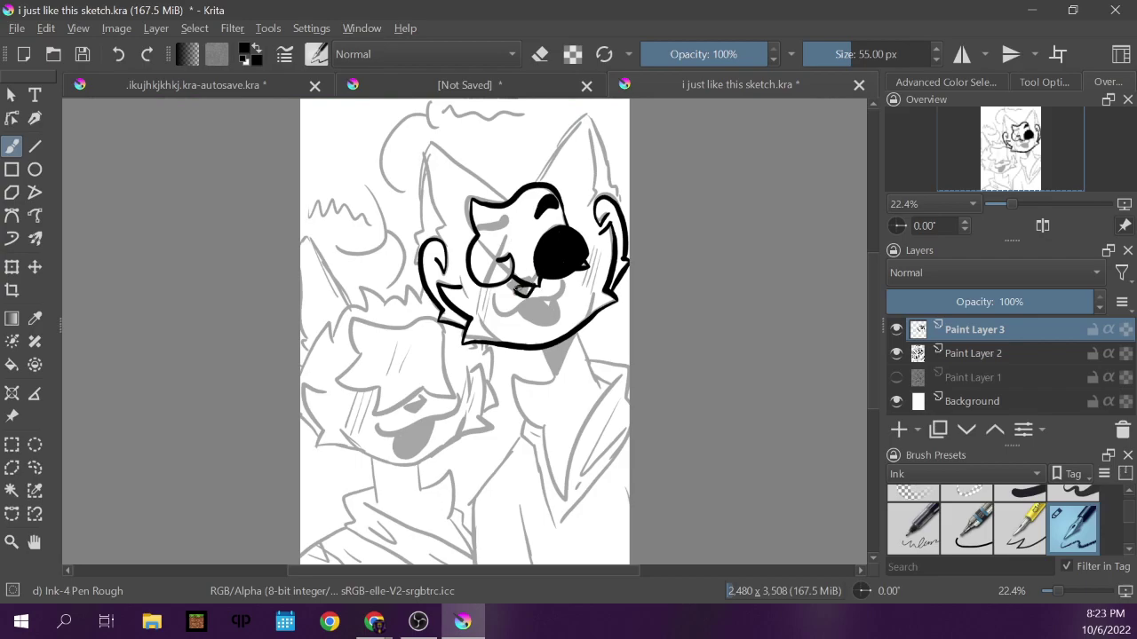
Fill the taller character's triangular nose in black and erase the stray lines between the nose and the eyes.
left_click(522, 290)
mouse_move(518, 279)
left_mouse_down()
mouse_move(536, 278)
mouse_move(537, 291)
left_mouse_up()
key("ctrl+z")
left_click(118, 54)
key("e")
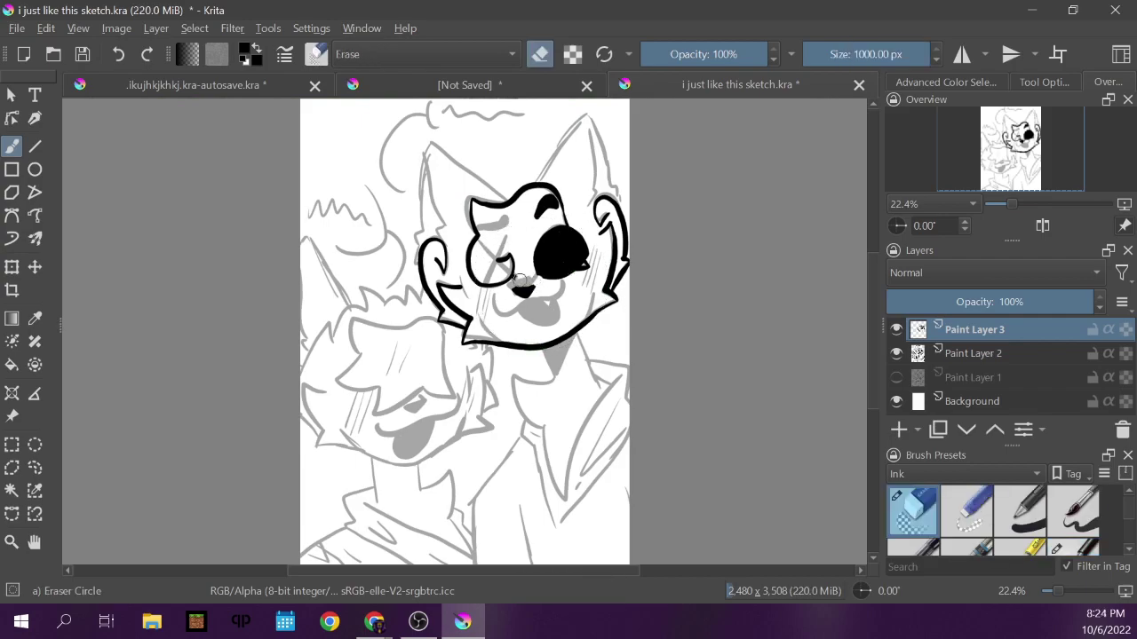
key("e")
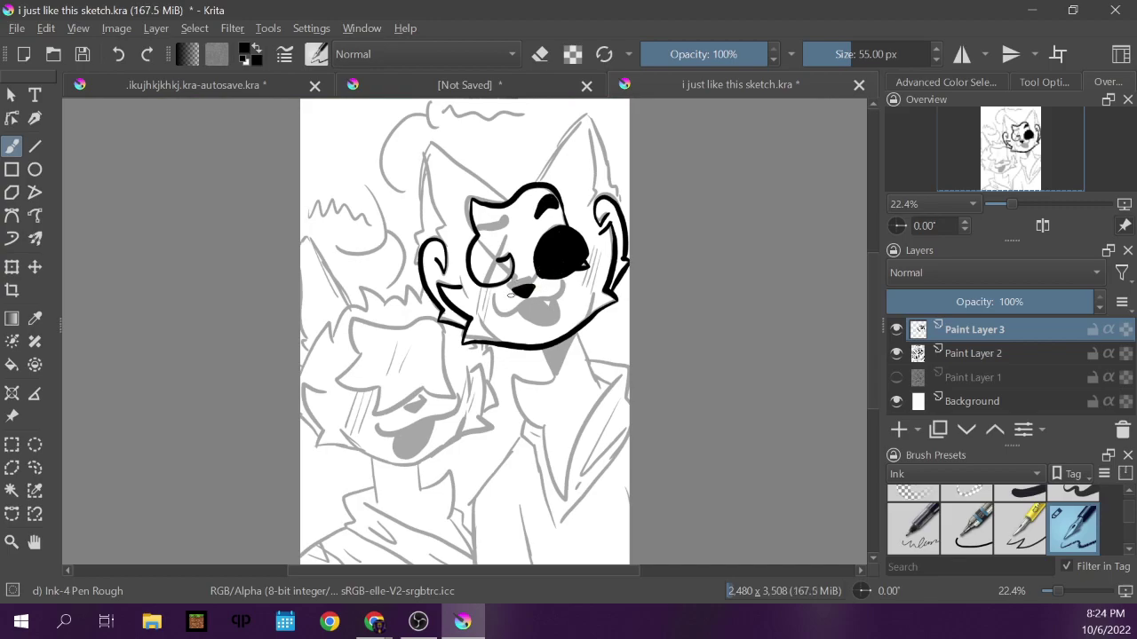
Ink curved lines around the taller character's nose and draw the smiling mouth with a solid black opening.
left_click_drag(506, 285, 529, 277)
left_click_drag(542, 286, 550, 287)
mouse_move(493, 301)
left_mouse_down()
mouse_move(514, 316)
mouse_move(539, 298)
left_mouse_up()
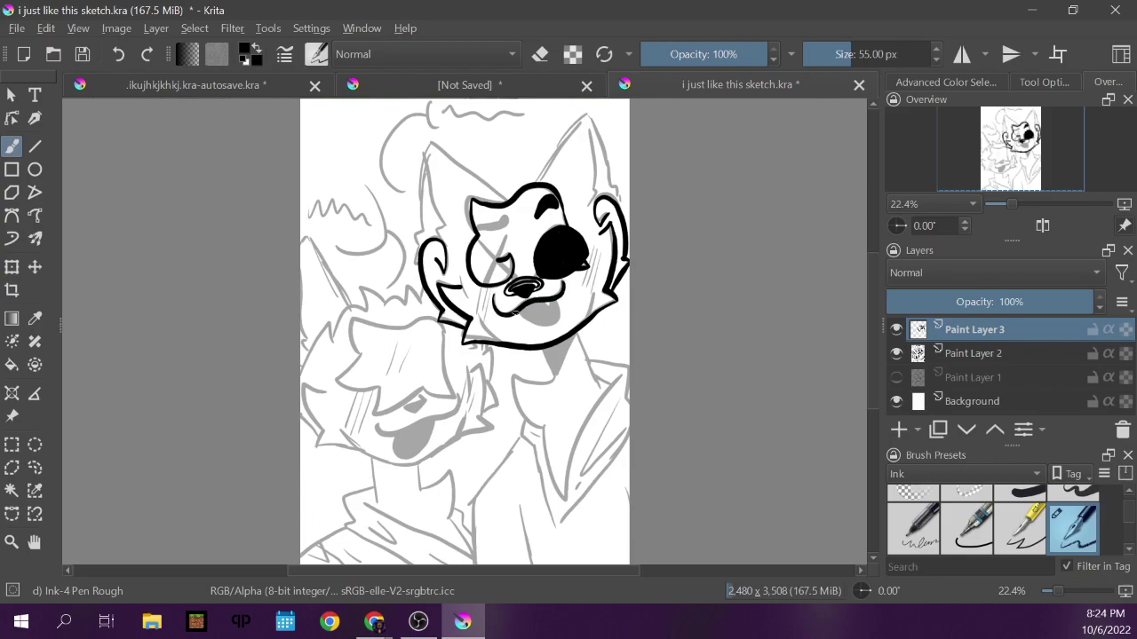
left_click_drag(520, 315, 554, 324)
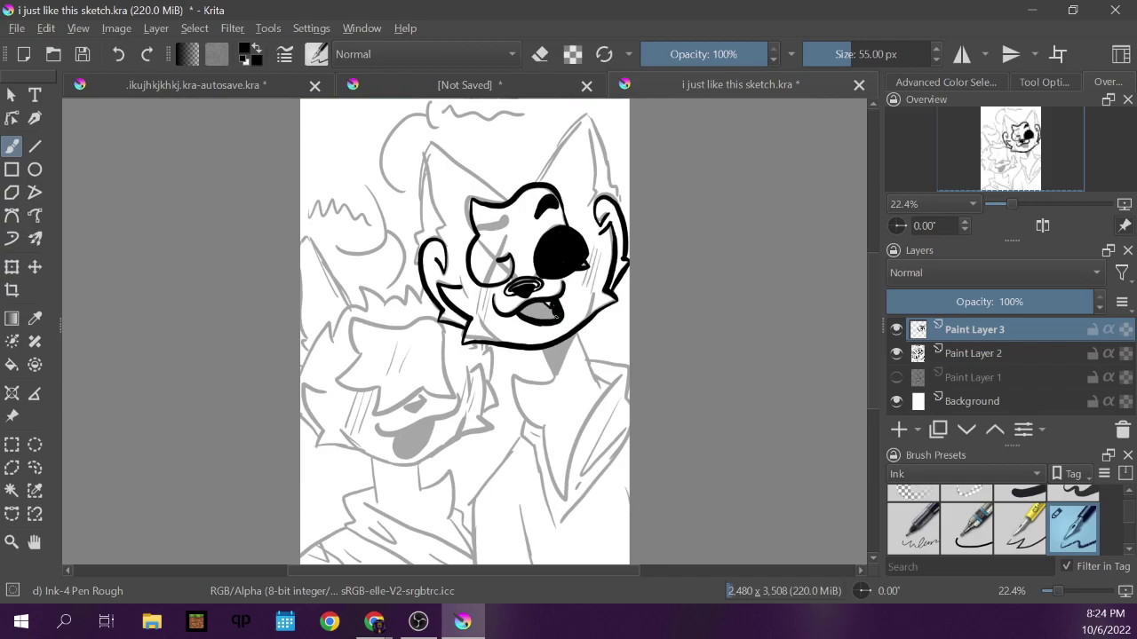
left_click_drag(537, 315, 524, 310)
Add hatching strokes to both of the taller character's cheeks and draw an X across the round eye.
left_click_drag(595, 260, 587, 290)
left_click_drag(598, 263, 592, 284)
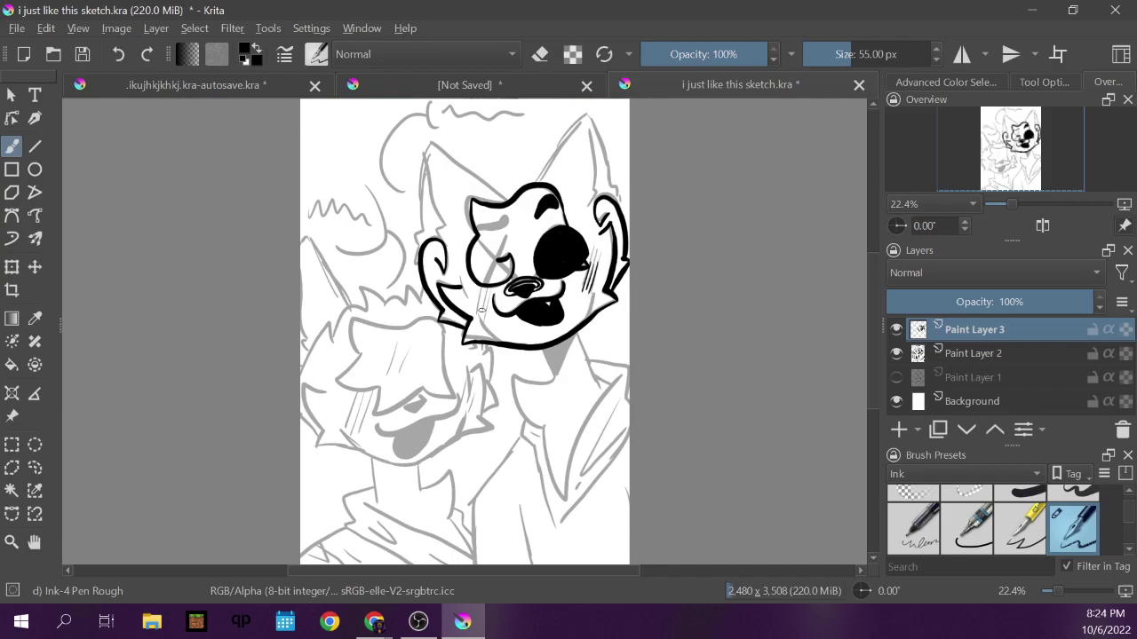
left_click_drag(482, 287, 482, 321)
left_click_drag(477, 238, 512, 274)
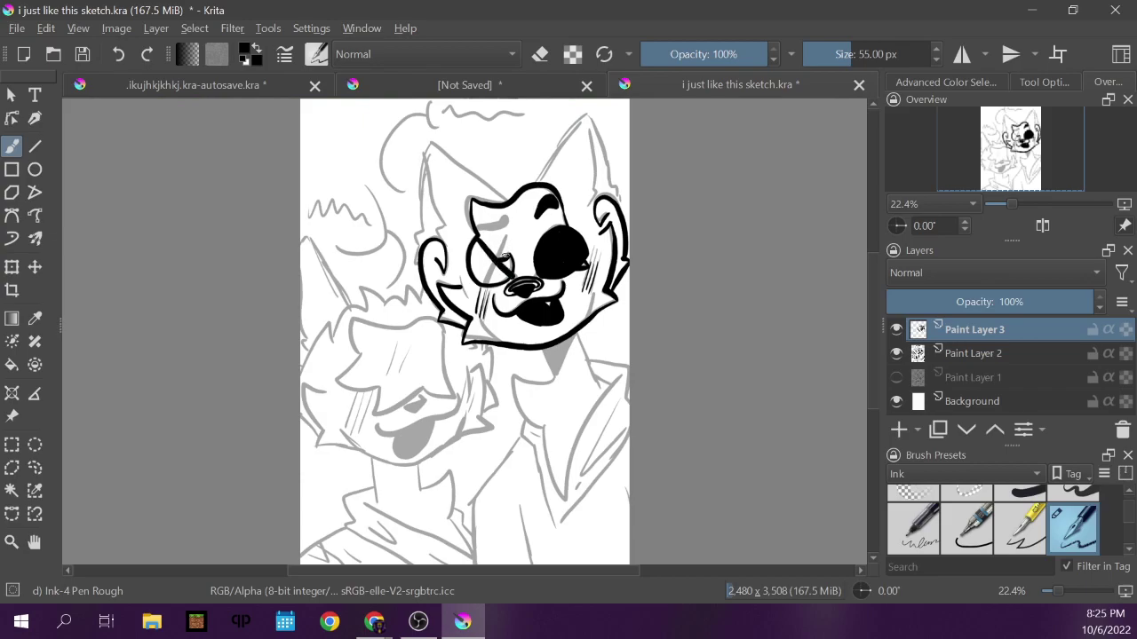
left_click_drag(508, 229, 486, 282)
Handwrite a small note beginning "ima try" beside the taller character's crossed-out eye.
left_click(11, 541)
left_click_drag(442, 222, 550, 313)
left_click(11, 146)
mouse_move(211, 206)
left_mouse_down()
mouse_move(240, 218)
mouse_move(283, 189)
left_mouse_up()
left_click(208, 188)
mouse_move(229, 249)
left_mouse_down()
mouse_move(229, 284)
mouse_move(251, 240)
mouse_move(268, 263)
left_mouse_up()
mouse_move(283, 229)
left_mouse_down()
mouse_move(289, 268)
mouse_move(214, 348)
mouse_move(237, 328)
mouse_move(274, 330)
mouse_move(279, 316)
left_mouse_up()
mouse_move(275, 308)
left_mouse_down()
mouse_move(275, 330)
mouse_move(306, 327)
left_mouse_up()
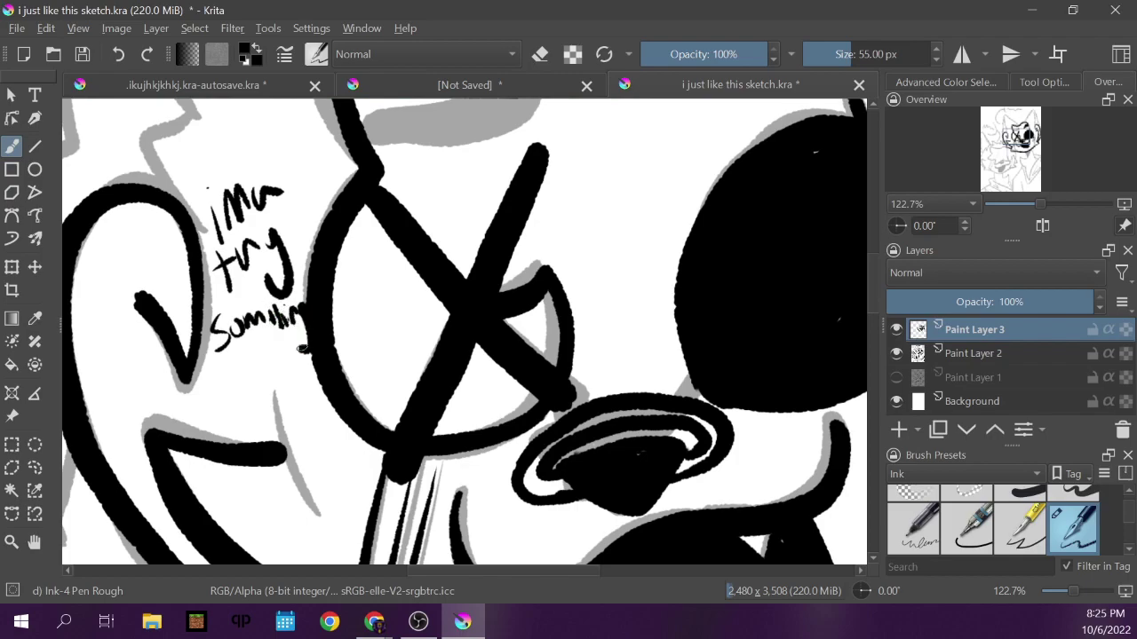
Undo the whole handwritten note beside the taller character's crossed-out eye.
left_click(119, 55)
left_click(119, 55)
left_click(119, 55)
left_click(119, 55)
left_click(119, 55)
left_click(119, 55)
left_click(119, 55)
left_click(119, 55)
left_click(119, 55)
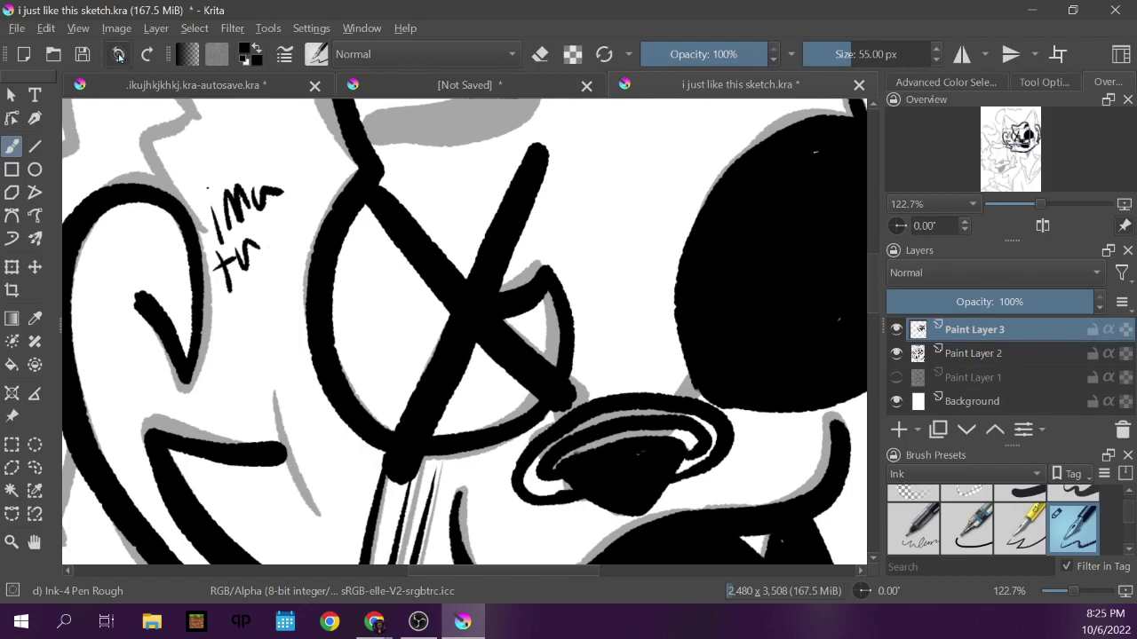
left_click(119, 55)
left_click(119, 56)
left_click(119, 55)
left_click(119, 55)
left_click(122, 57)
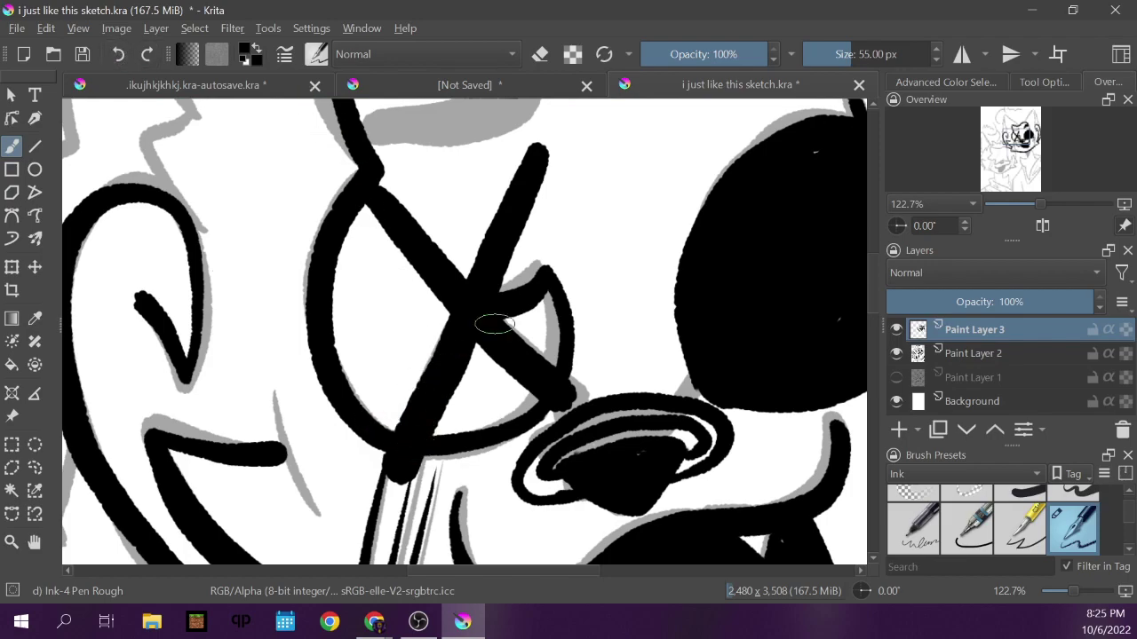
Set the brush colour to white and paint solid gaps where the X's two lower arms cross the round eye's outline.
left_click(947, 83)
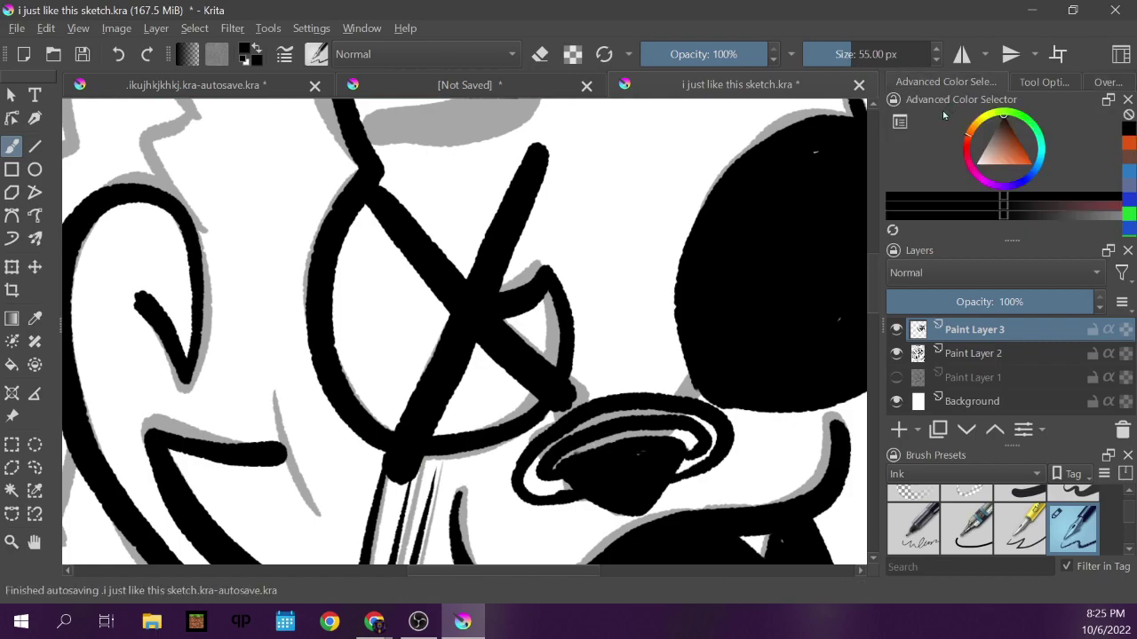
left_click(983, 165)
left_click_drag(983, 166, 960, 184)
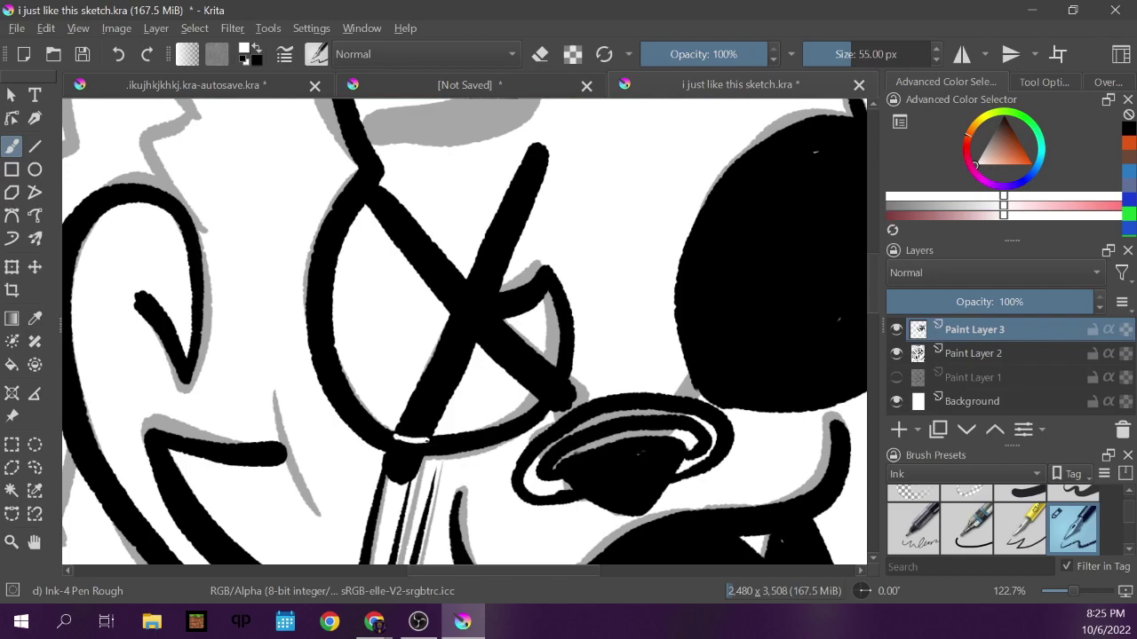
left_click(423, 447)
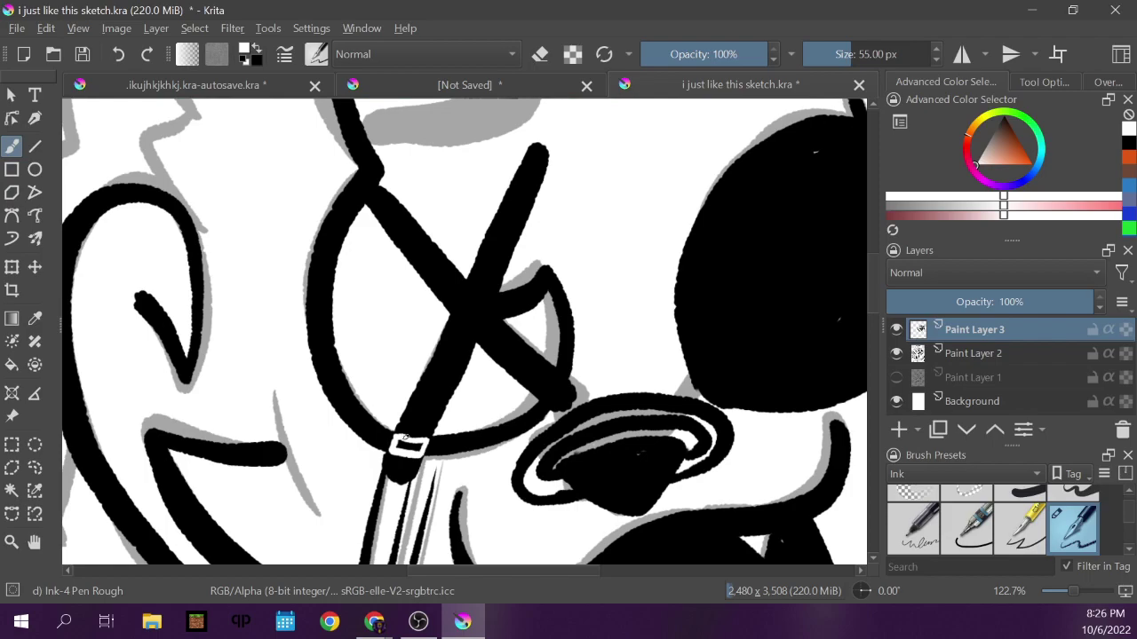
mouse_move(418, 449)
left_mouse_down()
mouse_move(400, 443)
mouse_move(429, 433)
left_mouse_up()
left_click_drag(551, 404, 568, 391)
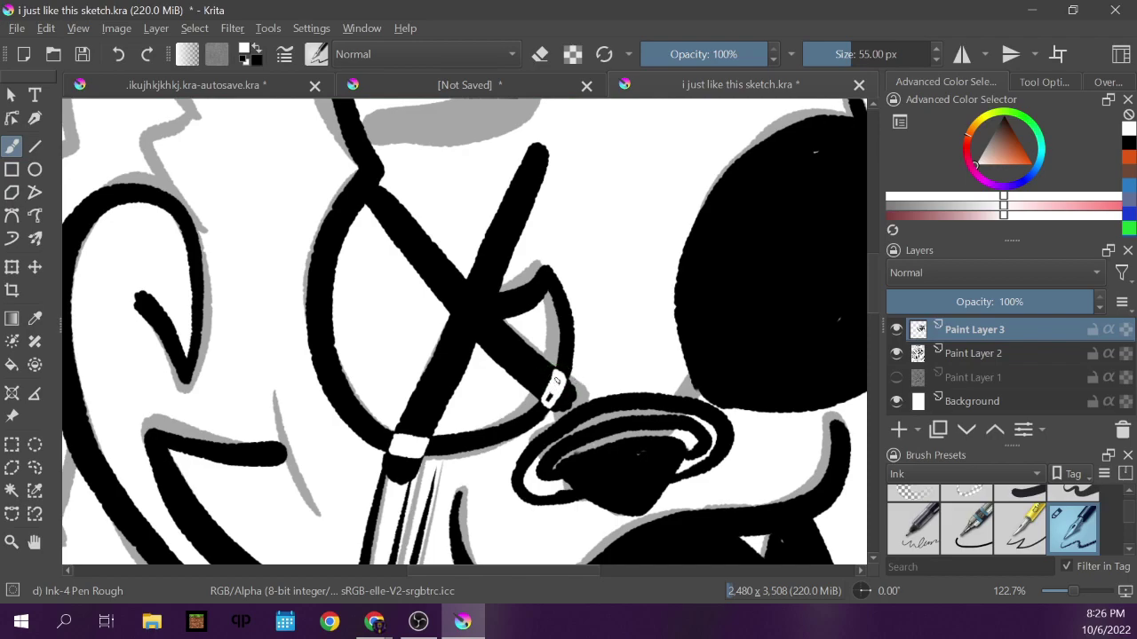
left_click_drag(552, 385, 568, 386)
Outline and fill a small white gap at the centre of the X, where it meets the notch in the eye's outline.
left_click(483, 315)
key("ctrl+z")
left_click_drag(462, 297, 500, 320)
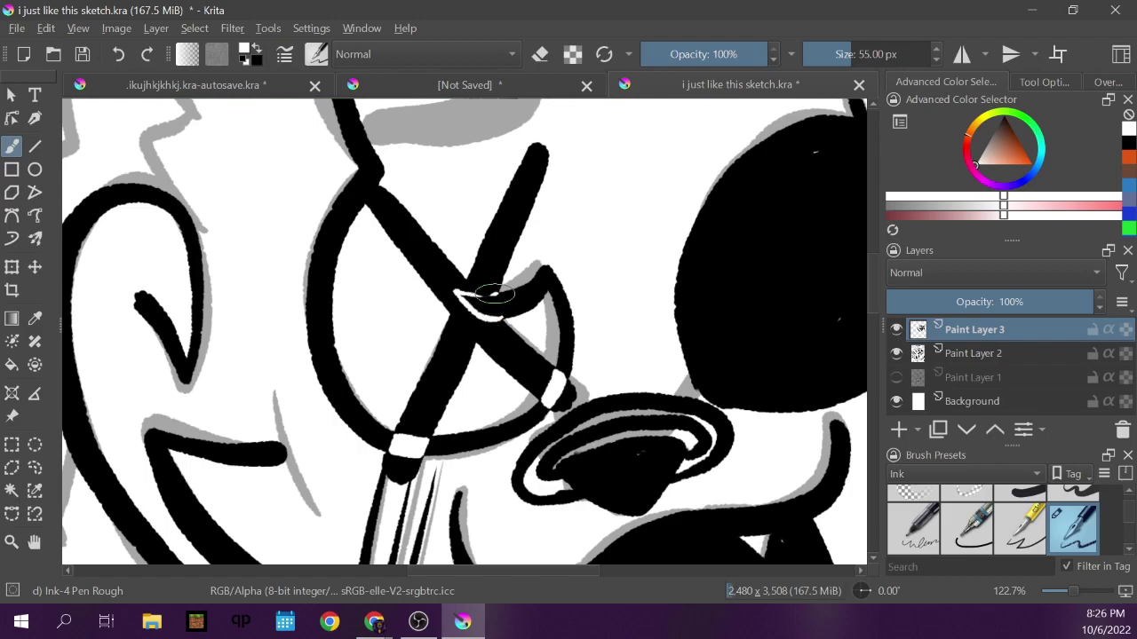
left_click(478, 295)
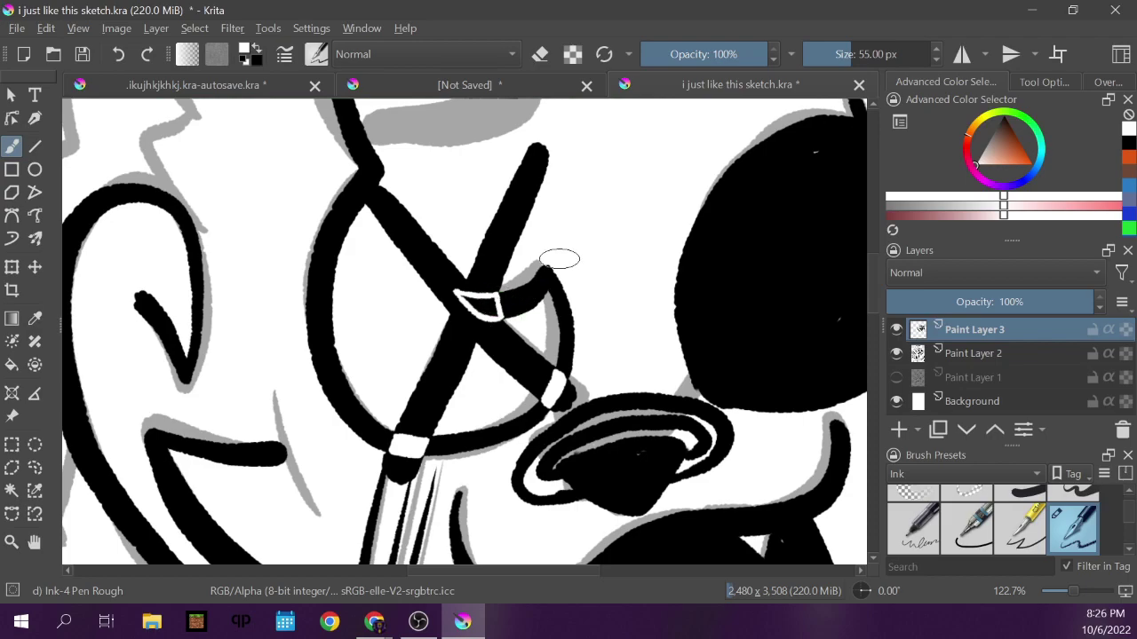
left_click(120, 54)
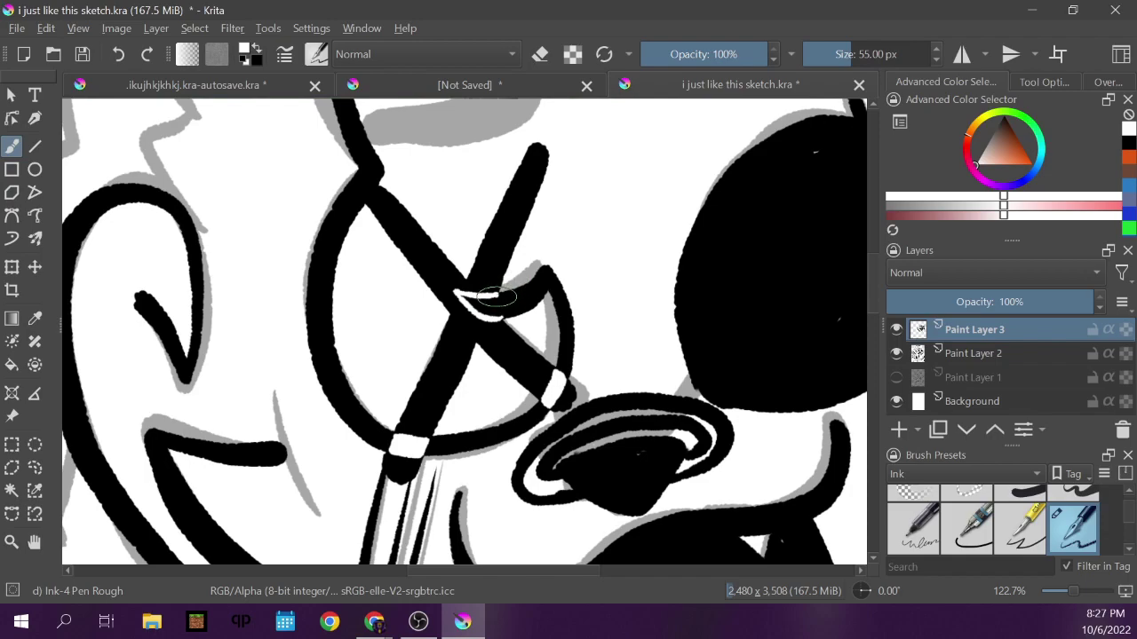
left_click_drag(487, 304, 496, 314)
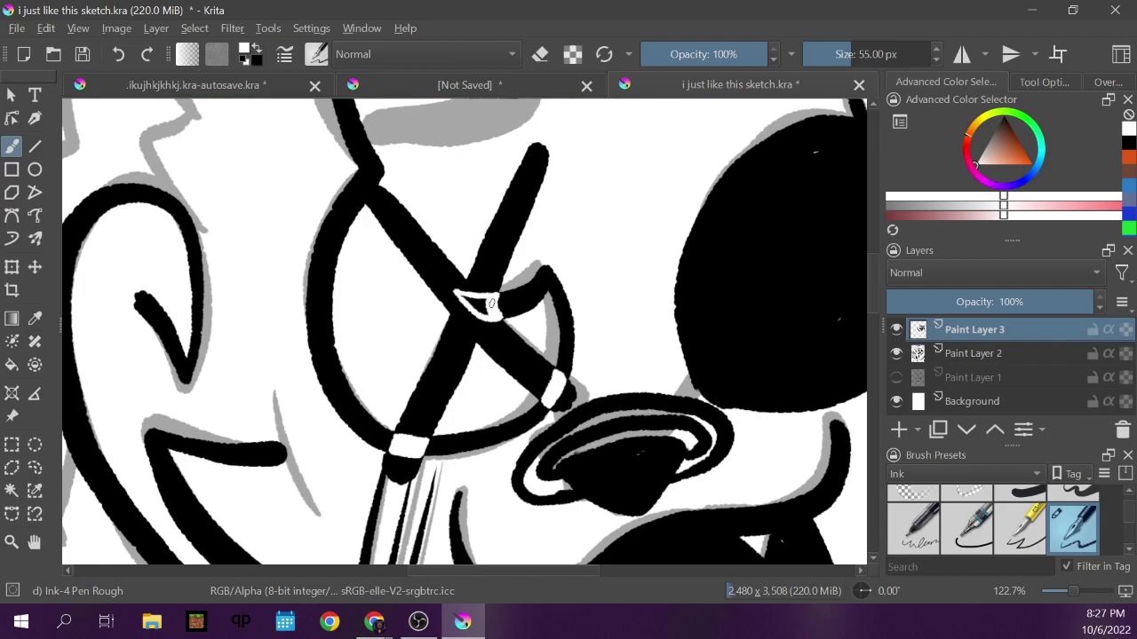
mouse_move(486, 299)
left_mouse_down()
mouse_move(469, 297)
mouse_move(482, 310)
left_mouse_up()
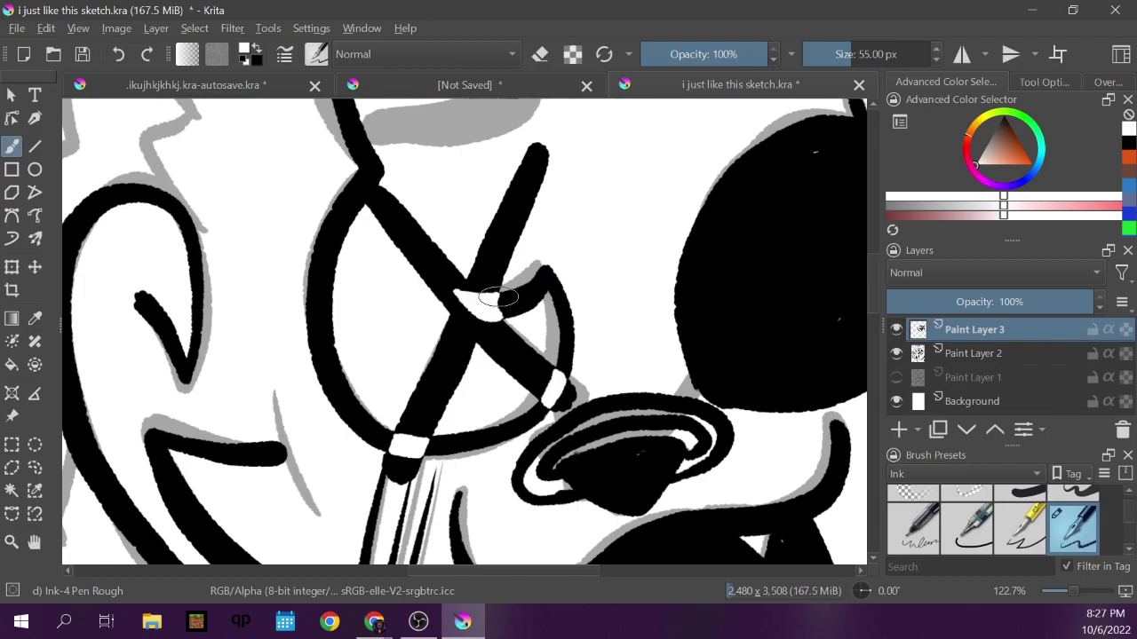
Set the brush colour to black and re-ink the line edges around the three white gaps on the crossed-out eye.
left_click(1003, 134)
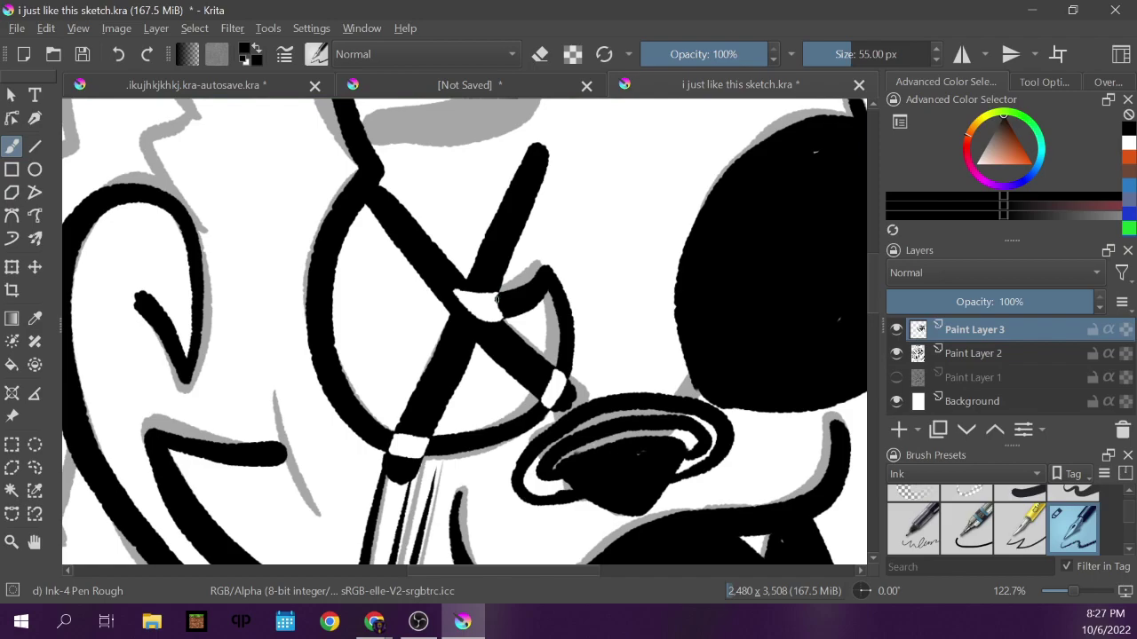
left_click(496, 305)
left_click_drag(501, 315, 524, 318)
left_click(545, 405)
left_click(389, 454)
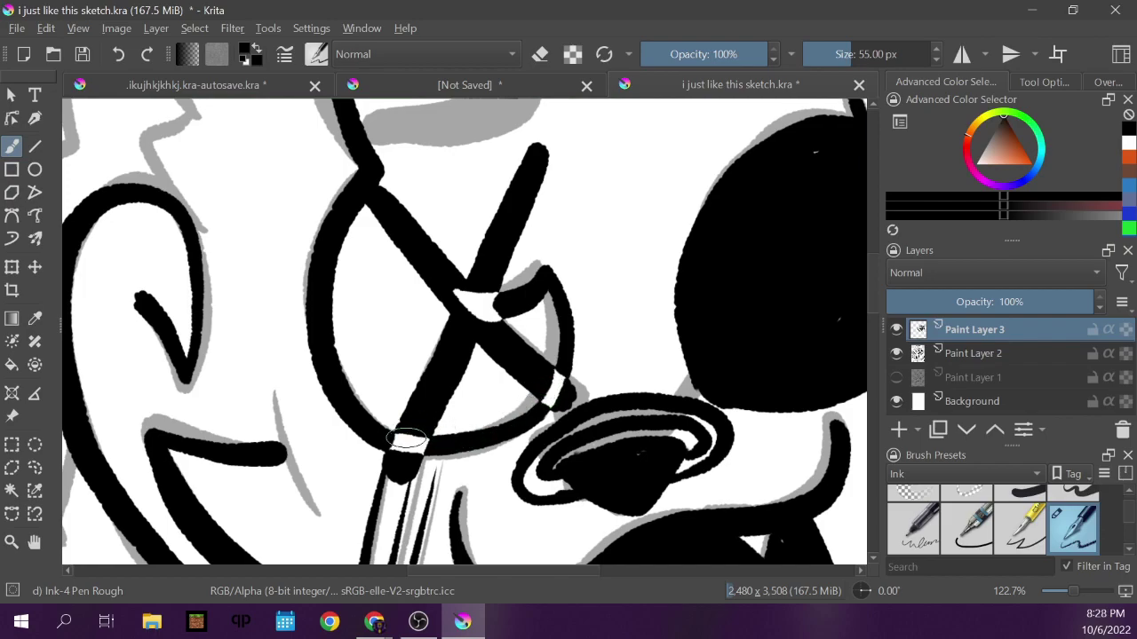
left_click_drag(396, 432, 430, 437)
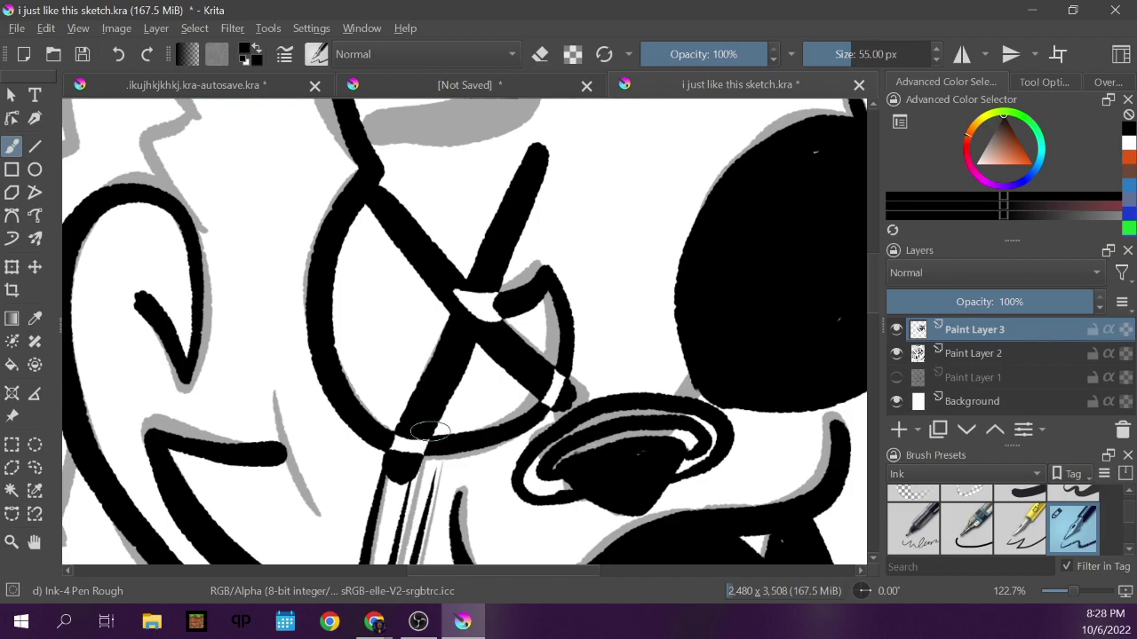
left_click(121, 56)
left_click_drag(416, 435, 515, 419)
mouse_move(465, 286)
left_mouse_down()
mouse_move(455, 288)
mouse_move(499, 304)
mouse_move(499, 323)
mouse_move(459, 305)
left_mouse_up()
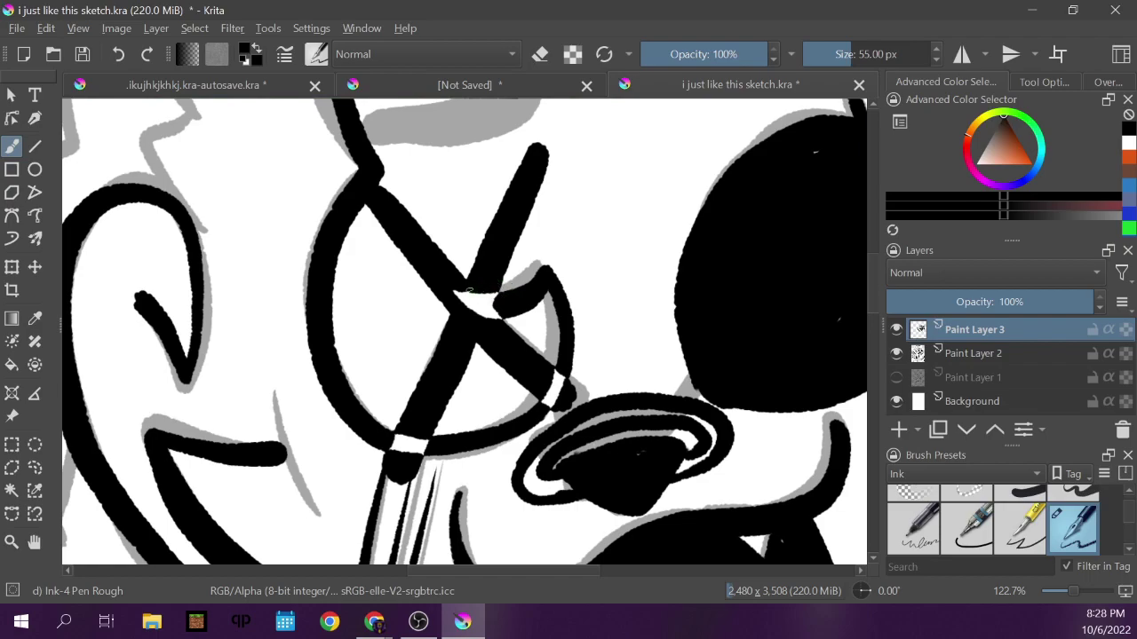
key("ctrl+z")
left_click(493, 315)
Doodle a small smiling face with sweat drops on the taller character's chest.
left_click(1101, 84)
left_click(933, 208)
left_click(915, 75)
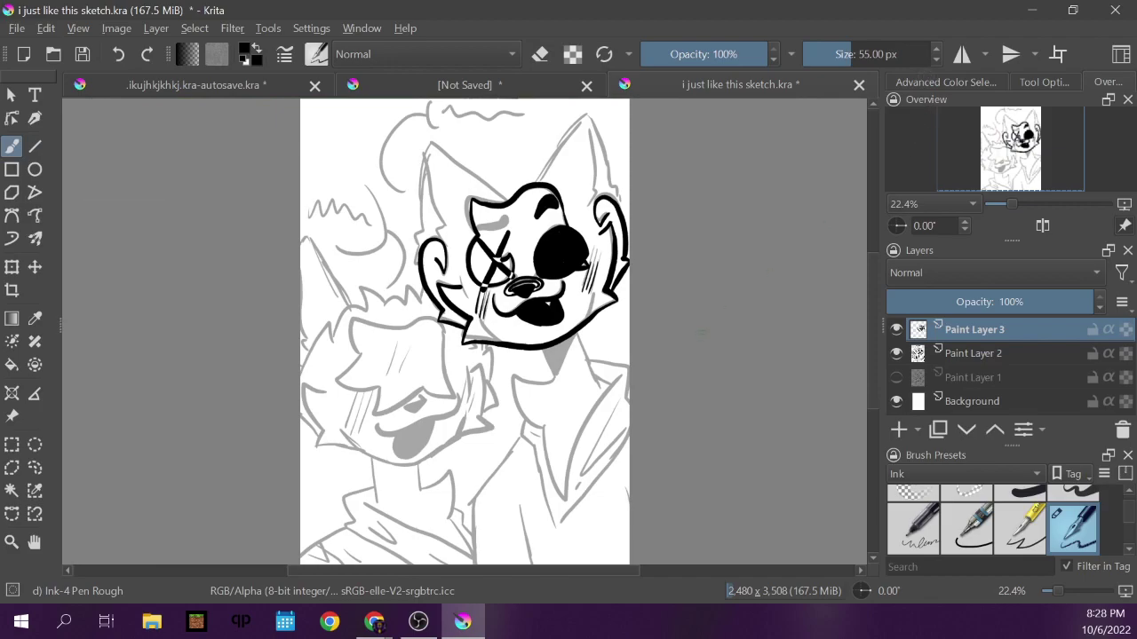
left_click(535, 392)
left_click(555, 391)
left_click_drag(536, 402, 551, 401)
mouse_move(565, 396)
left_mouse_down()
mouse_move(563, 407)
mouse_move(522, 406)
mouse_move(525, 418)
mouse_move(547, 419)
left_mouse_up()
Handwrite the underlined note "it... somewhat worked" below the smiling doodle.
mouse_move(544, 435)
left_mouse_down()
mouse_move(570, 466)
mouse_move(593, 442)
left_mouse_up()
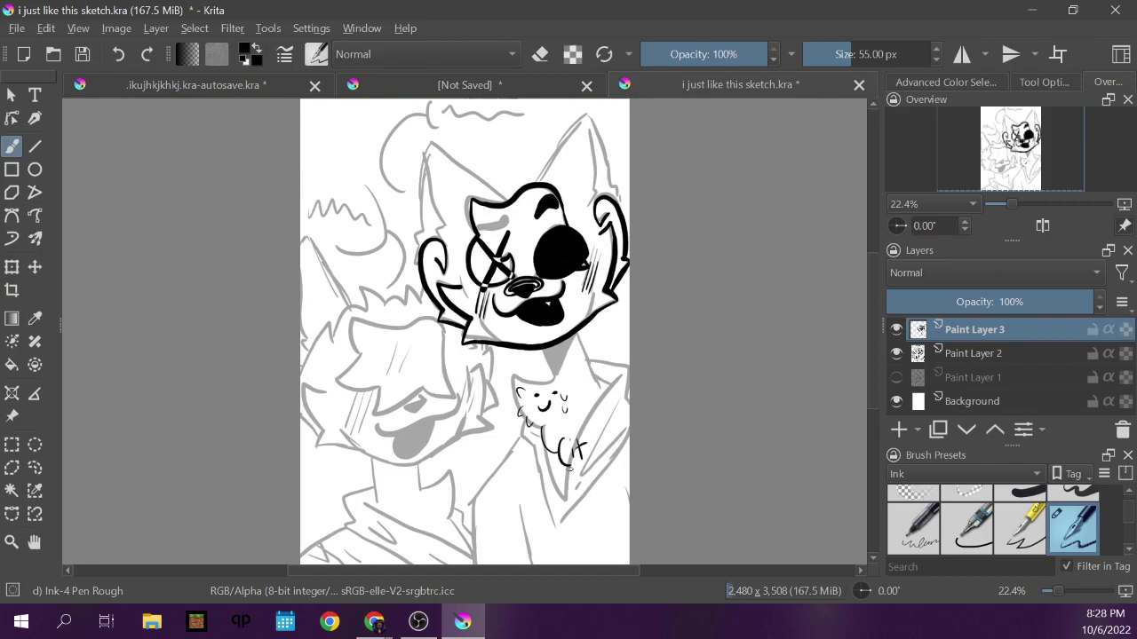
left_click(587, 453)
left_click(596, 453)
left_click(606, 453)
mouse_move(566, 472)
left_mouse_down()
mouse_move(561, 490)
mouse_move(590, 478)
mouse_move(608, 486)
mouse_move(578, 507)
mouse_move(603, 508)
left_mouse_up()
mouse_move(607, 507)
left_mouse_down()
mouse_move(611, 493)
mouse_move(622, 497)
left_mouse_up()
mouse_move(558, 520)
left_mouse_down()
mouse_move(622, 526)
mouse_move(629, 508)
left_mouse_up()
left_click_drag(557, 544, 629, 533)
left_click_drag(573, 521, 628, 495)
left_click_drag(563, 468, 613, 463)
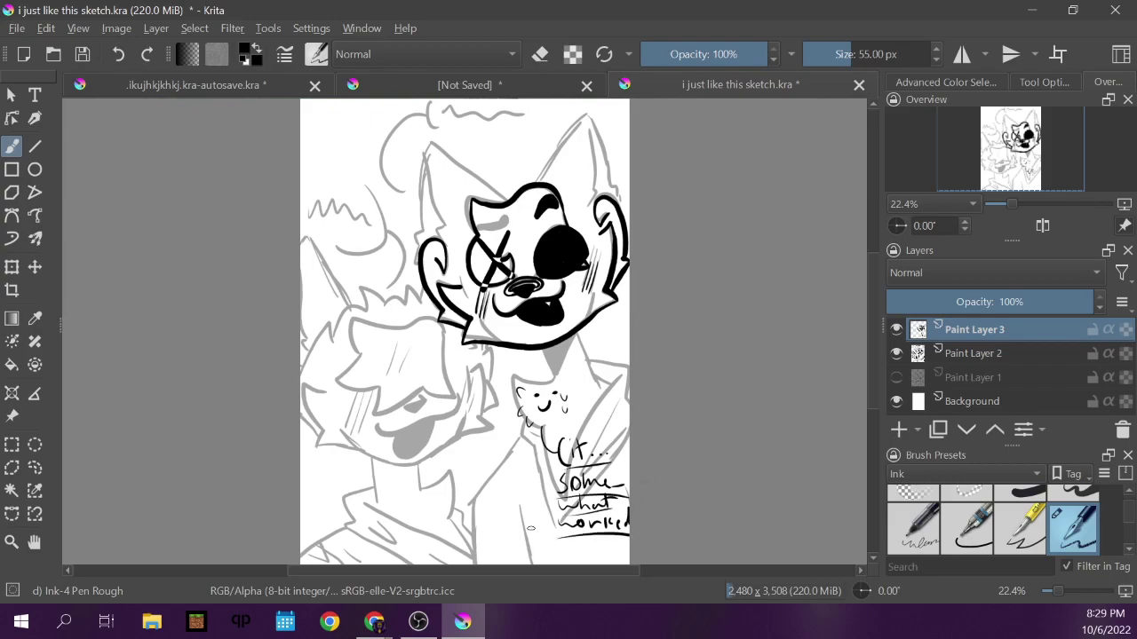
left_click_drag(528, 523, 535, 536)
Erase the smiling doodle and its note with the 1000 px Eraser Circle and return to the ink pen.
key("e")
mouse_move(621, 462)
left_mouse_down()
mouse_move(586, 524)
mouse_move(551, 533)
mouse_move(516, 407)
left_mouse_up()
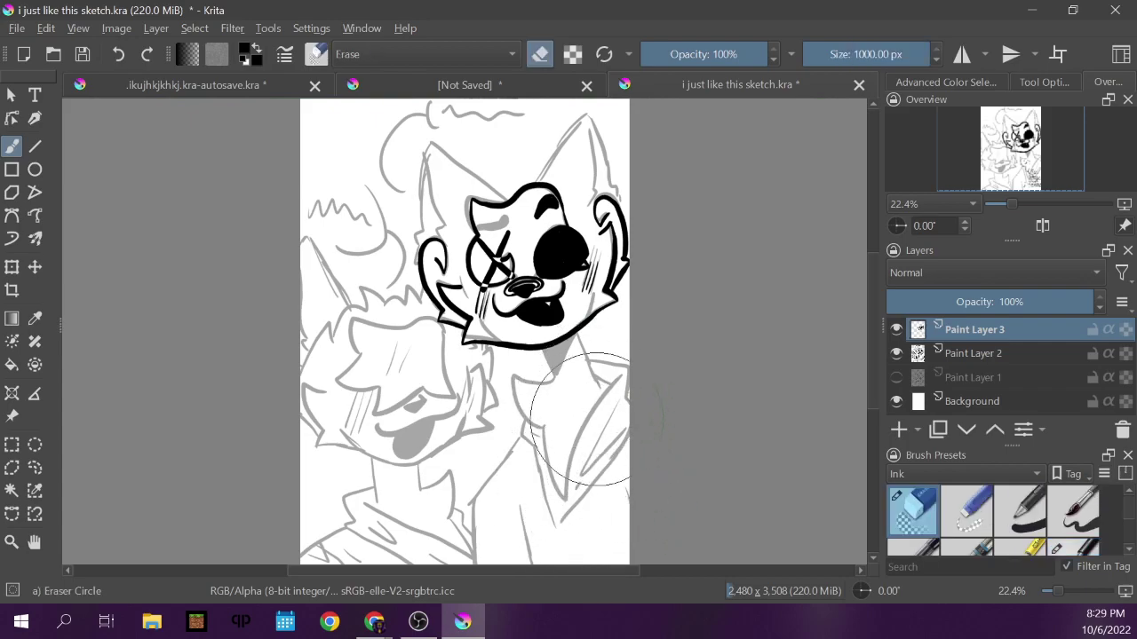
key("e")
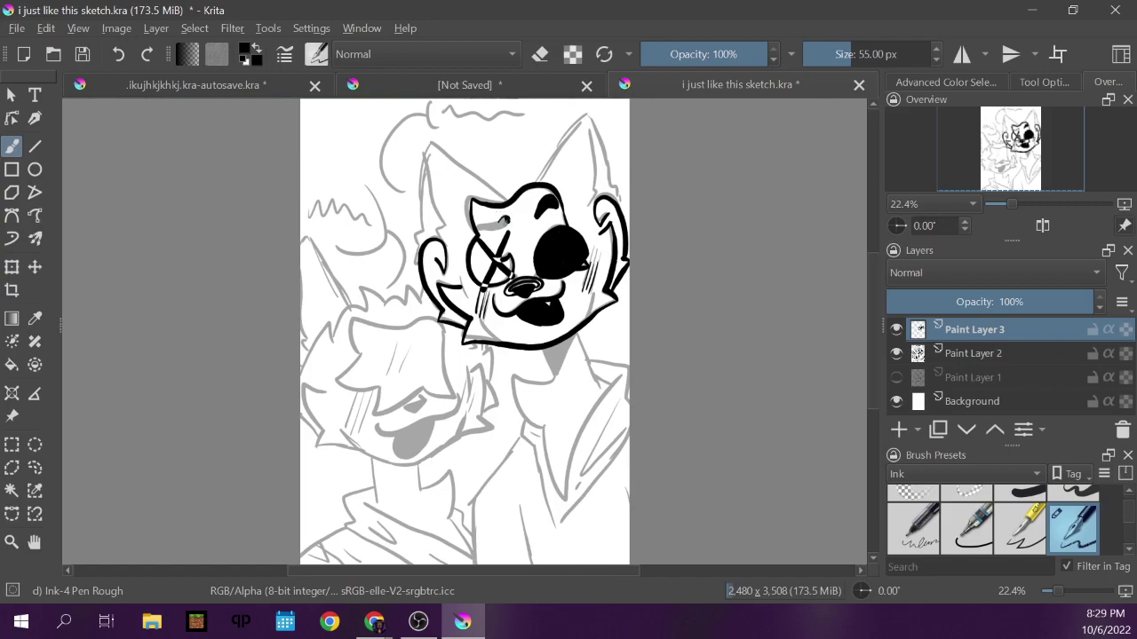
Ink the eyebrow above the taller character's crossed-out eye in solid black.
left_click_drag(503, 229, 483, 230)
left_click(118, 54)
left_click_drag(496, 229, 485, 231)
key("ctrl+z")
Hide Paint Layer 2 to examine the inked face without the sketch, and show the layer again.
left_click(897, 354)
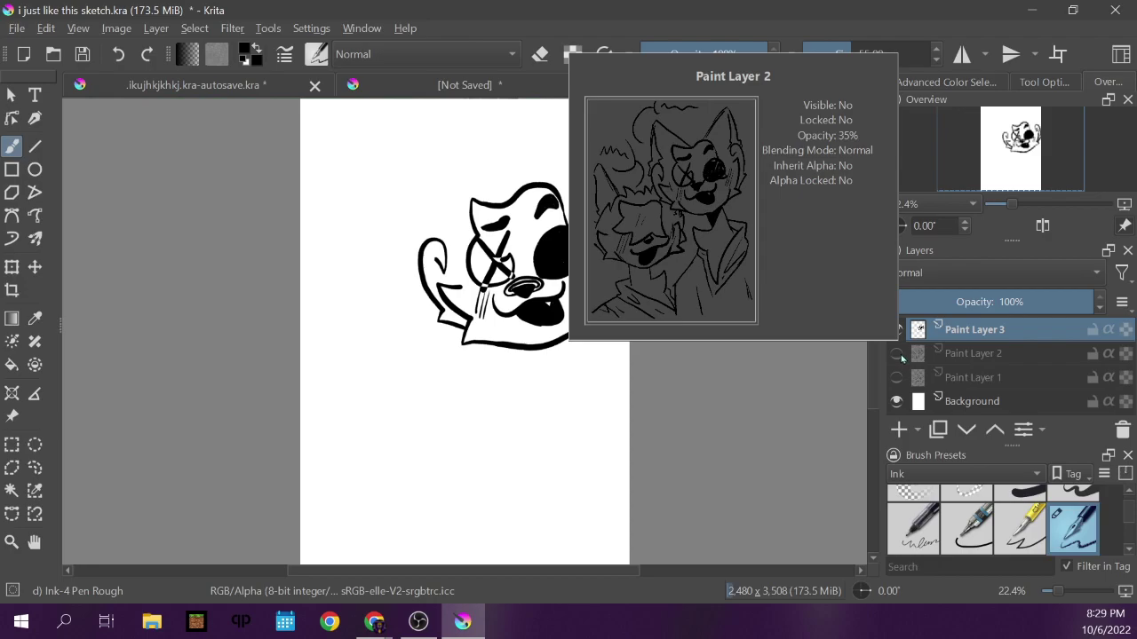
left_click(899, 355)
left_click(900, 355)
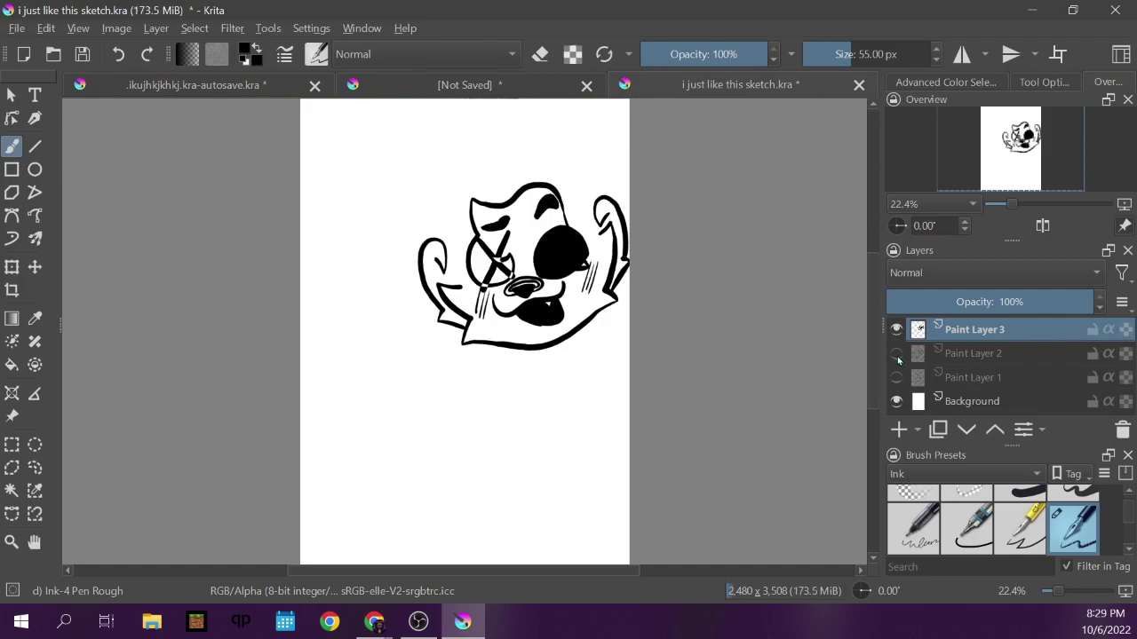
mouse_move(898, 359)
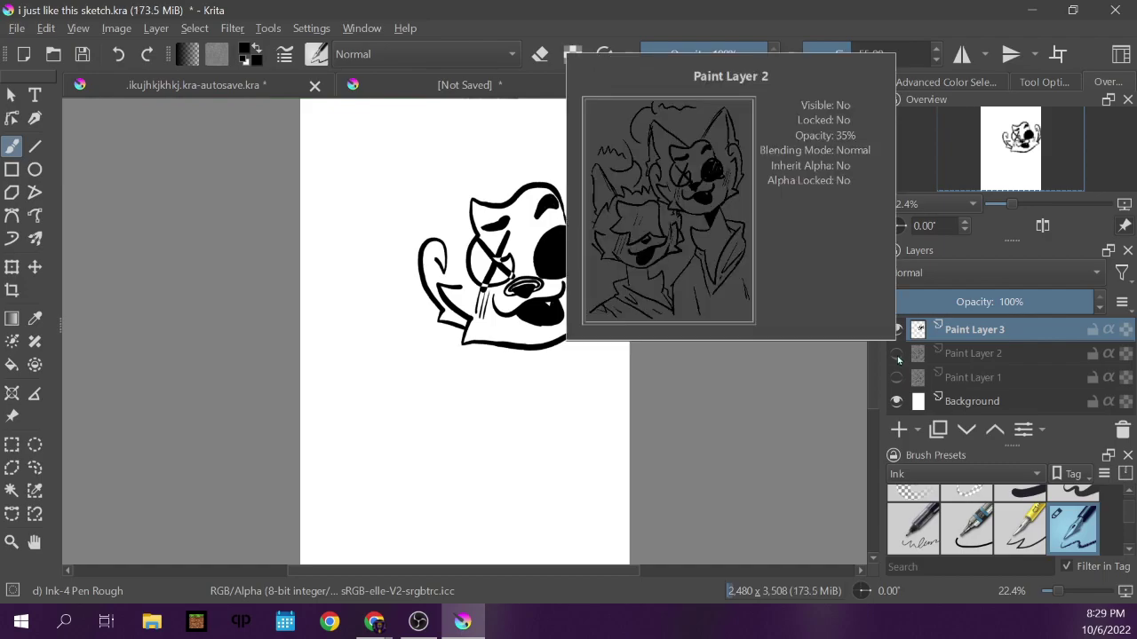
mouse_move(910, 338)
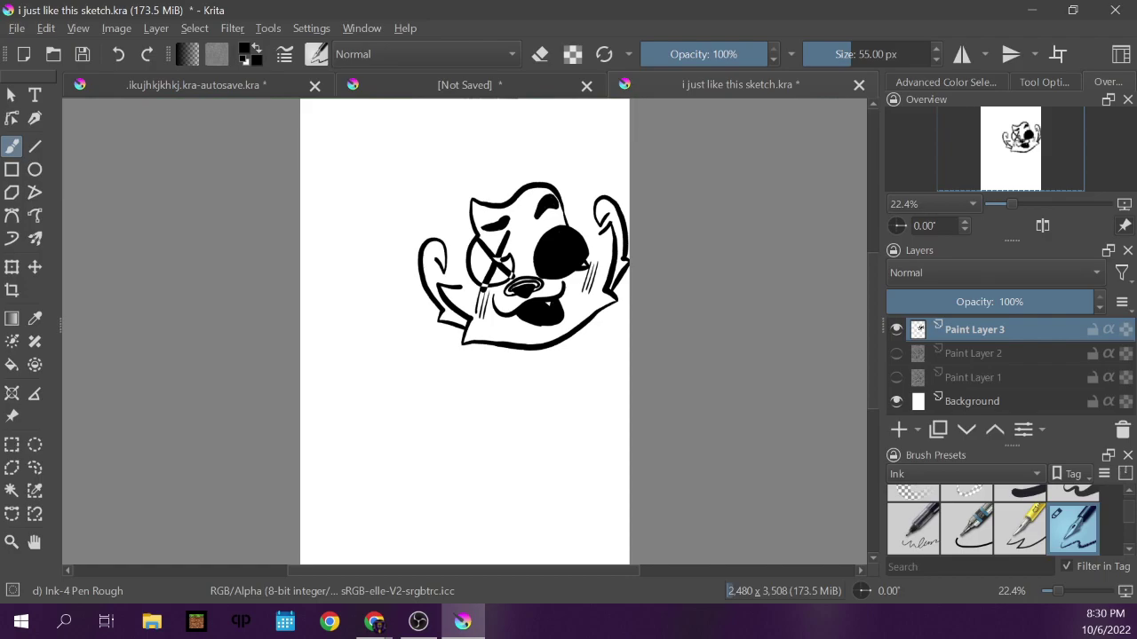
left_click(374, 622)
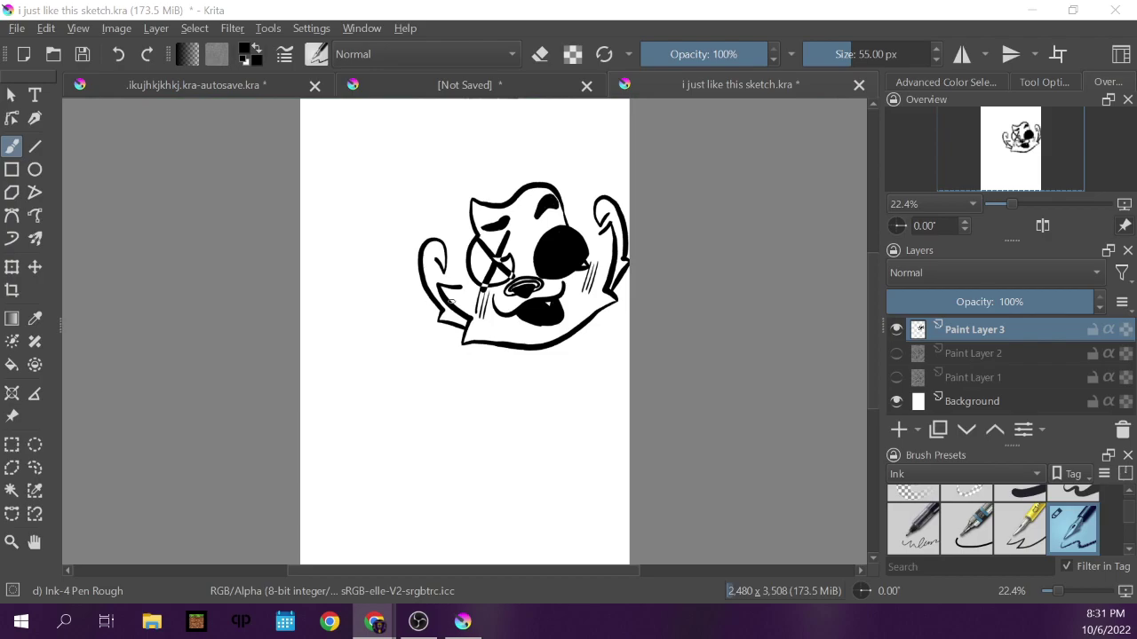
left_click(896, 353)
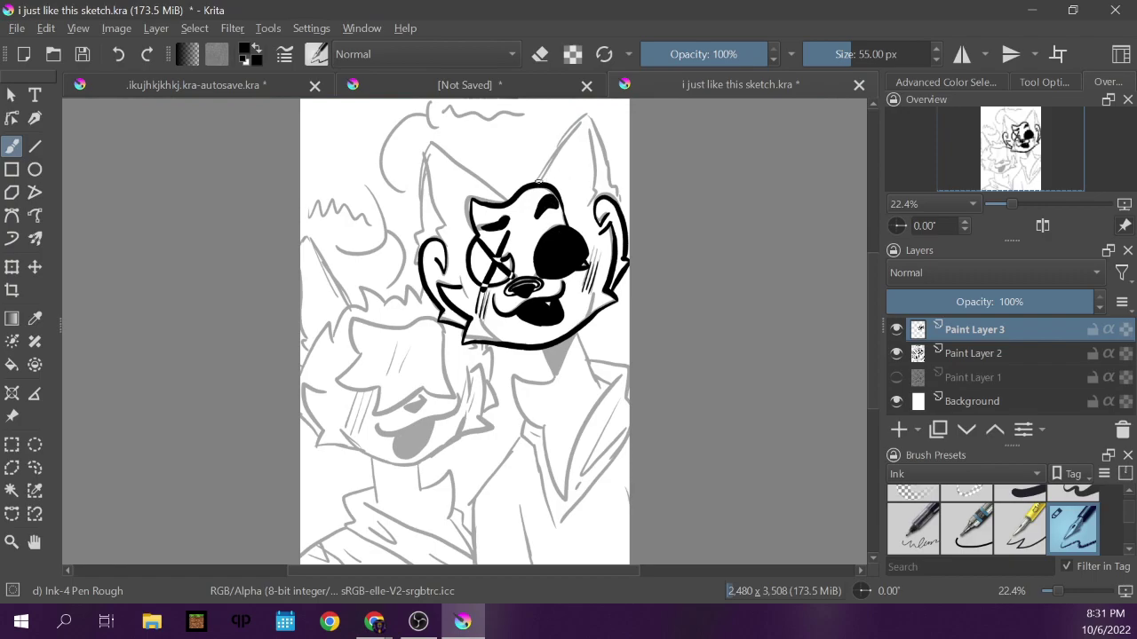
Ink the taller character's two pointed ears with their inner lines and jagged fur, and add the missing lower cheek lines.
mouse_move(538, 181)
left_mouse_down()
mouse_move(600, 109)
mouse_move(595, 129)
mouse_move(623, 211)
left_mouse_up()
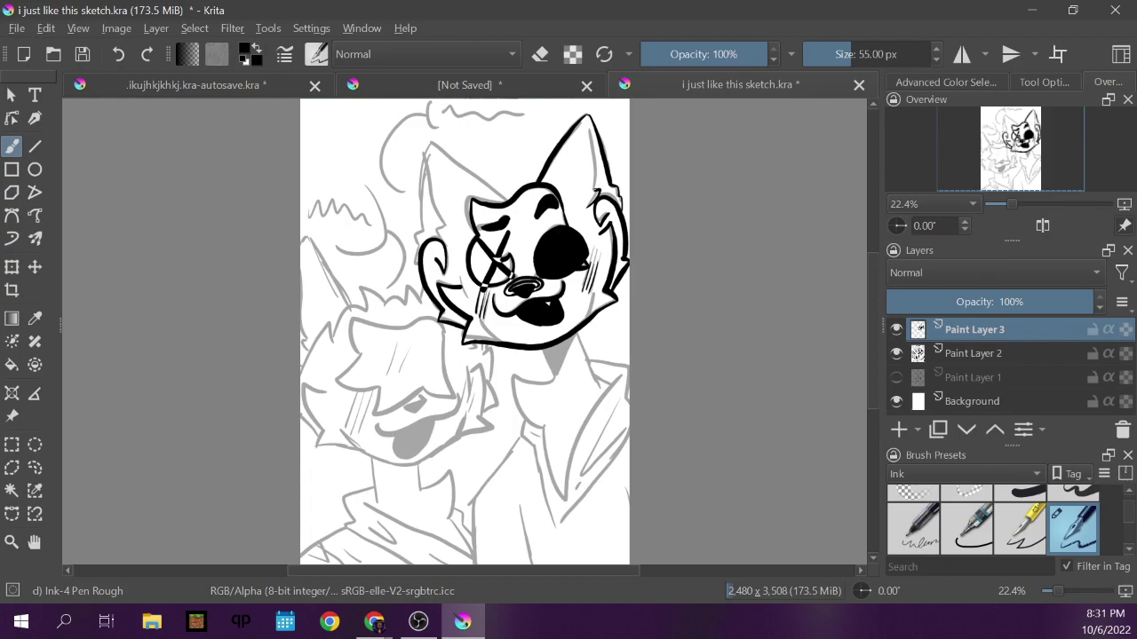
mouse_move(597, 158)
left_mouse_down()
mouse_move(591, 130)
mouse_move(606, 121)
left_mouse_up()
mouse_move(503, 202)
left_mouse_down()
mouse_move(436, 142)
mouse_move(416, 263)
left_mouse_up()
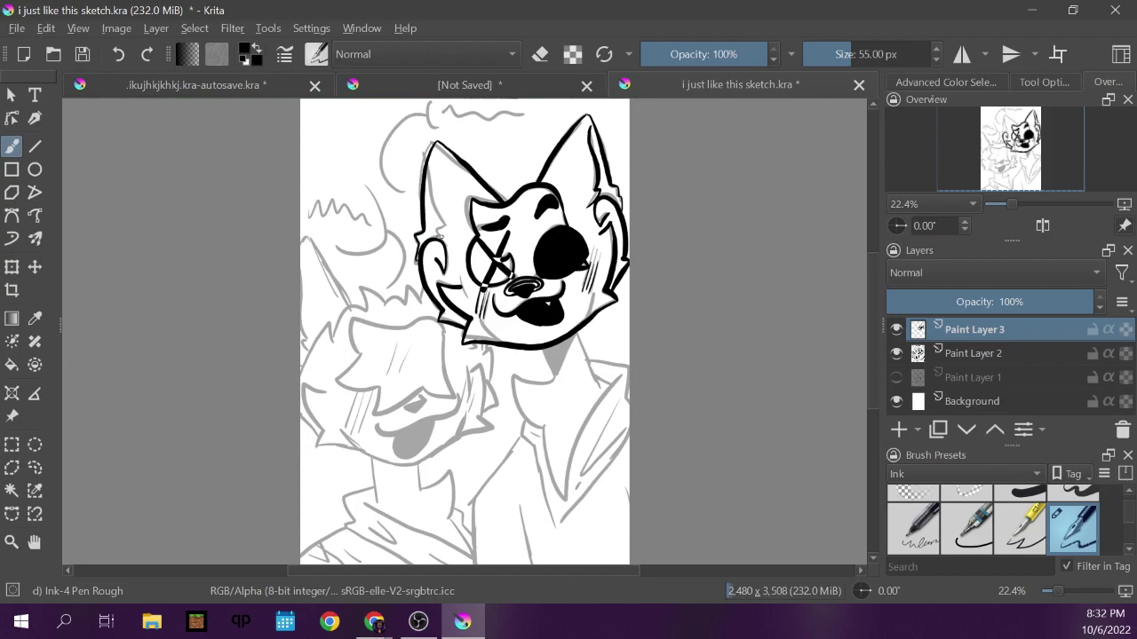
left_click_drag(442, 225, 426, 167)
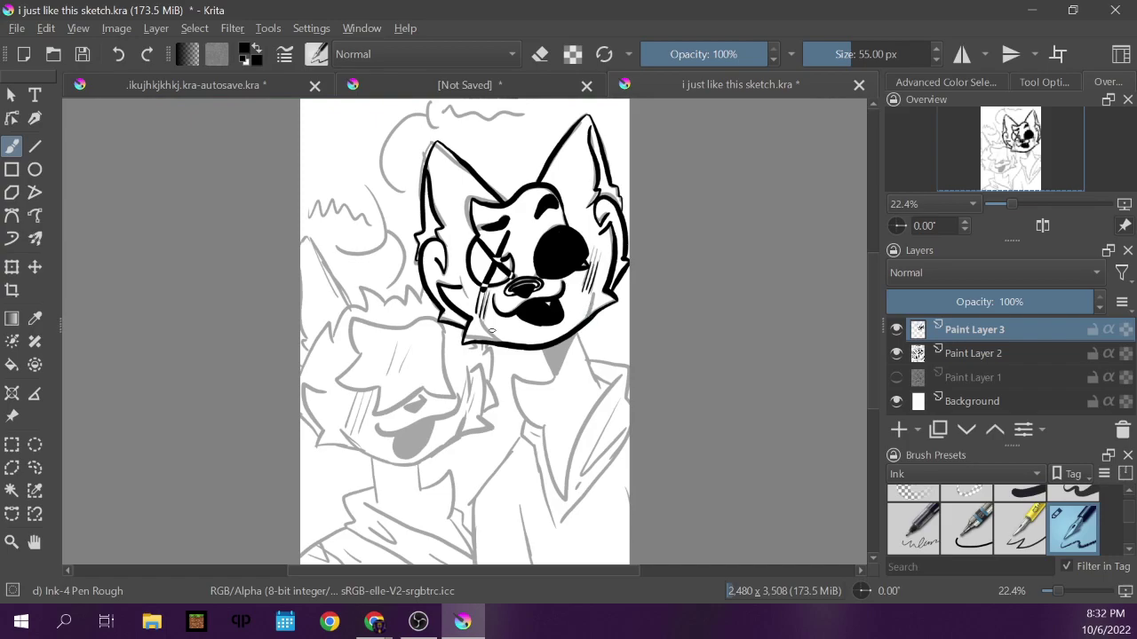
left_click_drag(491, 338, 464, 278)
Toggle Paint Layer 2's visibility to compare the inked head and ears with the sketch, leaving the layer shown.
left_click(896, 354)
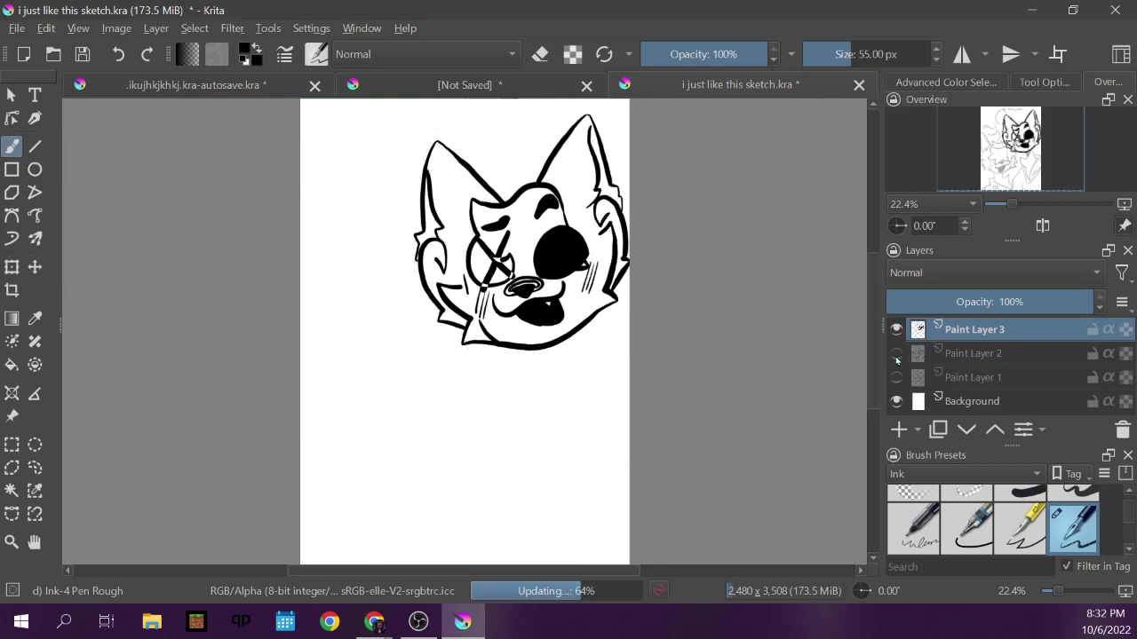
left_click(896, 353)
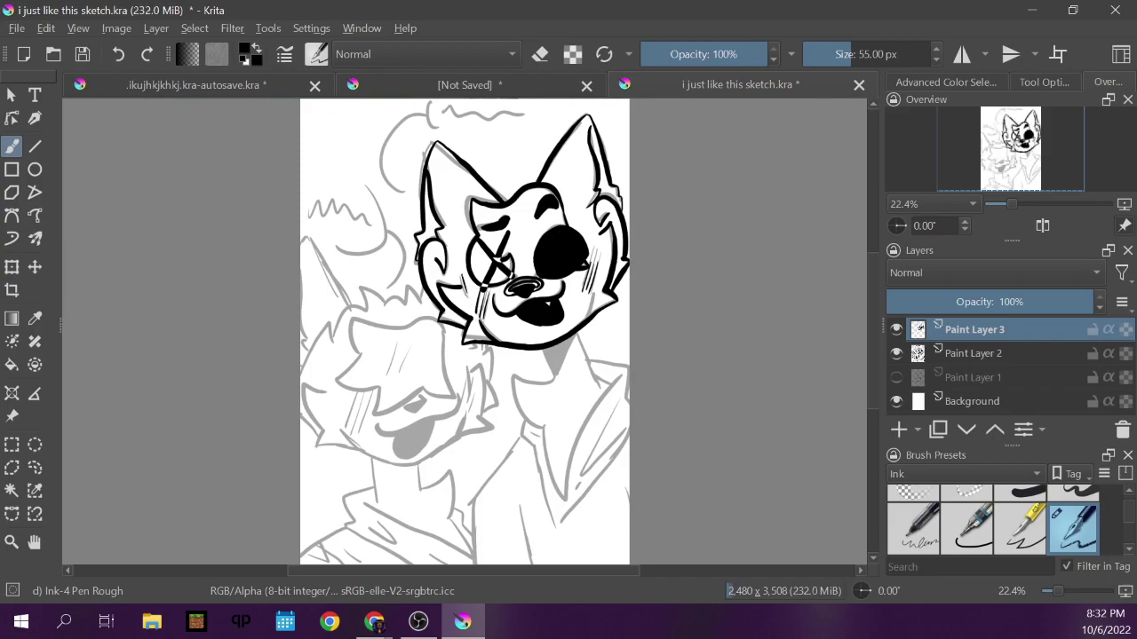
left_click(896, 354)
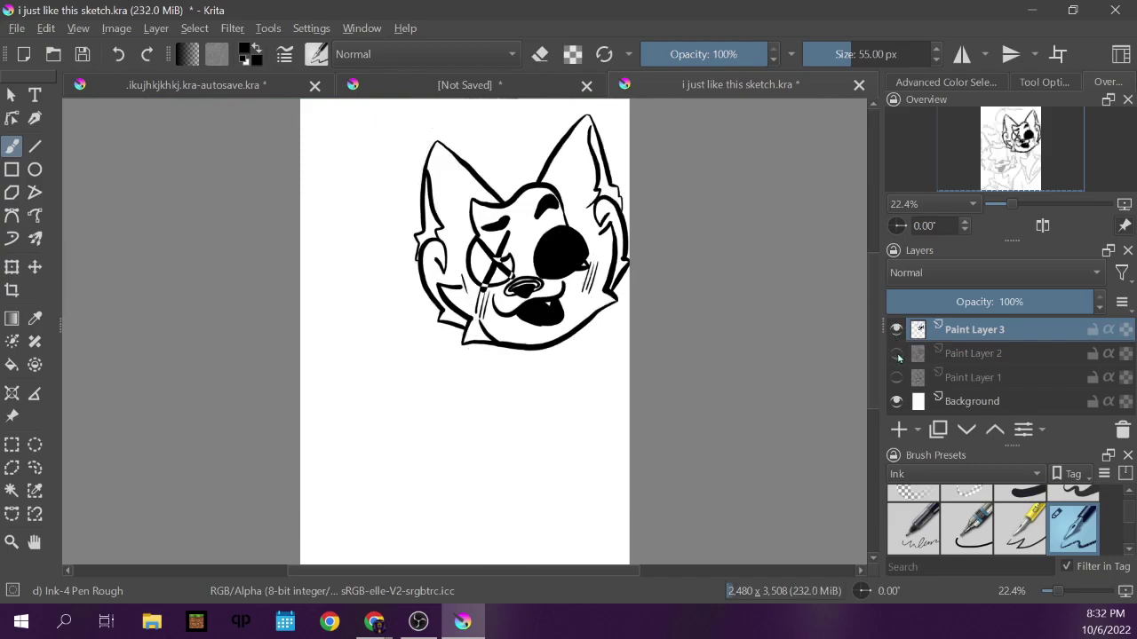
left_click(896, 353)
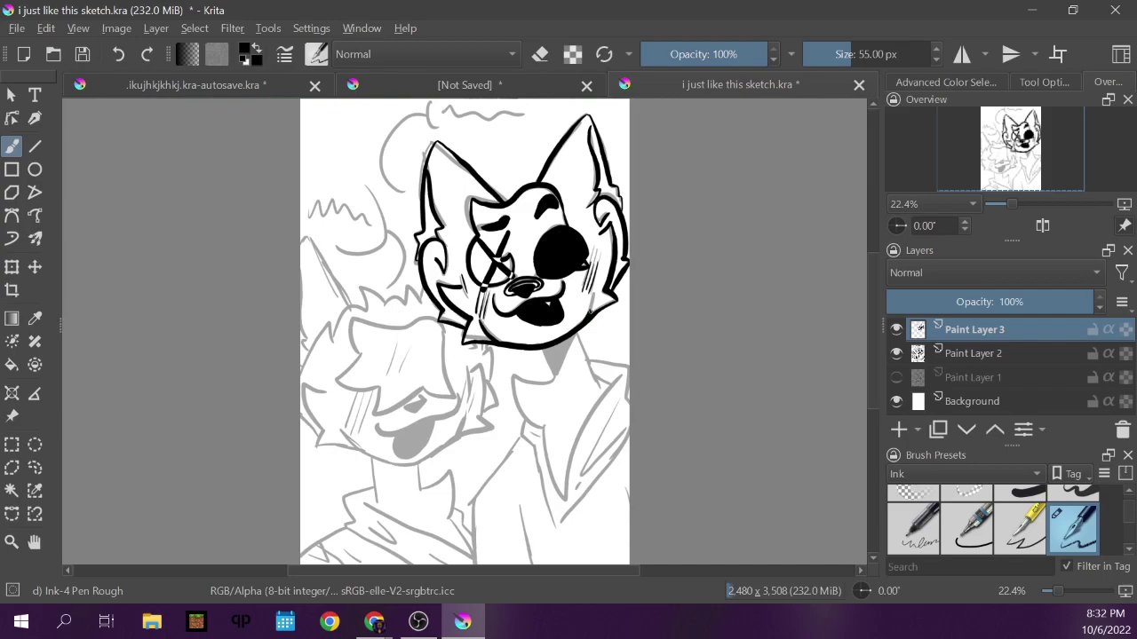
left_click(897, 355)
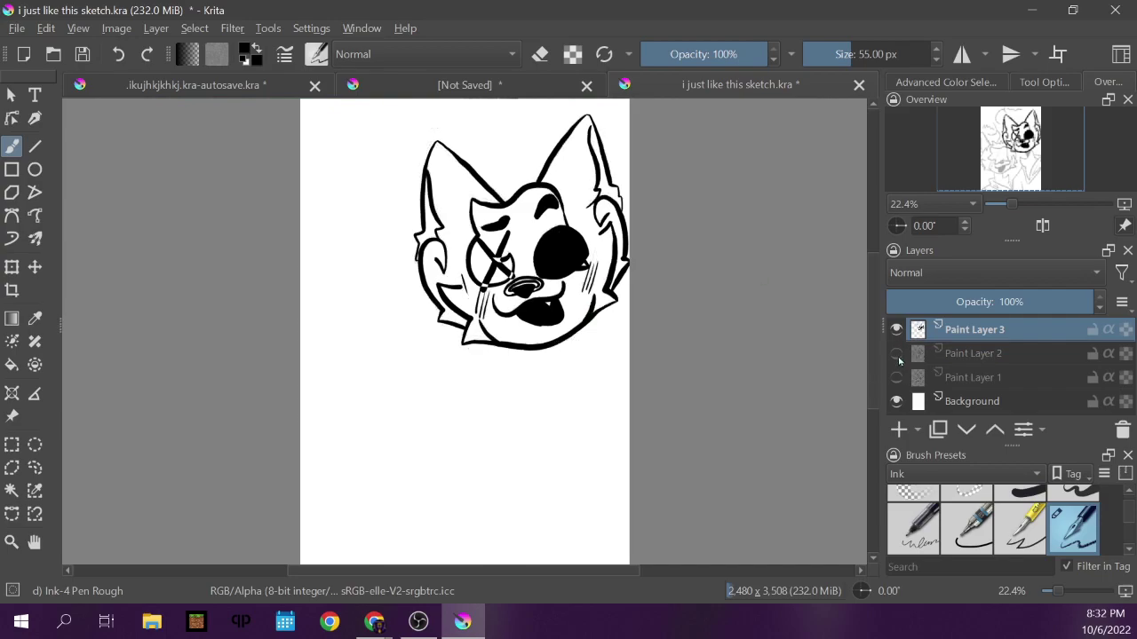
left_click(896, 356)
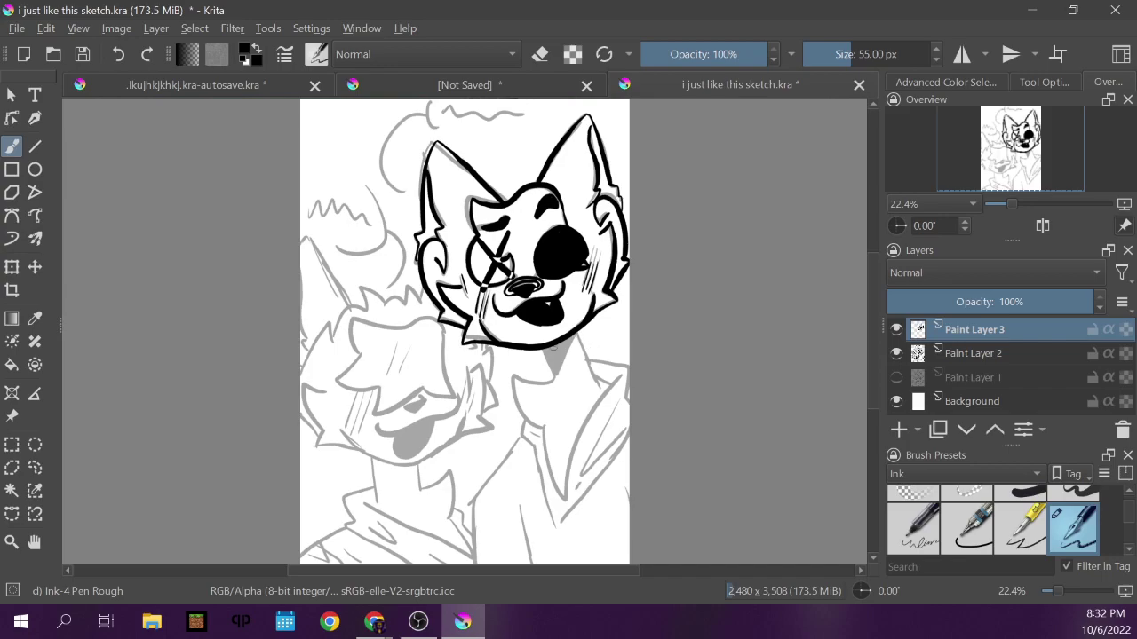
Ink the taller character's neck and V-shaped chest opening, and fill the shadow under the chin with solid black.
mouse_move(541, 348)
left_mouse_down()
mouse_move(551, 383)
mouse_move(515, 377)
mouse_move(520, 408)
mouse_move(570, 500)
left_mouse_up()
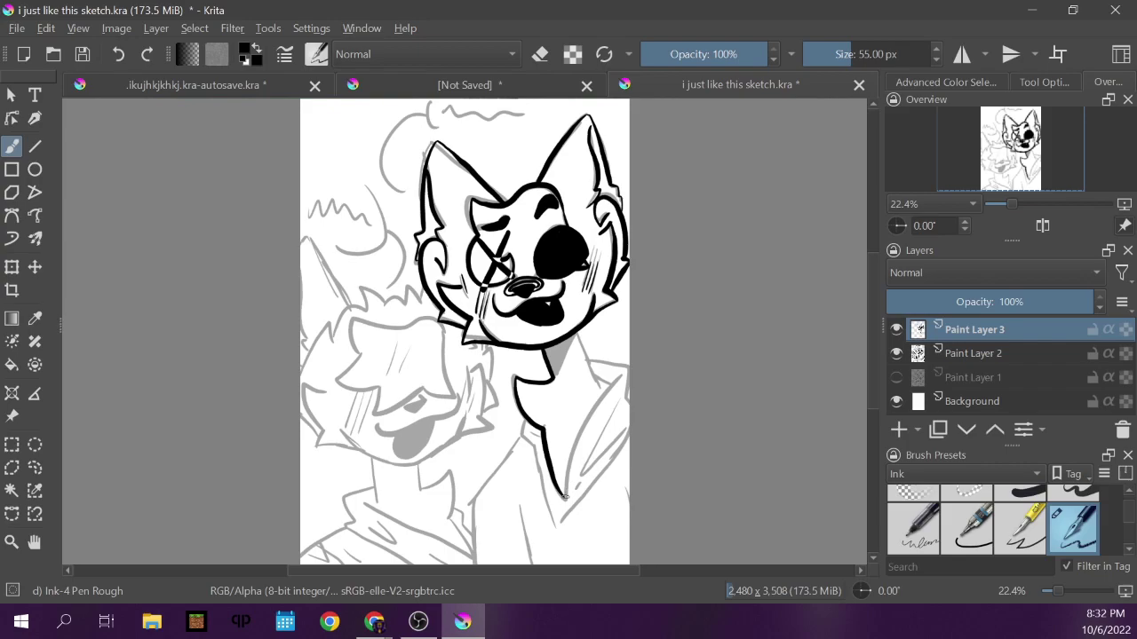
mouse_move(566, 495)
left_mouse_down()
mouse_move(586, 422)
mouse_move(615, 378)
left_mouse_up()
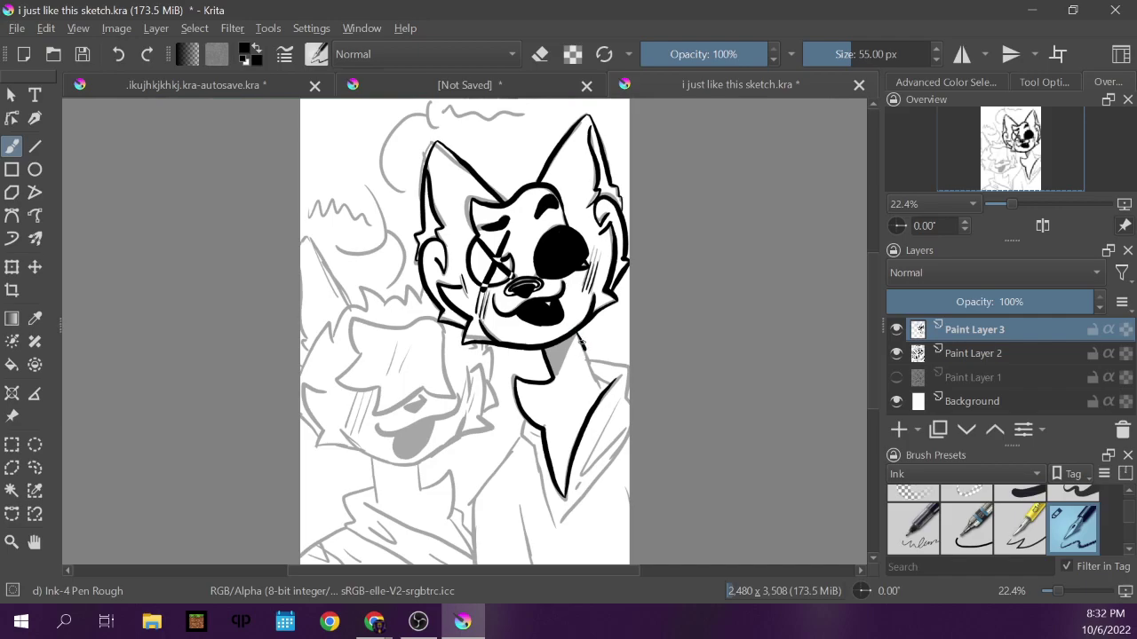
left_click_drag(576, 333, 605, 391)
key("ctrl+z")
mouse_move(577, 331)
left_mouse_down()
mouse_move(603, 388)
mouse_move(613, 375)
mouse_move(558, 373)
mouse_move(576, 336)
mouse_move(544, 359)
mouse_move(556, 377)
mouse_move(569, 345)
mouse_move(553, 368)
mouse_move(548, 355)
mouse_move(565, 357)
left_mouse_up()
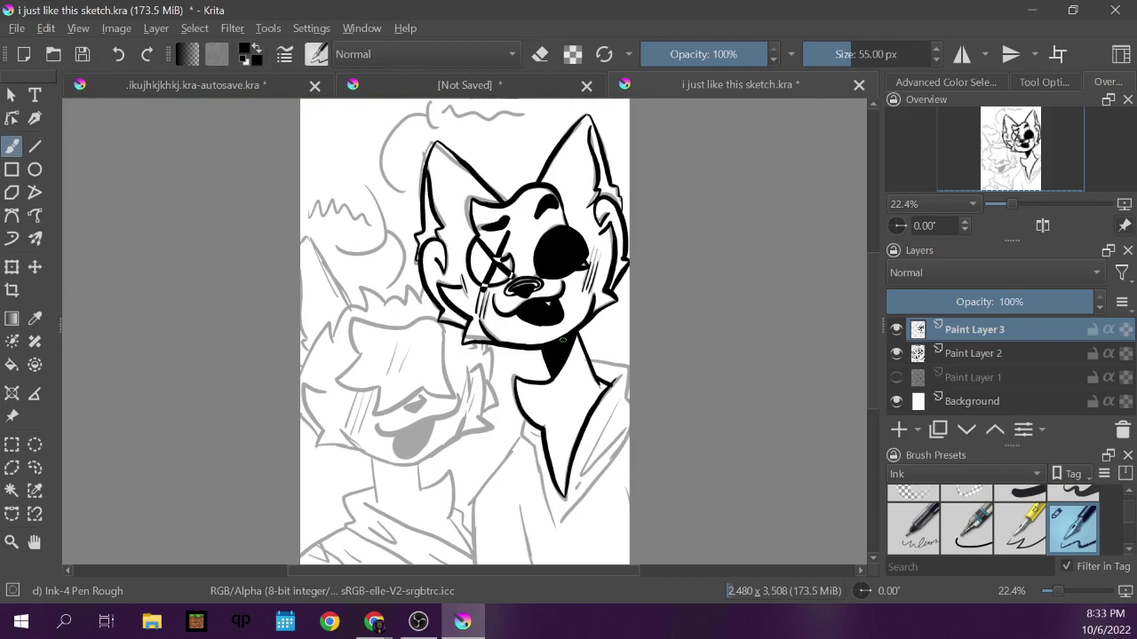
Hide Paint Layer 2 to examine the inked neck and chest without the sketch, and show the layer again.
left_click(897, 355)
left_click(897, 355)
left_click(897, 354)
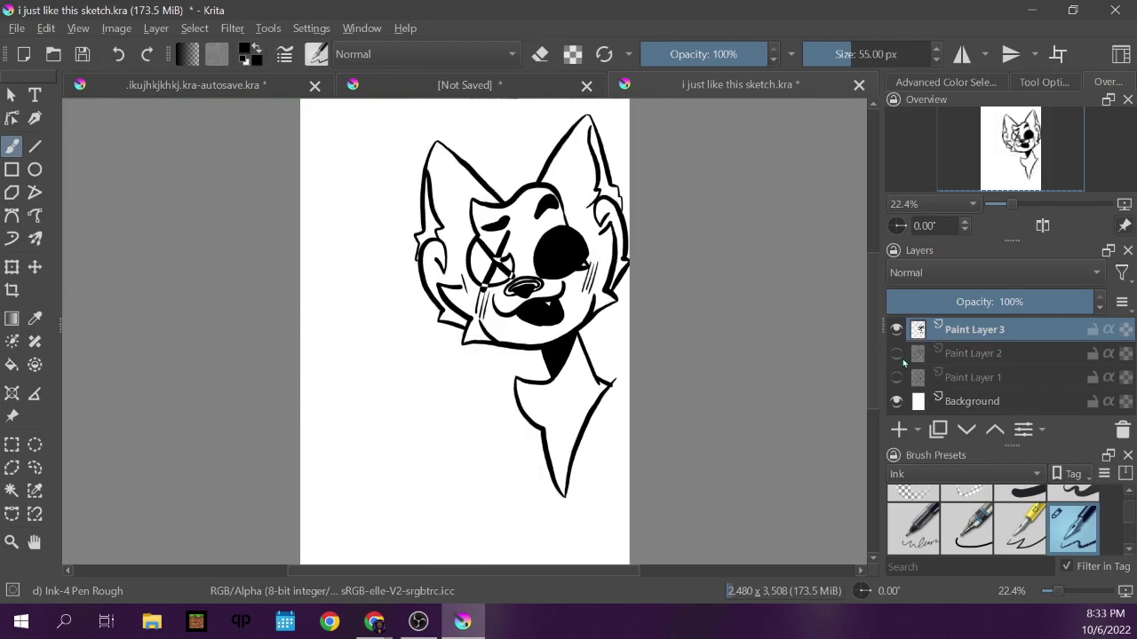
key("e")
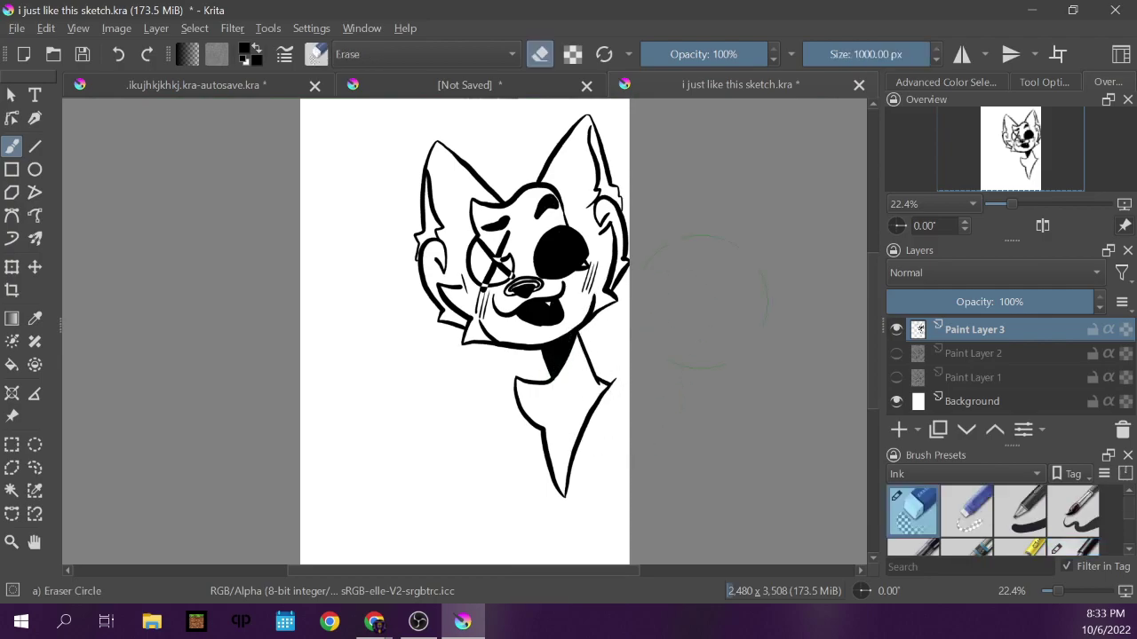
key("e")
left_click(896, 353)
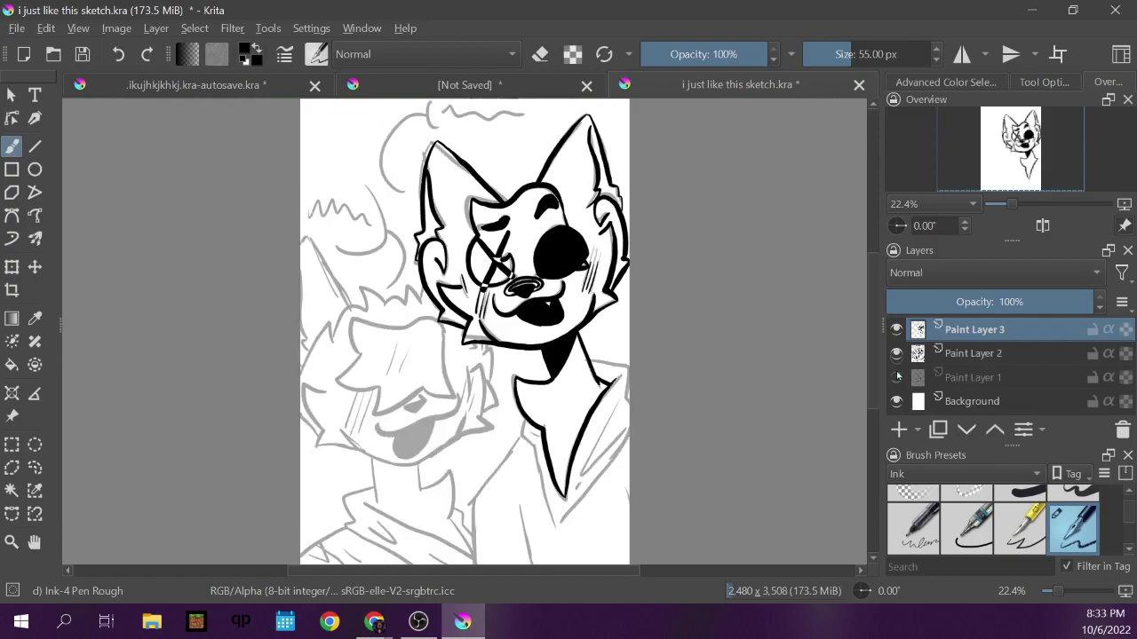
Ink the taller character's shirt collar from the shoulder down to its V-shaped point, redrawing the edge nearer the shorter character.
mouse_move(588, 359)
left_mouse_down()
mouse_move(630, 362)
mouse_move(629, 396)
left_mouse_up()
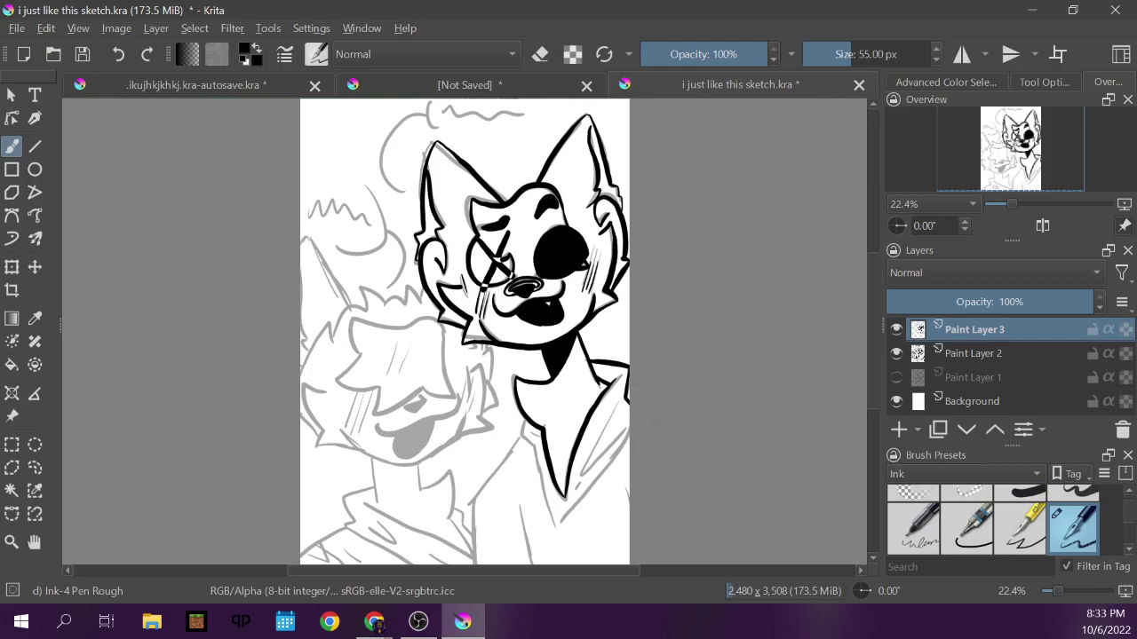
mouse_move(629, 436)
left_mouse_down()
mouse_move(557, 528)
mouse_move(521, 441)
mouse_move(524, 417)
mouse_move(535, 437)
left_mouse_up()
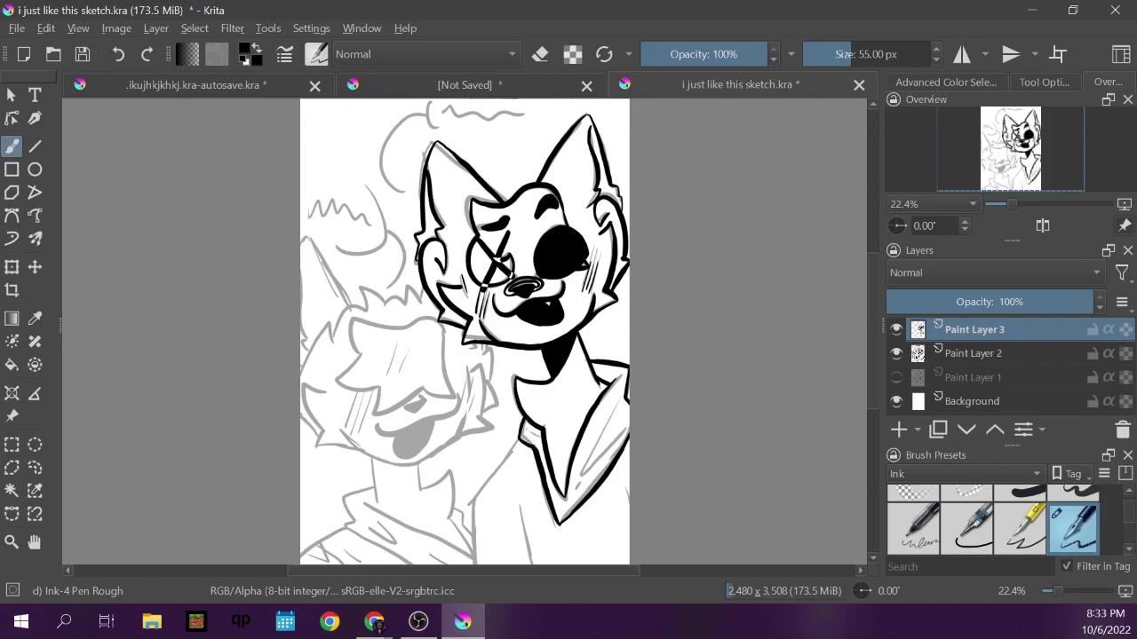
key("ctrl+z")
left_click(118, 54)
left_click(147, 54)
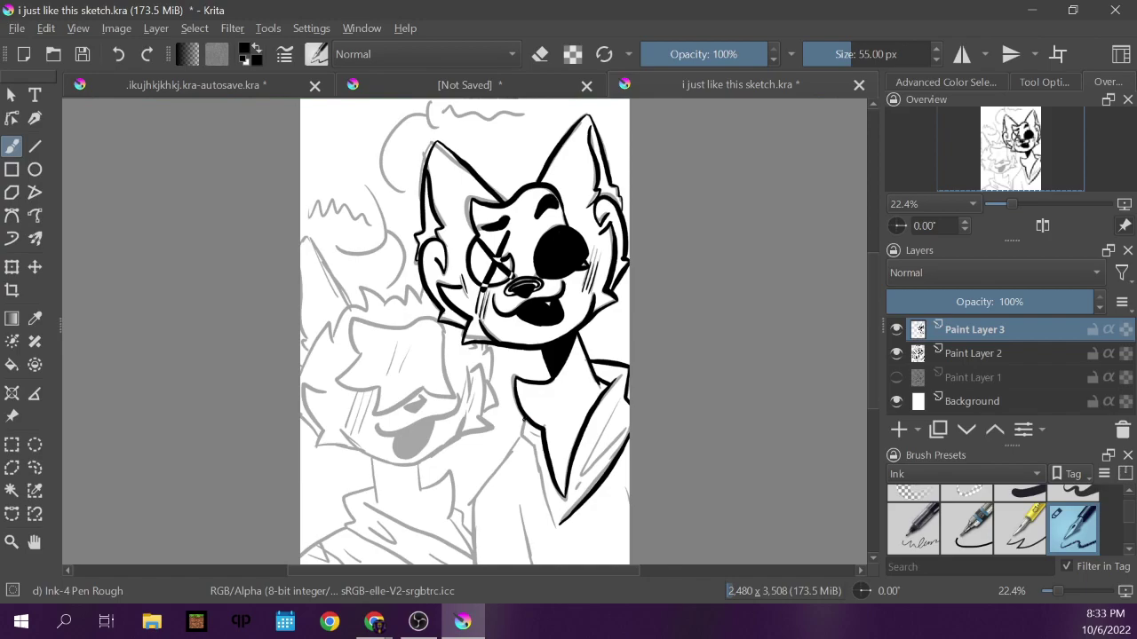
left_click_drag(523, 431, 560, 529)
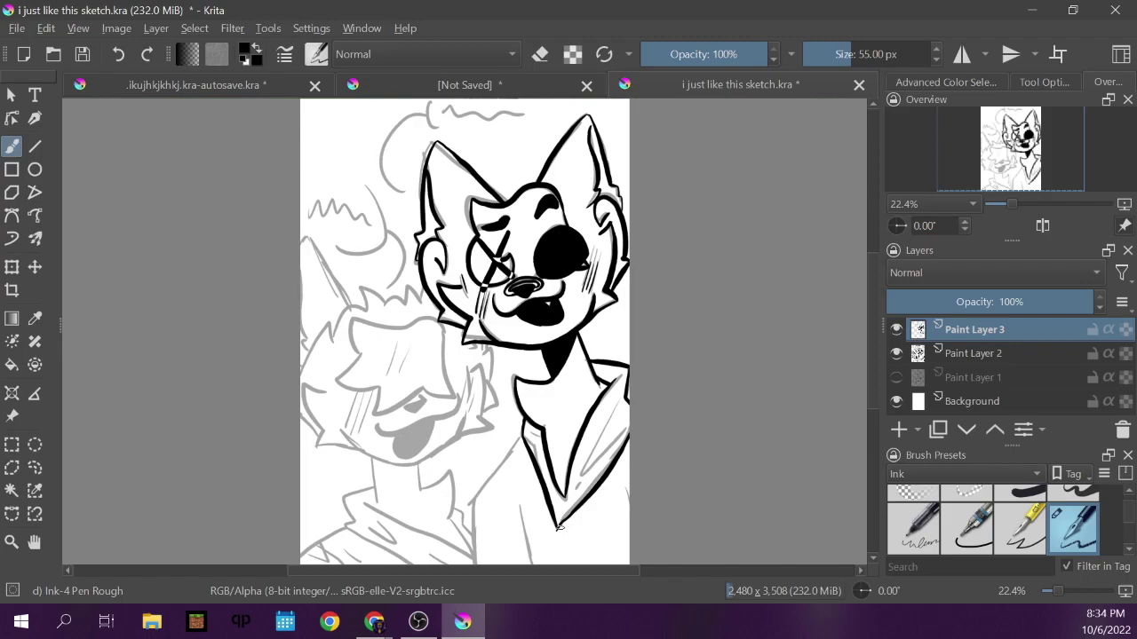
key("e")
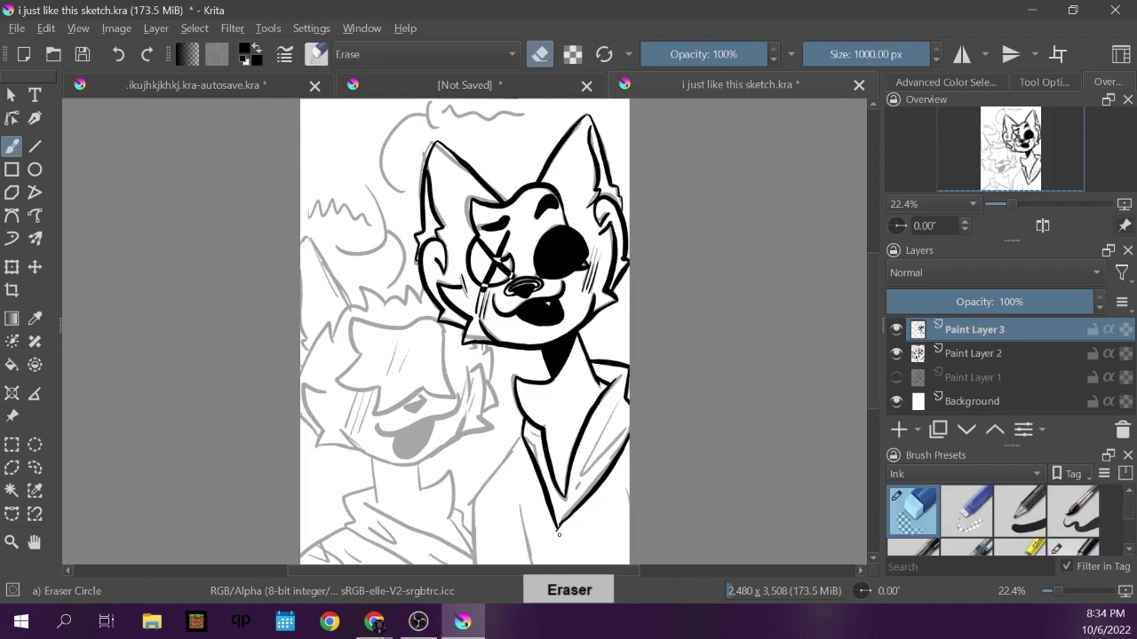
key("e")
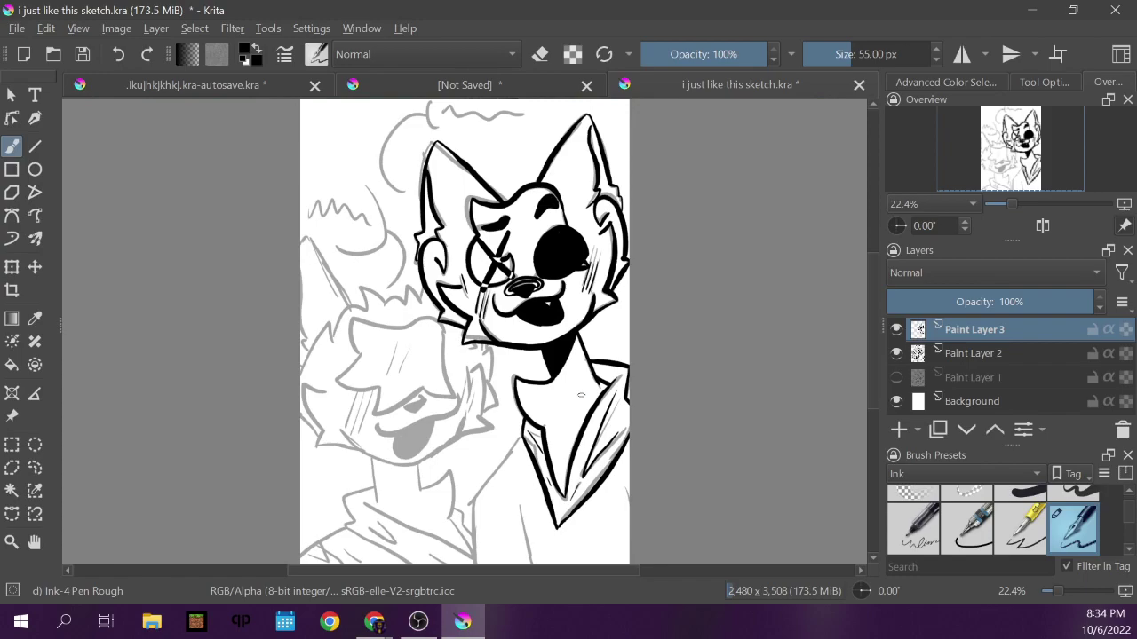
Ink the taller character's shoulder, arm and torso edges, adding the sleeve hem and thin fabric fold lines.
mouse_move(521, 434)
left_mouse_down()
mouse_move(472, 493)
mouse_move(471, 564)
left_mouse_up()
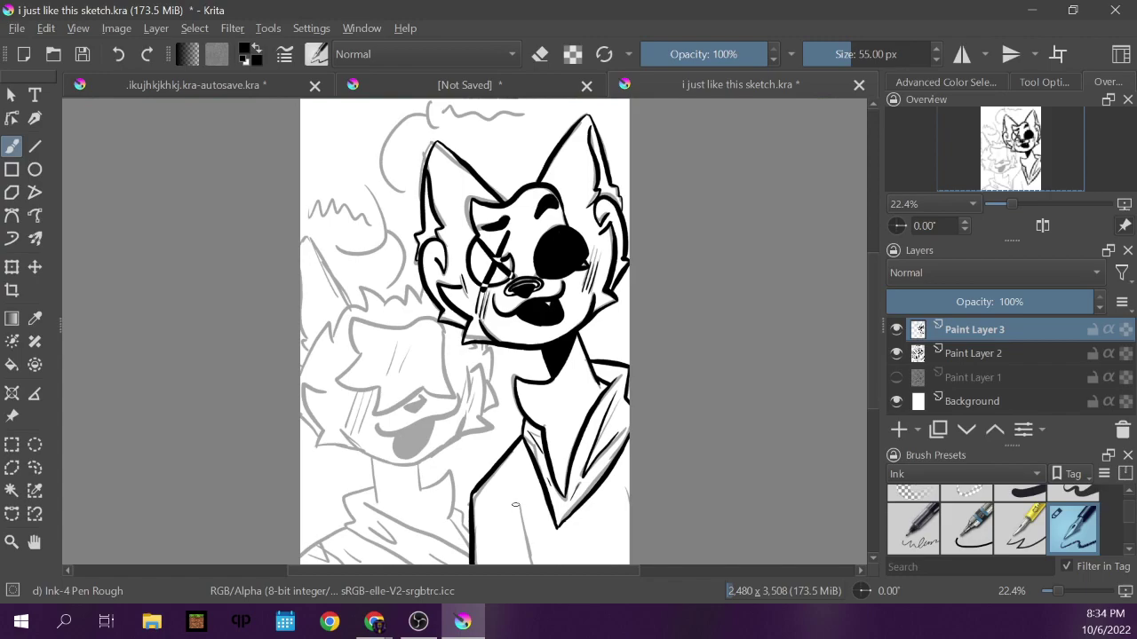
left_click_drag(625, 496, 629, 508)
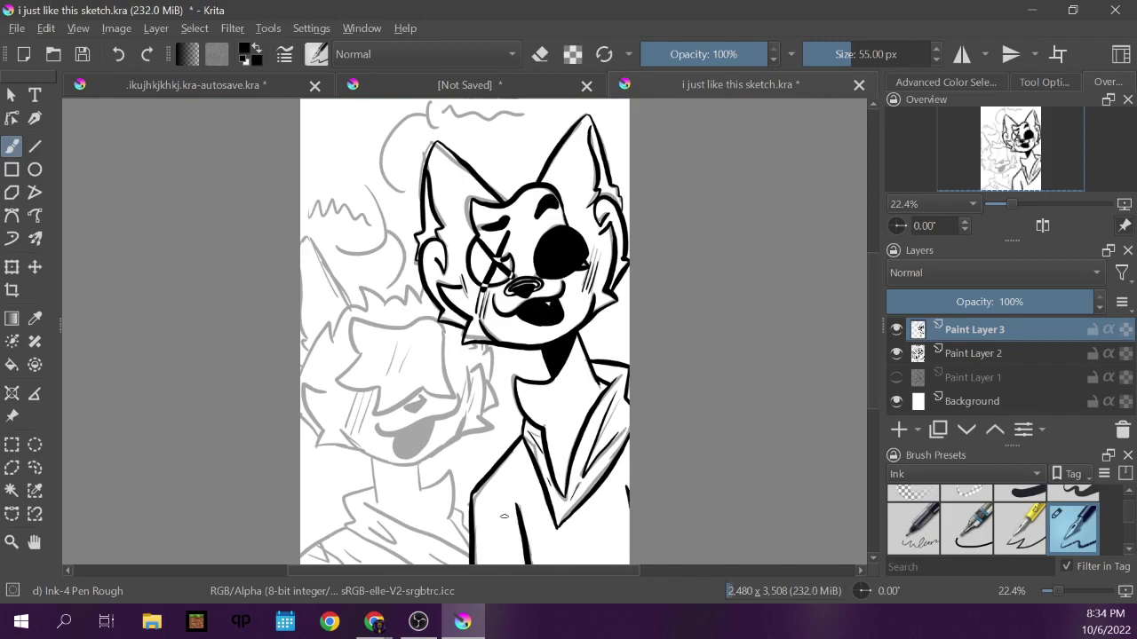
left_click_drag(472, 523, 523, 549)
mouse_move(485, 492)
left_mouse_down()
mouse_move(513, 524)
mouse_move(618, 551)
left_mouse_up()
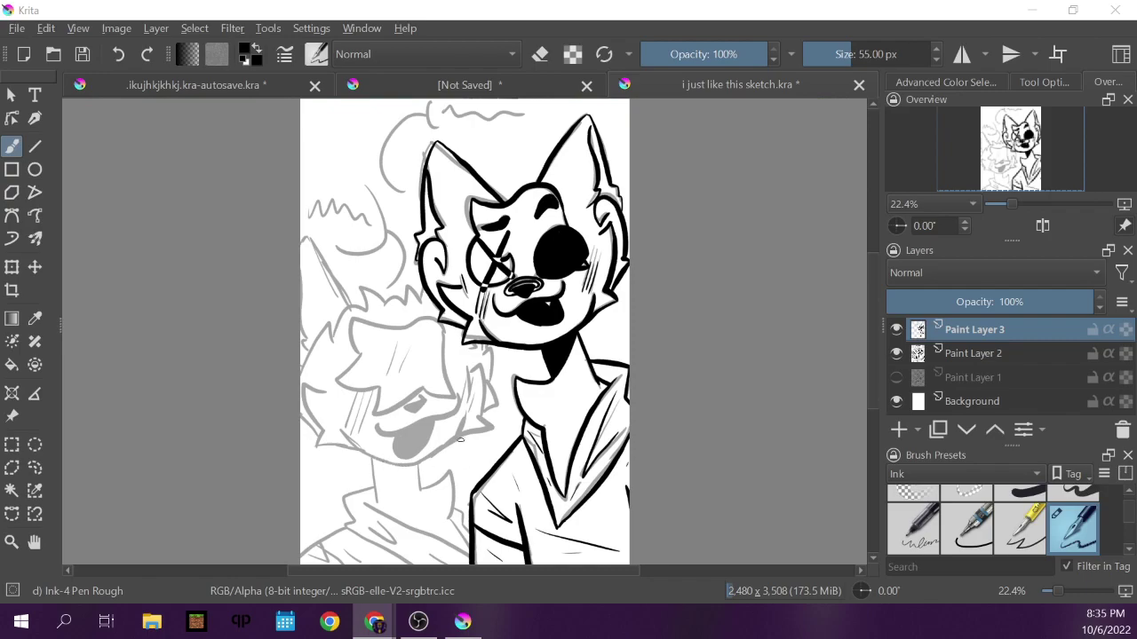
Ink the shorter character's curved jawline and the jagged cheek fur on both sides of the face.
left_click(315, 447)
mouse_move(327, 445)
left_mouse_down()
mouse_move(409, 467)
mouse_move(498, 428)
left_mouse_up()
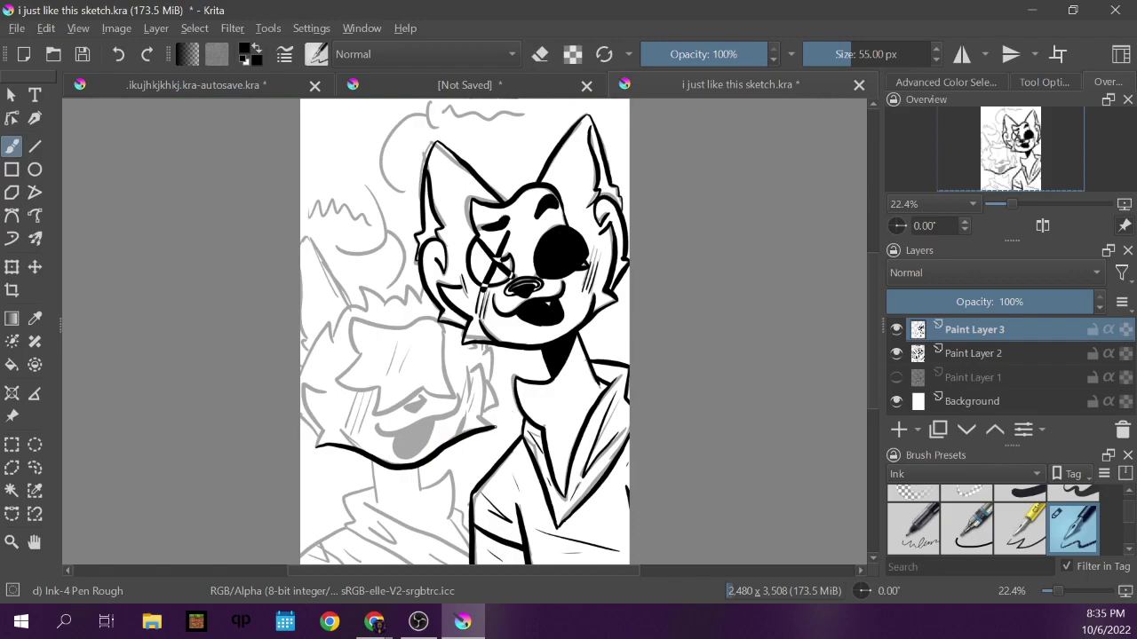
mouse_move(483, 415)
left_mouse_down()
mouse_move(481, 371)
mouse_move(471, 372)
left_mouse_up()
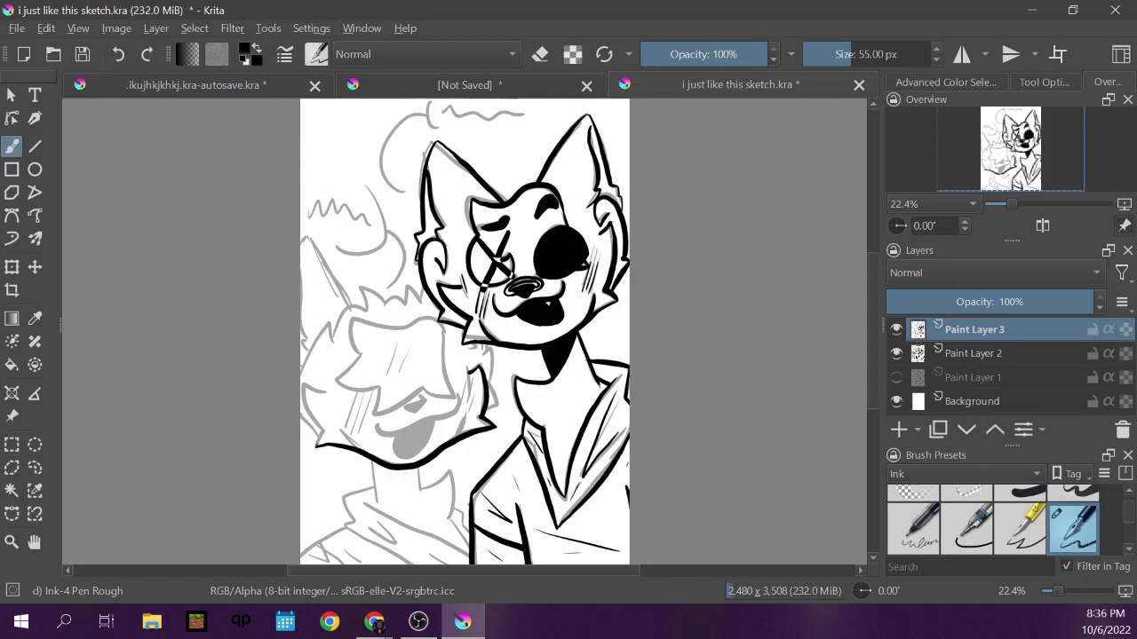
mouse_move(321, 433)
left_mouse_down()
mouse_move(305, 382)
mouse_move(326, 391)
left_mouse_up()
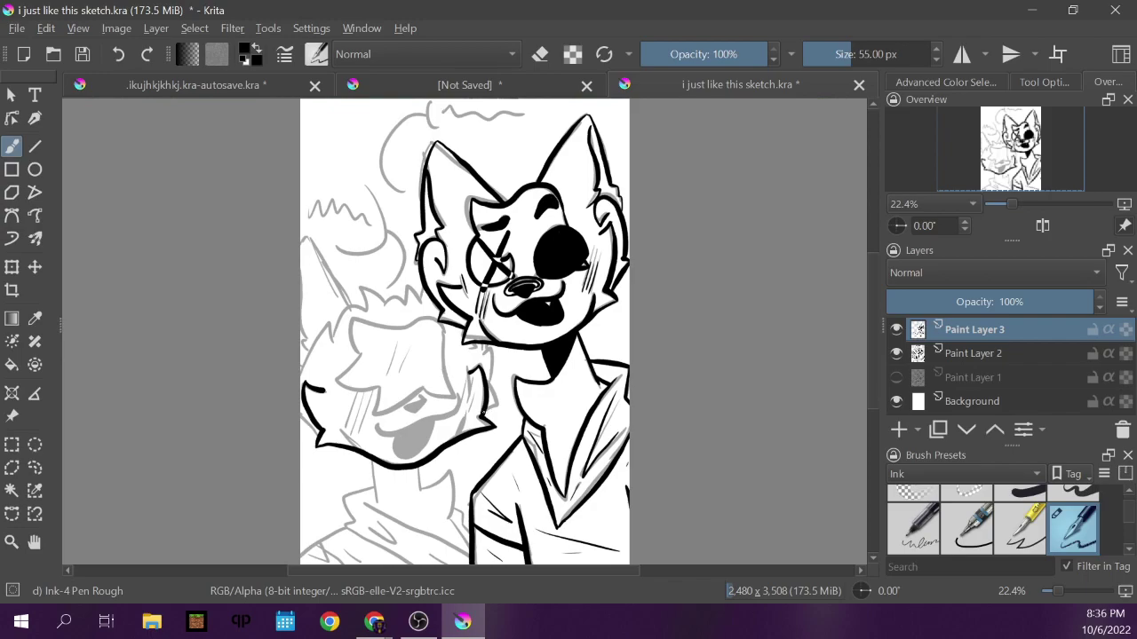
left_click_drag(497, 402, 494, 353)
mouse_move(319, 436)
left_mouse_down()
mouse_move(311, 392)
mouse_move(336, 398)
mouse_move(313, 424)
left_mouse_up()
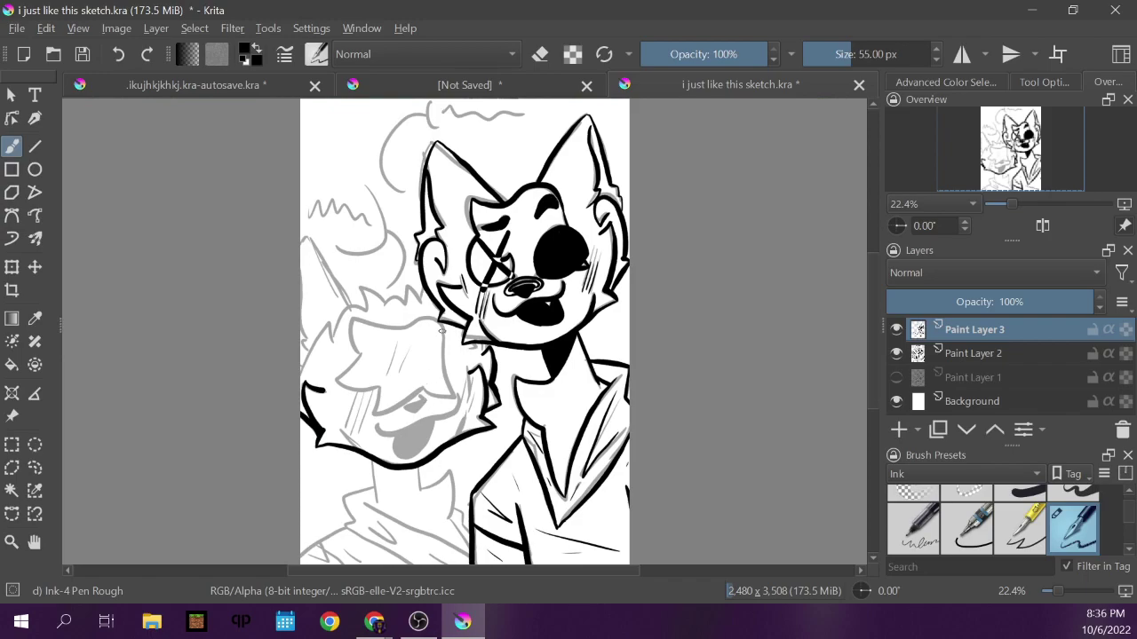
Ink the shorter character's jagged bangs and upper mouth line, and fill the open mouth black, checking it with Paint Layer 2 hidden.
mouse_move(443, 327)
left_mouse_down()
mouse_move(356, 322)
mouse_move(359, 362)
mouse_move(337, 380)
mouse_move(380, 390)
mouse_move(371, 416)
mouse_move(421, 389)
mouse_move(451, 399)
mouse_move(440, 337)
mouse_move(391, 374)
left_mouse_up()
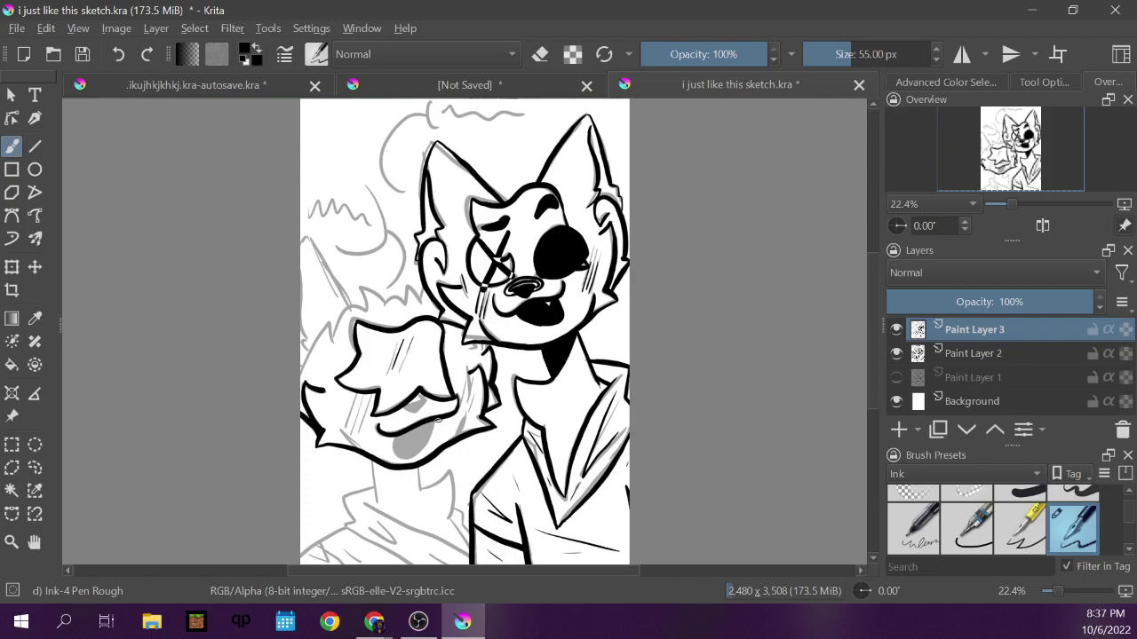
mouse_move(434, 423)
left_mouse_down()
mouse_move(407, 456)
mouse_move(396, 439)
left_mouse_up()
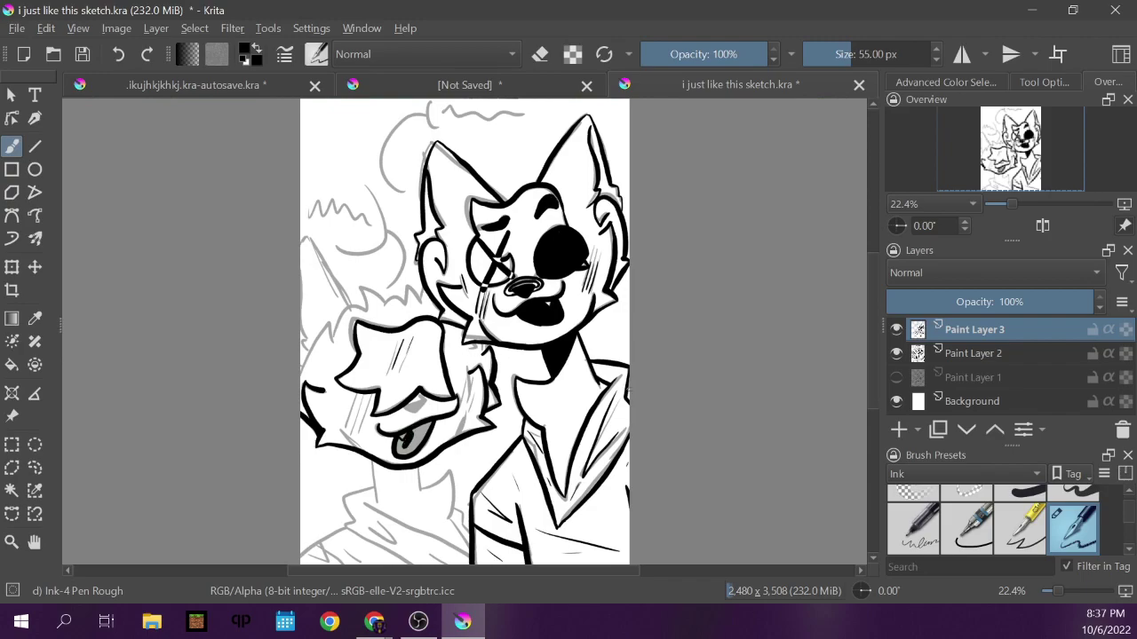
left_click(896, 353)
left_click(896, 353)
mouse_move(402, 448)
left_mouse_down()
mouse_move(430, 422)
mouse_move(413, 445)
left_mouse_up()
left_click(896, 354)
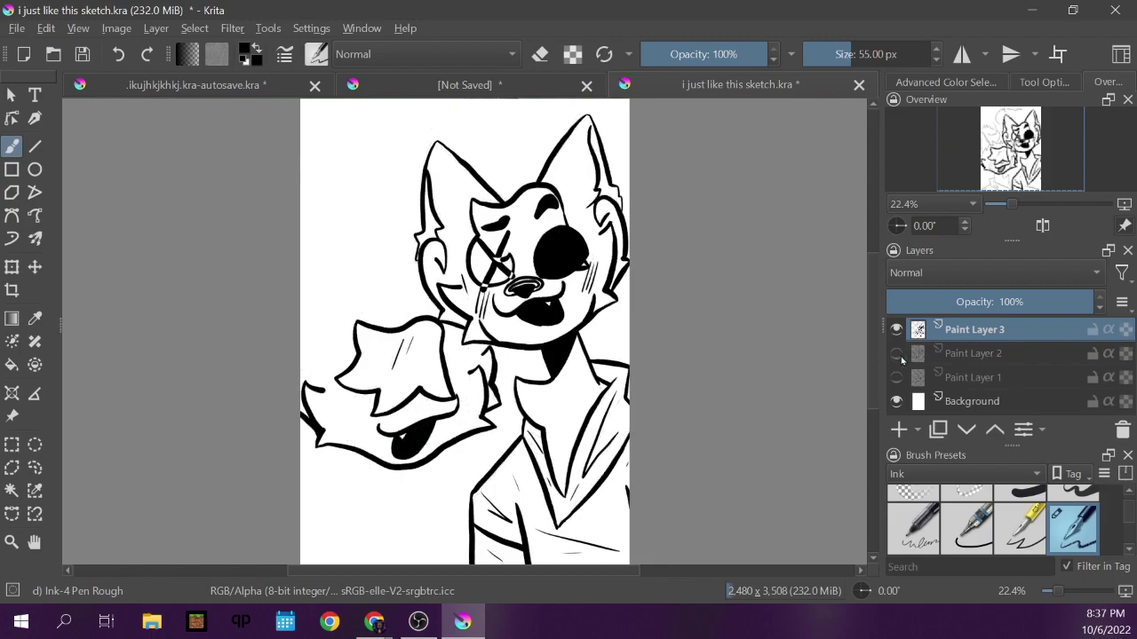
left_click(896, 354)
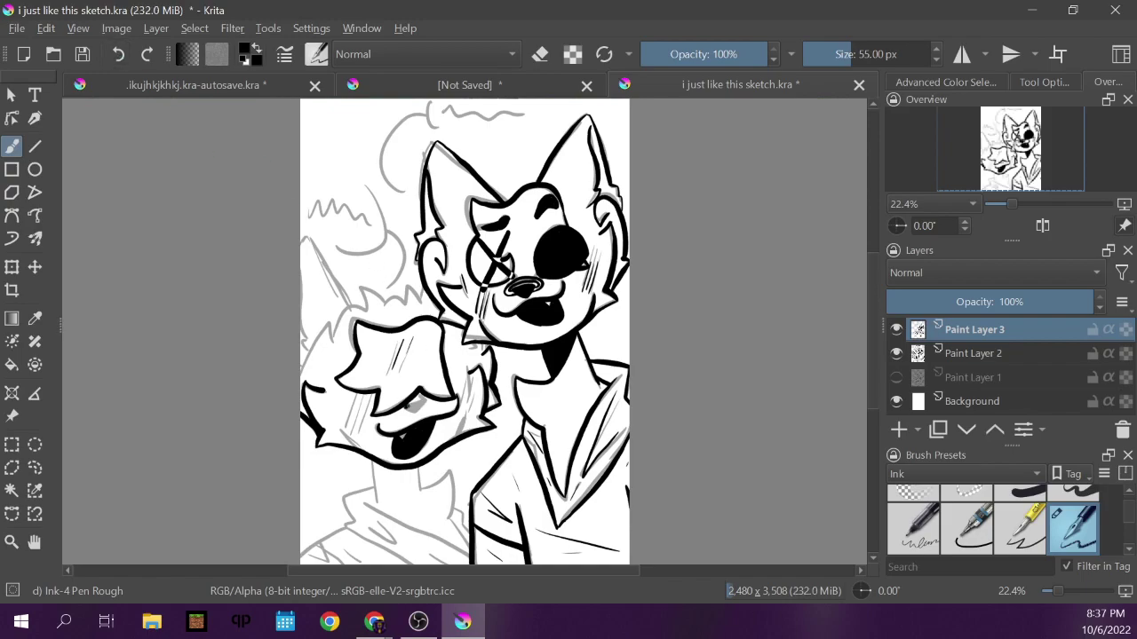
Ink the shorter character's nose and the slanted blush lines on both cheeks.
left_click_drag(410, 410, 424, 400)
left_click_drag(352, 396, 364, 436)
left_click_drag(463, 377, 464, 409)
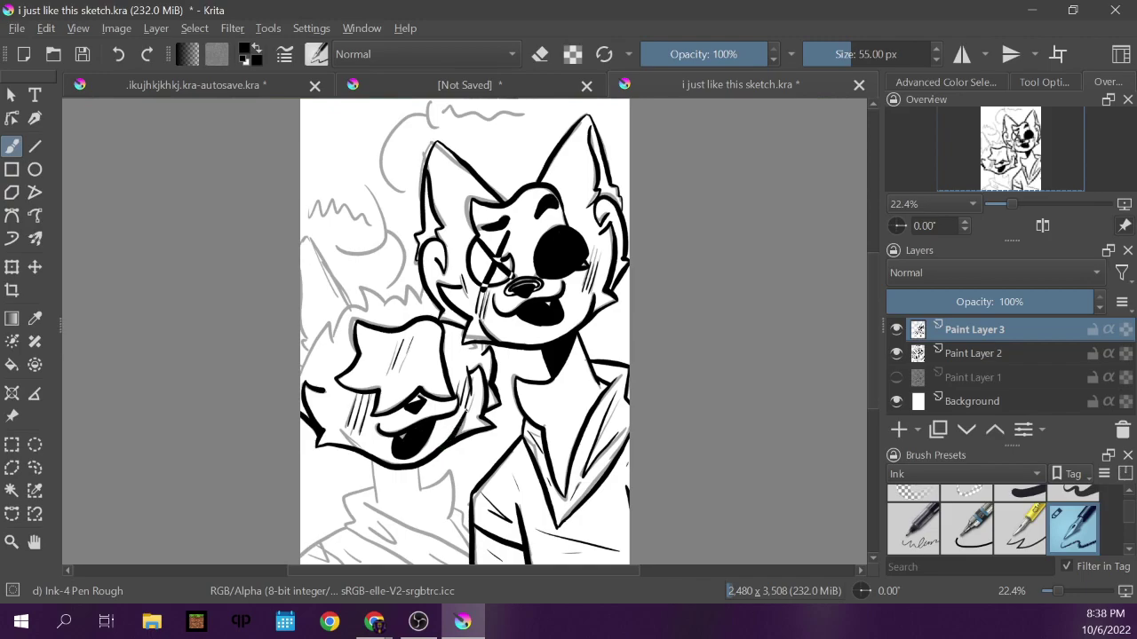
Toggle Paint Layer 2's visibility to compare the shorter character's inked face with the sketch, leaving the layer shown.
left_click(896, 354)
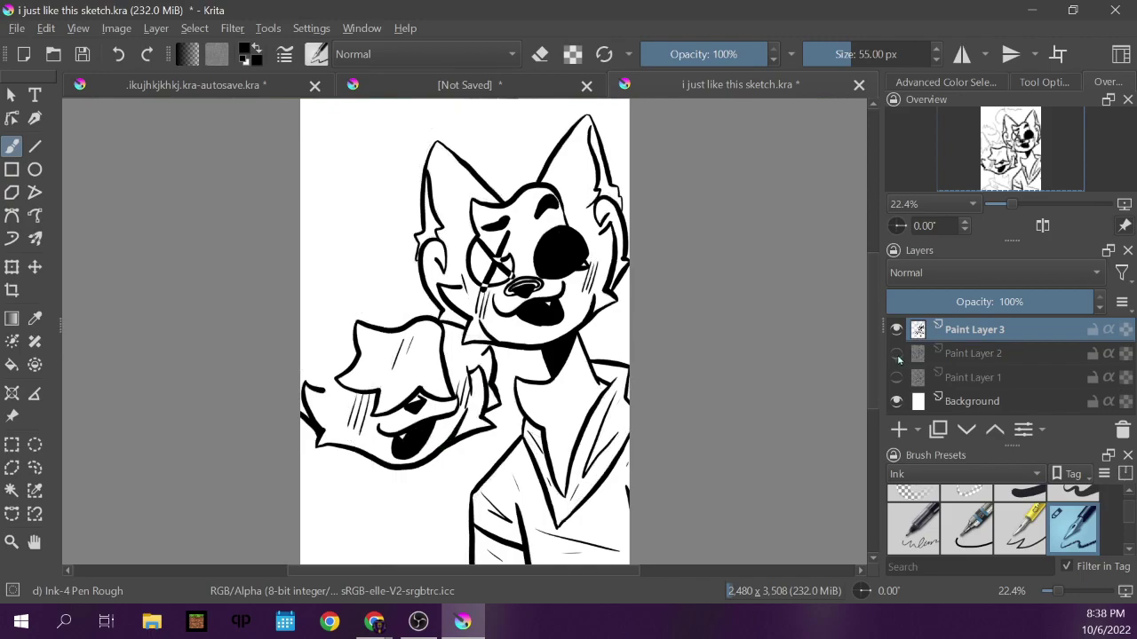
left_click(897, 355)
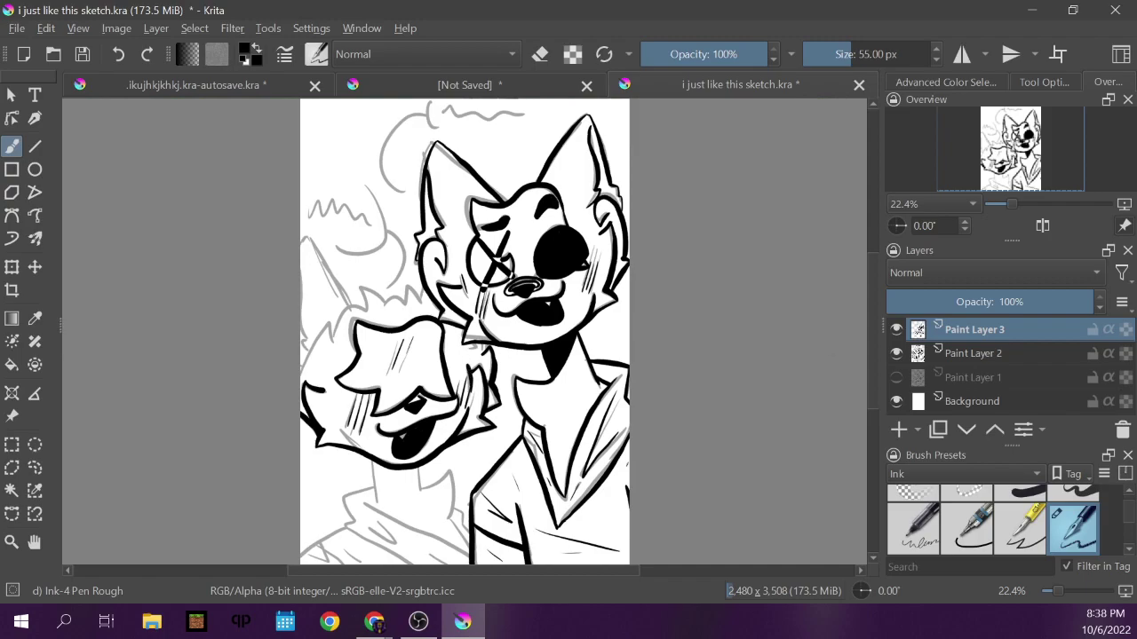
left_click(896, 353)
left_click(896, 353)
left_click(896, 353)
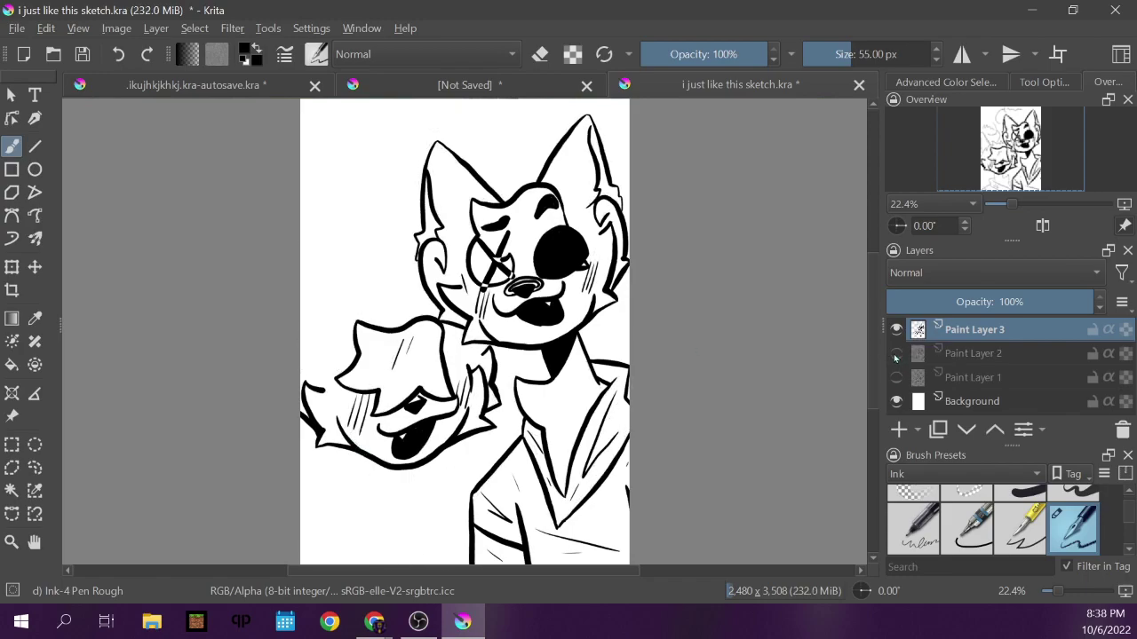
left_click(896, 354)
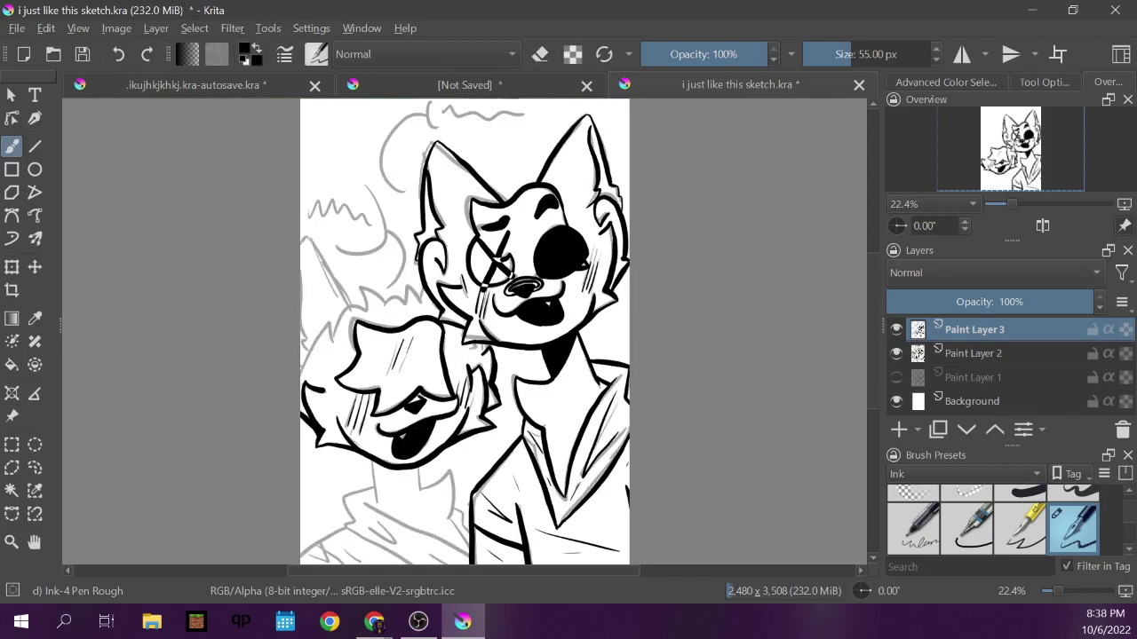
key("alt+Tab")
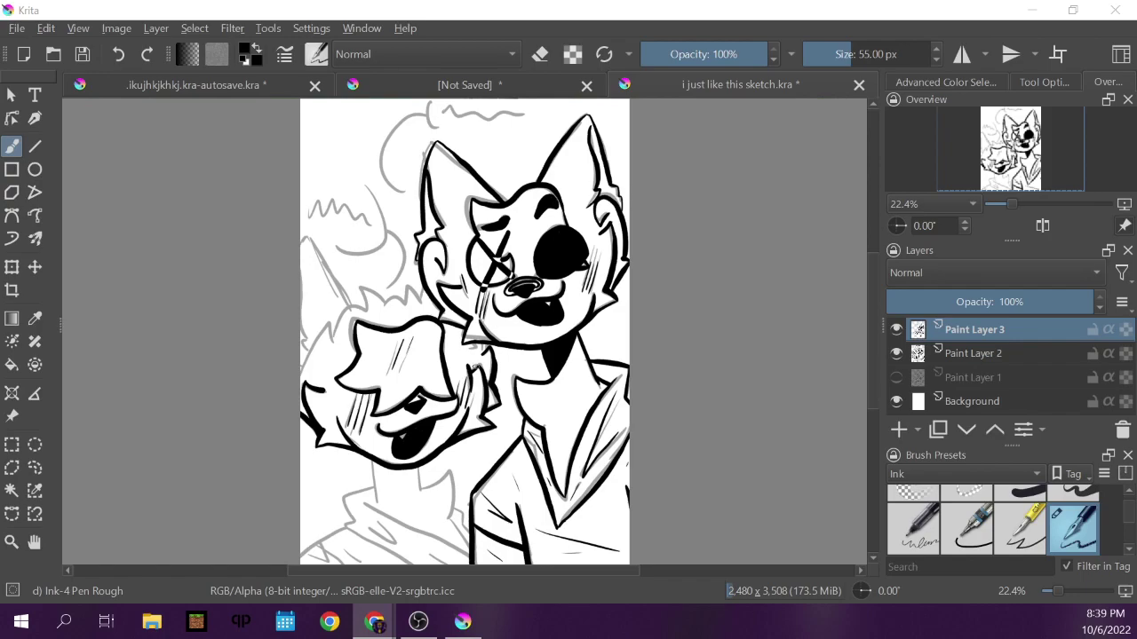
Ink the top of the shorter character's head with its spiky hair tuft and the pointed ear at the canvas edge.
left_click(302, 377)
mouse_move(302, 377)
left_mouse_down()
mouse_move(314, 343)
mouse_move(348, 310)
mouse_move(367, 313)
mouse_move(359, 289)
mouse_move(392, 307)
mouse_move(406, 303)
mouse_move(405, 285)
left_mouse_up()
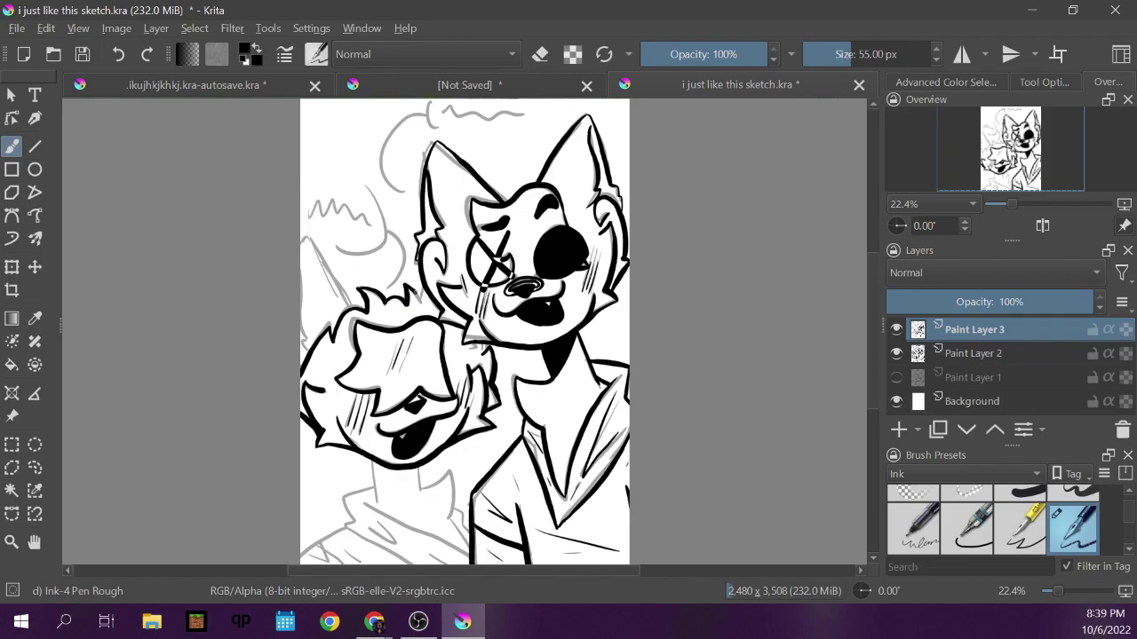
left_click_drag(419, 298, 433, 283)
left_click_drag(351, 309, 308, 238)
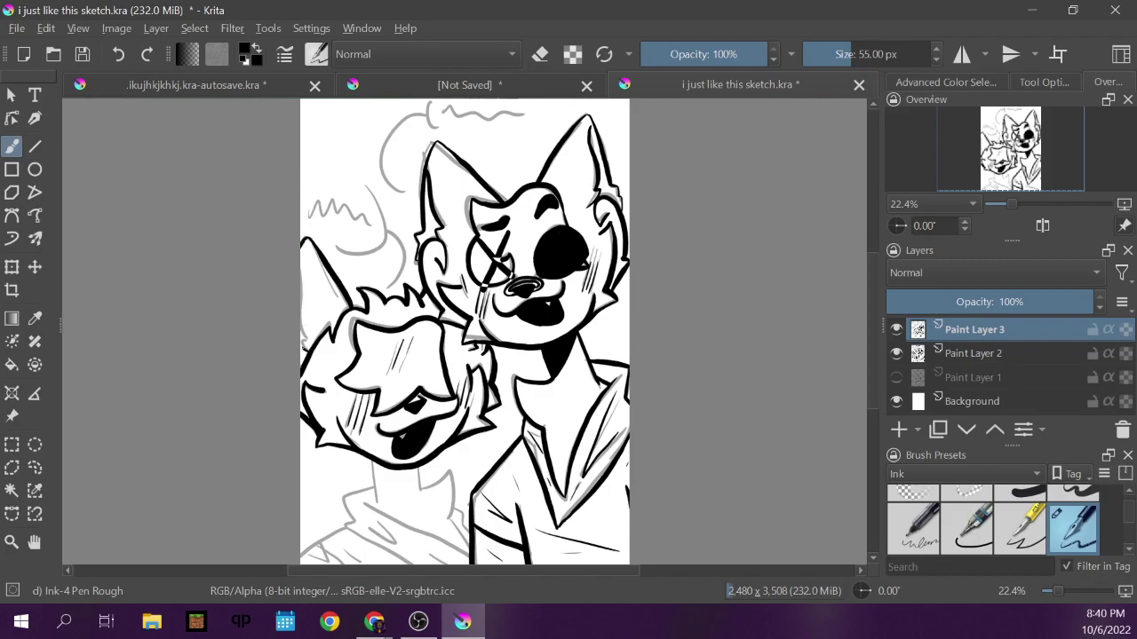
left_click_drag(304, 340, 304, 321)
key("ctrl+z")
Toggle Paint Layer 2's visibility to check the shorter character's inked hair and ear, leaving the layer shown.
left_click(897, 356)
left_click(897, 355)
left_click(897, 354)
left_click(897, 355)
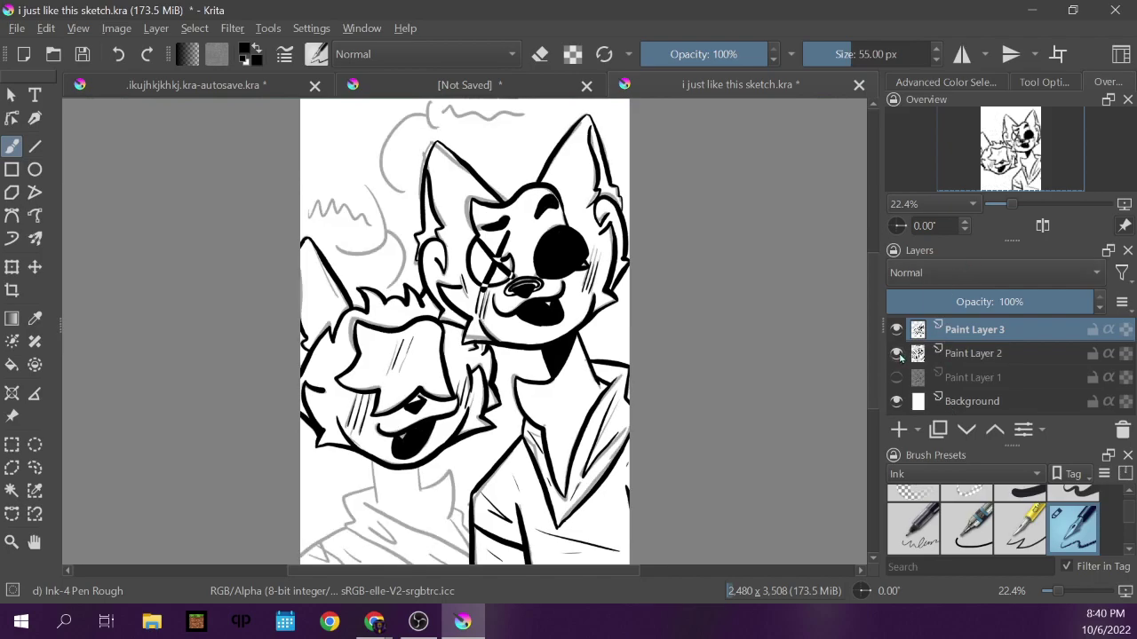
left_click(897, 354)
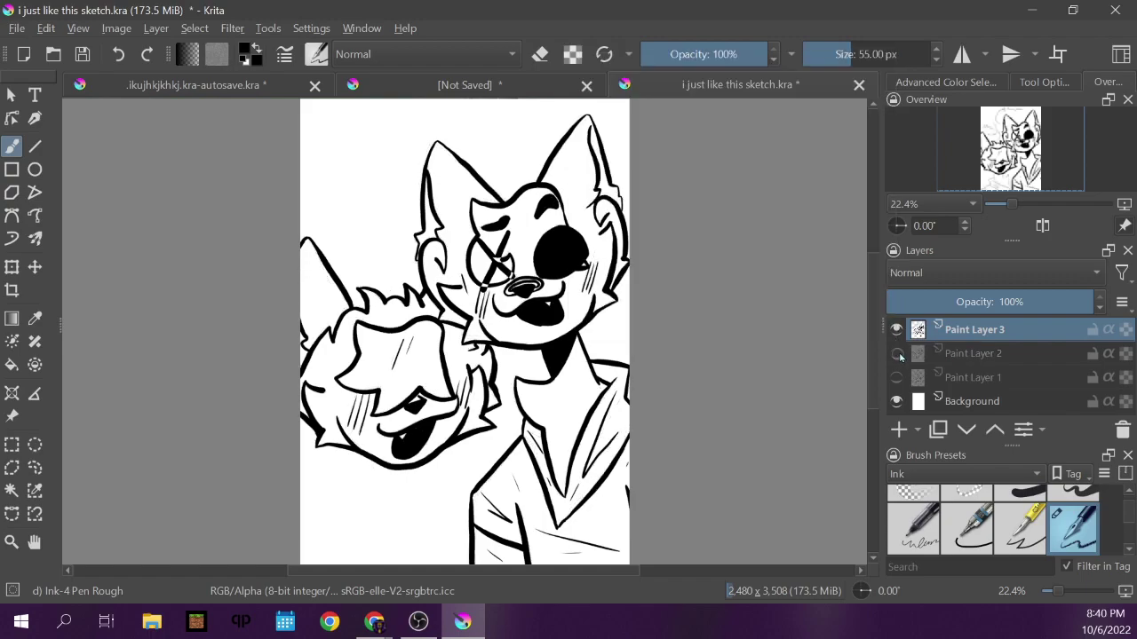
left_click(897, 354)
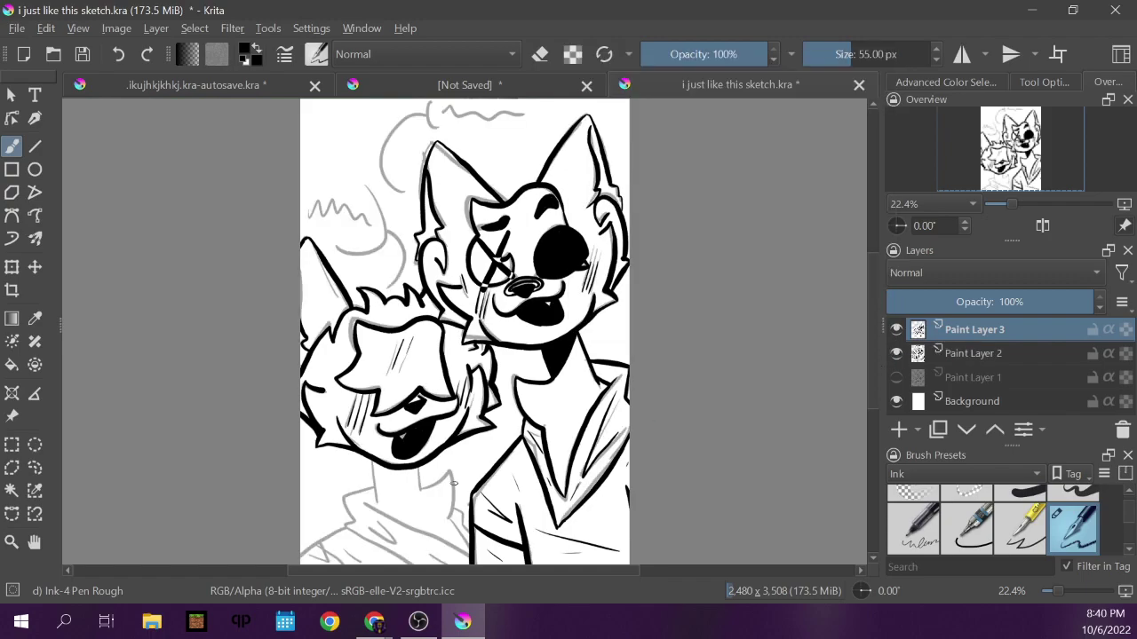
Ink both sides of the shorter character's neck, redoing the first line, and the jagged collar edge beside the taller character's arm.
left_click(372, 459)
left_click_drag(372, 460, 378, 502)
left_click(121, 57)
left_click(121, 57)
key("ctrl+shift+z")
left_click(119, 54)
left_click_drag(373, 460, 376, 500)
left_click_drag(419, 468, 418, 489)
mouse_move(450, 469)
left_mouse_down()
mouse_move(449, 521)
mouse_move(469, 556)
left_mouse_up()
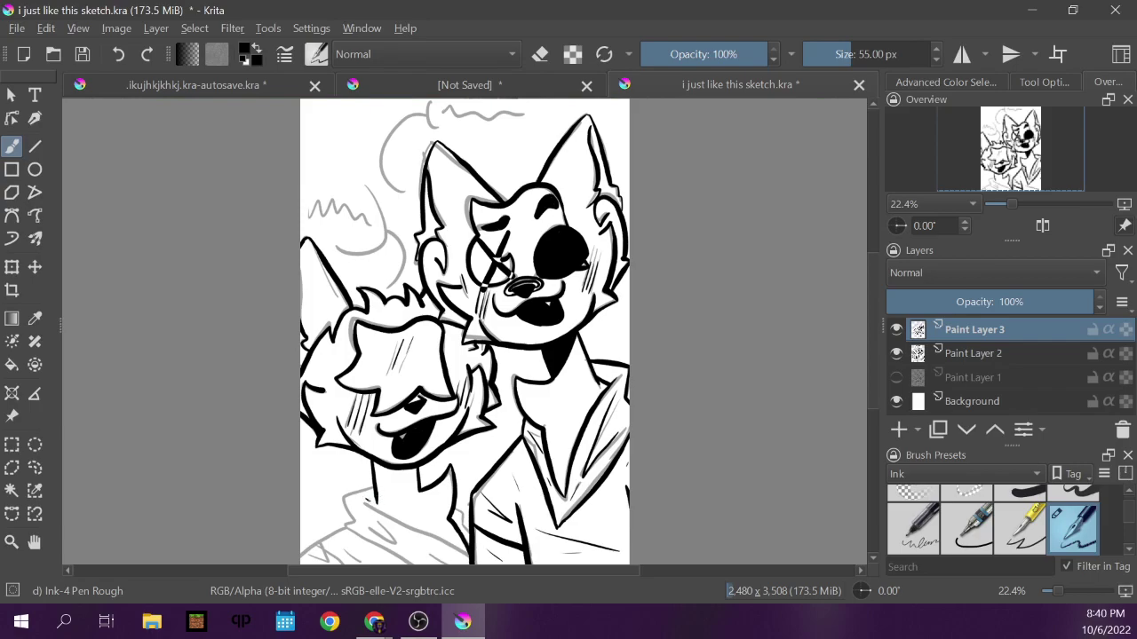
Ink the shorter character's collar and shoulder folds below the neck, redoing the small mark at the collar's right edge.
left_click_drag(374, 503, 477, 572)
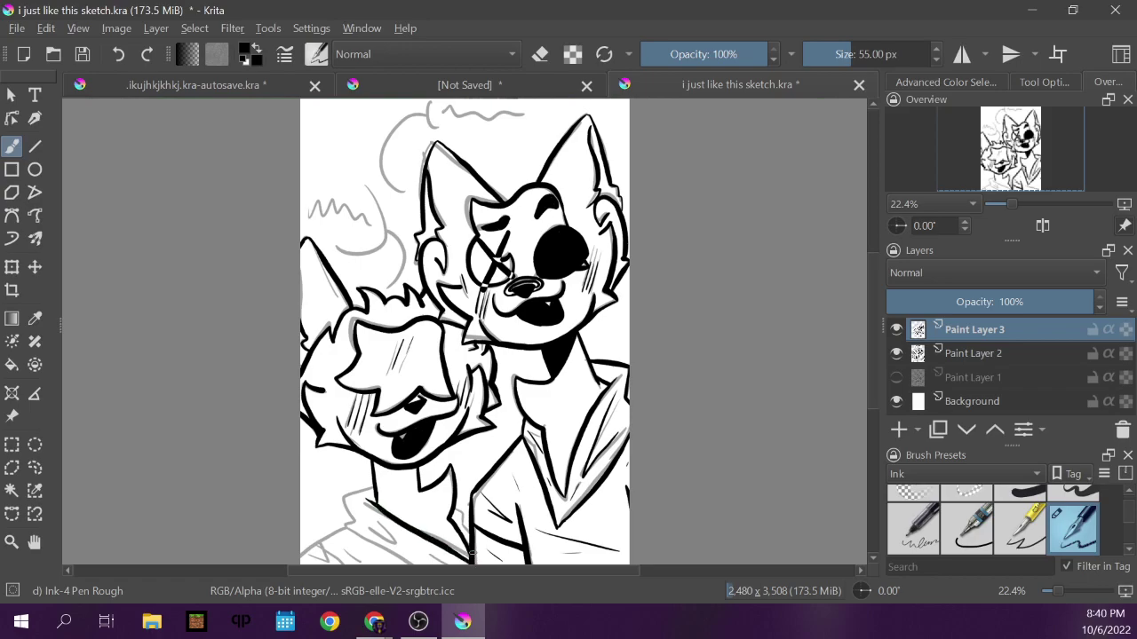
mouse_move(371, 487)
left_mouse_down()
mouse_move(345, 498)
mouse_move(351, 522)
mouse_move(414, 563)
left_mouse_up()
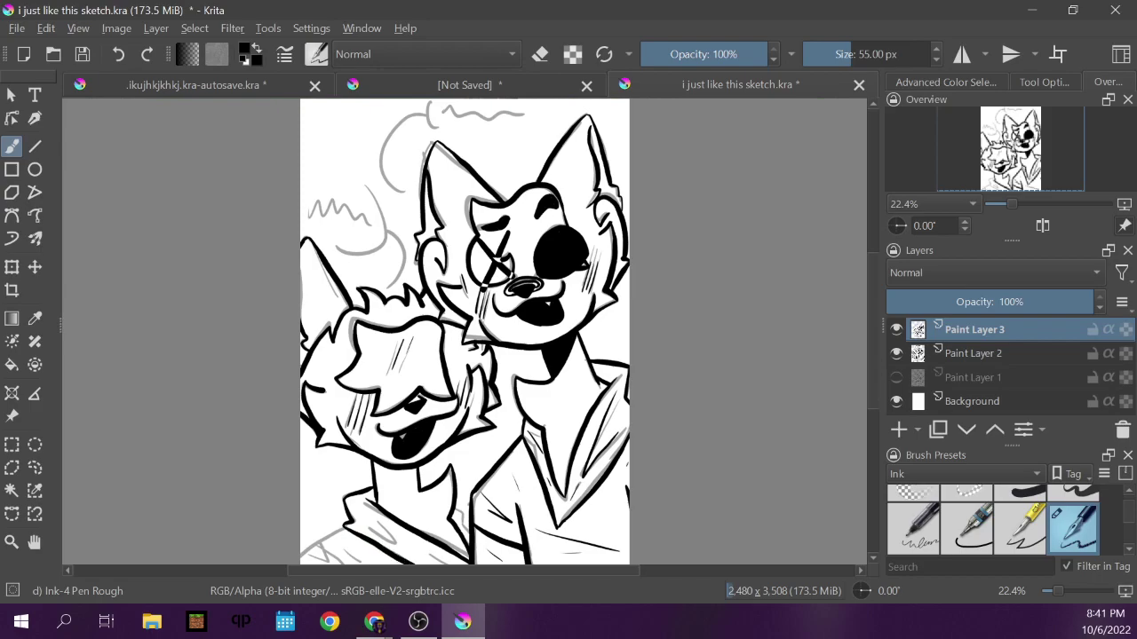
left_click_drag(398, 519, 379, 543)
left_click_drag(459, 512, 460, 531)
key("ctrl+z")
mouse_move(344, 530)
left_mouse_down()
mouse_move(311, 551)
mouse_move(349, 555)
left_mouse_up()
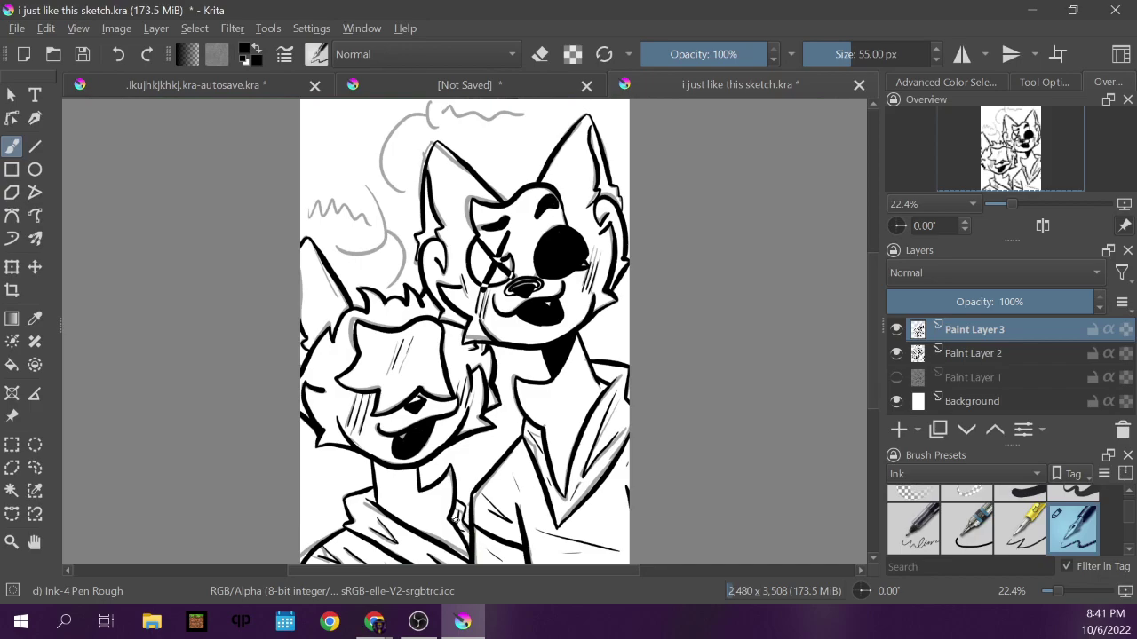
Draw the chin shadow across the shorter character's neck and fill it in solid black.
left_click_drag(415, 488, 373, 464)
key("e")
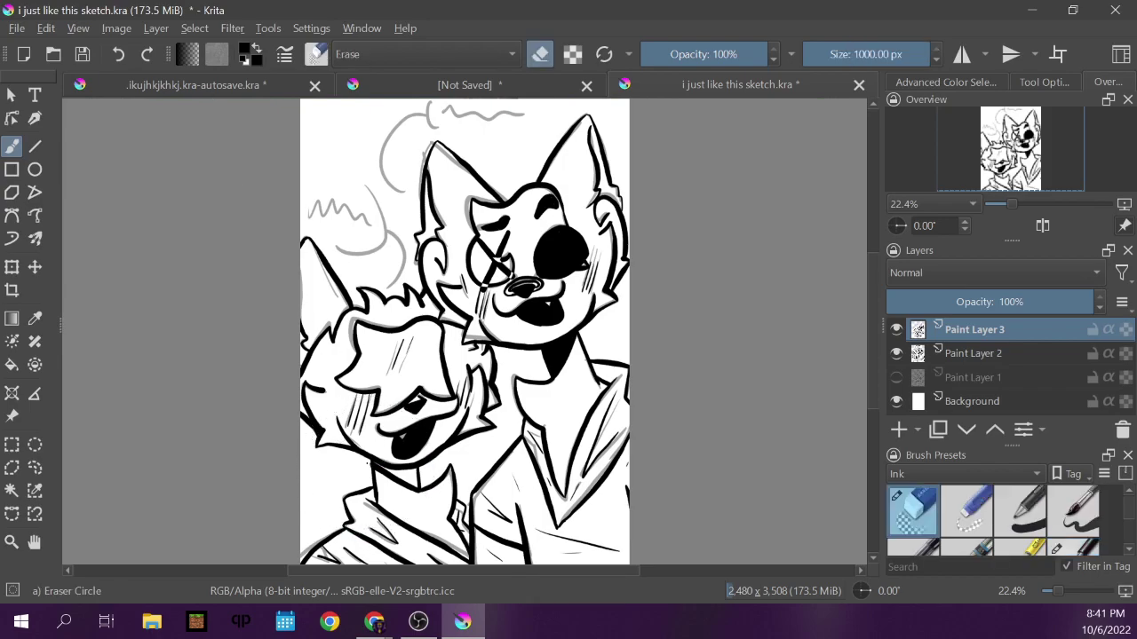
key("e")
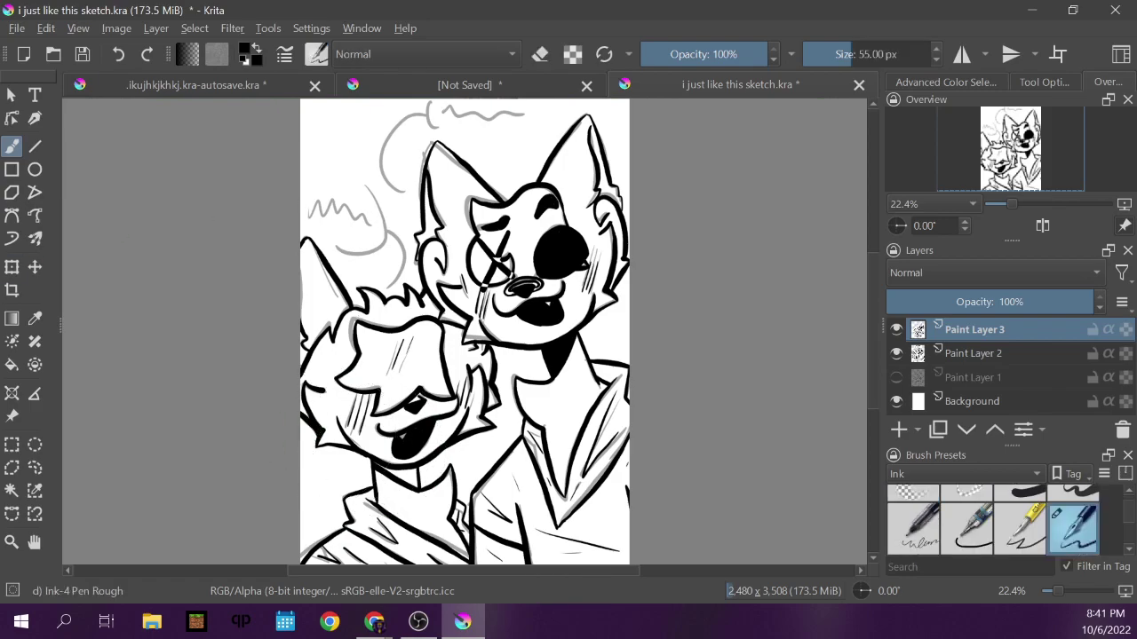
key("alt+Tab")
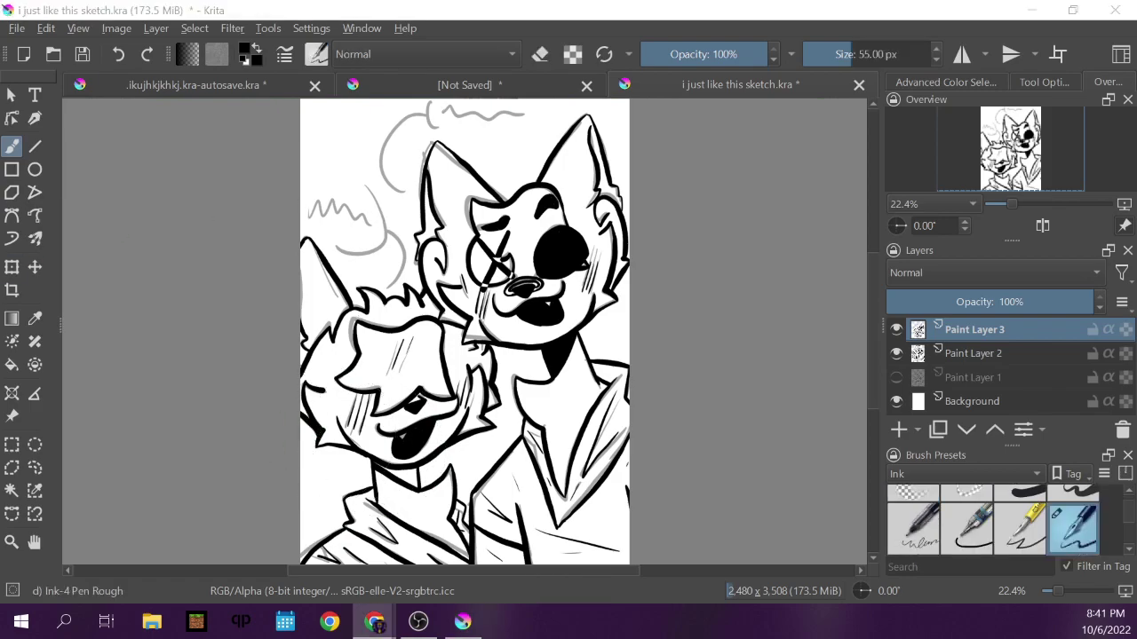
key("alt+Tab")
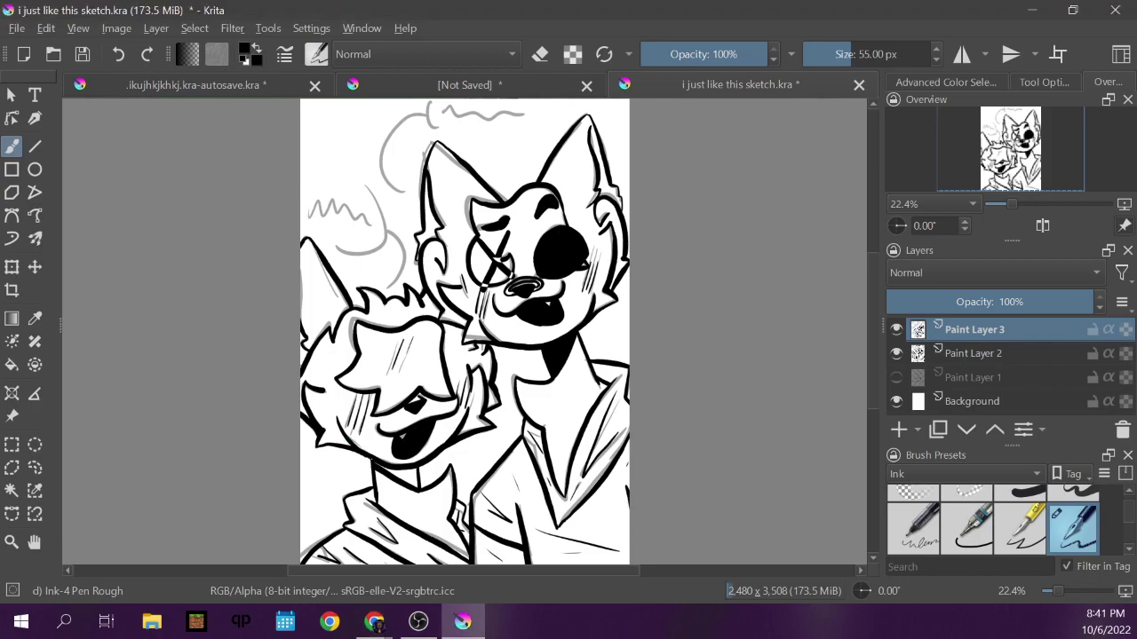
mouse_move(377, 460)
left_mouse_down()
mouse_move(375, 471)
mouse_move(408, 479)
left_mouse_up()
Ink the large curved speech line beside the taller character's left ear, redoing the first attempt.
mouse_move(400, 190)
left_mouse_down()
mouse_move(383, 151)
mouse_move(402, 130)
left_mouse_up()
left_click(119, 54)
mouse_move(402, 190)
left_mouse_down()
mouse_move(380, 172)
mouse_move(396, 124)
mouse_move(428, 113)
mouse_move(422, 126)
mouse_move(446, 140)
left_mouse_up()
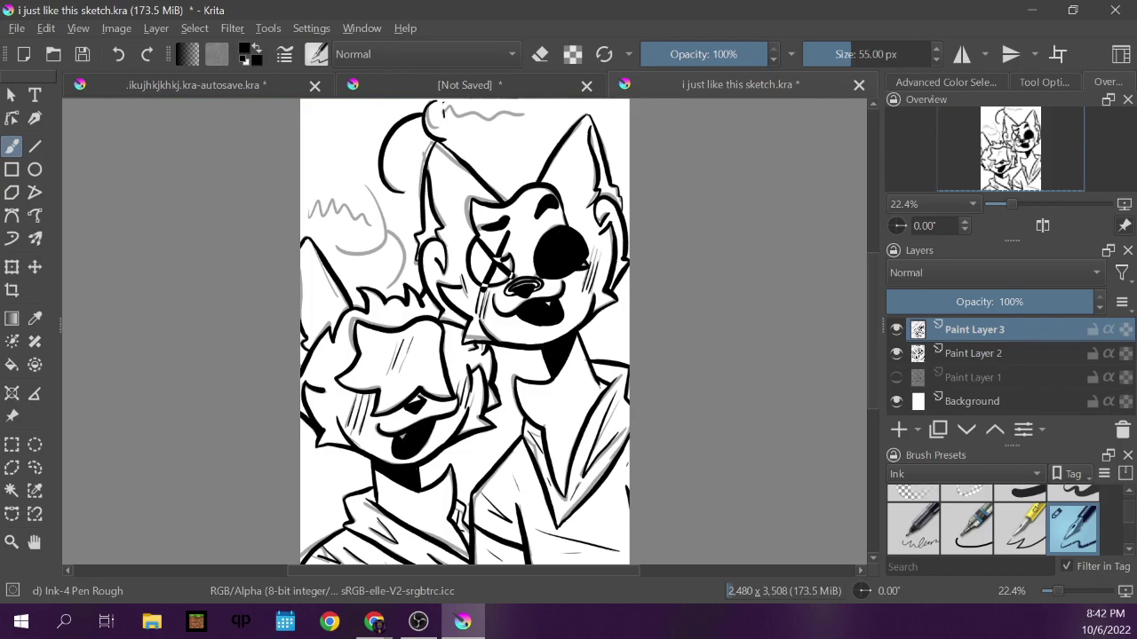
Hand-letter "i just reilized that we have the same Bandana!" above and between the taller character's ears.
left_click_drag(458, 106, 457, 119)
left_click_drag(497, 104, 499, 119)
left_click_drag(491, 110, 568, 116)
left_click(549, 104)
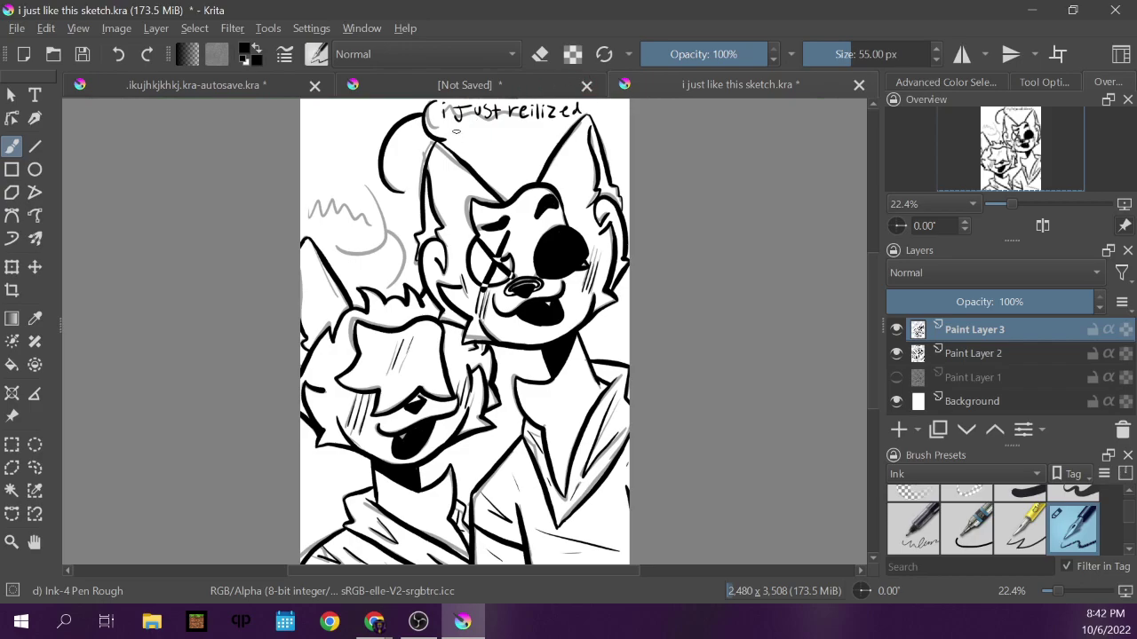
mouse_move(455, 129)
left_mouse_down()
mouse_move(462, 144)
mouse_move(477, 142)
left_mouse_up()
left_click_drag(470, 133, 566, 136)
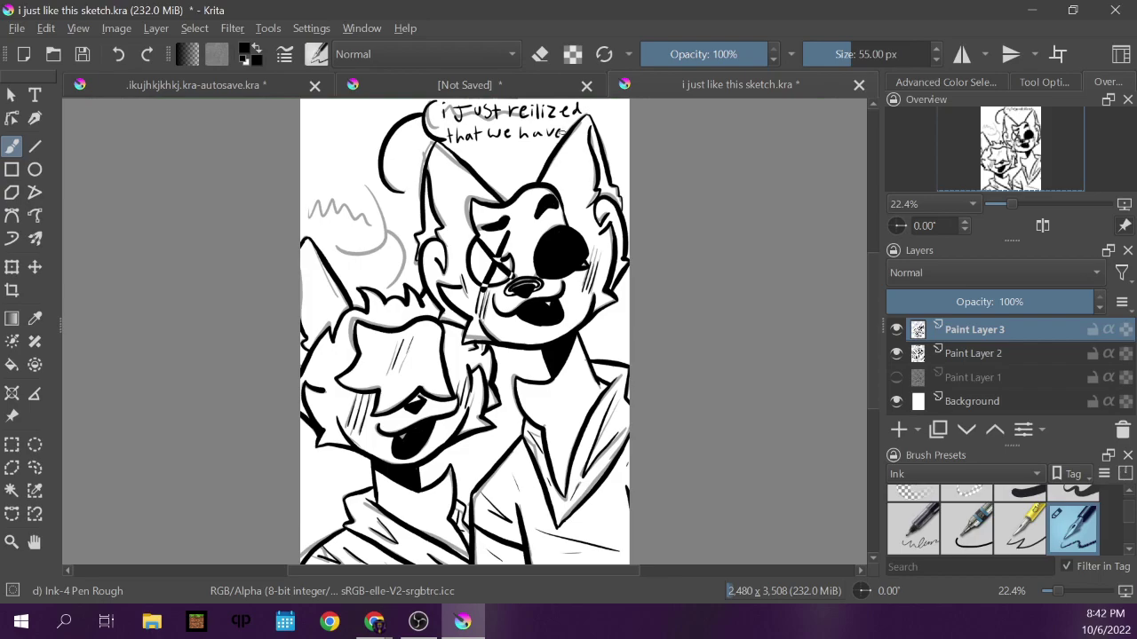
left_click_drag(460, 155, 469, 154)
mouse_move(471, 147)
left_mouse_down()
mouse_move(471, 161)
mouse_move(521, 160)
left_mouse_up()
left_click(119, 54)
left_click_drag(524, 153, 555, 151)
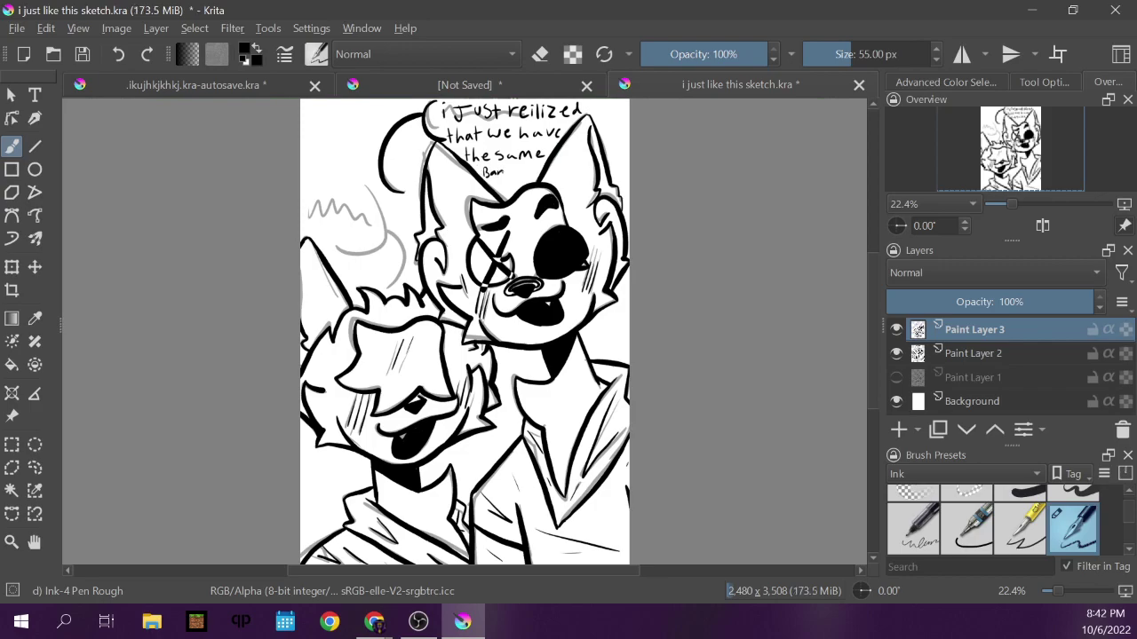
left_click_drag(507, 165, 539, 177)
Ink the curved speech lines above the shorter character's head, following the sketched bubble and redoing the first curve.
left_click_drag(390, 281, 404, 258)
left_click(119, 53)
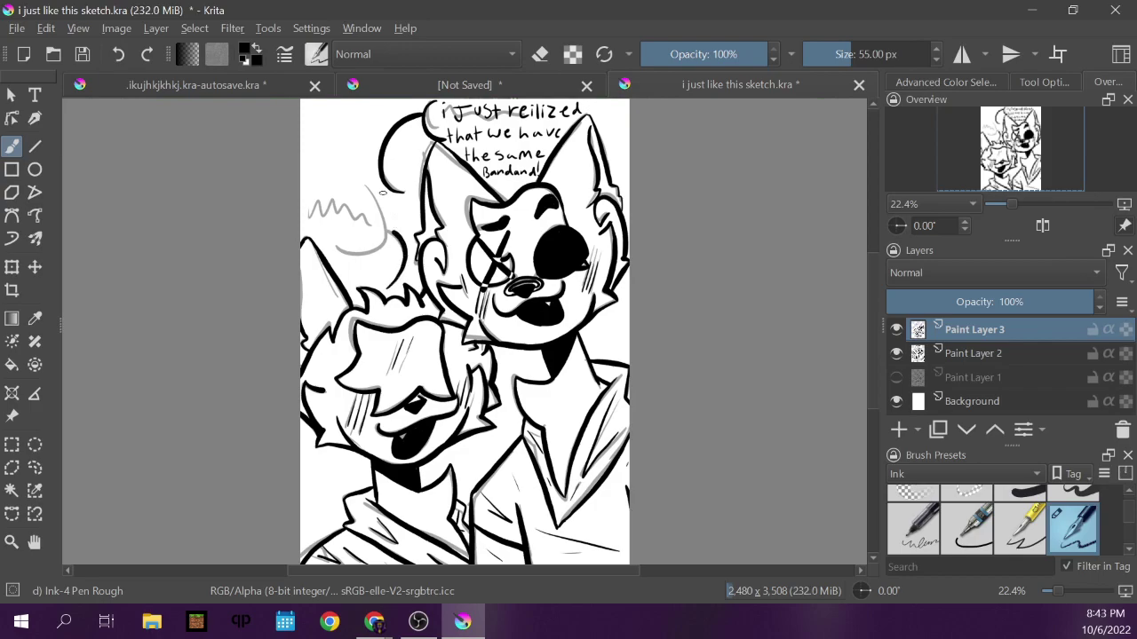
mouse_move(382, 192)
left_mouse_down()
mouse_move(393, 240)
mouse_move(346, 257)
left_mouse_up()
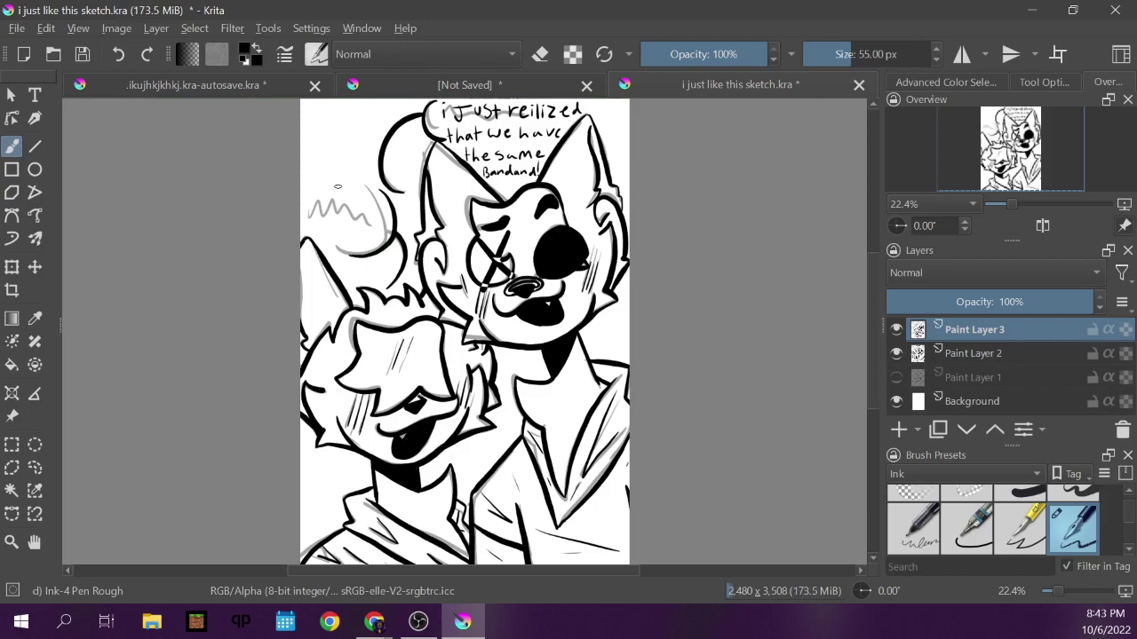
Hand-letter "Me too!" inside the shorter character's speech bubble, undoing the misplaced strokes.
mouse_move(304, 219)
left_mouse_down()
mouse_move(307, 203)
mouse_move(316, 218)
mouse_move(343, 222)
left_mouse_up()
left_click_drag(329, 212, 339, 212)
mouse_move(330, 204)
left_mouse_down()
mouse_move(343, 204)
mouse_move(332, 245)
left_mouse_up()
left_click(118, 54)
left_click(118, 54)
left_click(119, 54)
left_click(118, 54)
mouse_move(327, 227)
left_mouse_down()
mouse_move(348, 240)
mouse_move(369, 224)
left_mouse_up()
left_click(373, 229)
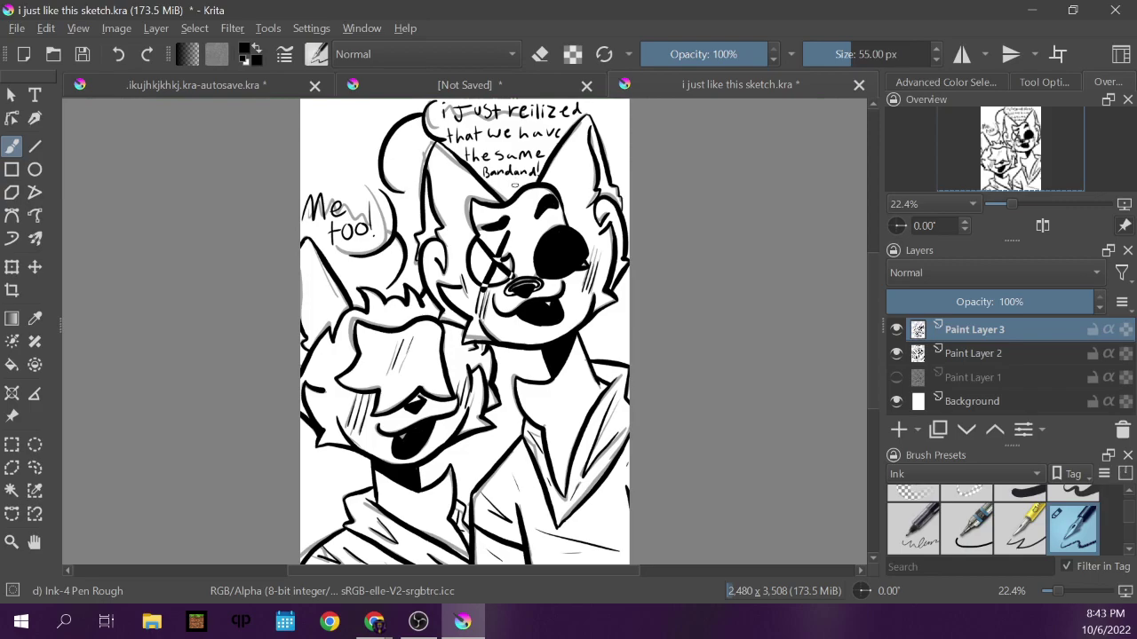
Compare the inked art with both sketches by toggling layer visibility, leaving only Paint Layer 1 and the Background shown.
left_click(896, 378)
left_click(896, 378)
left_click(896, 377)
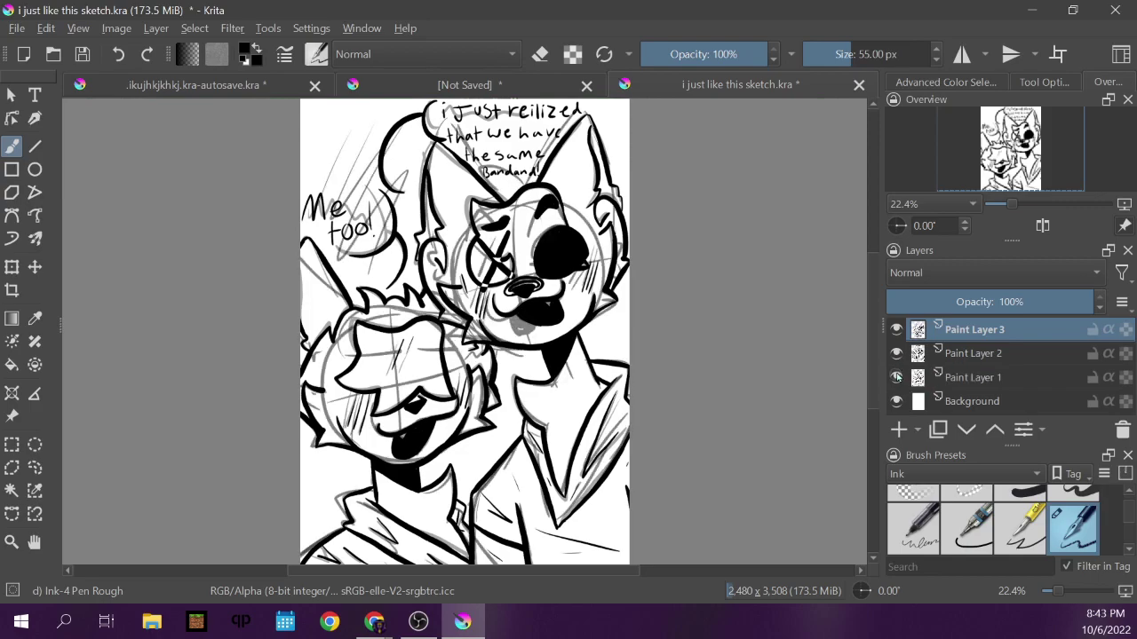
left_click(896, 378)
left_click(895, 355)
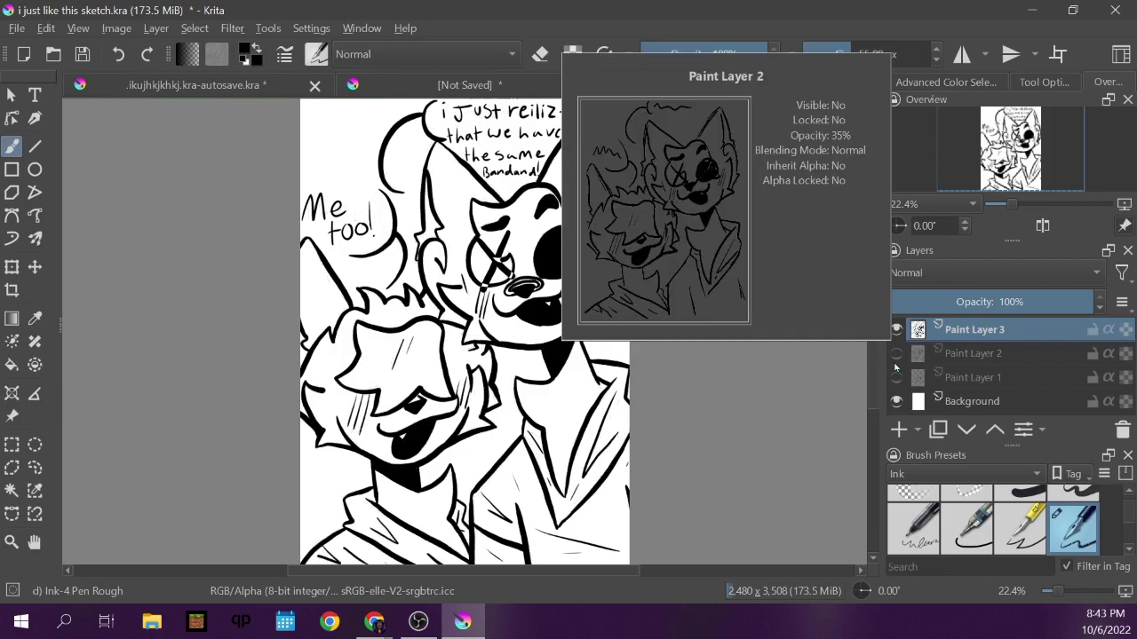
left_click(896, 353)
left_click(896, 330)
left_click(896, 355)
left_click(896, 377)
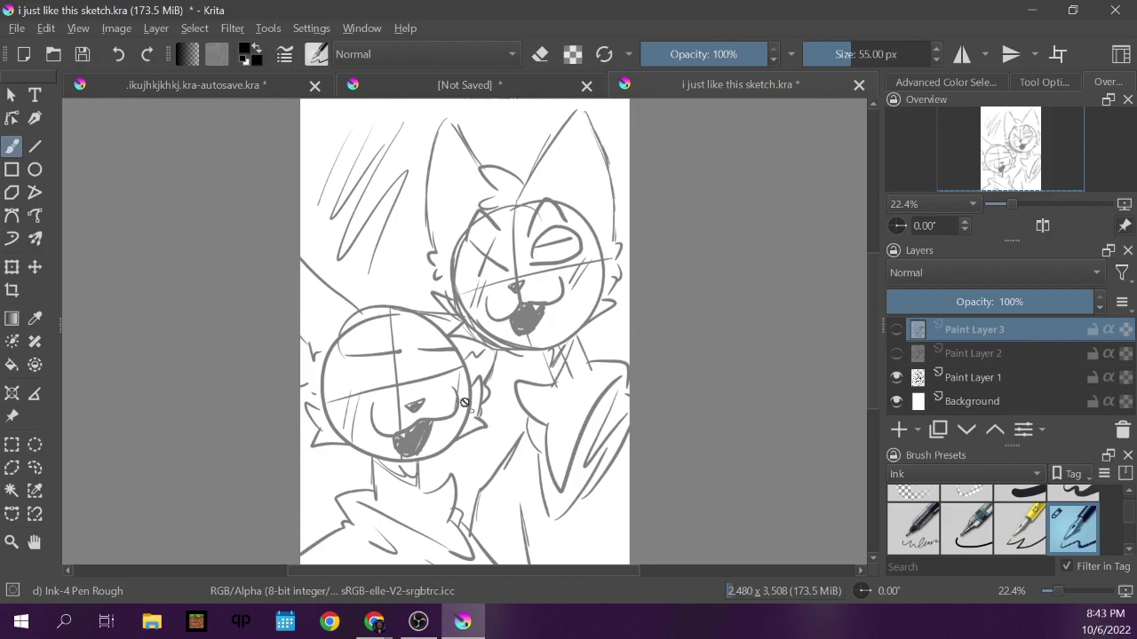
left_click(974, 382)
mouse_move(477, 426)
left_mouse_down()
mouse_move(487, 442)
mouse_move(516, 441)
left_mouse_up()
left_click(119, 54)
left_click(118, 54)
left_click(118, 54)
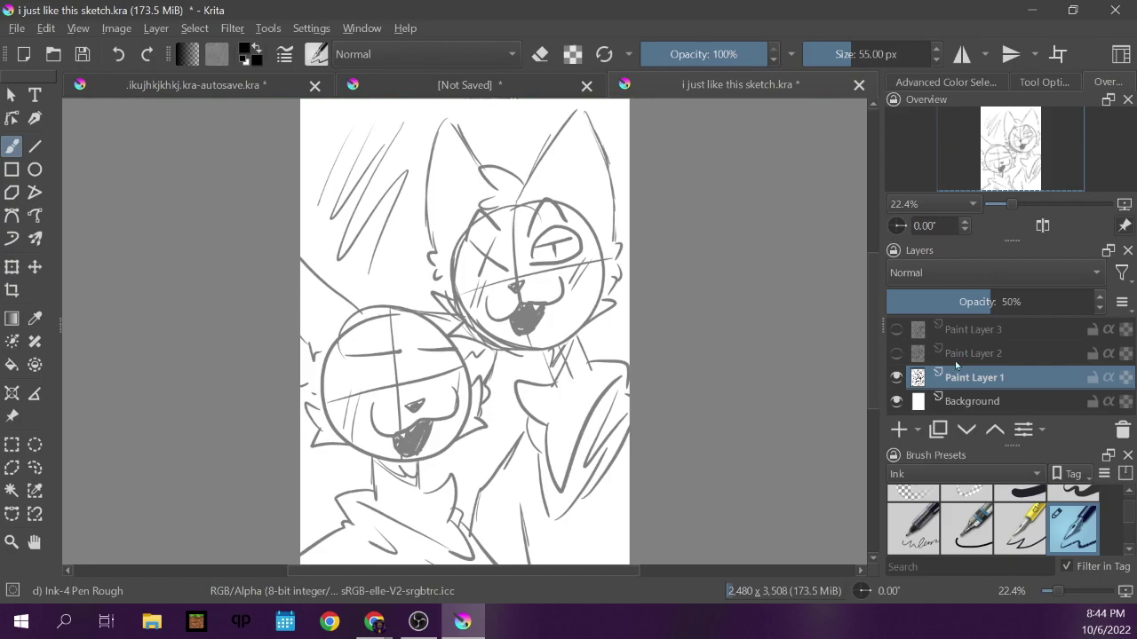
Show the inked Paint Layer 3 with both sketch layers hidden, and add a new paint layer directly above Paint Layer 2.
left_click(898, 374)
left_click(896, 353)
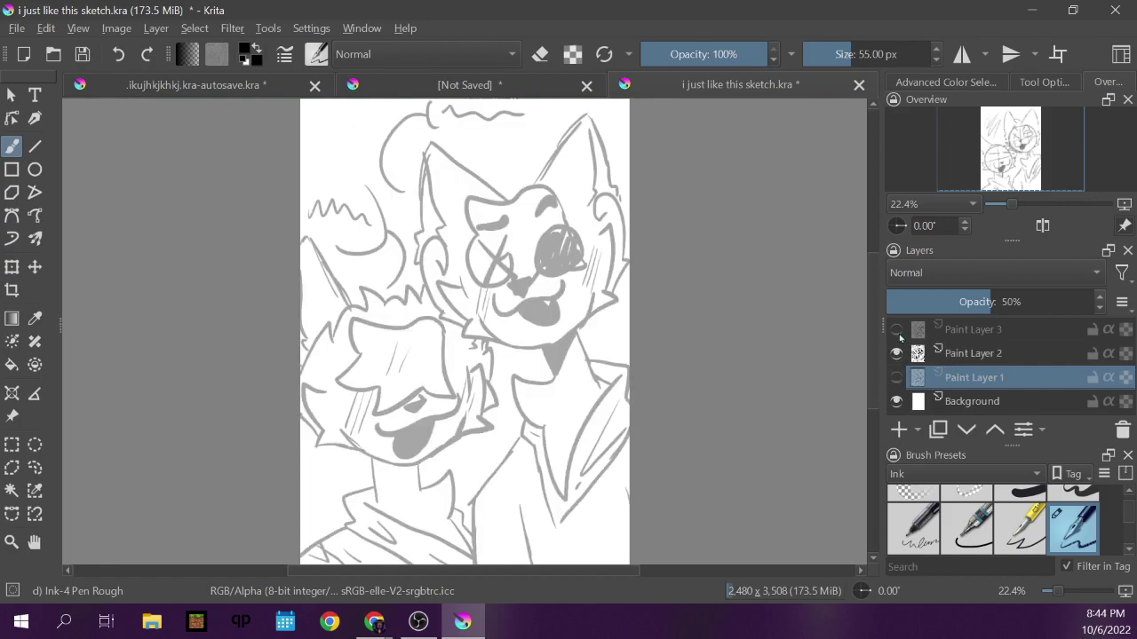
left_click(896, 330)
left_click(897, 354)
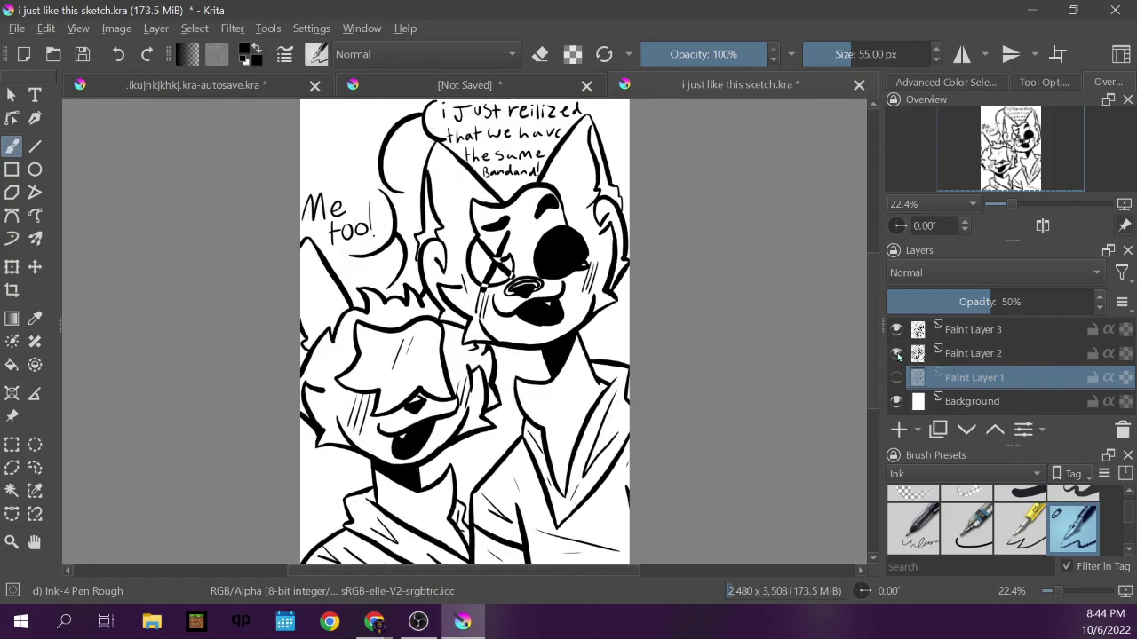
left_click(897, 353)
left_click(897, 353)
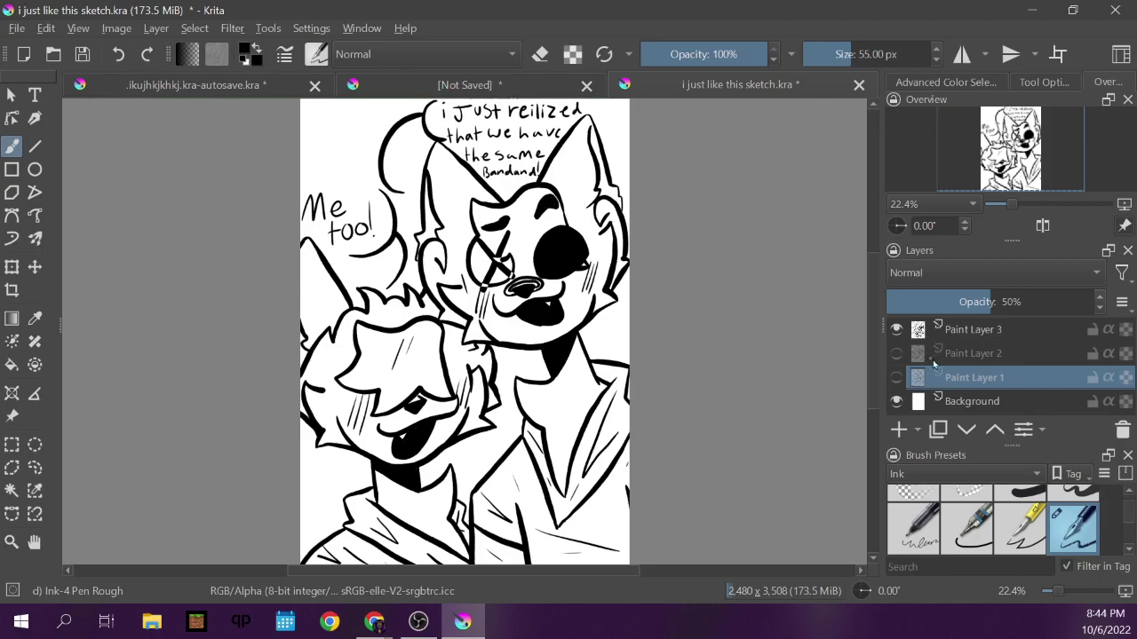
left_click(973, 360)
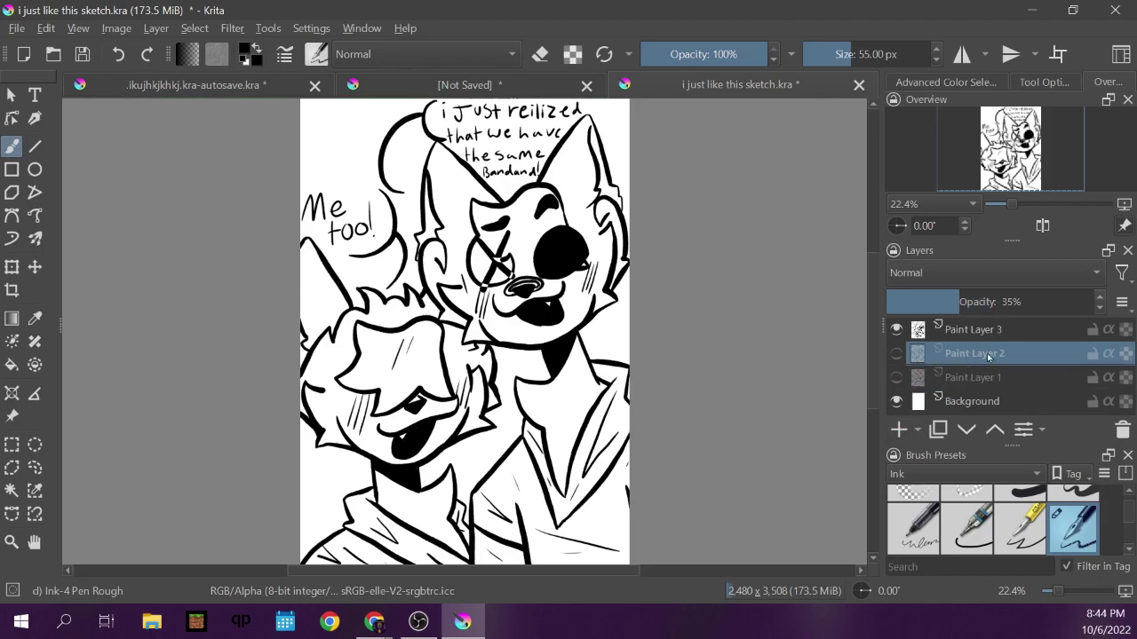
left_click(899, 432)
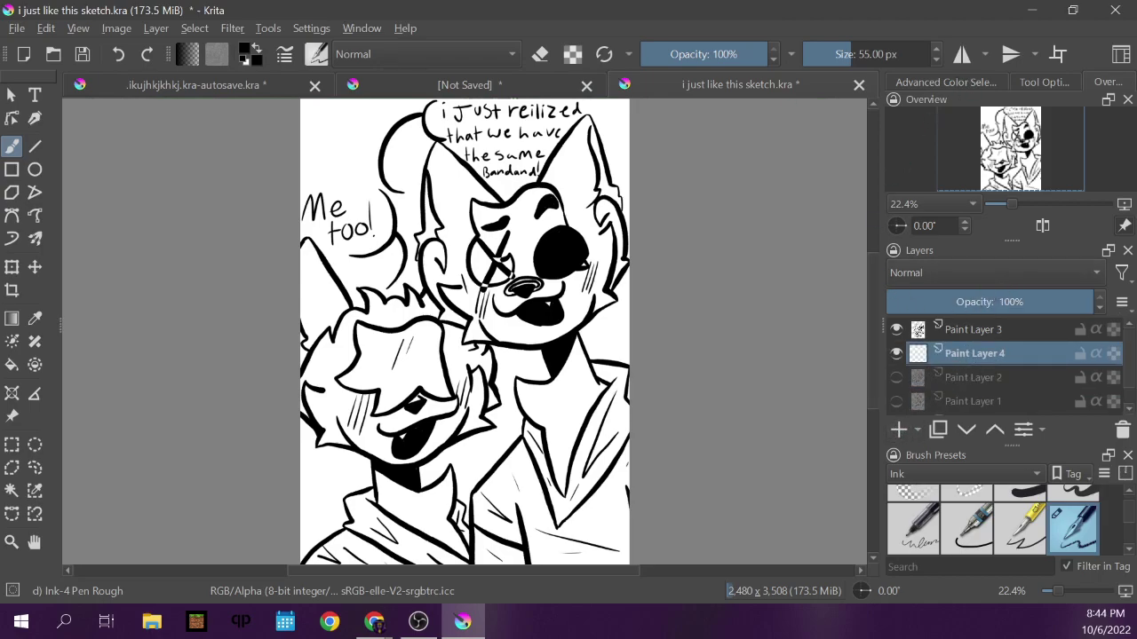
Switch to the unsaved drawing of the blue and green character and save it as fdgfgdfgdgfgdgdgfdg.kra.
left_click(267, 86)
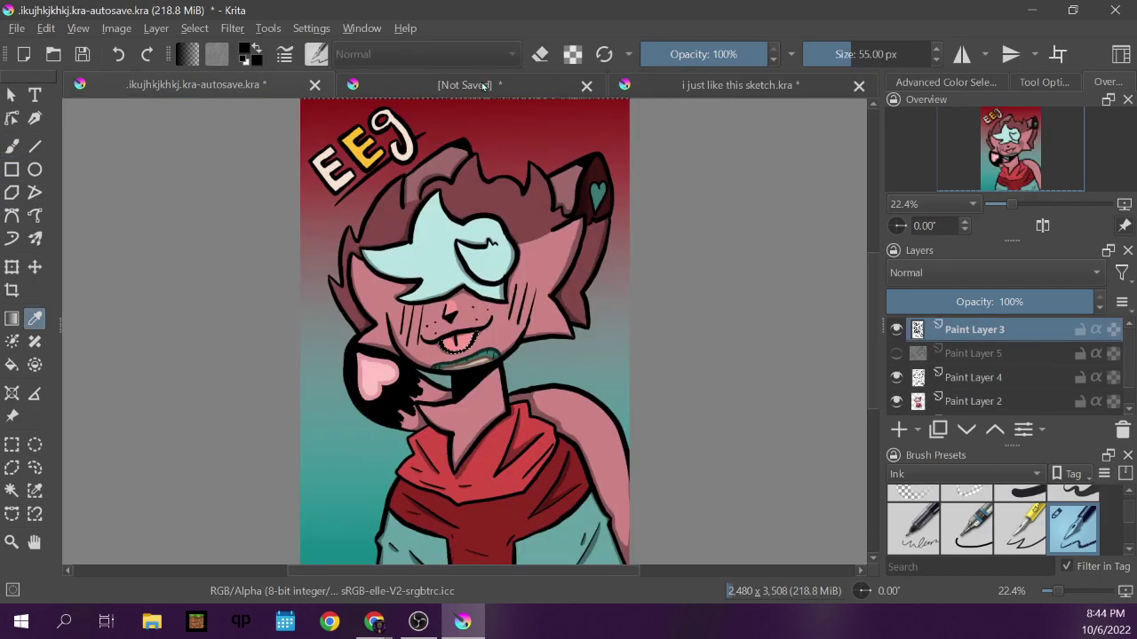
left_click(499, 81)
left_click(40, 30)
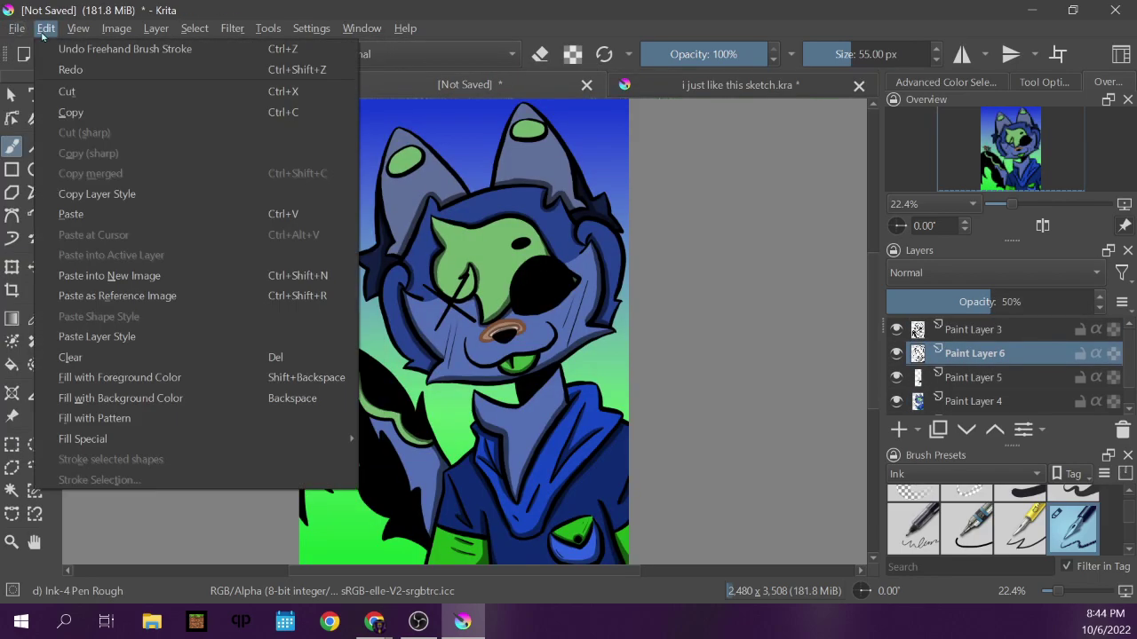
mouse_move(17, 31)
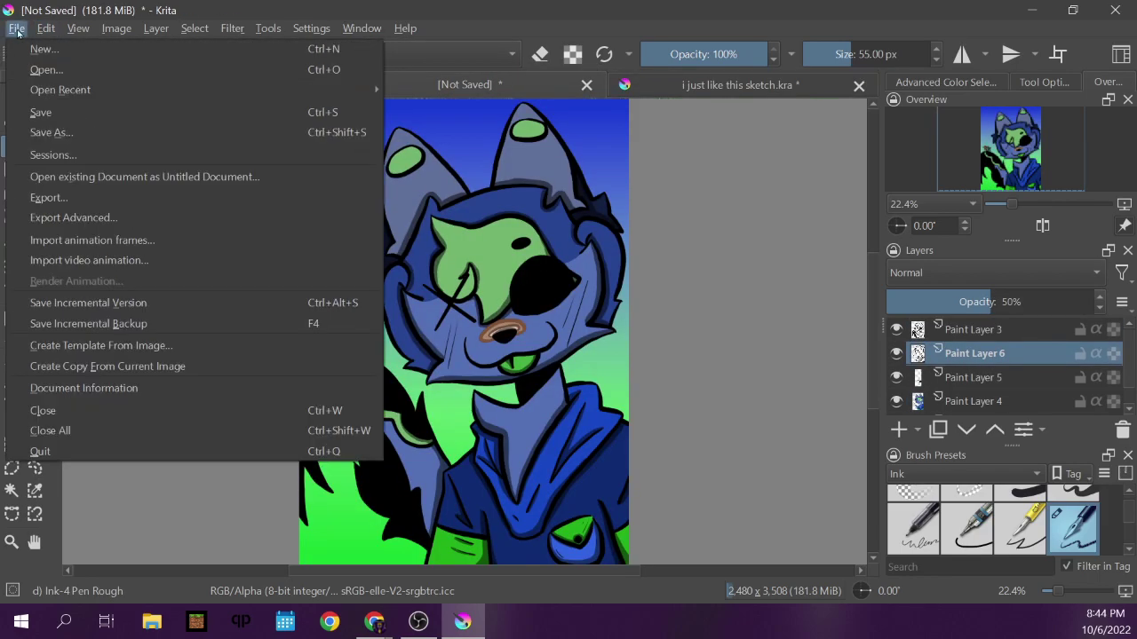
left_click(92, 114)
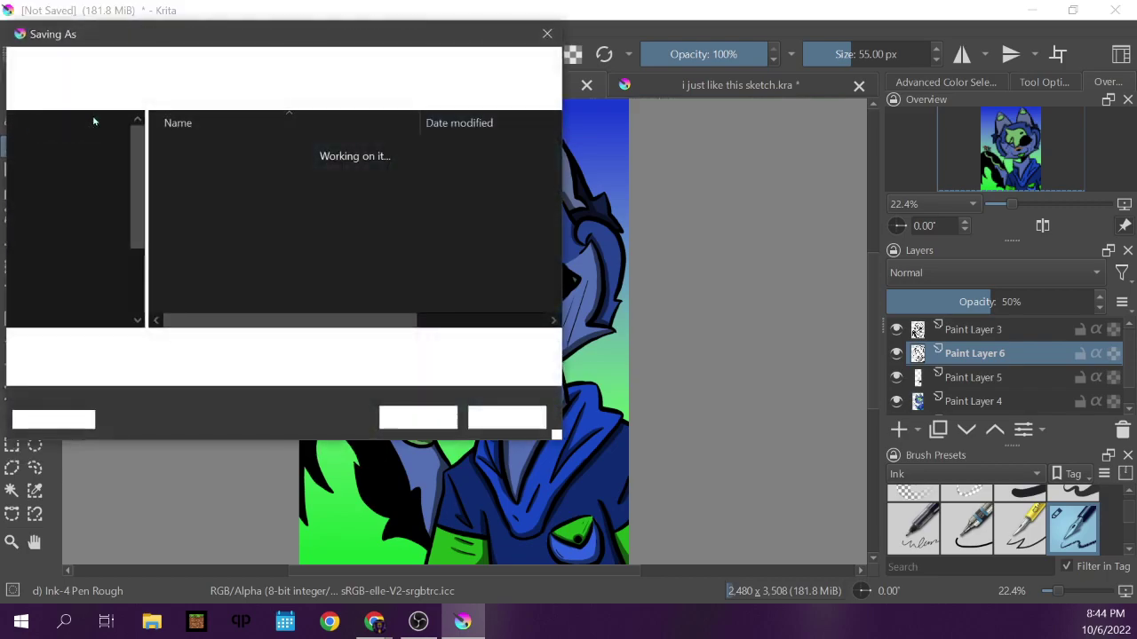
type("fdgfgdfgdgfgdfdgfdg")
left_click(416, 417)
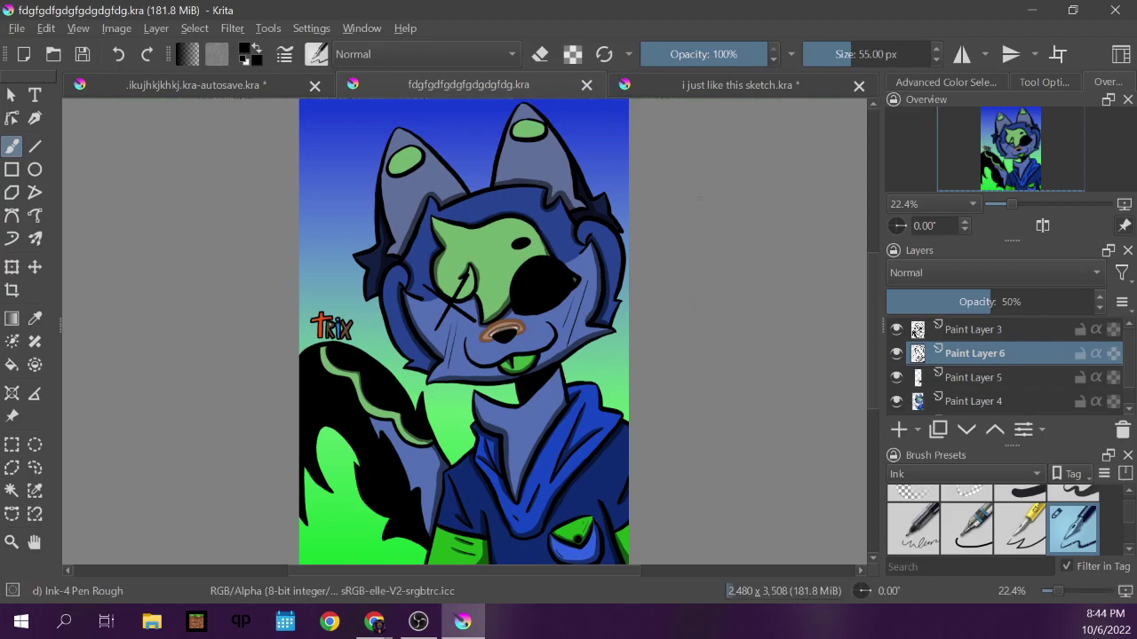
Sample the lighter blue of the face in the saved character drawing and return to the two-character line art.
left_click(718, 85)
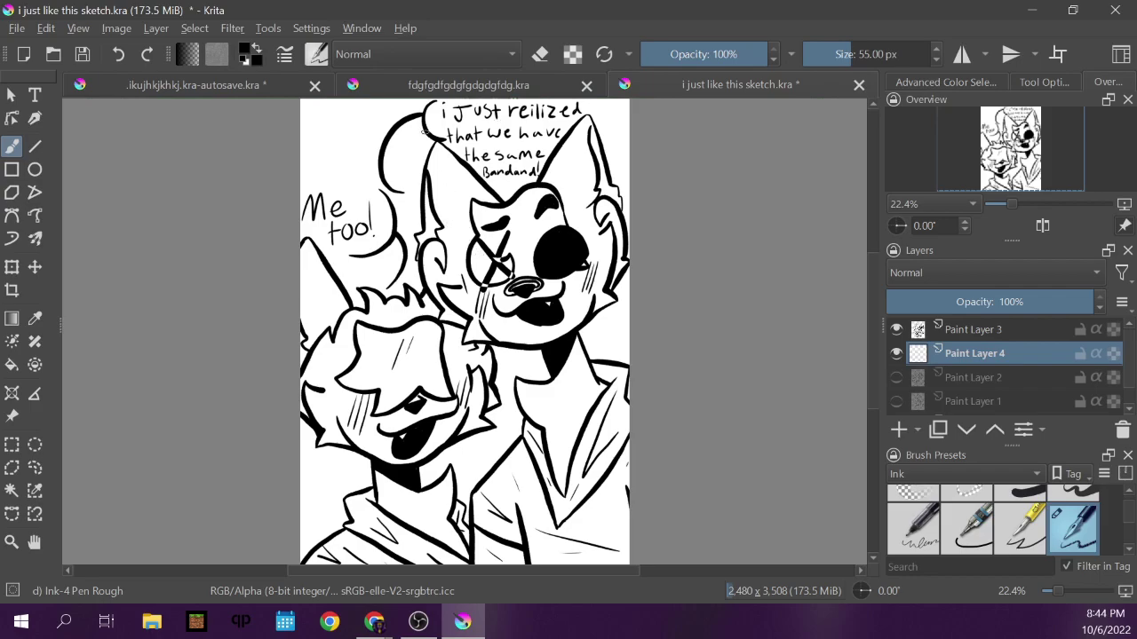
left_click(423, 86)
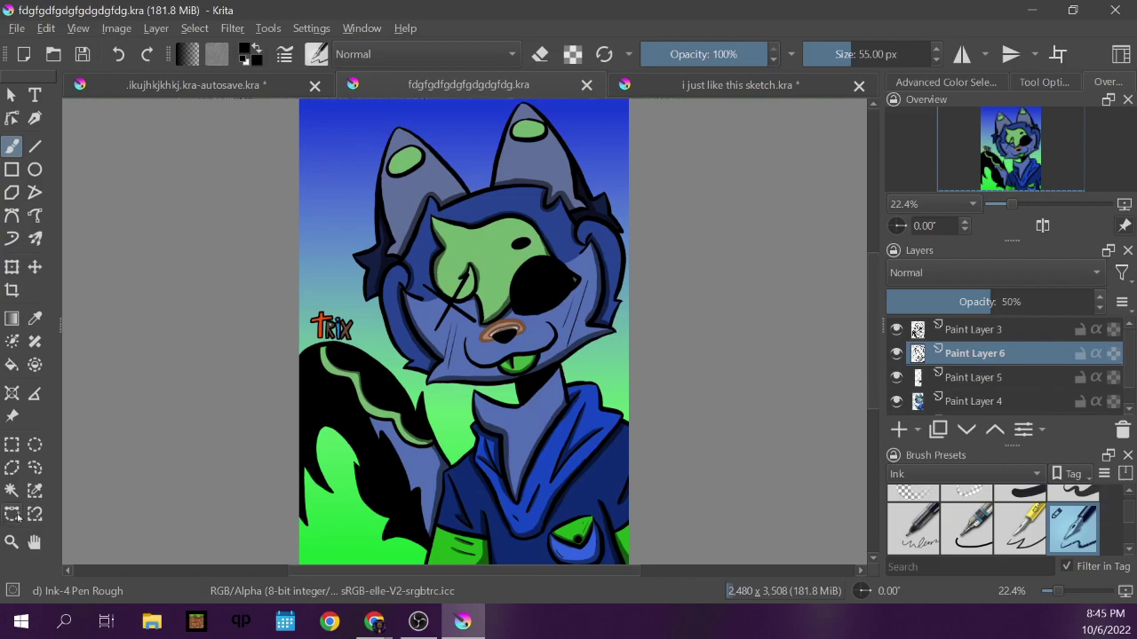
left_click(35, 321)
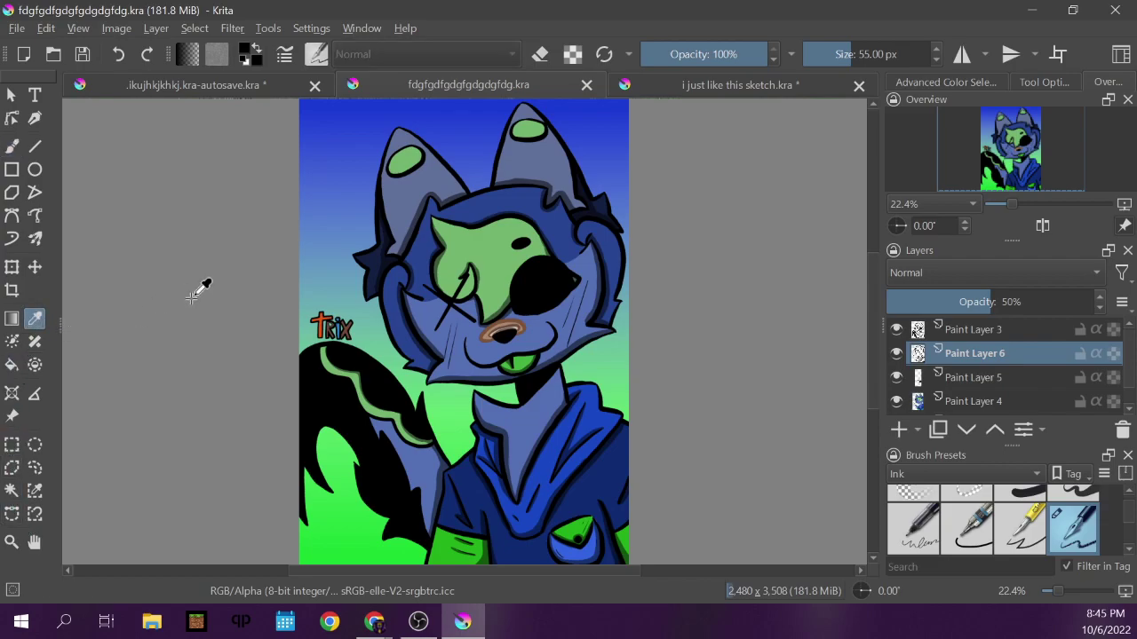
left_click(567, 310)
left_click(683, 86)
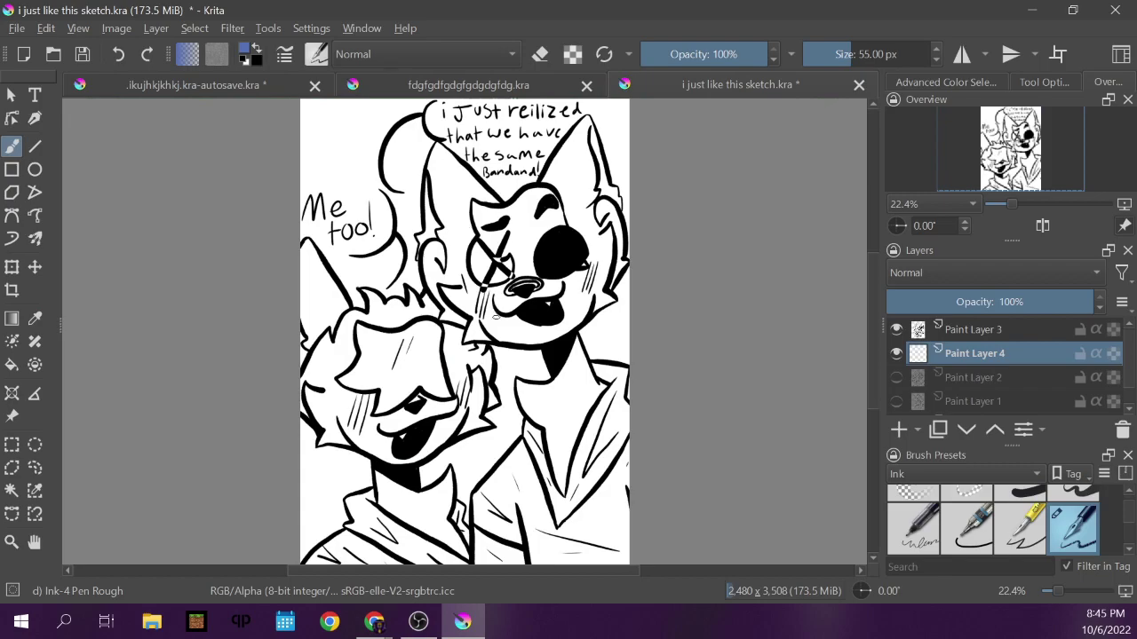
Paint the taller character's chin, mouth area and right cheek lighter blue on Paint Layer 4, enlarging the brush to 103 px.
mouse_move(487, 313)
left_mouse_down()
mouse_move(490, 330)
mouse_move(551, 340)
mouse_move(611, 291)
left_mouse_up()
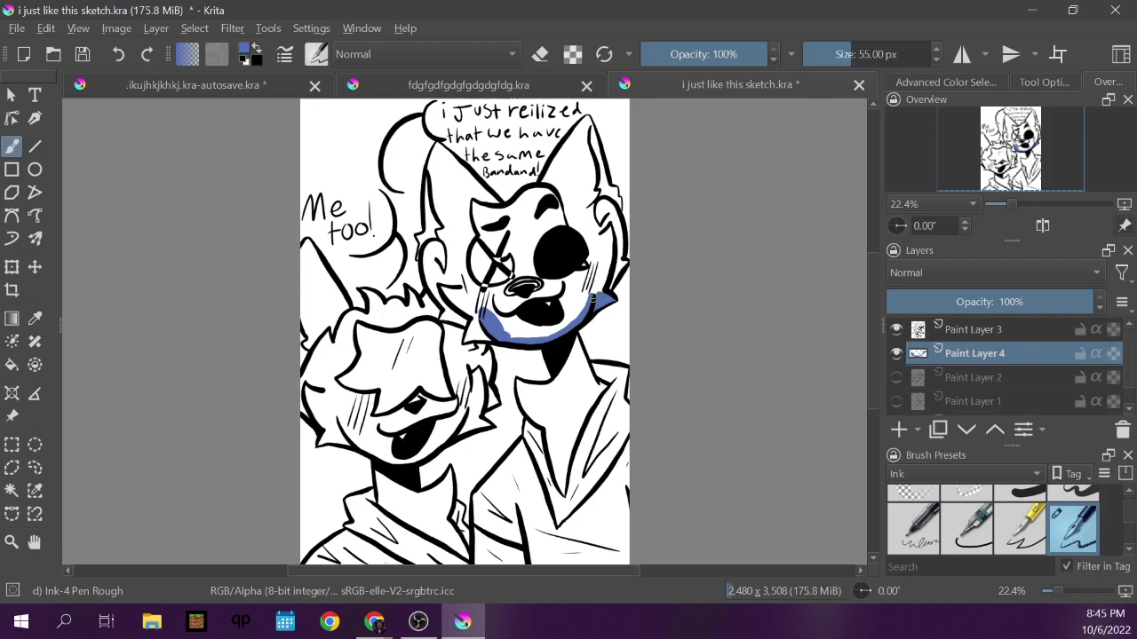
mouse_move(588, 293)
left_mouse_down()
mouse_move(558, 330)
mouse_move(524, 337)
mouse_move(509, 335)
mouse_move(491, 308)
mouse_move(512, 330)
mouse_move(518, 322)
mouse_move(535, 333)
mouse_move(565, 314)
mouse_move(574, 274)
left_mouse_up()
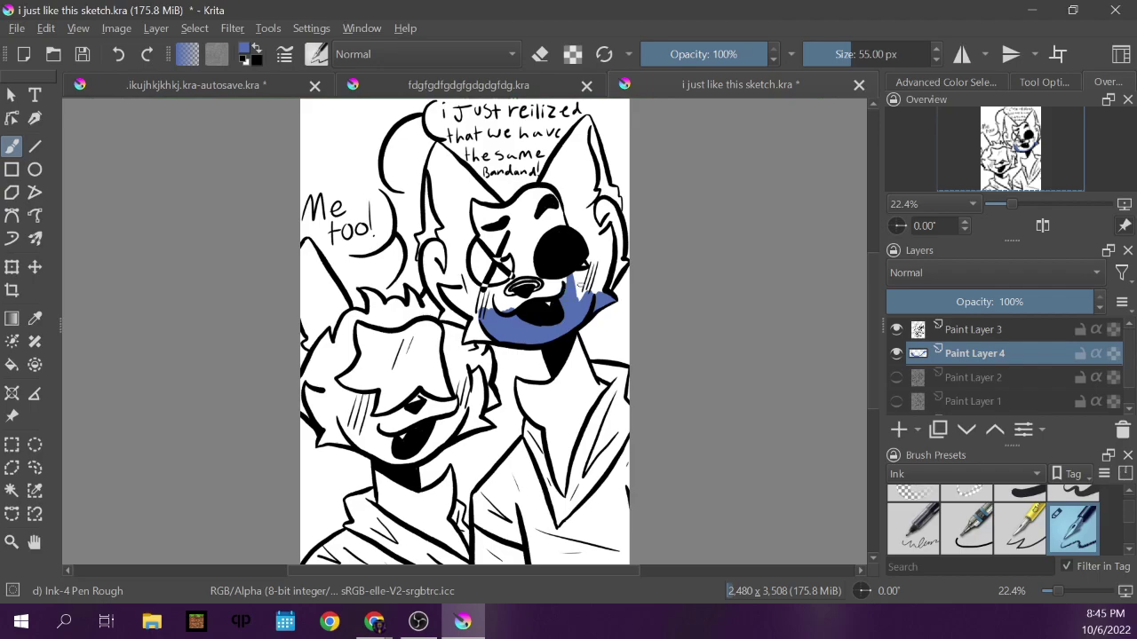
key("bracketright")
key("bracketright")
key("bracketright")
key("bracketright")
key("bracketright")
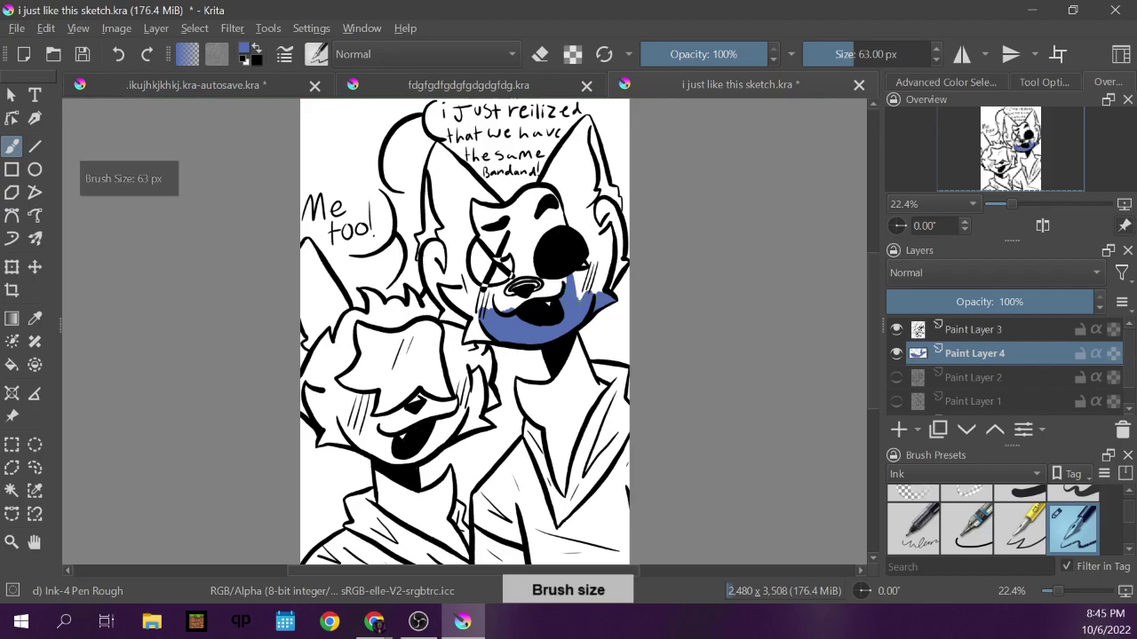
mouse_move(581, 298)
left_mouse_down()
mouse_move(576, 271)
mouse_move(592, 257)
mouse_move(596, 283)
mouse_move(608, 227)
mouse_move(598, 264)
left_mouse_up()
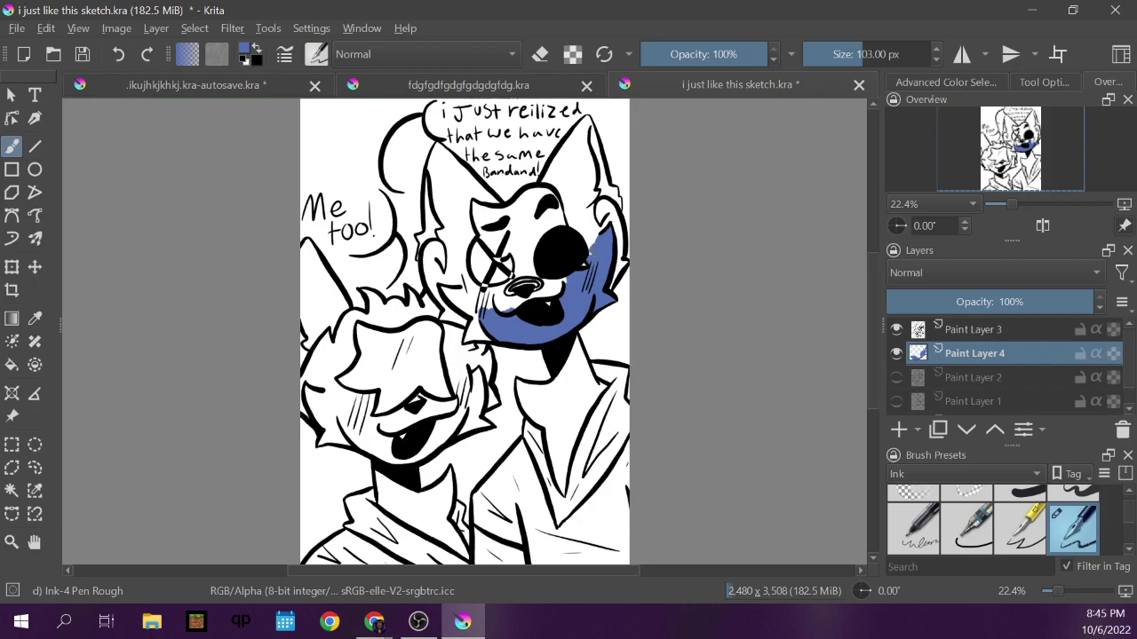
left_click_drag(588, 241, 578, 227)
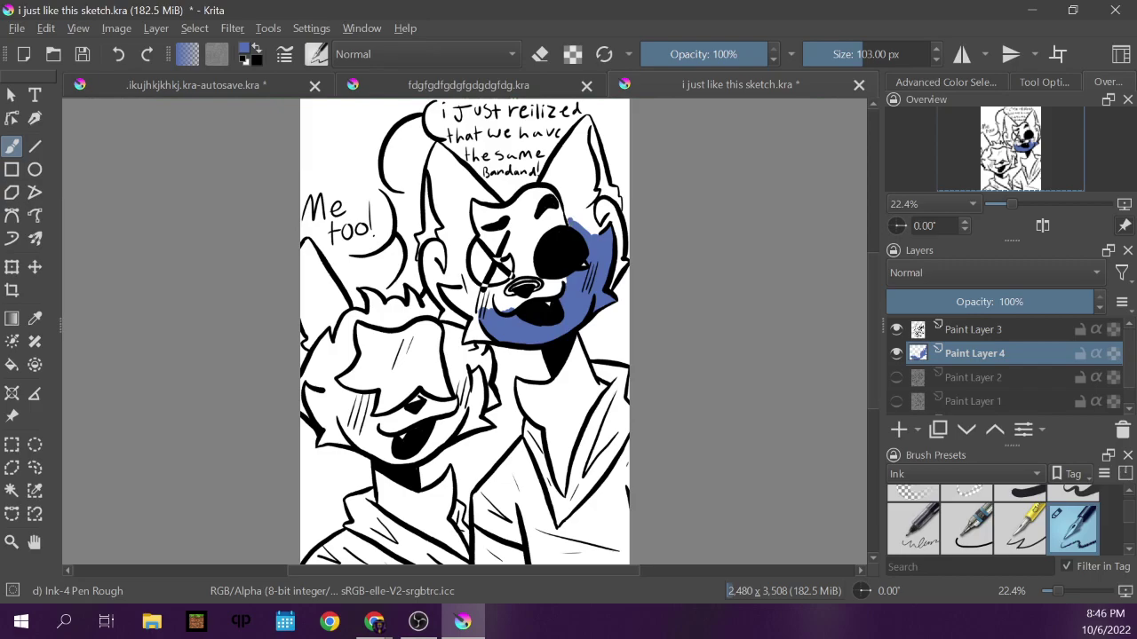
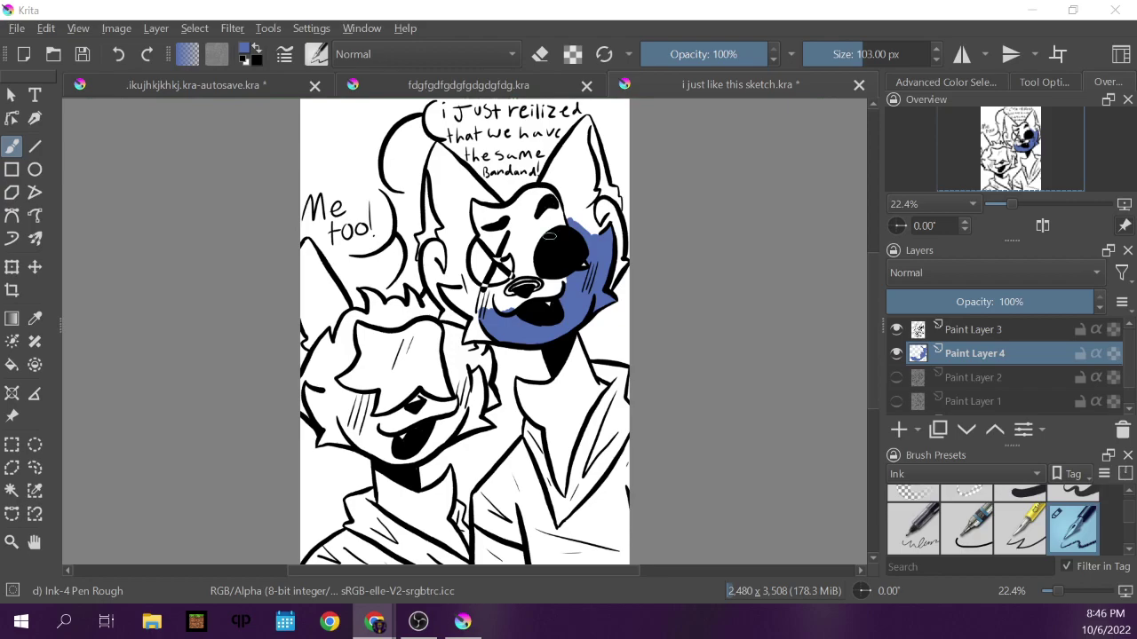
Extend the lighter blue across the muzzle and left cheek fur, and fill the taller character's neck and chest down to the collar point.
left_click_drag(588, 261, 585, 271)
mouse_move(594, 260)
left_mouse_down()
mouse_move(531, 292)
mouse_move(522, 283)
mouse_move(512, 302)
mouse_move(480, 300)
mouse_move(475, 317)
mouse_move(490, 336)
mouse_move(469, 335)
mouse_move(477, 317)
mouse_move(466, 333)
mouse_move(464, 308)
mouse_move(440, 285)
mouse_move(464, 297)
mouse_move(457, 284)
mouse_move(486, 282)
mouse_move(483, 301)
mouse_move(491, 282)
mouse_move(533, 270)
left_mouse_up()
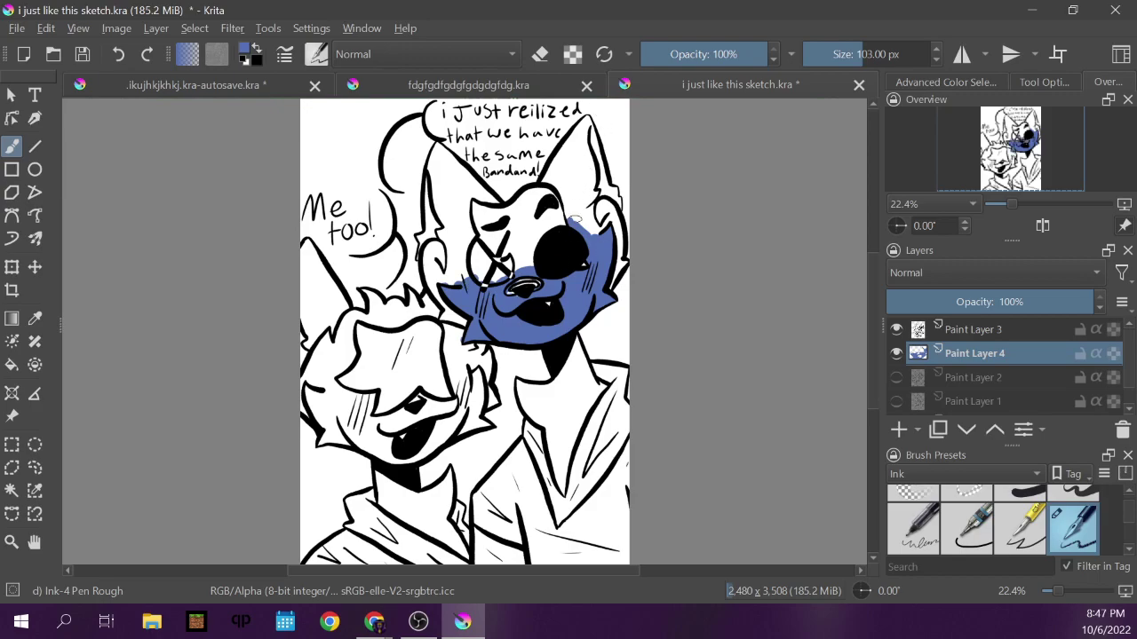
mouse_move(571, 340)
left_mouse_down()
mouse_move(577, 380)
mouse_move(583, 355)
mouse_move(589, 392)
mouse_move(606, 383)
mouse_move(558, 497)
mouse_move(547, 422)
mouse_move(582, 391)
mouse_move(565, 366)
mouse_move(543, 417)
mouse_move(538, 391)
mouse_move(516, 383)
mouse_move(533, 419)
mouse_move(535, 397)
left_mouse_up()
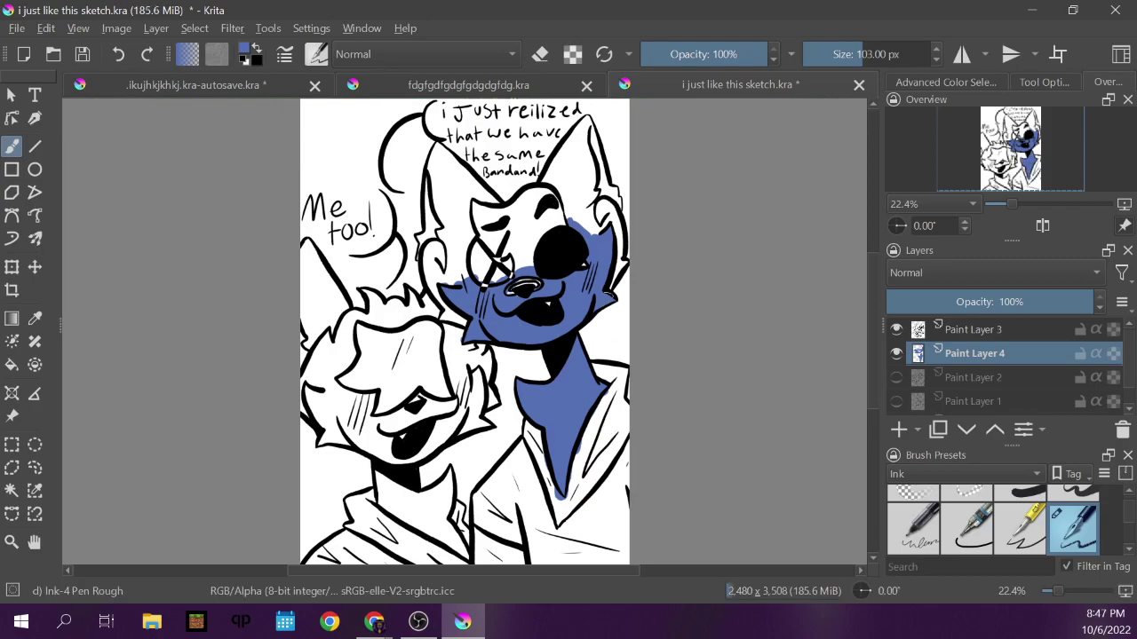
key("e")
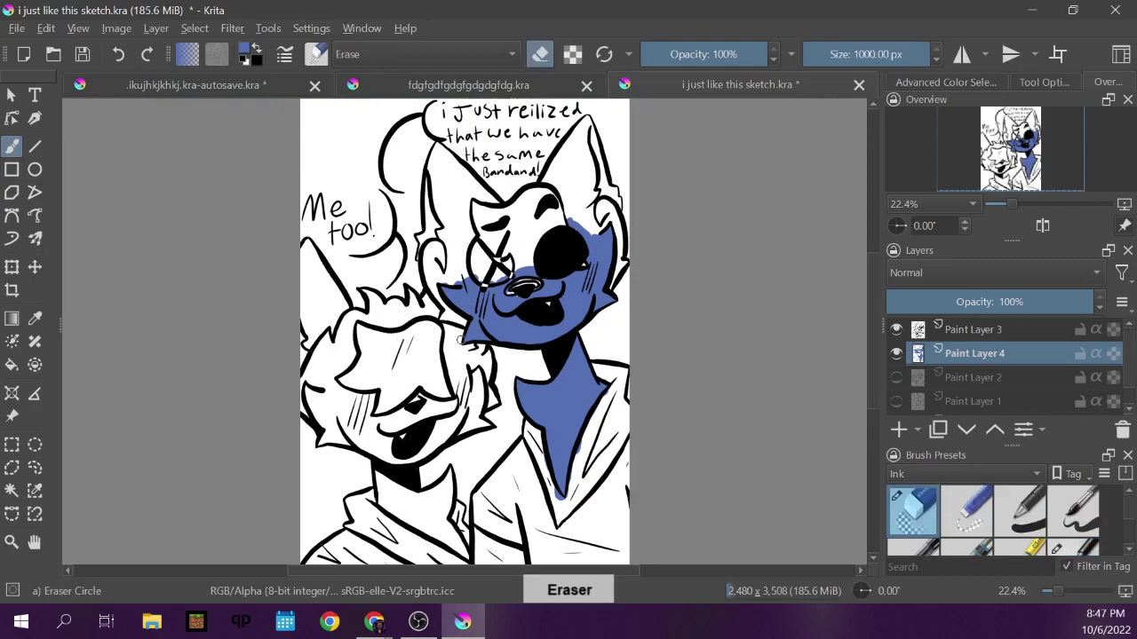
key("e")
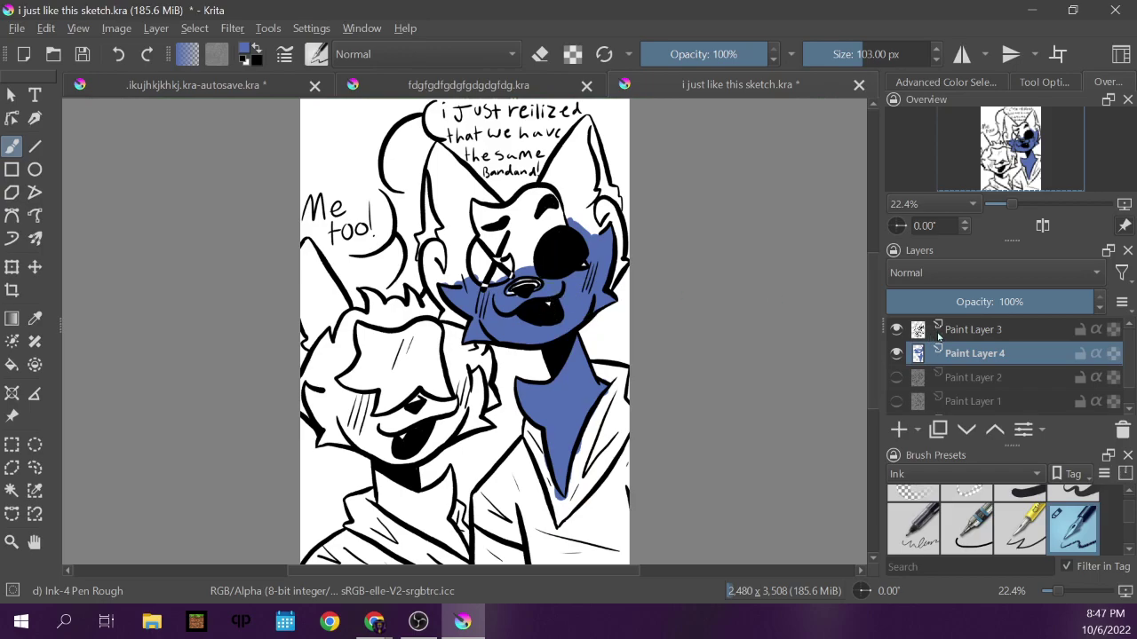
Ink short black connecting strokes around the taller character's nose on Paint Layer 3 with a 55 px brush, joining it to the eyes and mouth.
left_click(968, 332)
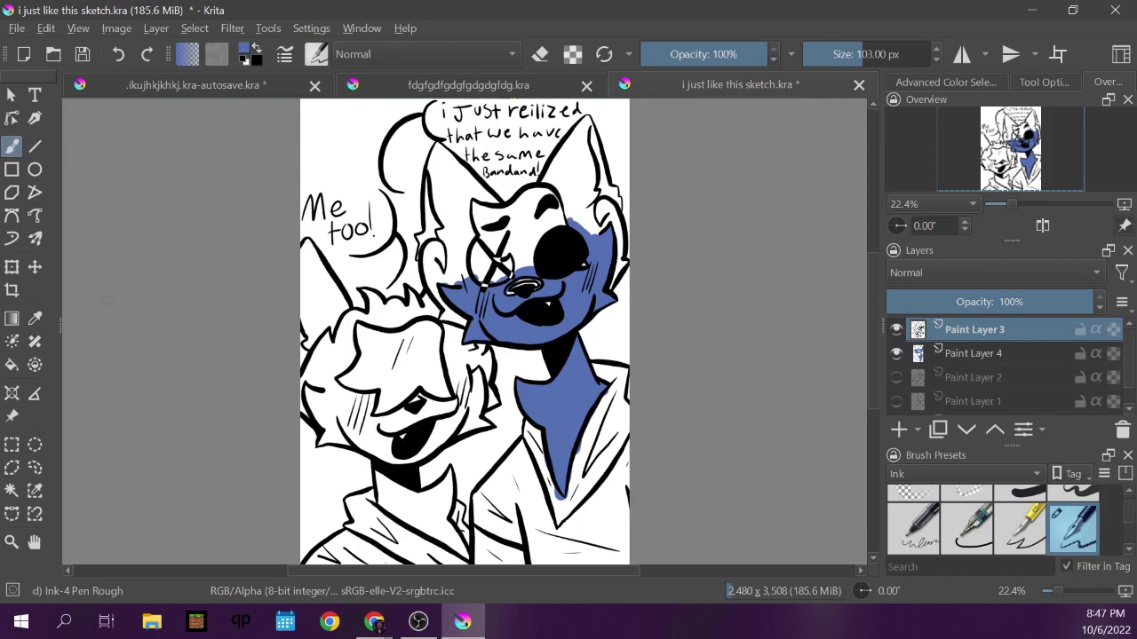
left_click(12, 542)
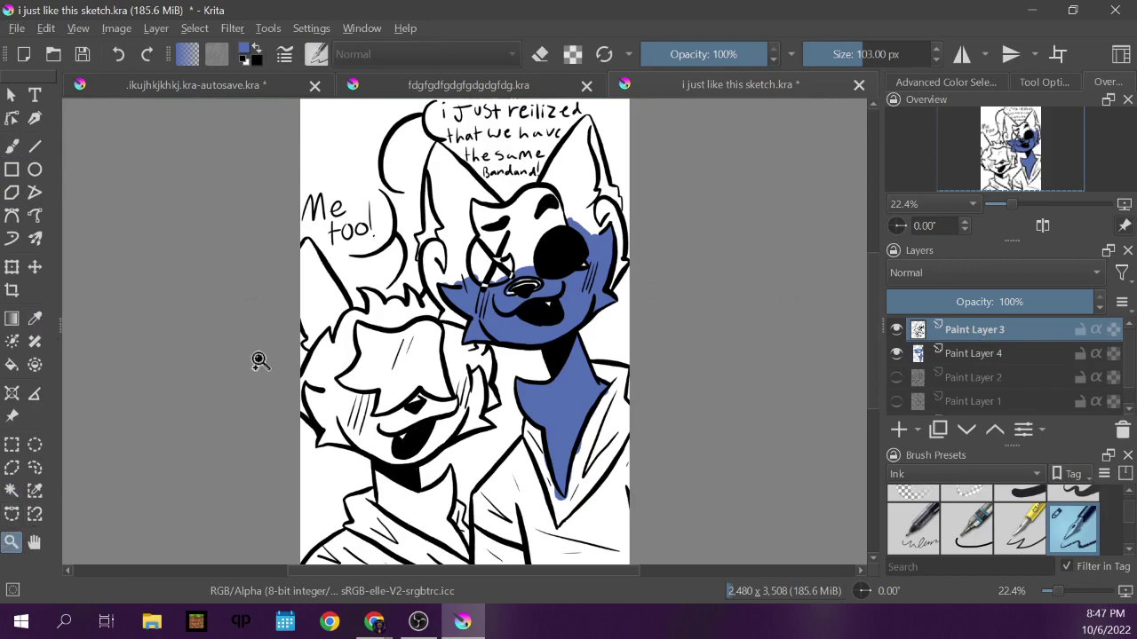
left_click_drag(478, 240, 586, 306)
key("b")
left_click(949, 86)
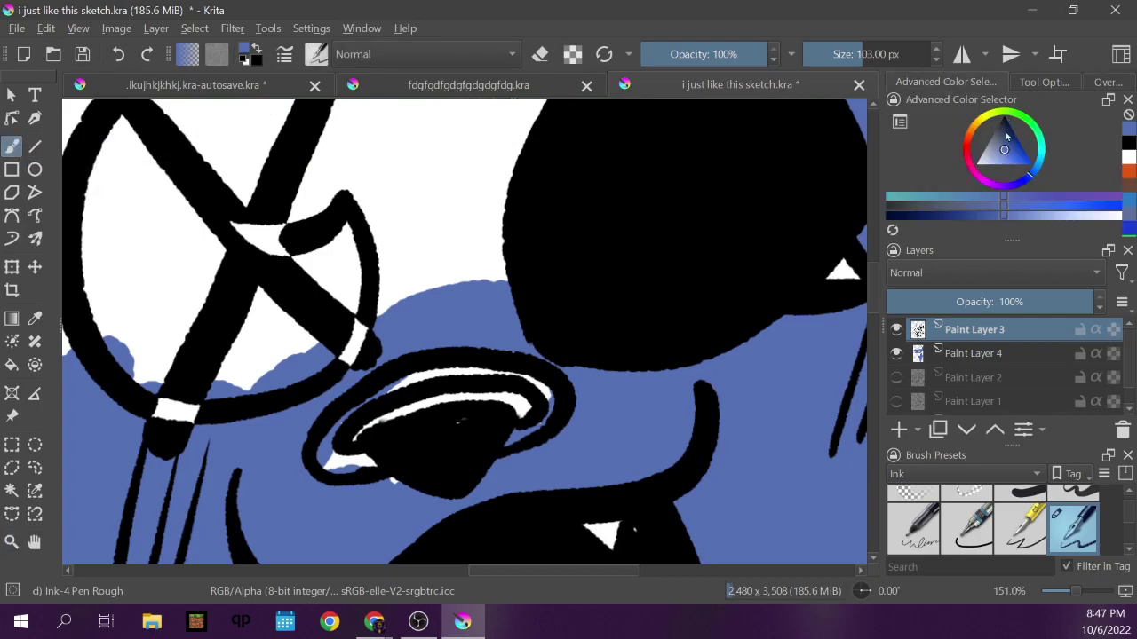
key("d")
mouse_move(589, 272)
left_mouse_down()
mouse_move(560, 271)
mouse_move(583, 278)
left_mouse_up()
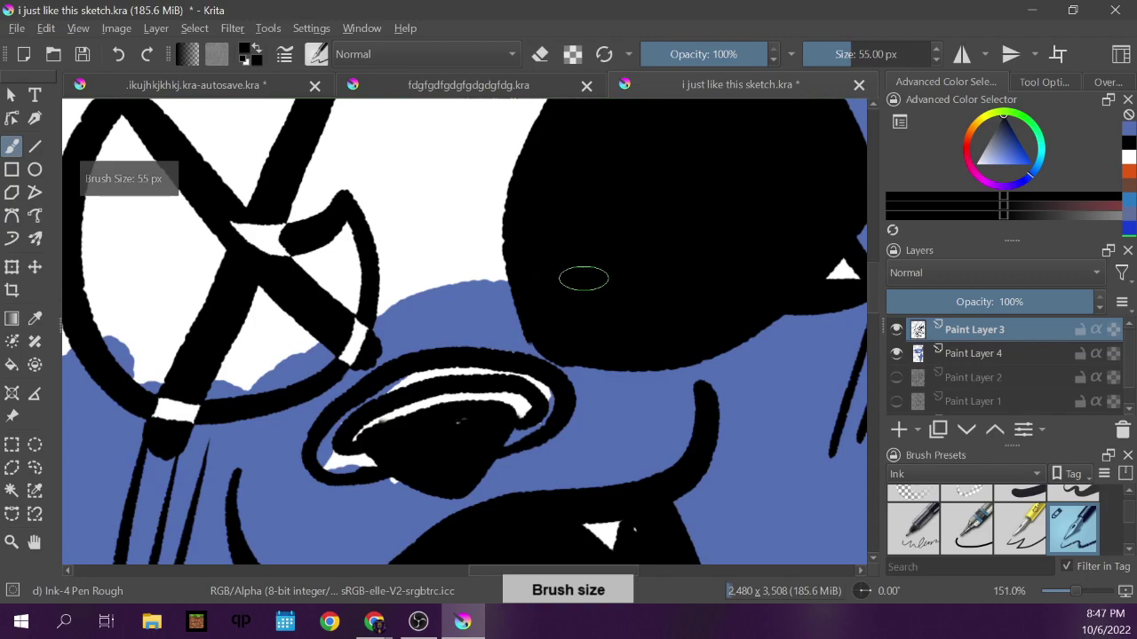
left_click_drag(334, 387, 336, 388)
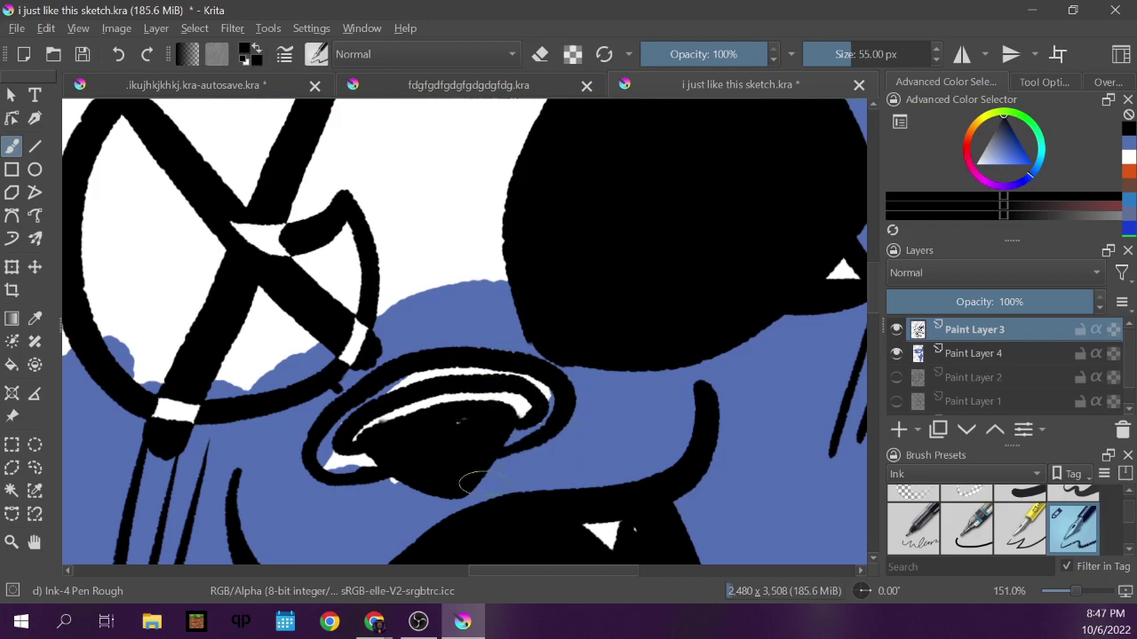
mouse_move(475, 483)
left_mouse_down()
mouse_move(524, 488)
mouse_move(546, 426)
left_mouse_up()
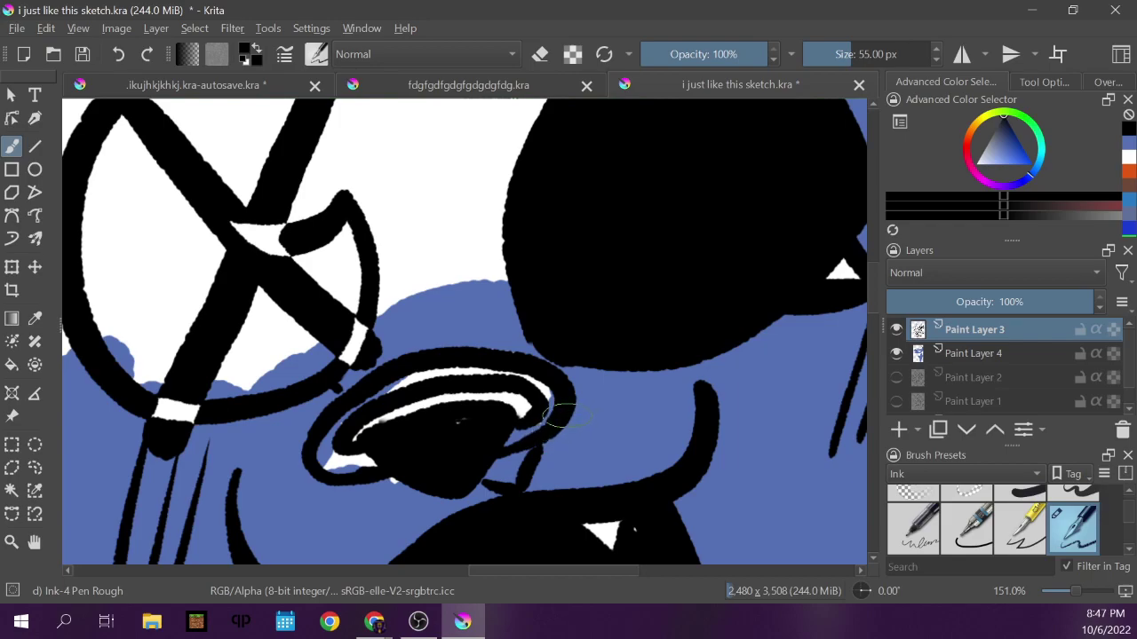
left_click(118, 54)
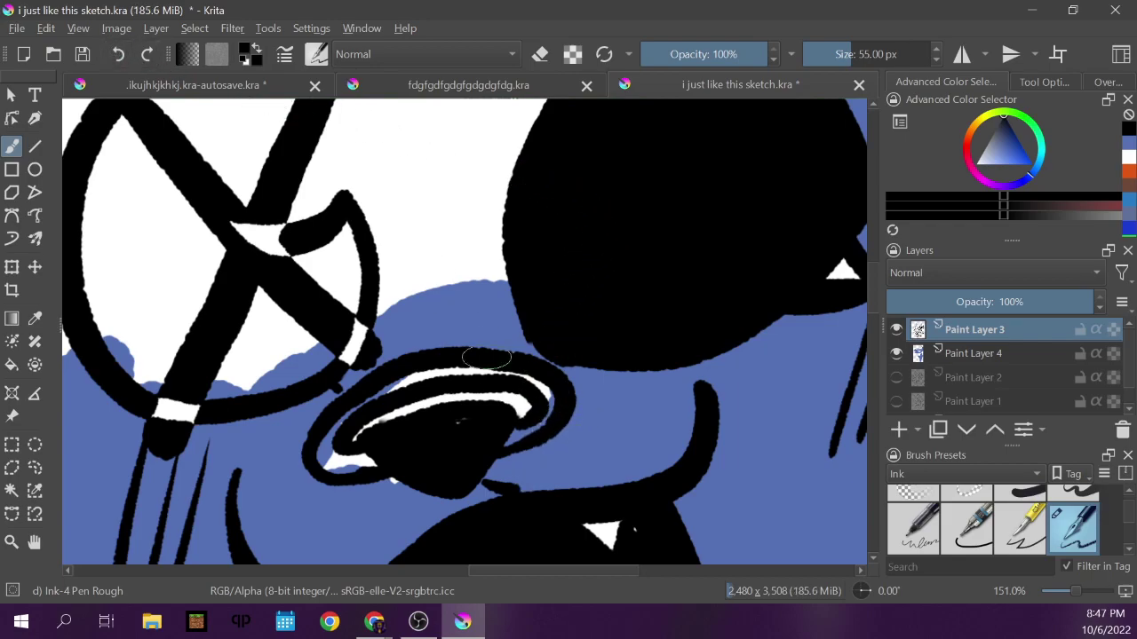
left_click_drag(520, 491, 537, 449)
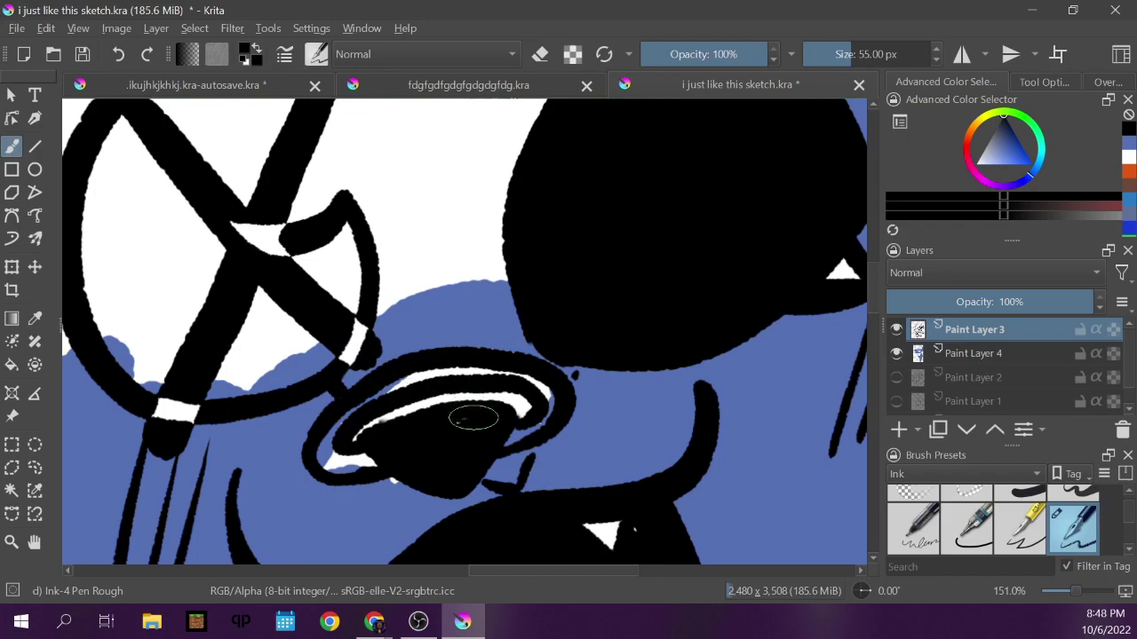
mouse_move(480, 481)
left_mouse_down()
mouse_move(524, 490)
mouse_move(540, 444)
left_mouse_up()
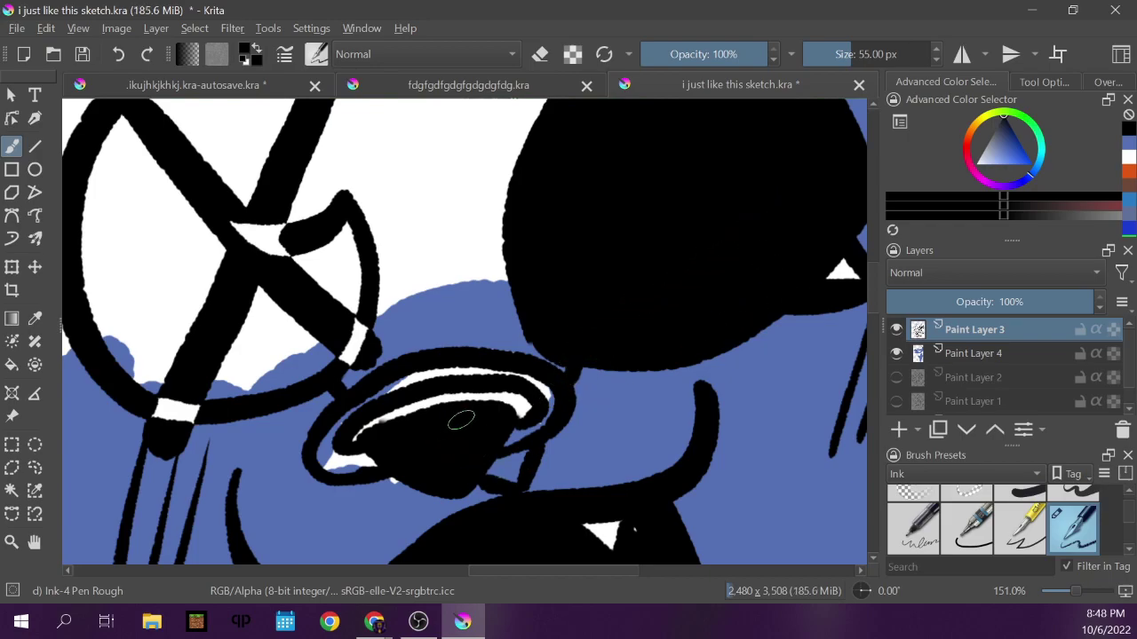
Make Paint Layer 4 active for brushing and sample the darker blue head fur from fdgfgdfgdgfgdgdgfdg.kra for use in the line art.
left_click(1093, 85)
left_click(930, 205)
left_click(914, 55)
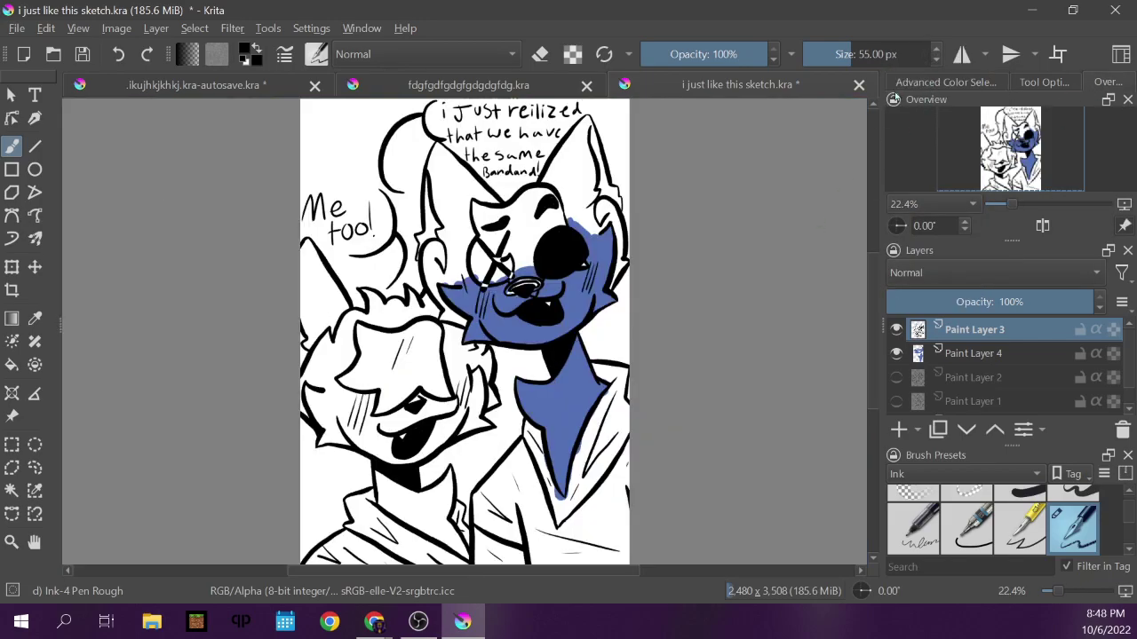
left_click(35, 318)
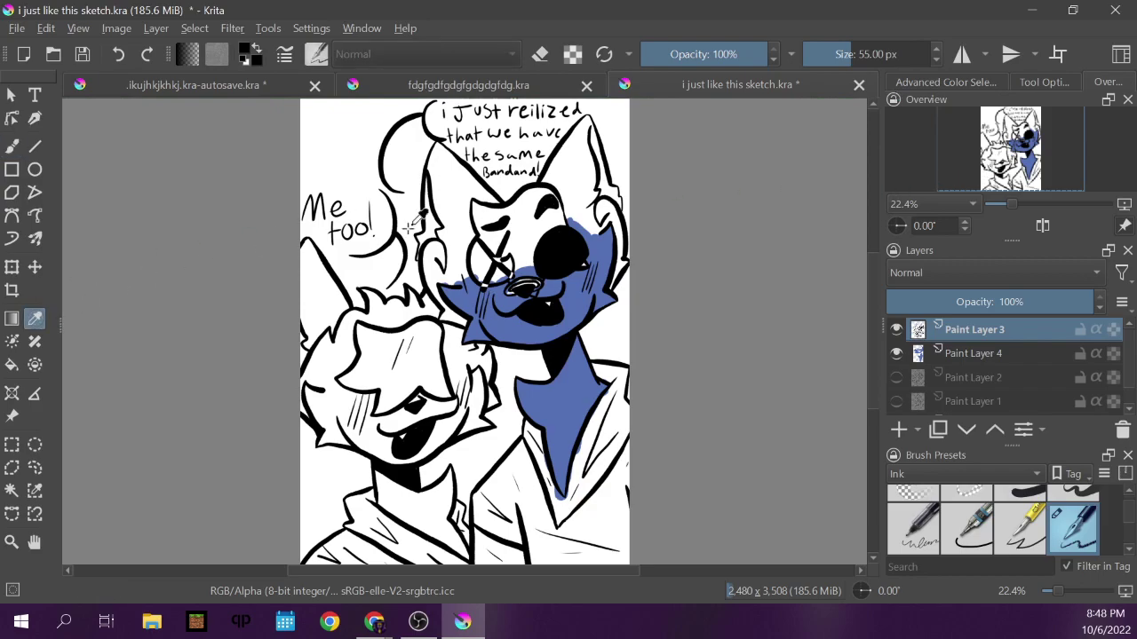
left_click(537, 304)
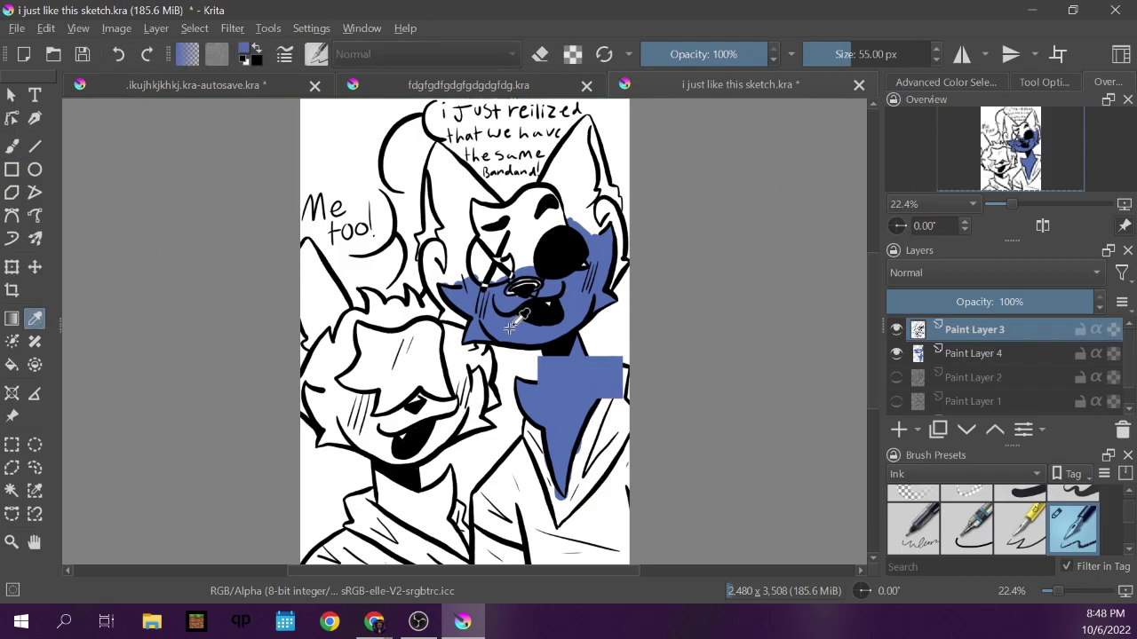
left_click(947, 351)
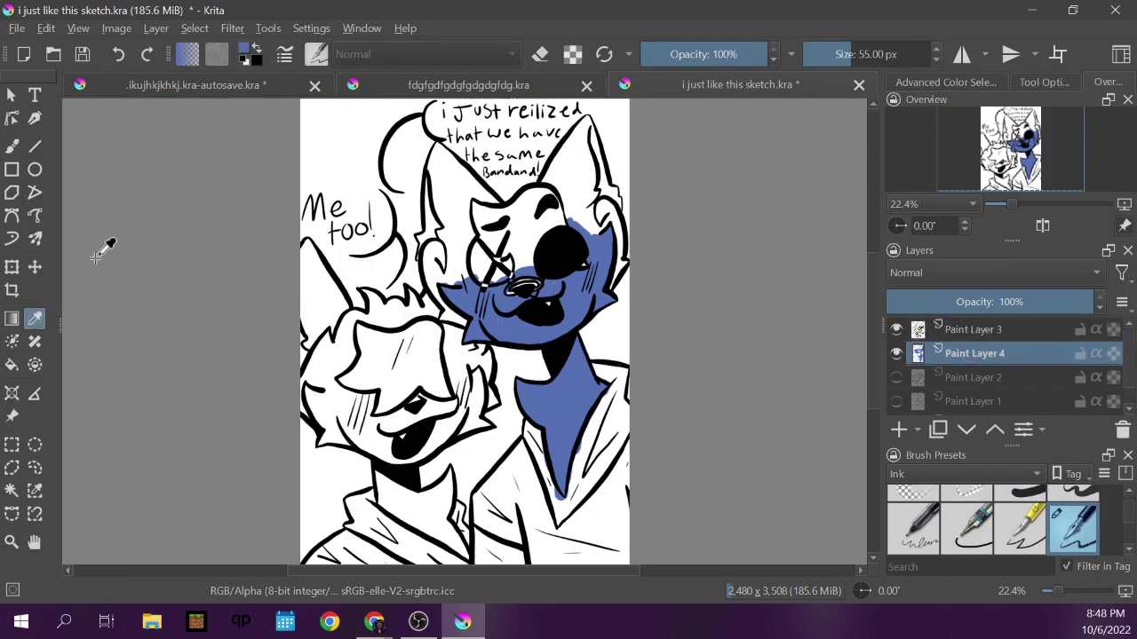
left_click(12, 145)
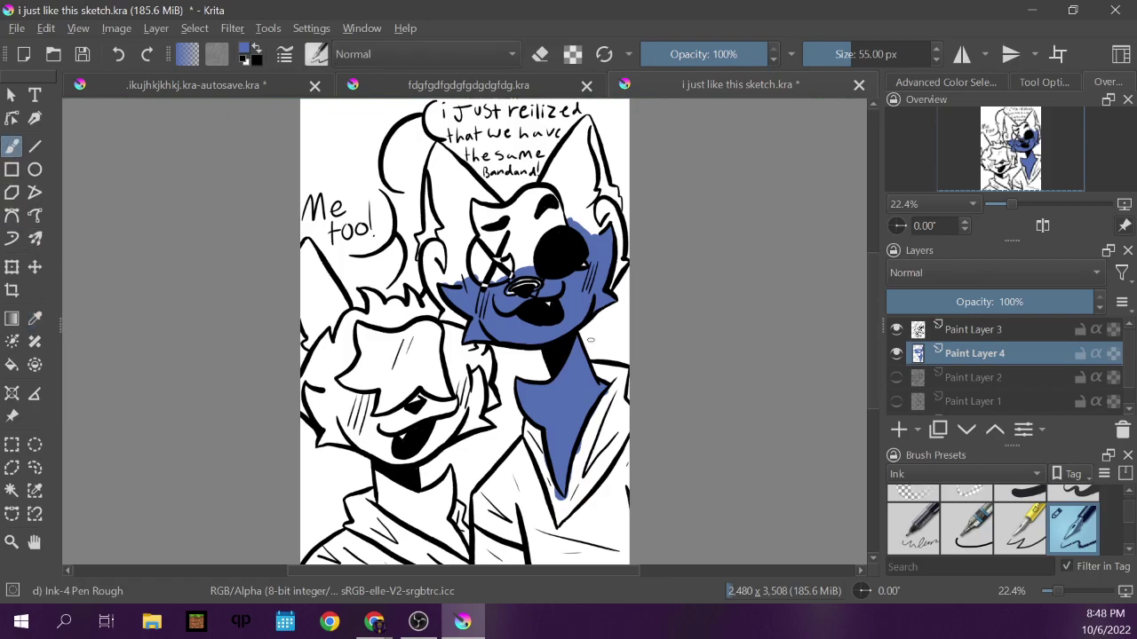
left_click(462, 86)
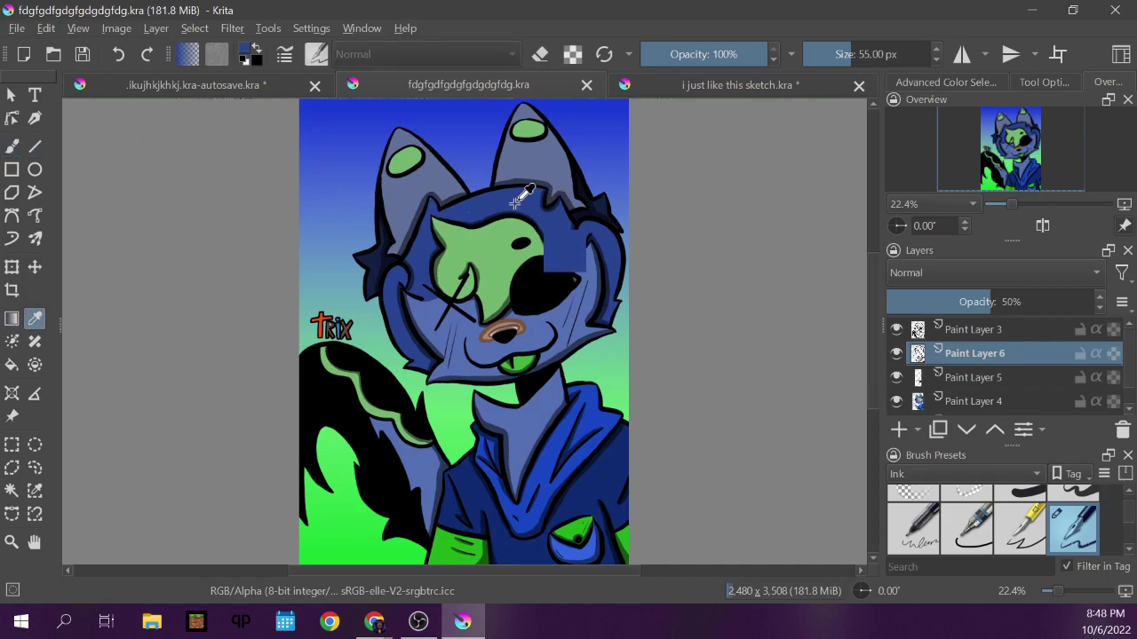
left_click(693, 85)
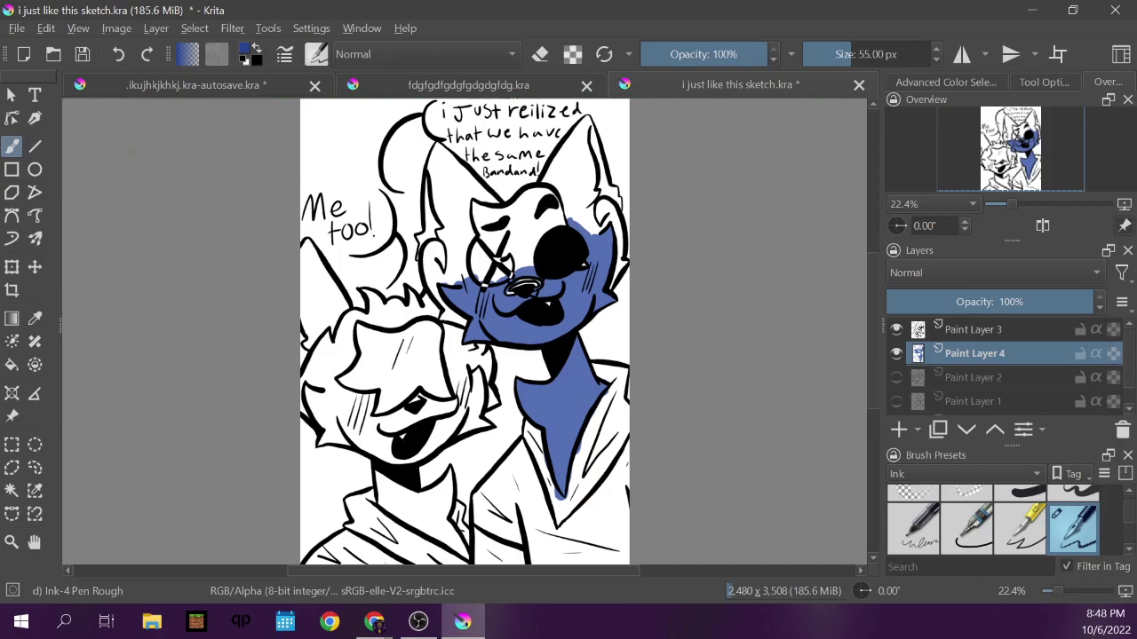
Paint darker blue on the fur tufts and both sides of the taller character's head, enlarging the brush to 103 px.
mouse_move(433, 256)
left_mouse_down()
mouse_move(437, 267)
mouse_move(441, 248)
mouse_move(430, 286)
mouse_move(432, 272)
mouse_move(456, 321)
left_mouse_up()
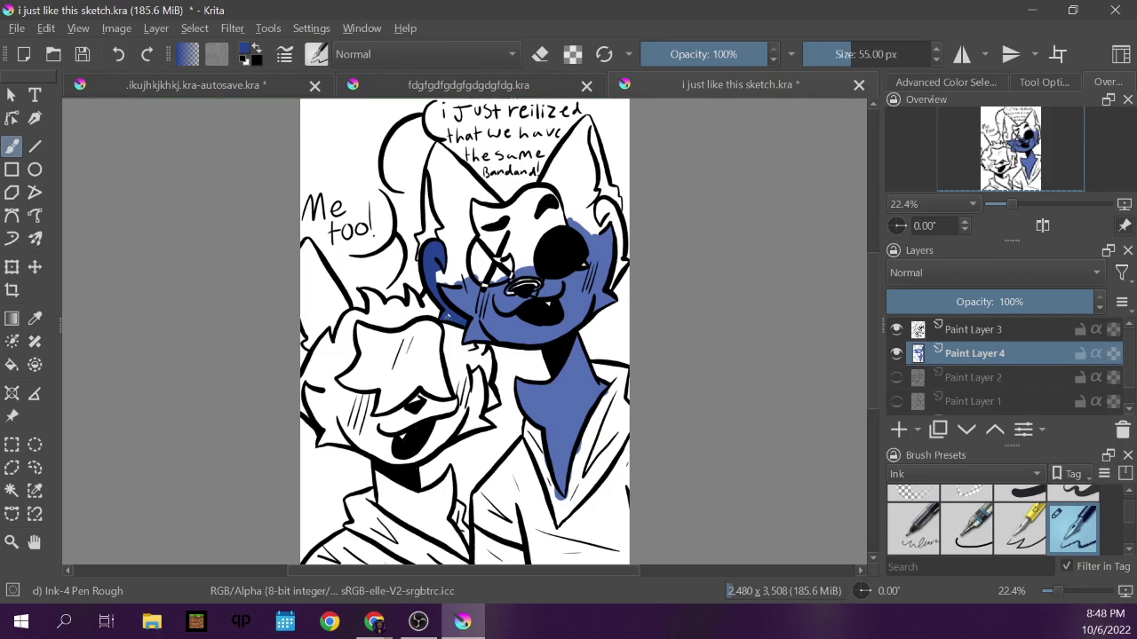
key("bracketright")
key("bracketright")
key("bracketright")
key("bracketright")
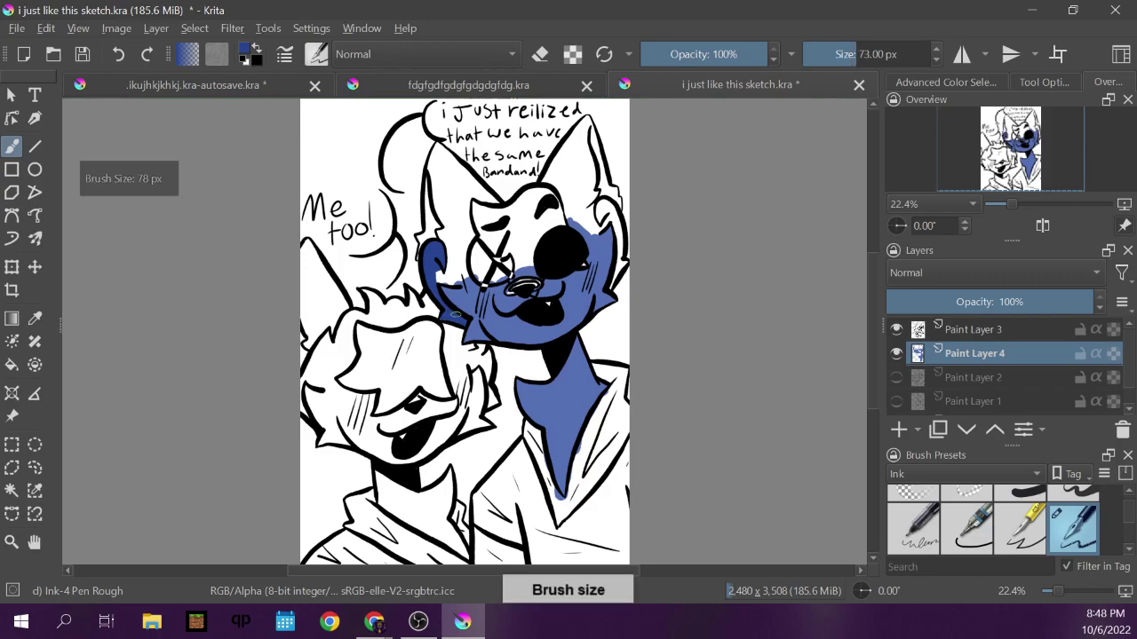
key("bracketright")
key("bracketleft")
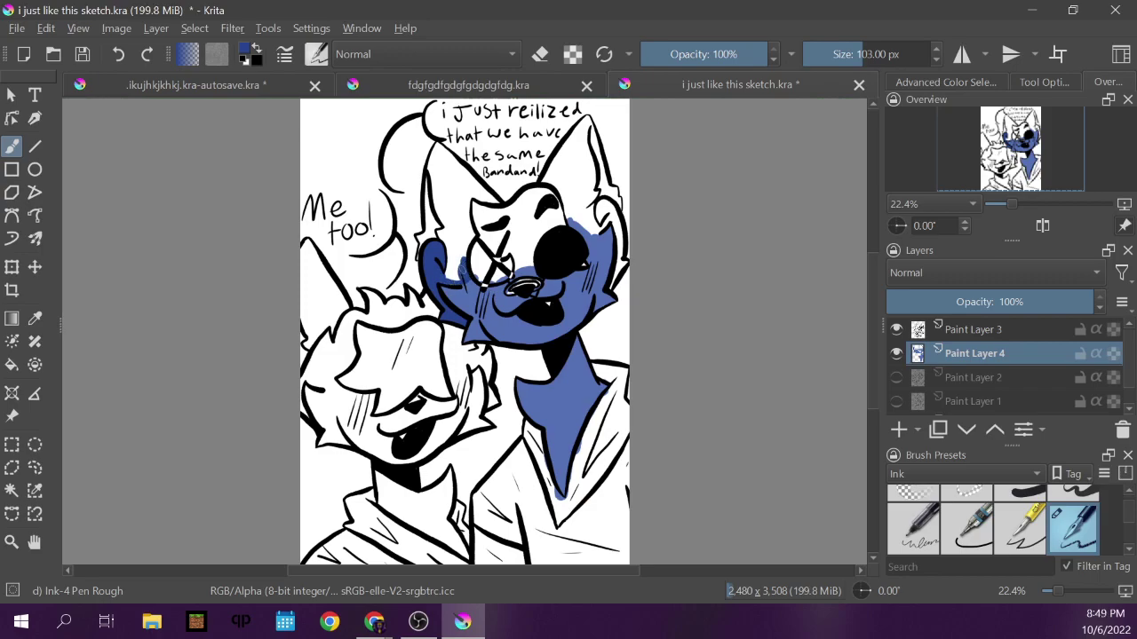
mouse_move(449, 271)
left_mouse_down()
mouse_move(450, 241)
mouse_move(465, 232)
left_mouse_up()
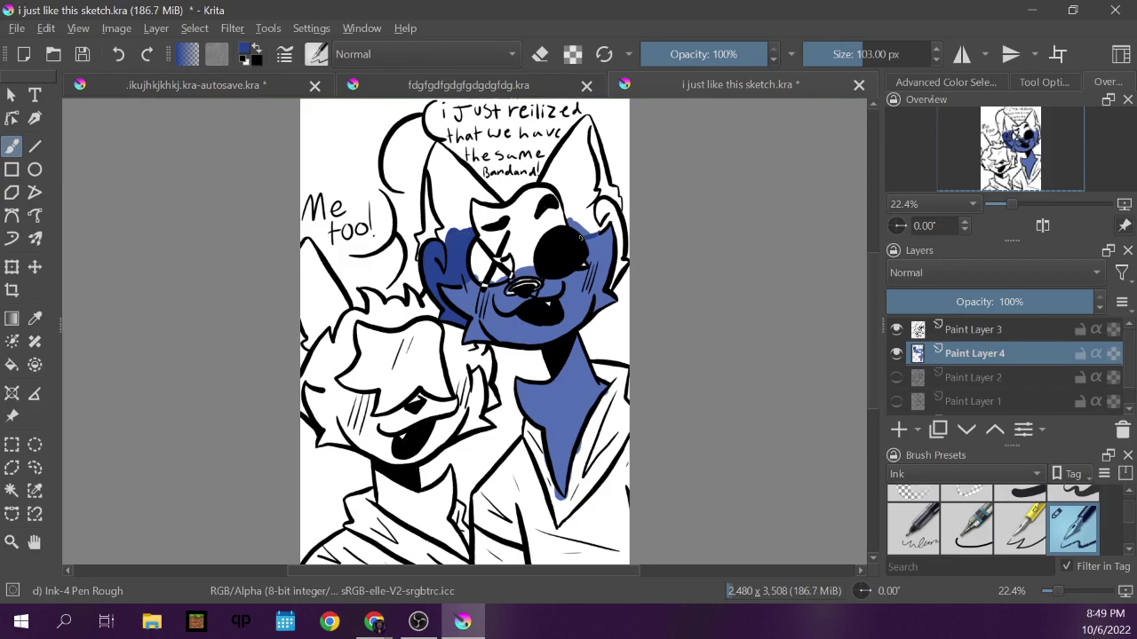
mouse_move(598, 227)
left_mouse_down()
mouse_move(582, 229)
mouse_move(569, 206)
mouse_move(594, 220)
mouse_move(588, 209)
mouse_move(611, 206)
mouse_move(622, 252)
left_mouse_up()
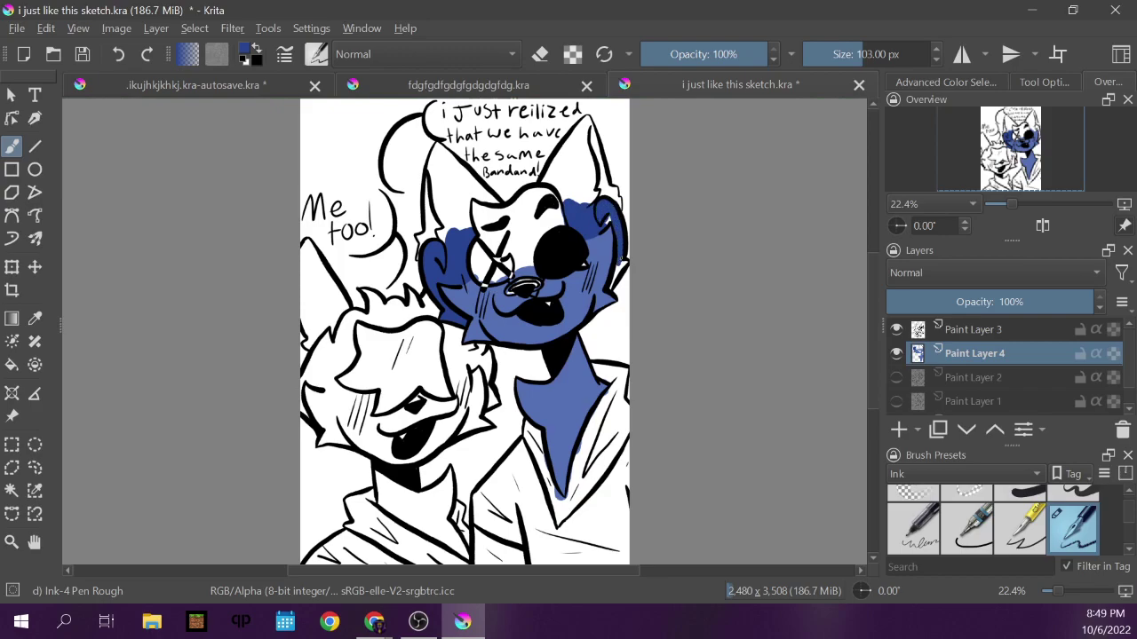
left_click_drag(614, 270, 612, 286)
Sample light green from fdgfgdfgdgfgdgdgfdg.kra and paint it around the taller character's X-marked eye on Paint Layer 4.
left_click(498, 85)
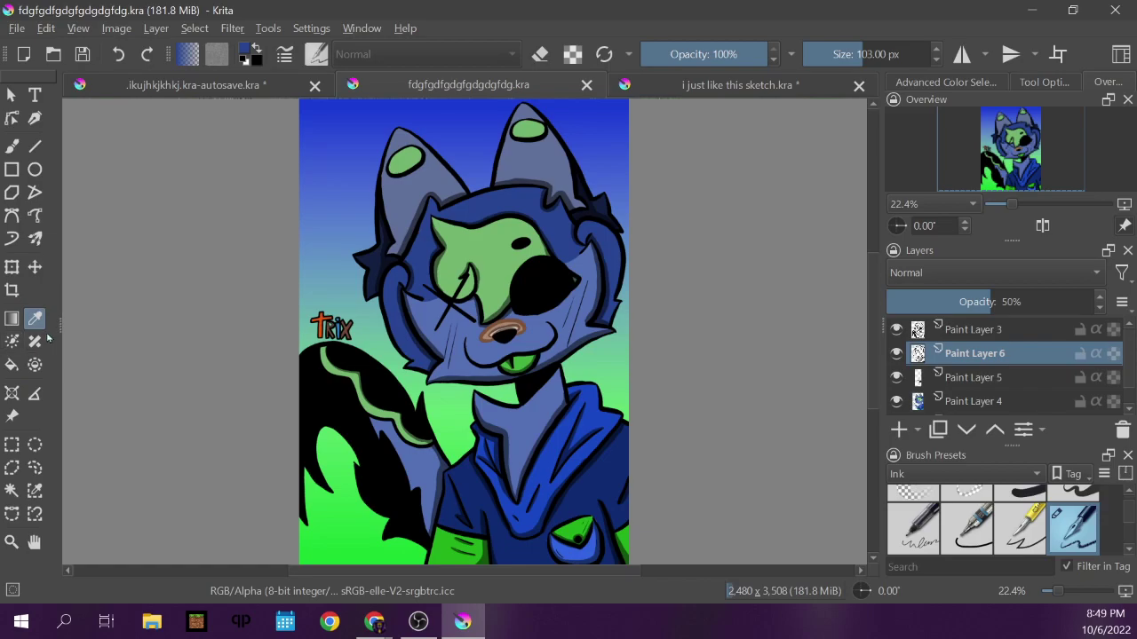
left_click(716, 87)
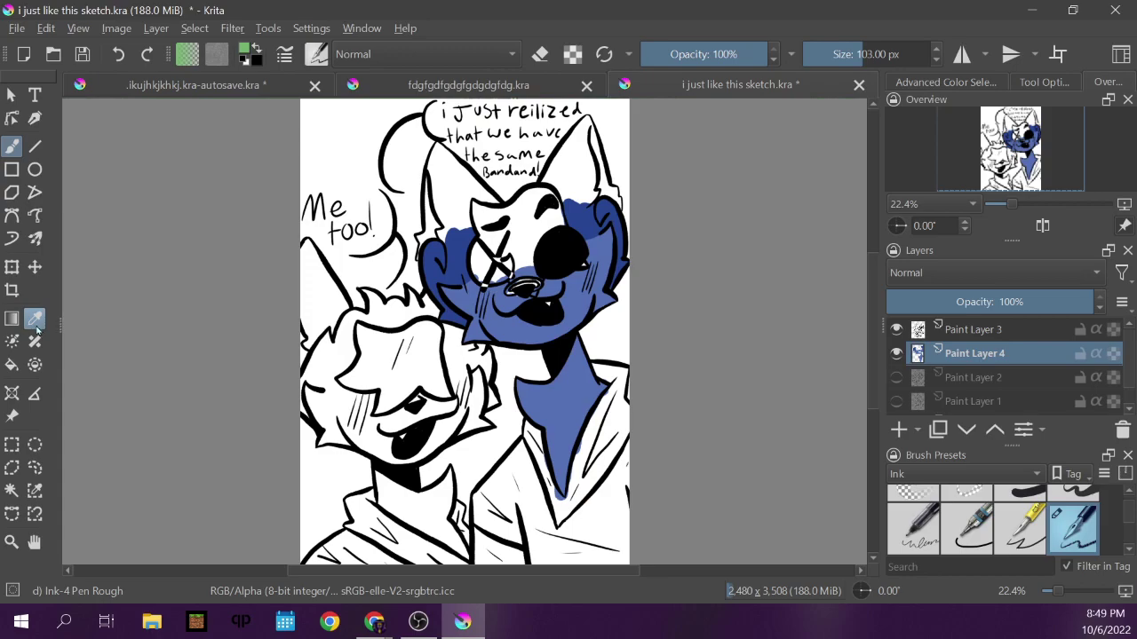
mouse_move(508, 225)
left_mouse_down()
mouse_move(499, 245)
mouse_move(510, 266)
left_mouse_up()
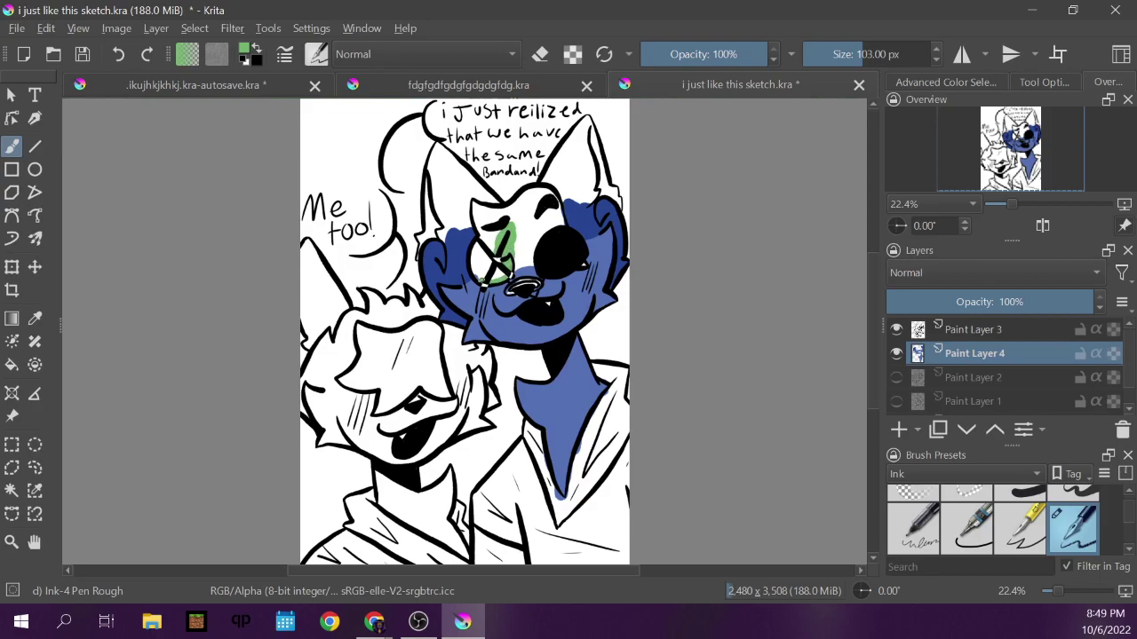
mouse_move(480, 261)
left_mouse_down()
mouse_move(478, 238)
mouse_move(480, 272)
mouse_move(497, 273)
mouse_move(492, 244)
left_mouse_up()
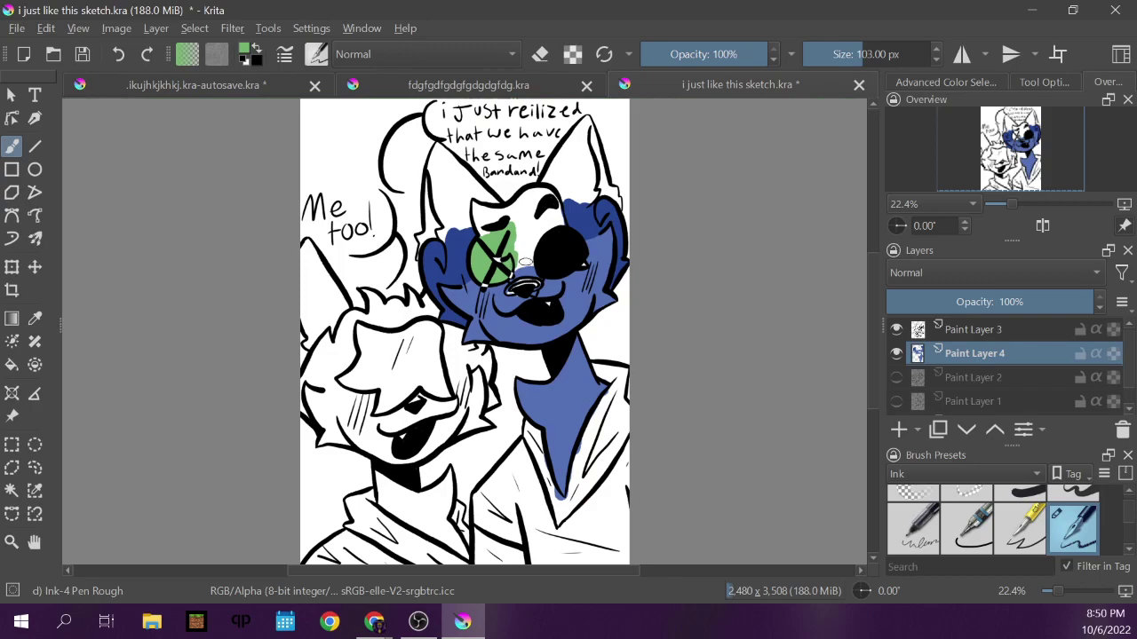
Extend the light green across the taller character's nose bridge and forehead, filling the face patch up to the large black eye.
left_click(513, 278)
left_click_drag(531, 266, 542, 274)
key("ctrl+z")
mouse_move(524, 262)
left_mouse_down()
mouse_move(541, 222)
mouse_move(492, 213)
left_mouse_up()
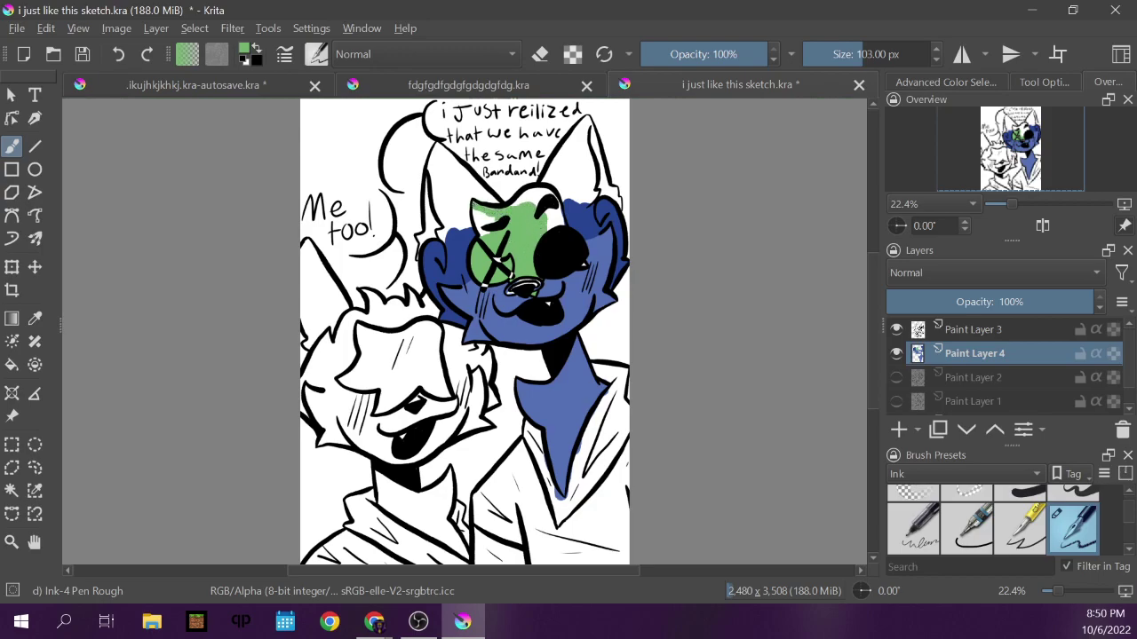
mouse_move(475, 216)
left_mouse_down()
mouse_move(481, 233)
mouse_move(503, 216)
left_mouse_up()
mouse_move(517, 203)
left_mouse_down()
mouse_move(543, 196)
mouse_move(558, 224)
left_mouse_up()
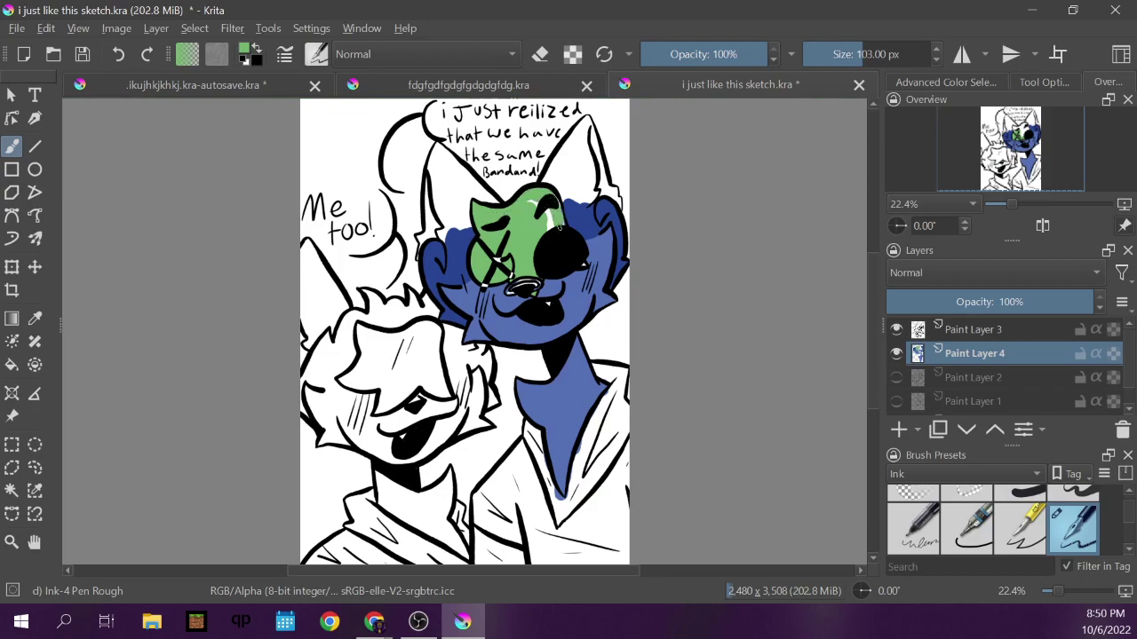
left_click_drag(565, 233, 530, 206)
Try a light green stroke along the edge of the taller character's large black eye.
left_click(11, 542)
left_click_drag(437, 209, 629, 368)
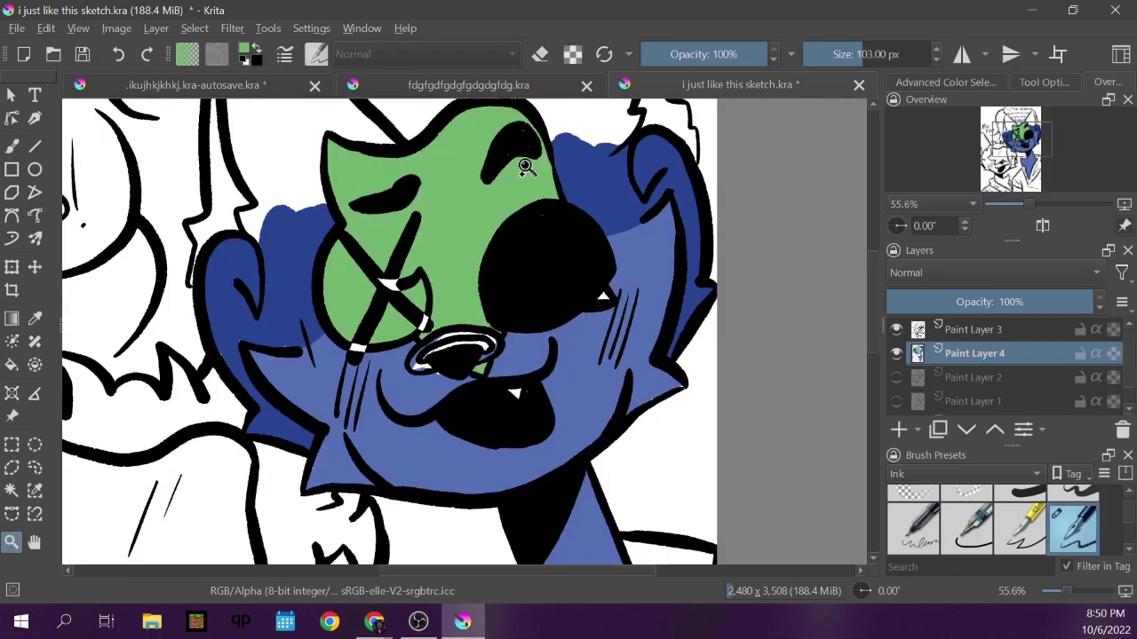
left_click(11, 146)
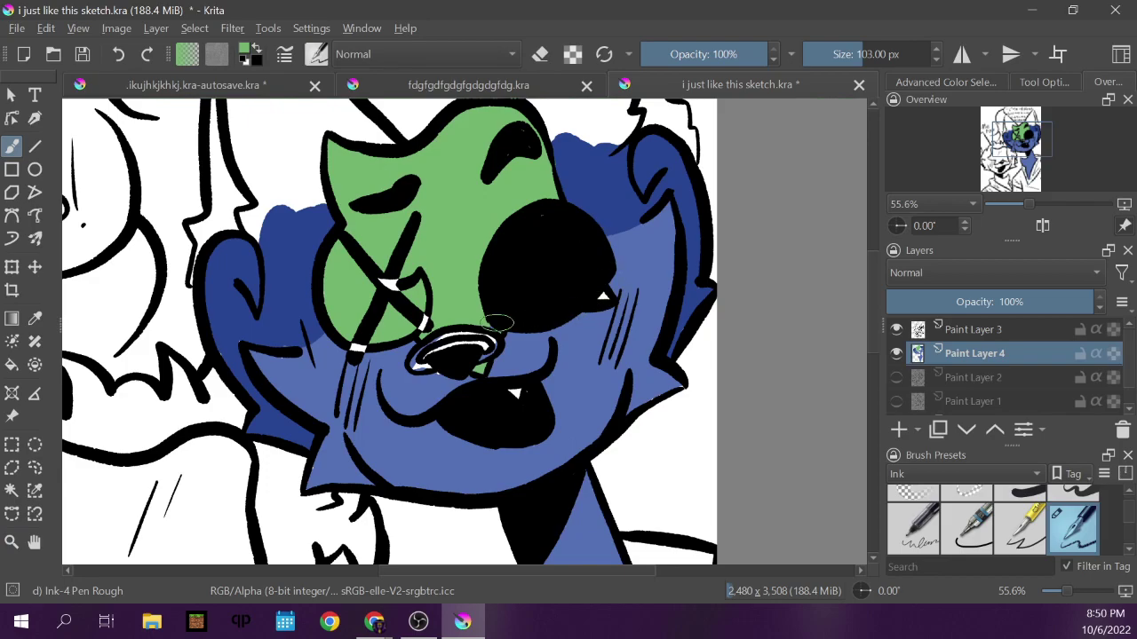
mouse_move(504, 322)
left_mouse_down()
mouse_move(528, 325)
mouse_move(570, 230)
mouse_move(542, 218)
left_mouse_up()
key("ctrl+z")
Sample blue from the taller character's fur and hand-letter "BrB Ra" below the chin on Paint Layer 3.
left_click(34, 319)
left_click(327, 341)
key("b")
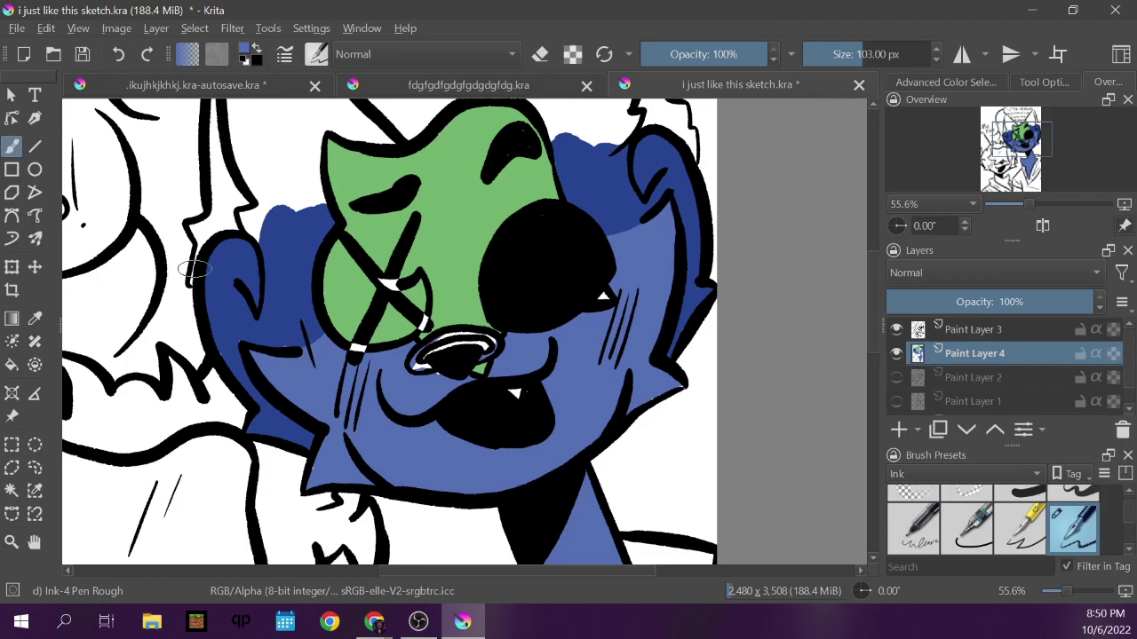
left_click(32, 323)
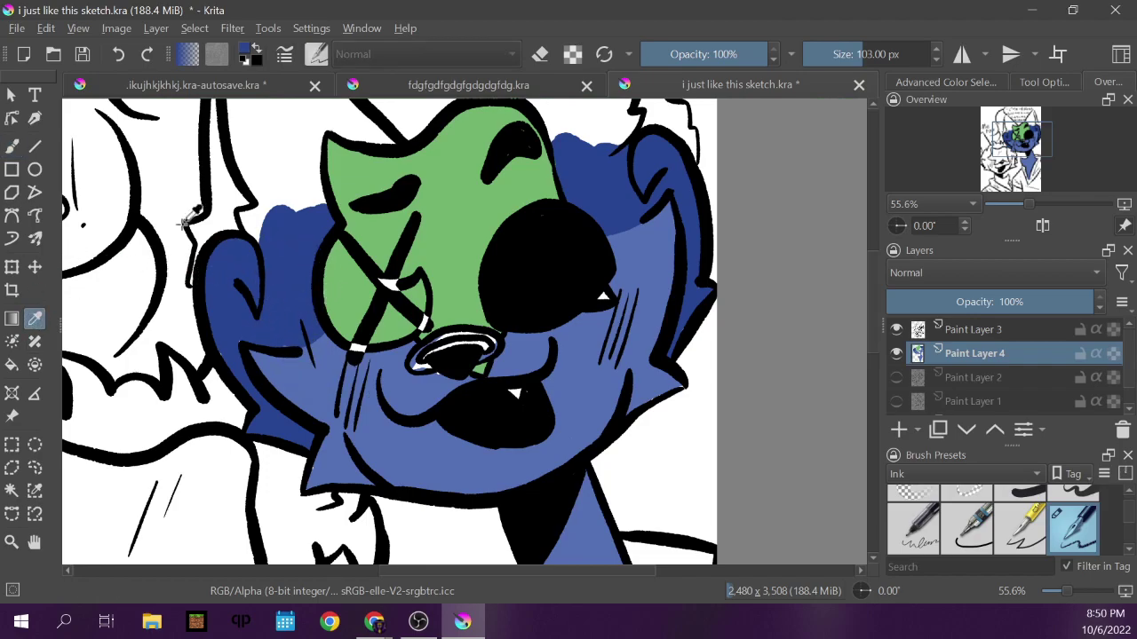
key("b")
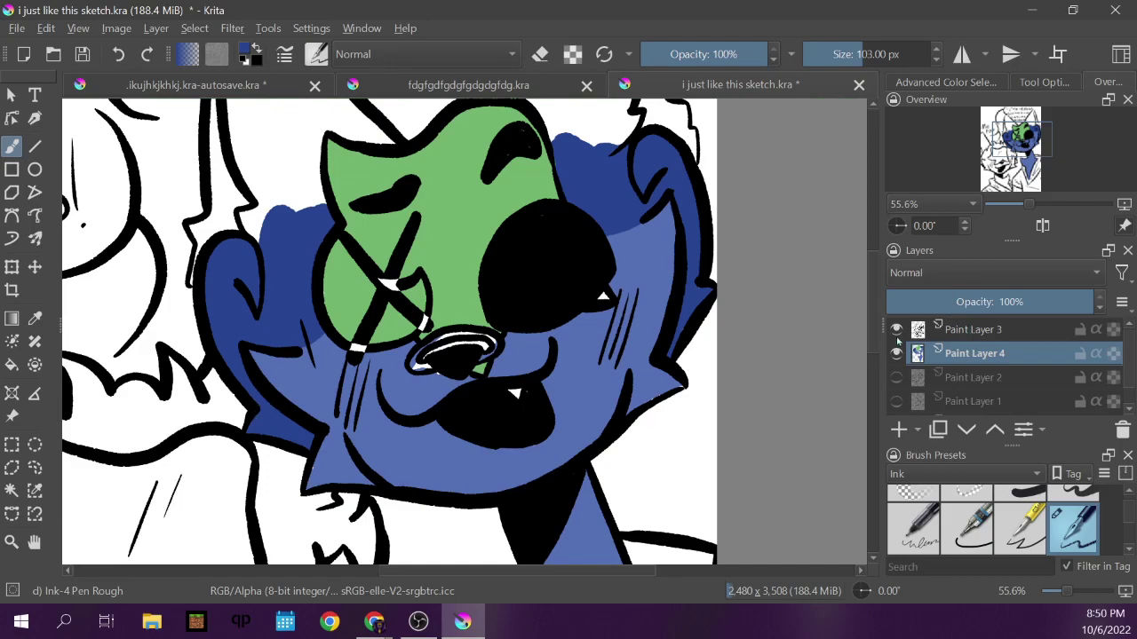
left_click(949, 334)
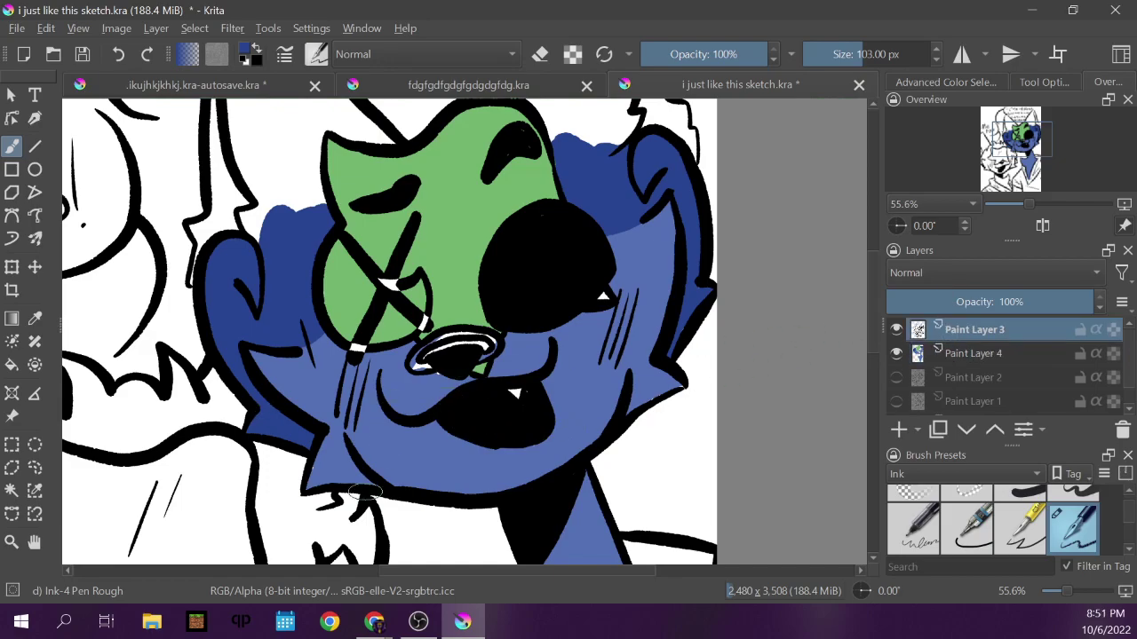
mouse_move(285, 498)
left_mouse_down()
mouse_move(290, 546)
mouse_move(293, 520)
mouse_move(293, 549)
mouse_move(308, 540)
left_mouse_up()
mouse_move(309, 524)
left_mouse_down()
mouse_move(339, 506)
mouse_move(355, 544)
left_mouse_up()
mouse_move(354, 503)
left_mouse_down()
mouse_move(370, 540)
mouse_move(413, 546)
left_mouse_up()
mouse_move(414, 520)
left_mouse_down()
mouse_move(435, 545)
mouse_move(467, 544)
left_mouse_up()
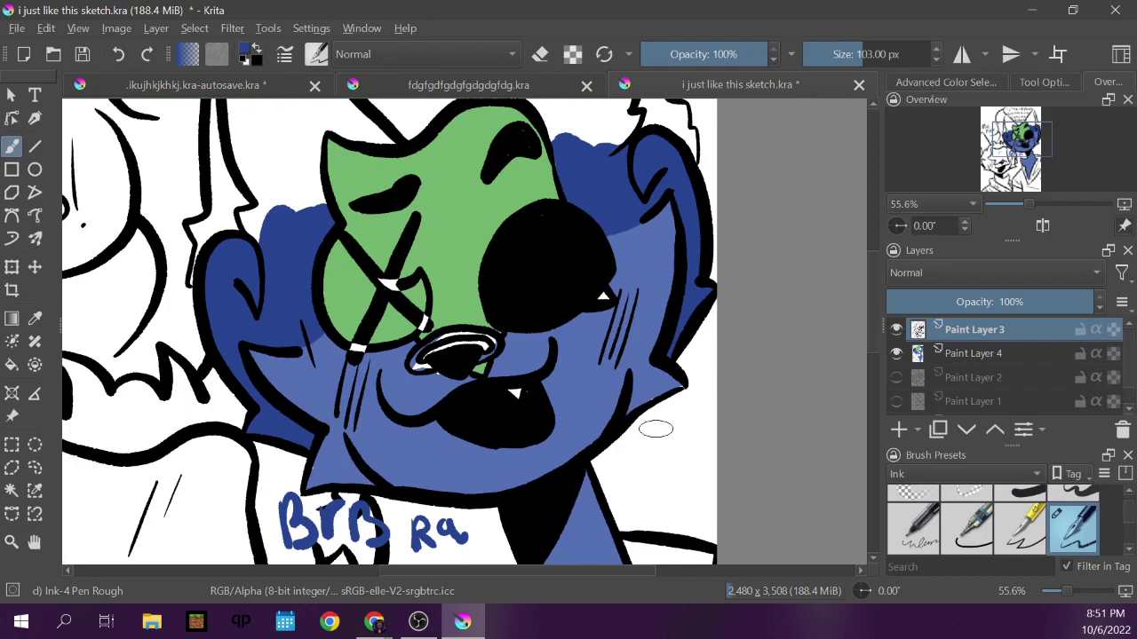
Hand-letter "cookies Ra" in blue over the shorter character's hair, undoing stray strokes.
mouse_move(113, 489)
left_mouse_down()
mouse_move(112, 510)
mouse_move(126, 488)
mouse_move(151, 504)
mouse_move(179, 484)
mouse_move(183, 494)
left_mouse_up()
left_click_drag(188, 484, 212, 492)
mouse_move(165, 524)
left_mouse_down()
mouse_move(163, 553)
mouse_move(164, 536)
mouse_move(173, 549)
mouse_move(207, 549)
left_mouse_up()
left_click(119, 54)
left_click(118, 54)
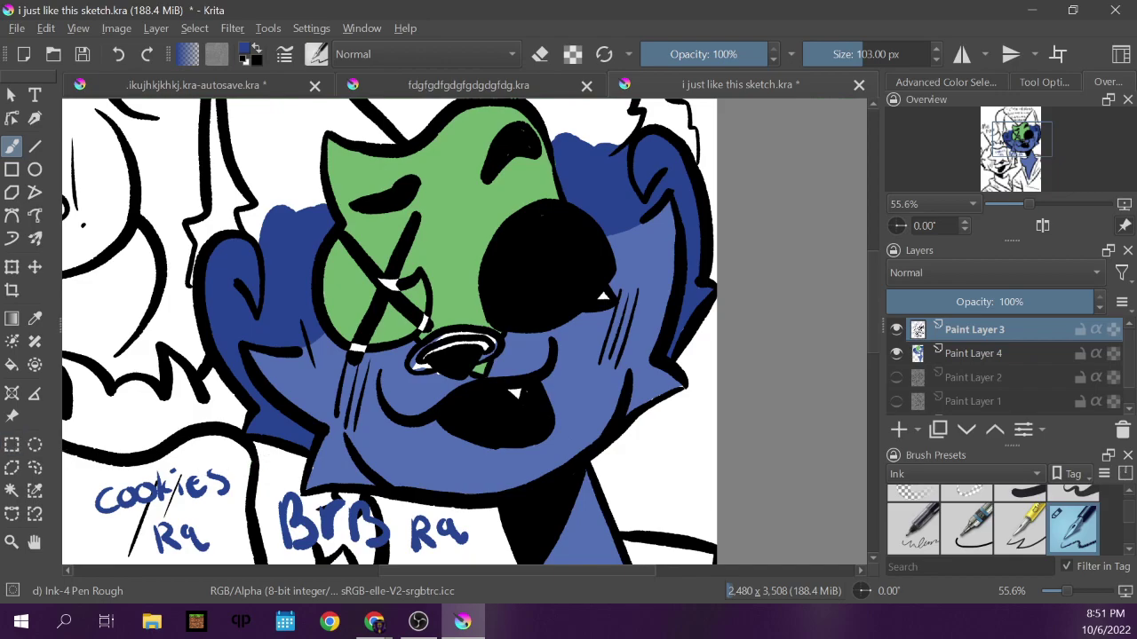
key("alt+Tab")
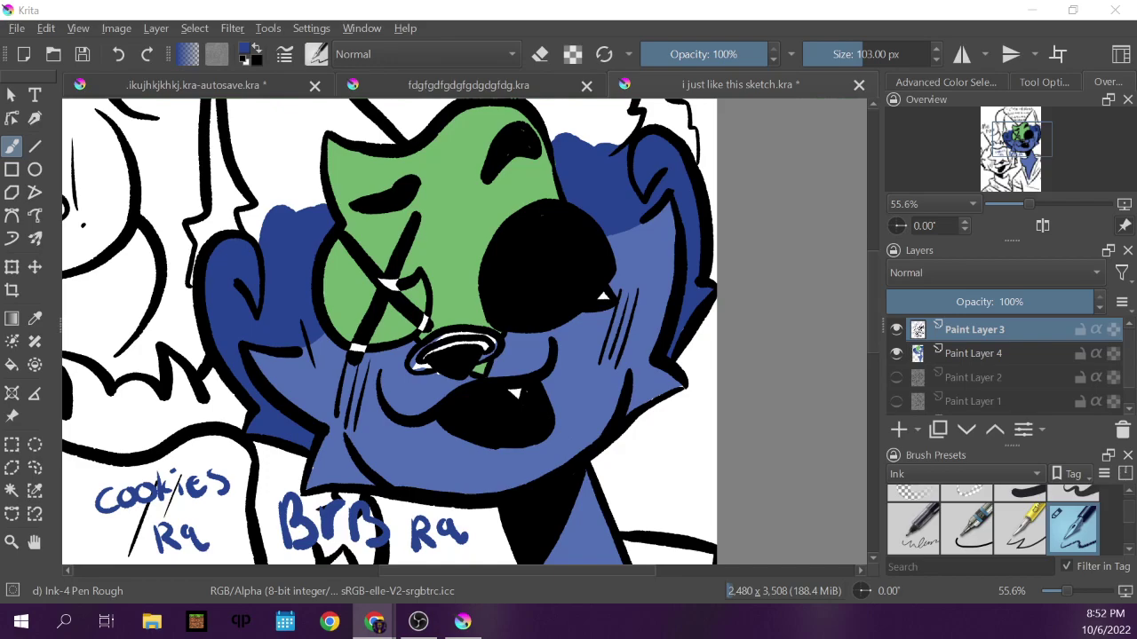
Undo all the blue lettering strokes on Paint Layer 3.
left_click(118, 54)
left_click(118, 55)
left_click(118, 55)
left_click(118, 55)
left_click(118, 54)
left_click(119, 55)
left_click(119, 55)
left_click(119, 56)
left_click(120, 55)
left_click(121, 55)
left_click(122, 56)
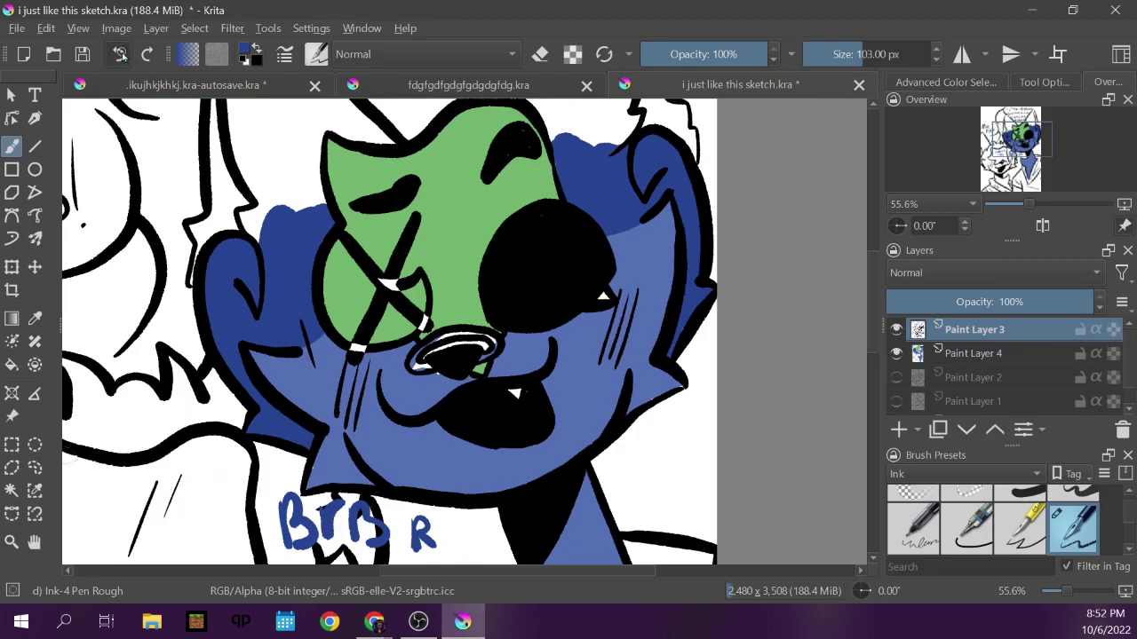
left_click(121, 55)
left_click(122, 56)
left_click(122, 56)
left_click(122, 56)
left_click(121, 55)
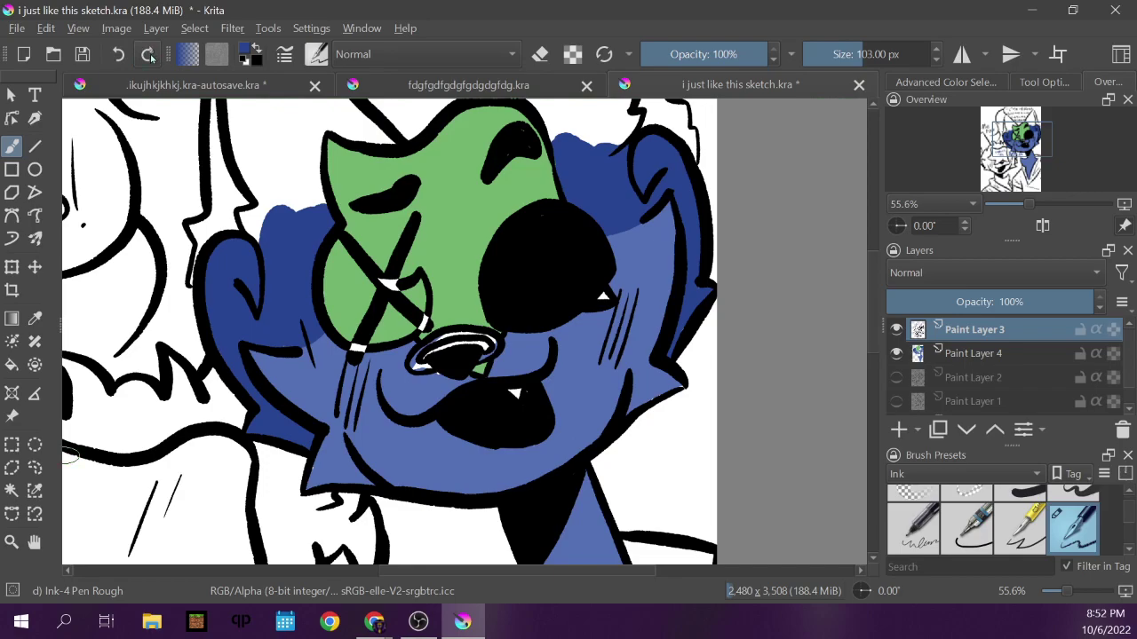
left_click(149, 55)
left_click(118, 54)
Try blue touch-up strokes over the taller character's mouth and cheek tuft on Paint Layer 3, and undo them.
left_click_drag(533, 398, 521, 389)
left_click_drag(307, 458, 318, 477)
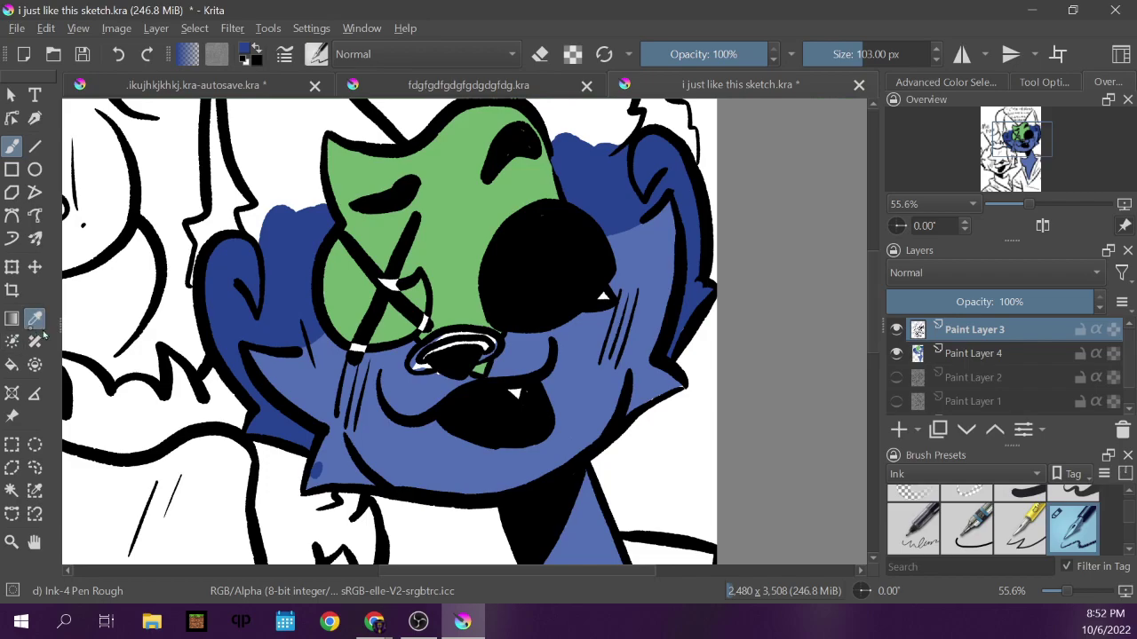
left_click(343, 376, "ctrl")
mouse_move(320, 373)
left_mouse_down()
mouse_move(253, 378)
mouse_move(312, 471)
left_mouse_up()
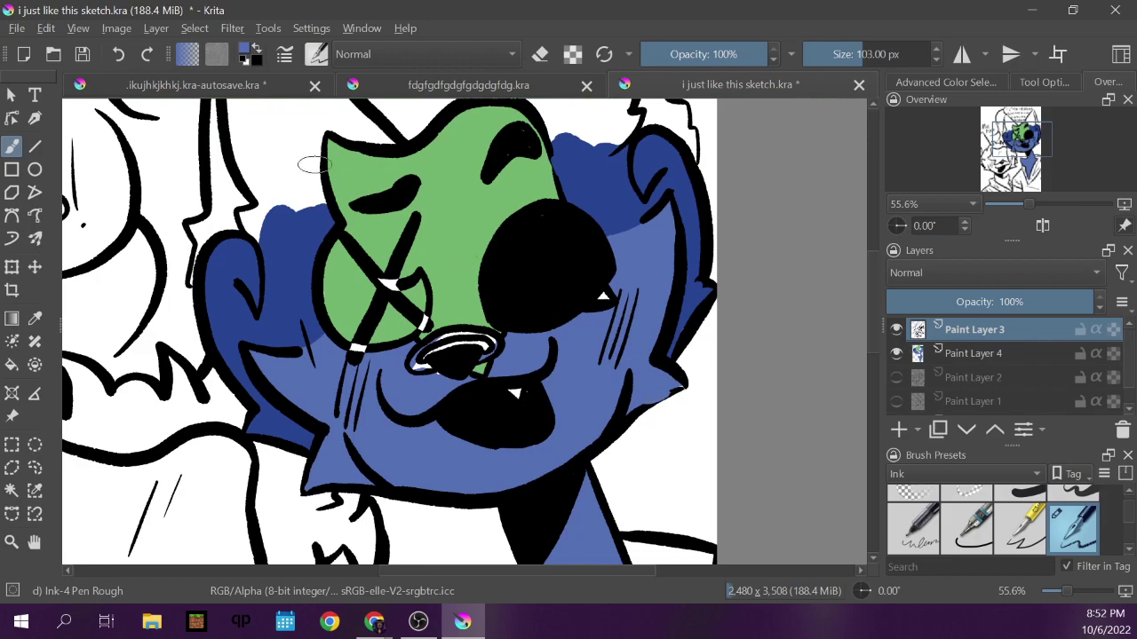
left_click(120, 54)
left_click(121, 54)
left_click(121, 54)
left_click(121, 54)
left_click(121, 54)
Make Paint Layer 4 active and touch up the tip of the taller character's right-hand fur tuft with sampled darker blue.
left_click(975, 359)
left_click_drag(697, 298, 699, 299)
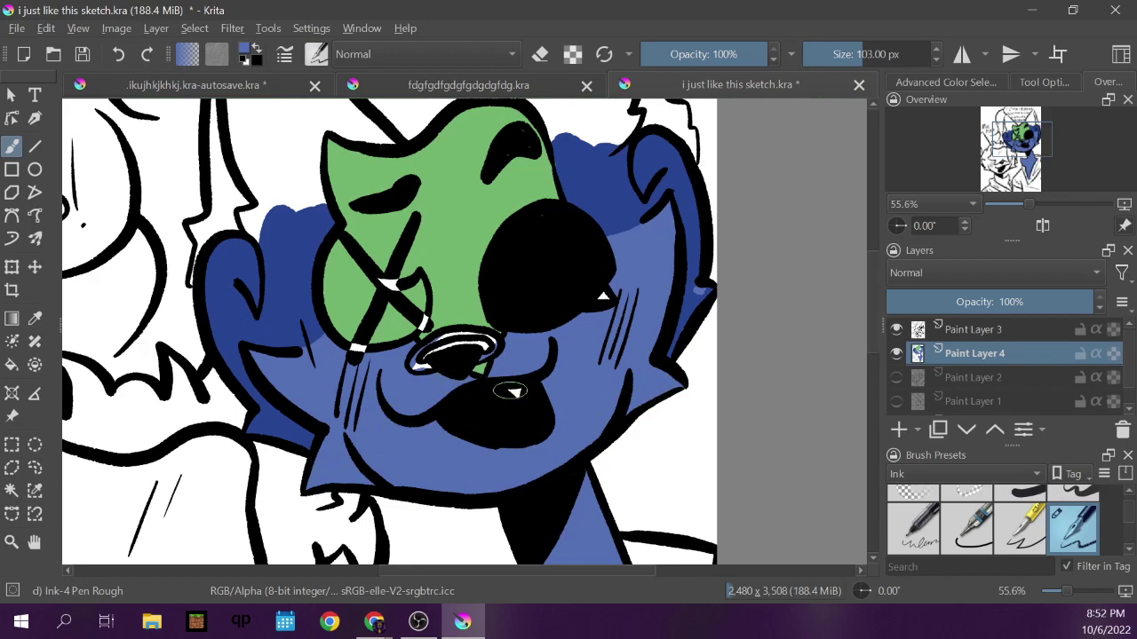
left_click(35, 318)
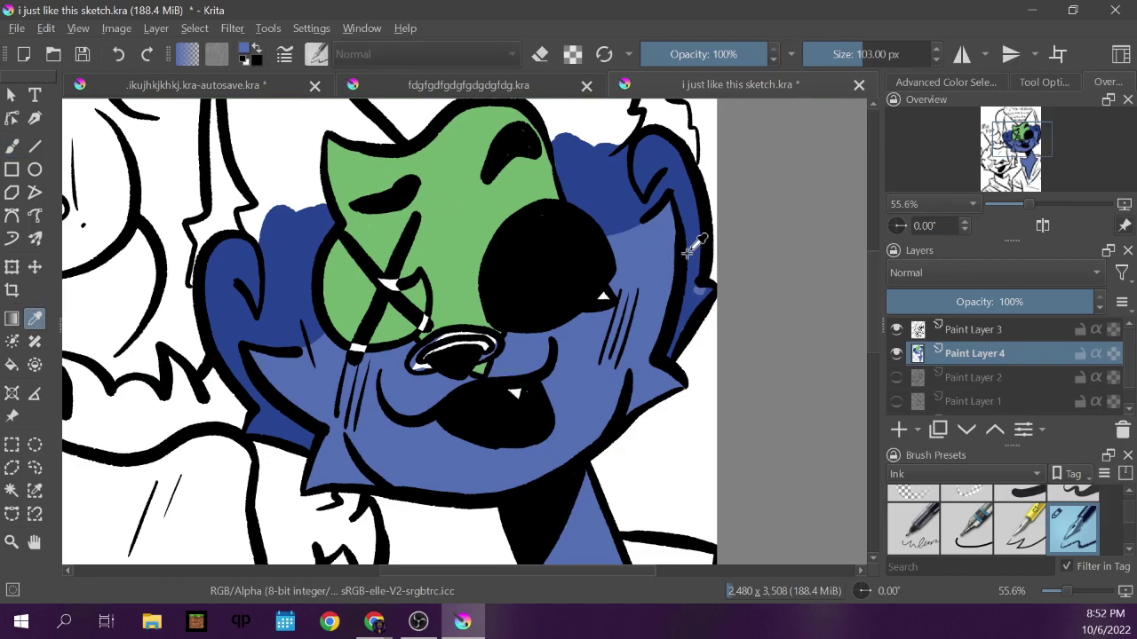
left_click(12, 146)
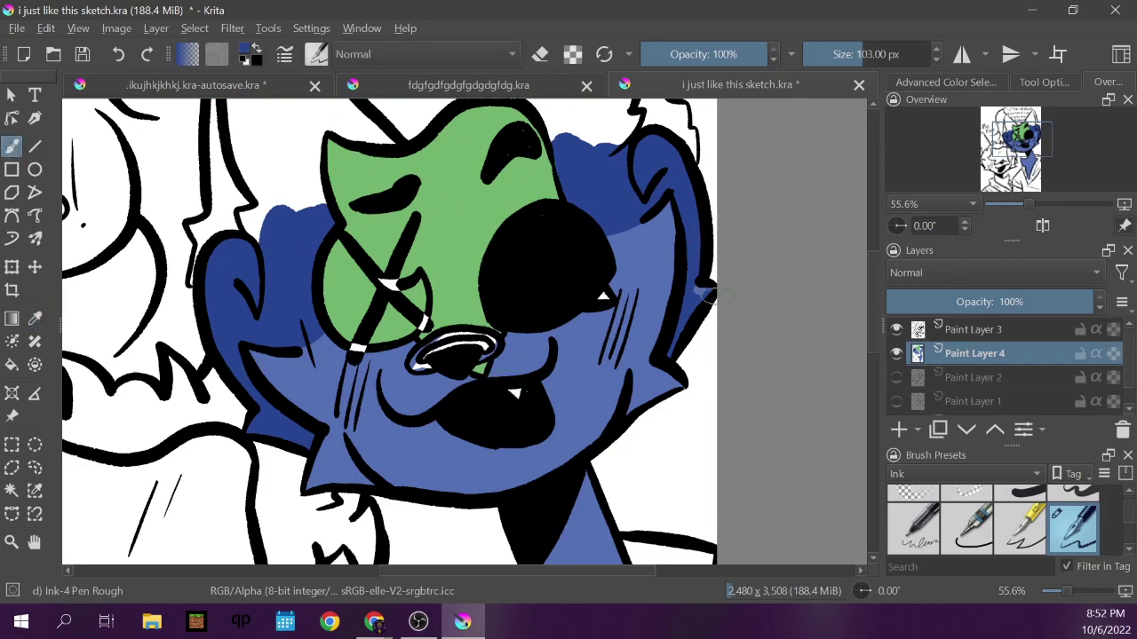
left_click_drag(700, 290, 712, 295)
Sample light green from the face patch and fill the white corner beside the large black eye.
left_click(35, 318)
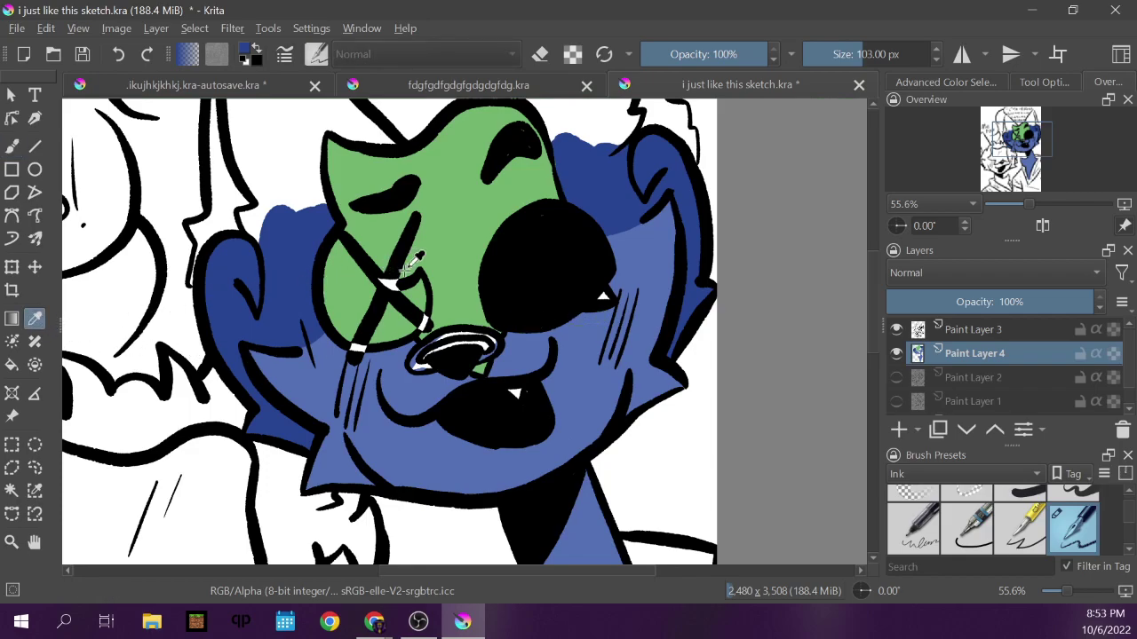
left_click(448, 241)
key("b")
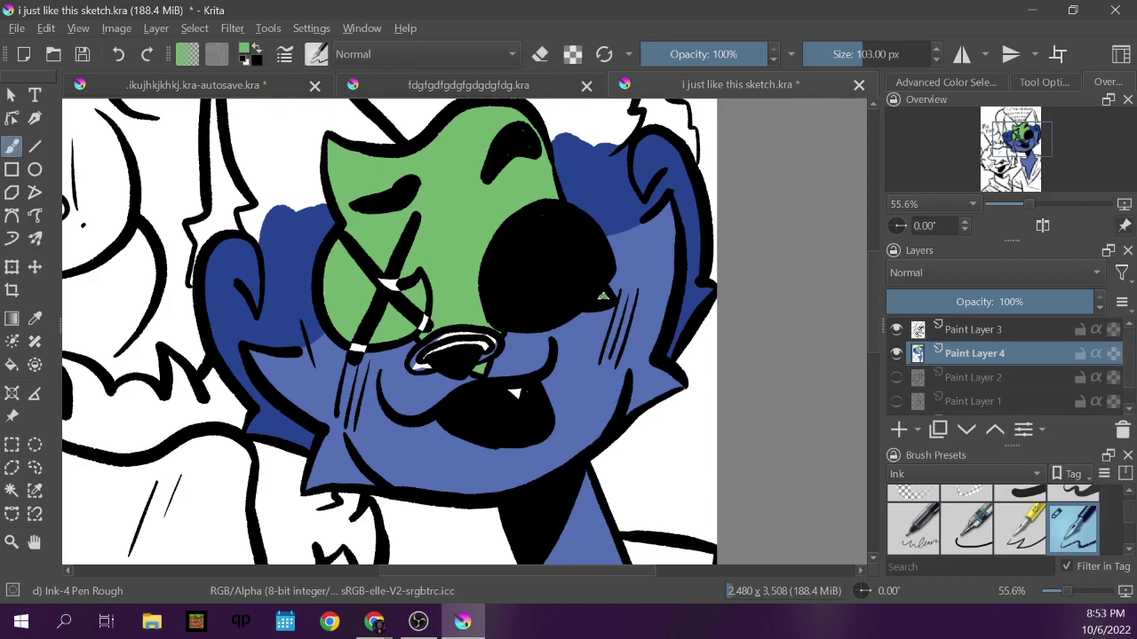
left_click_drag(603, 298, 587, 293)
Make Paint Layer 3 active, sample black from the large eye, and touch up the ink around the taller character's fang.
left_click(949, 331)
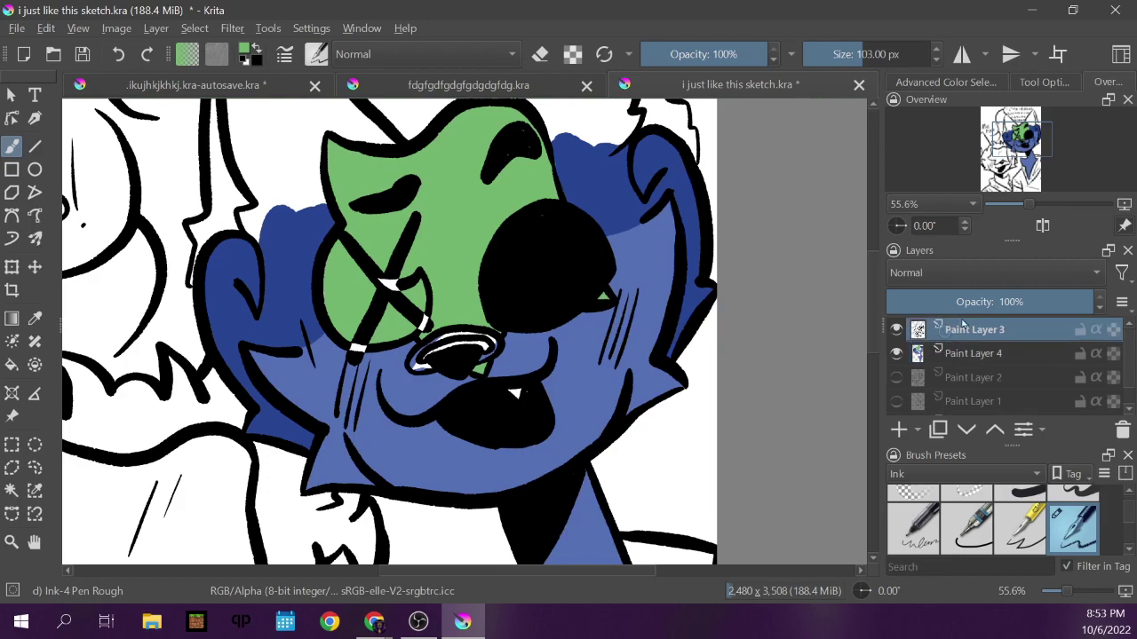
left_click(963, 83)
left_click(546, 234)
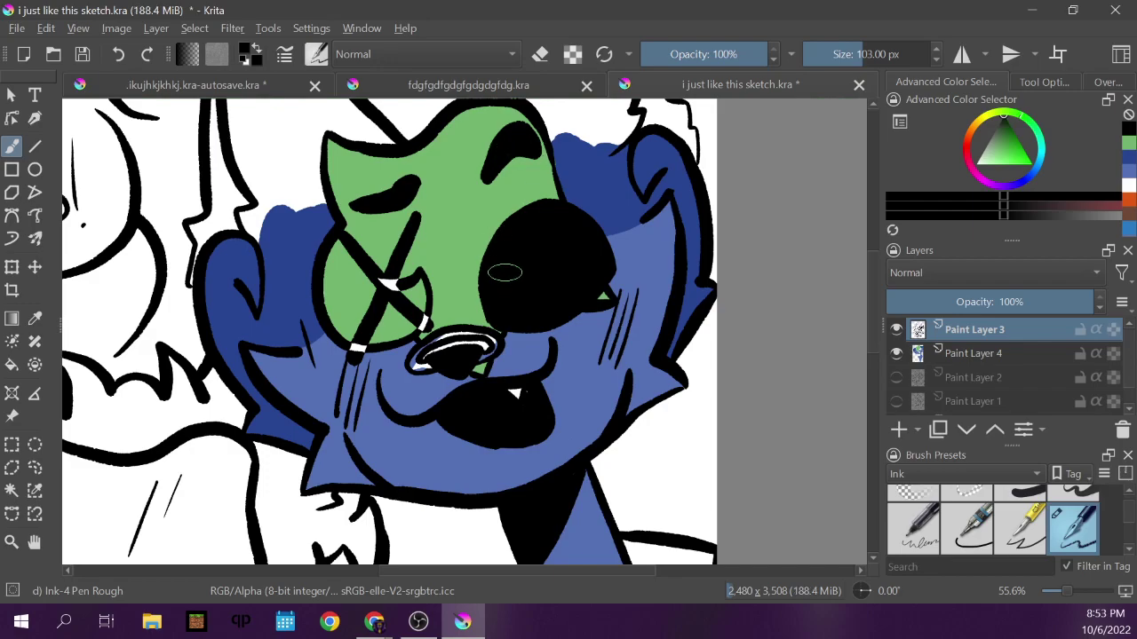
left_click(1110, 83)
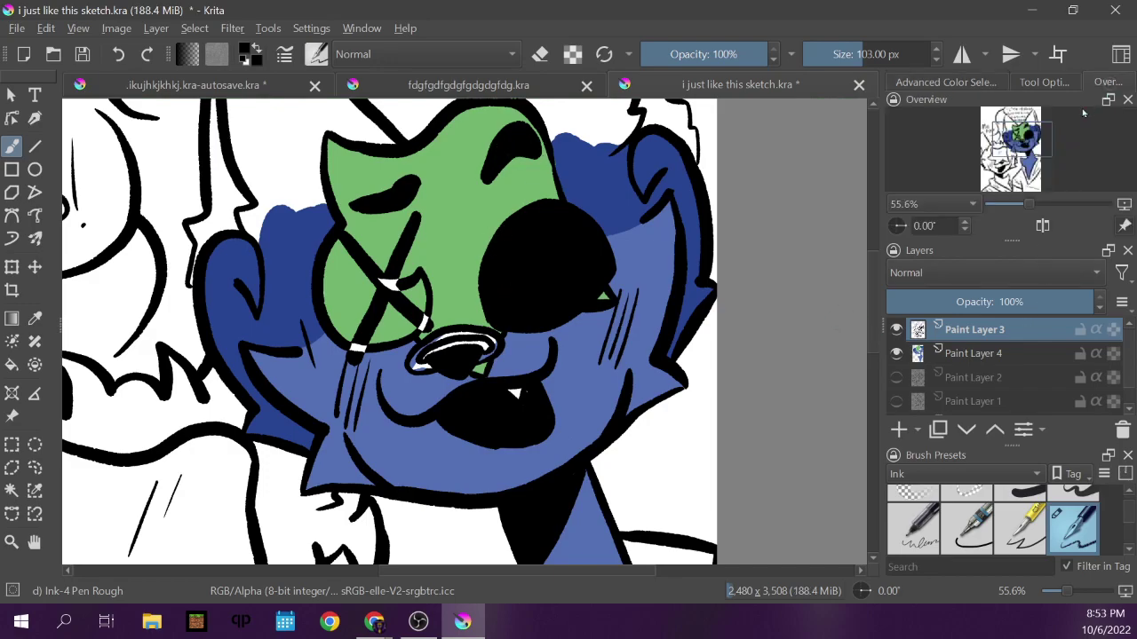
left_click(935, 205)
left_click(934, 198)
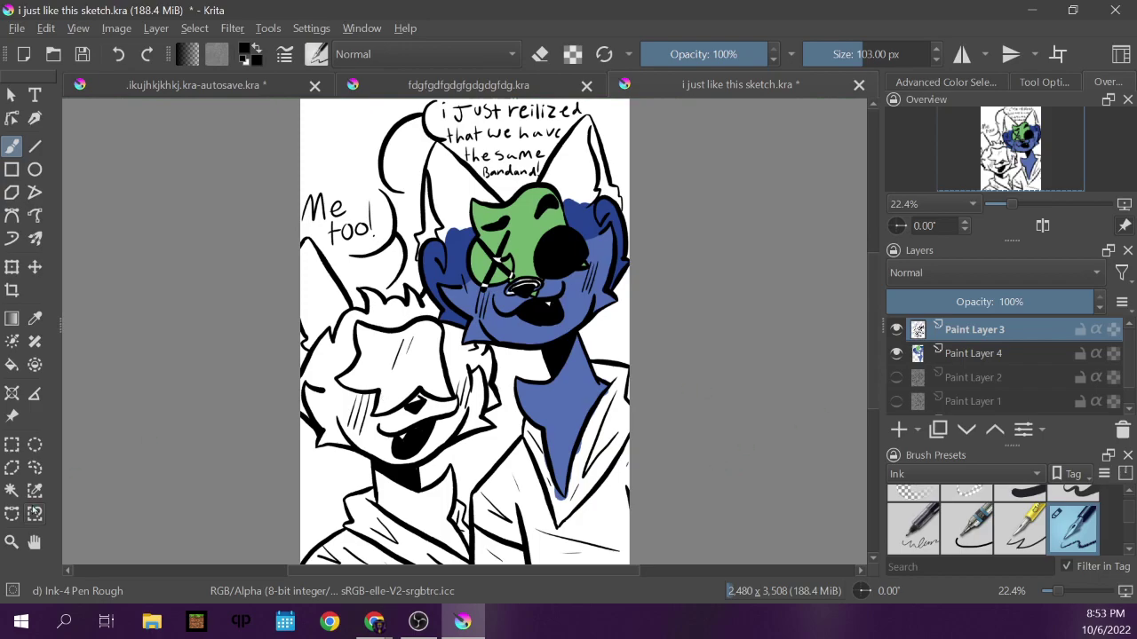
left_click(12, 541)
left_click_drag(428, 181, 658, 378)
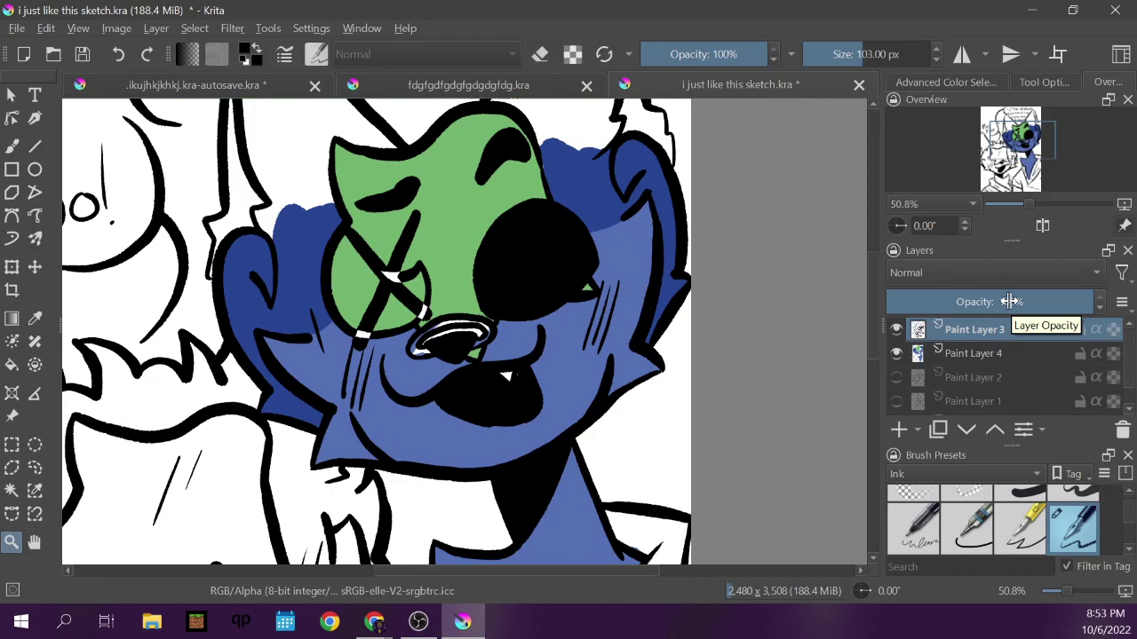
left_click(12, 146)
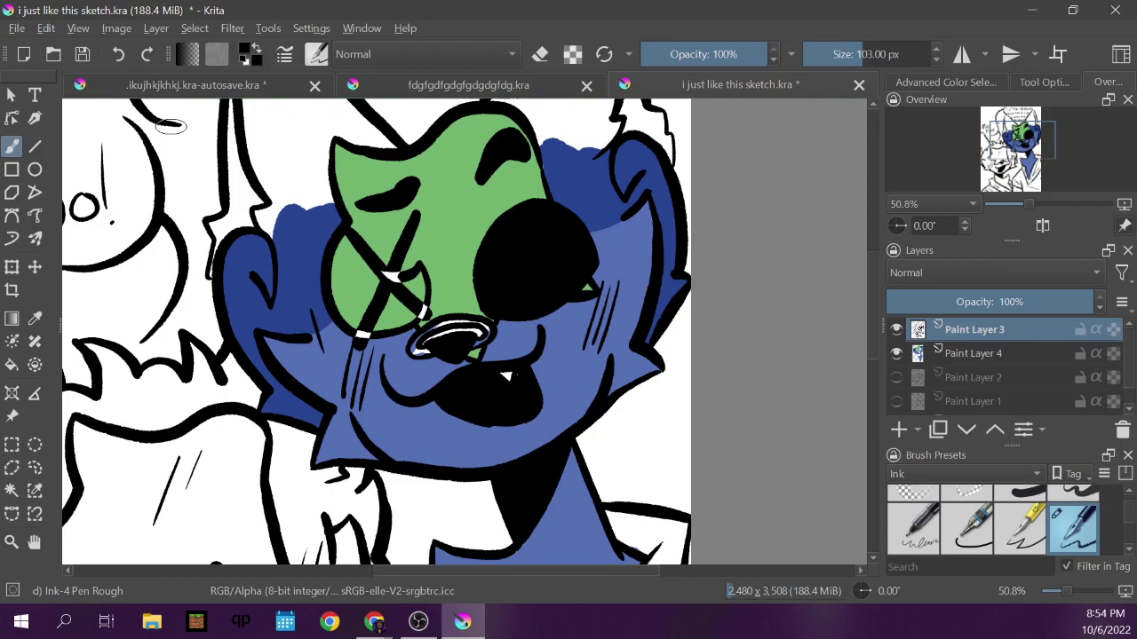
left_click_drag(531, 381, 516, 377)
Make Paint Layer 4 active and sample the darker blue and the light green from the taller character's head.
left_click(973, 355)
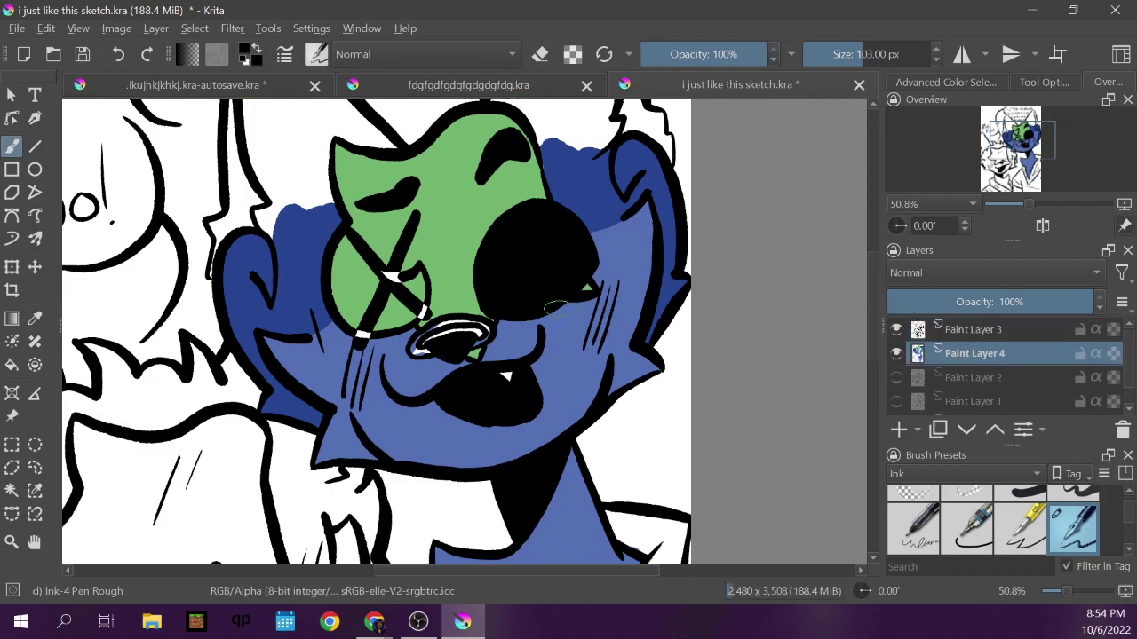
left_click(34, 318)
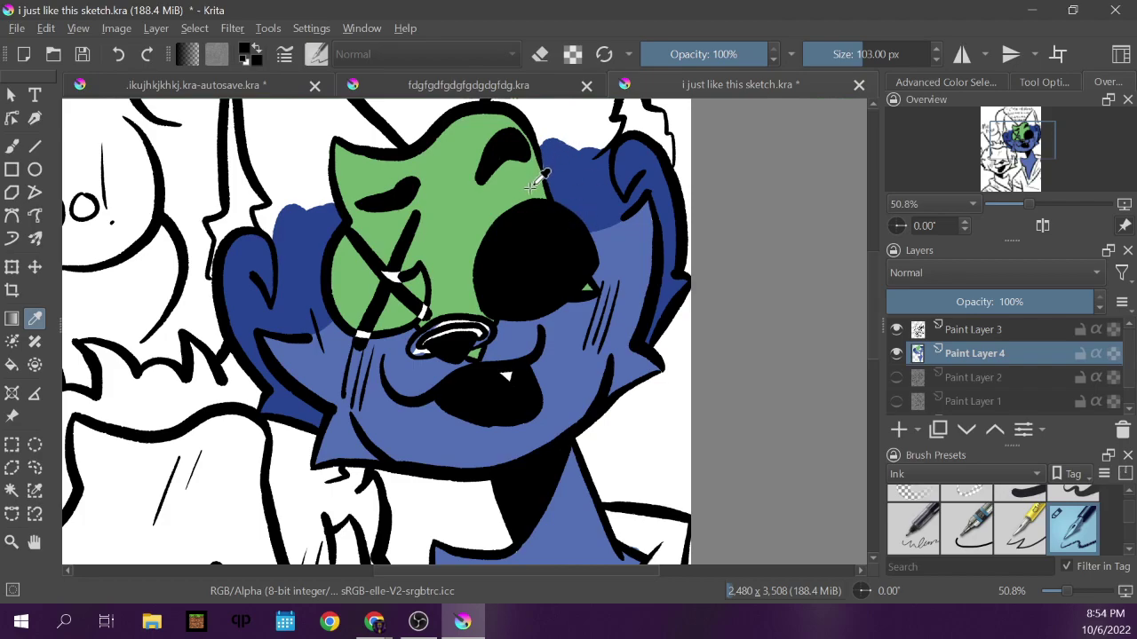
left_click(565, 176)
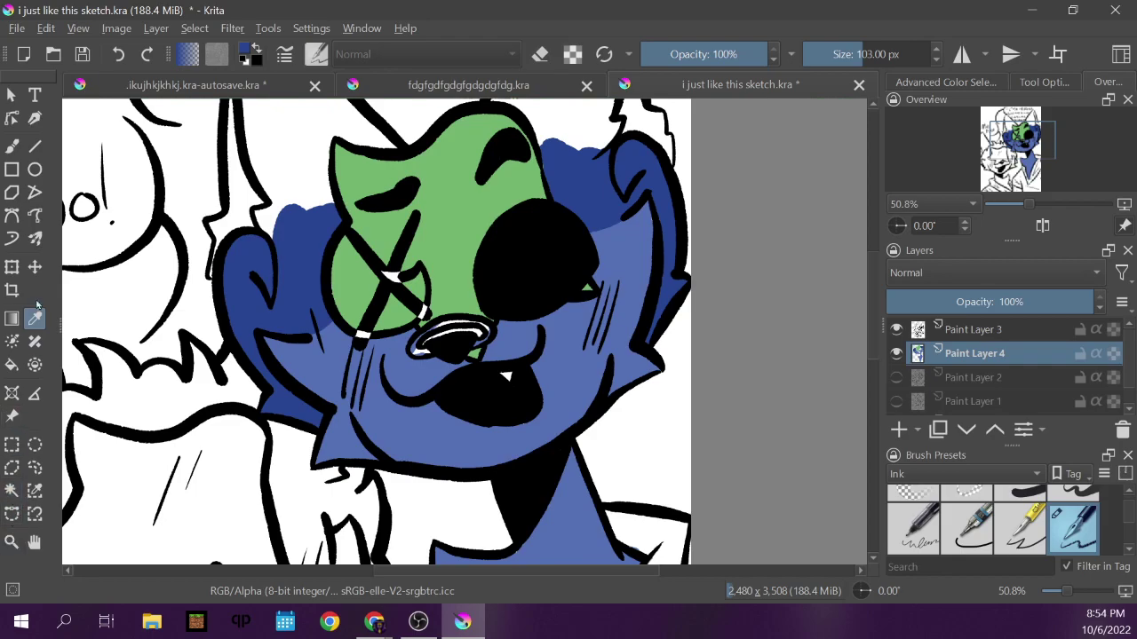
left_click(12, 145)
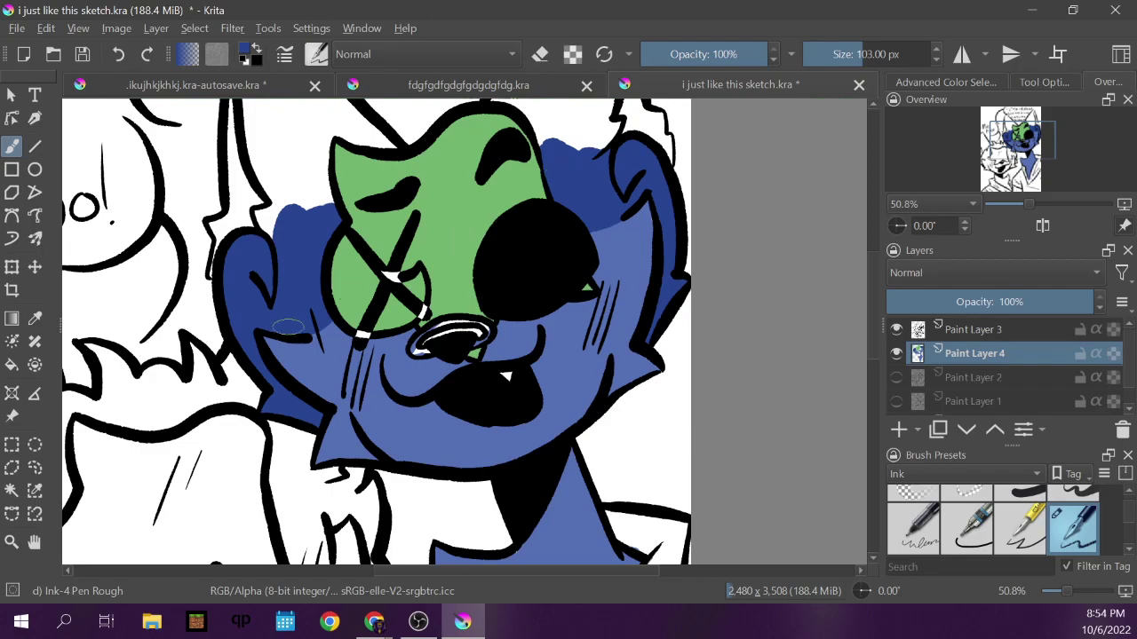
left_click(34, 318)
left_click(351, 280)
left_click(12, 146)
Sample dark navy from the ear fur in the earlier character drawing and fill the outer fur strip of the taller character's left-hand ear.
left_click(435, 87)
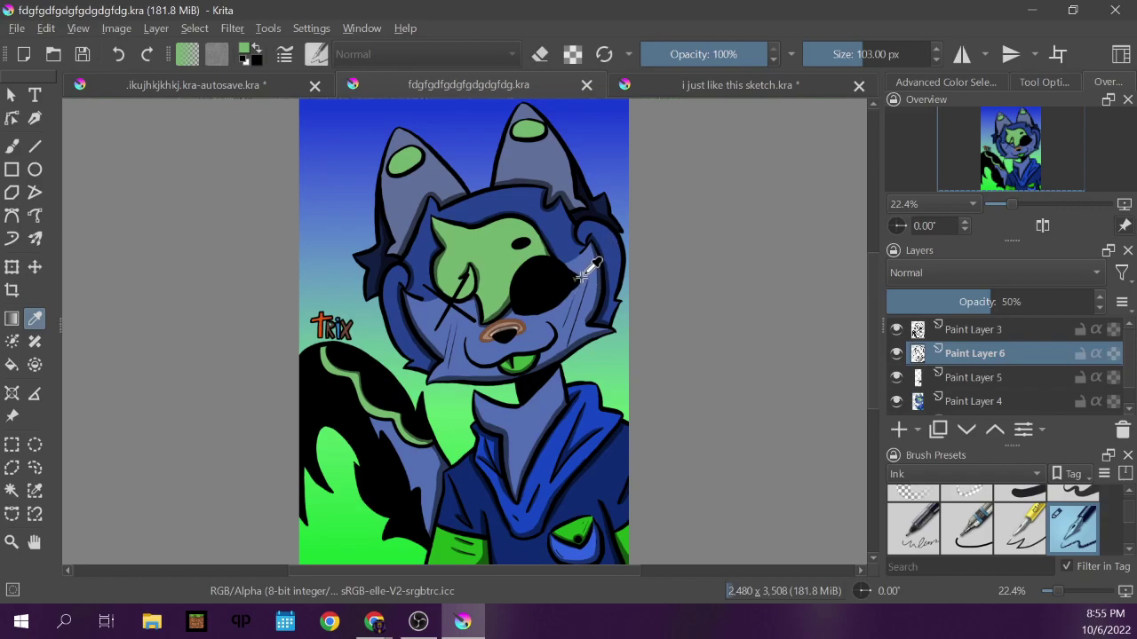
left_click(374, 255)
left_click(662, 86)
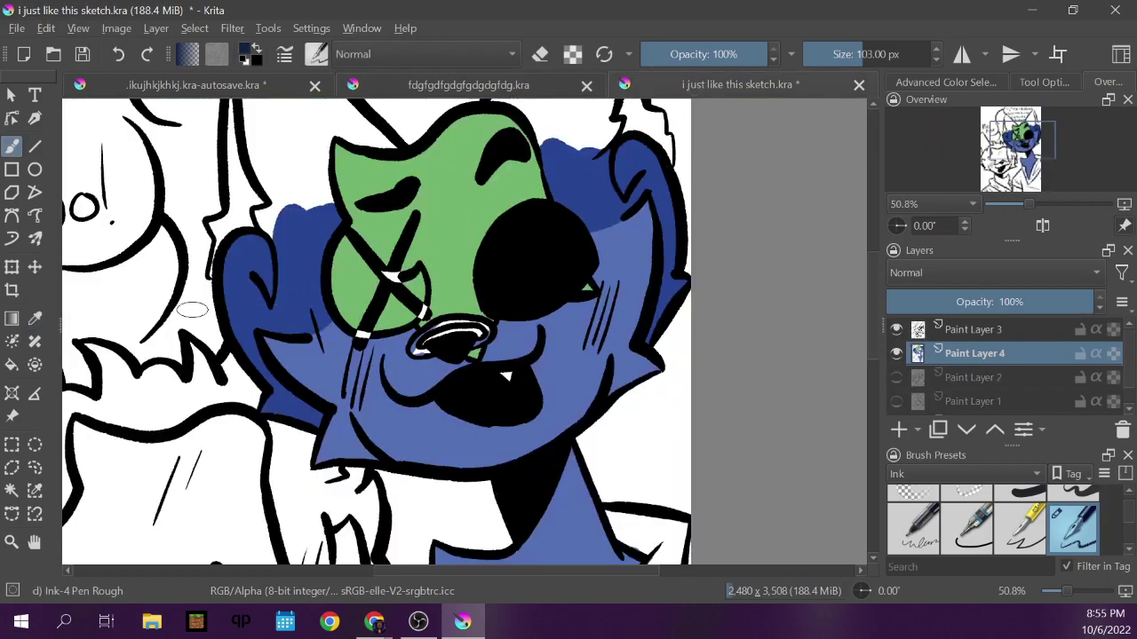
left_click_drag(466, 572, 430, 572)
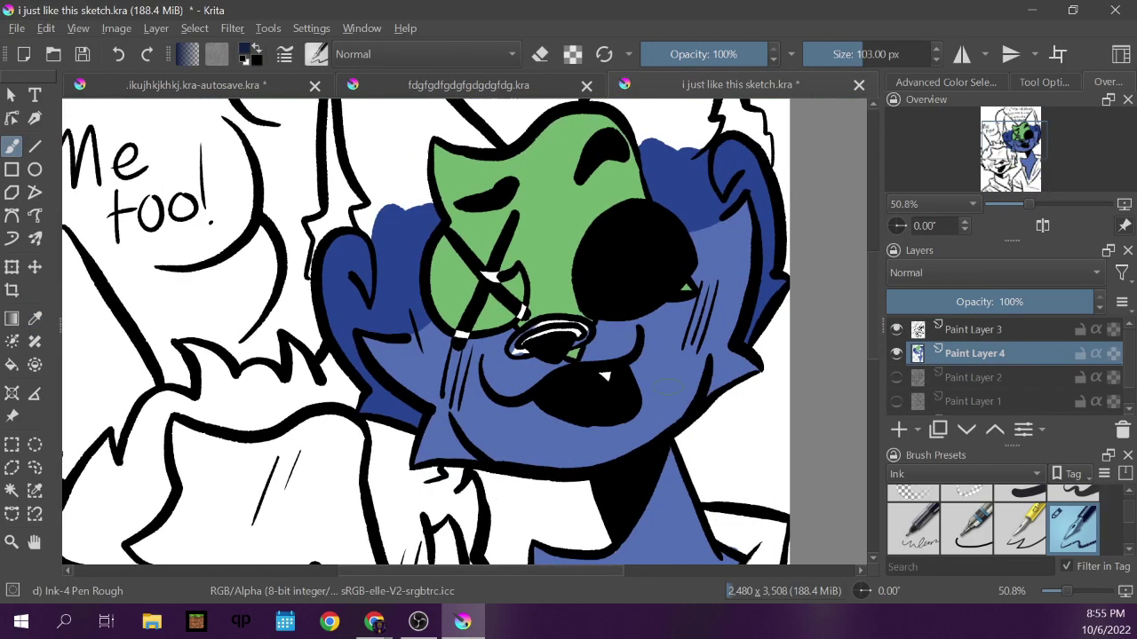
mouse_move(873, 329)
left_mouse_down()
mouse_move(873, 289)
mouse_move(874, 304)
left_mouse_up()
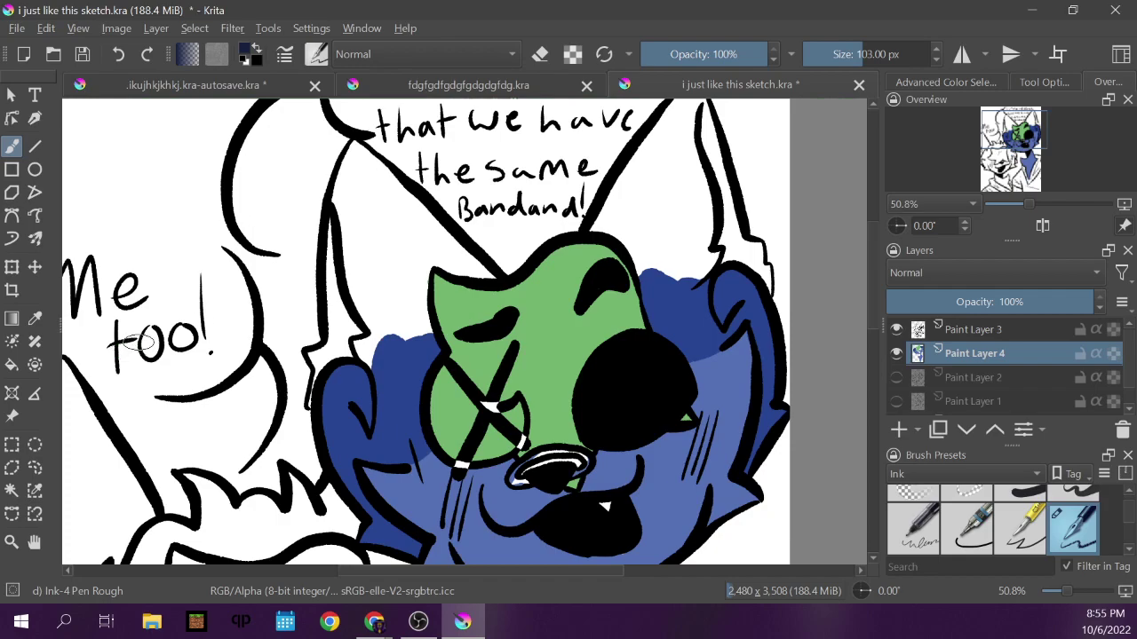
mouse_move(329, 227)
left_mouse_down()
mouse_move(332, 310)
mouse_move(345, 327)
mouse_move(331, 263)
left_mouse_up()
mouse_move(352, 327)
left_mouse_down()
mouse_move(373, 350)
mouse_move(358, 342)
mouse_move(363, 329)
mouse_move(344, 333)
mouse_move(349, 354)
mouse_move(318, 367)
left_mouse_up()
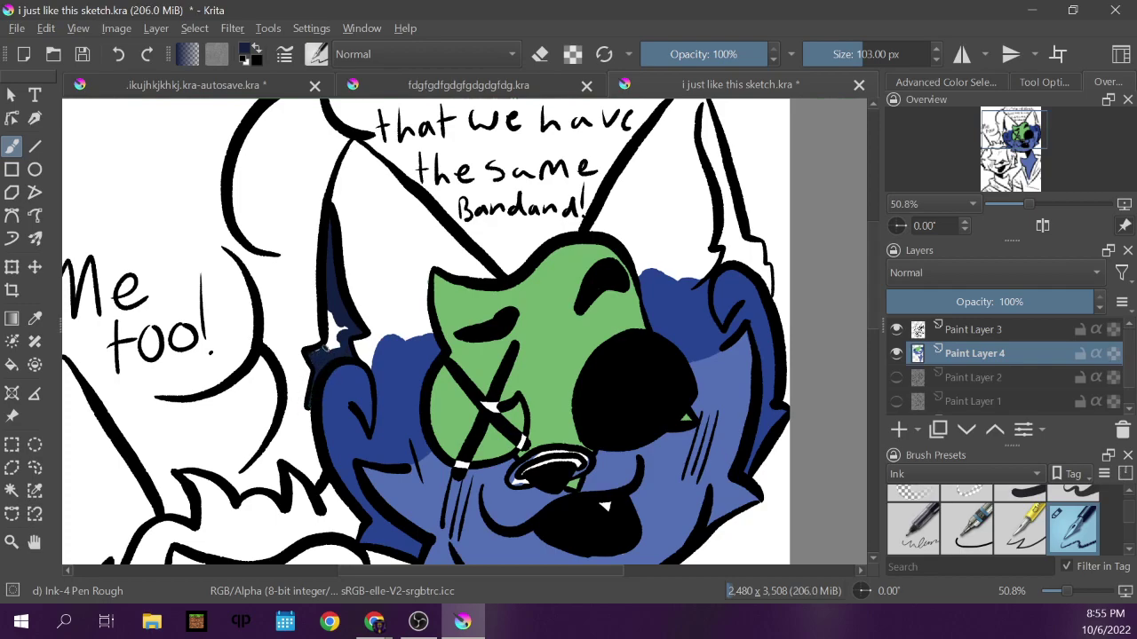
mouse_move(333, 338)
left_mouse_down()
mouse_move(329, 304)
mouse_move(340, 334)
left_mouse_up()
Fill the outer fur strip of the taller character's right-hand ear with the same dark navy.
left_click_drag(445, 572, 503, 572)
scroll(869, 302, "up", 3)
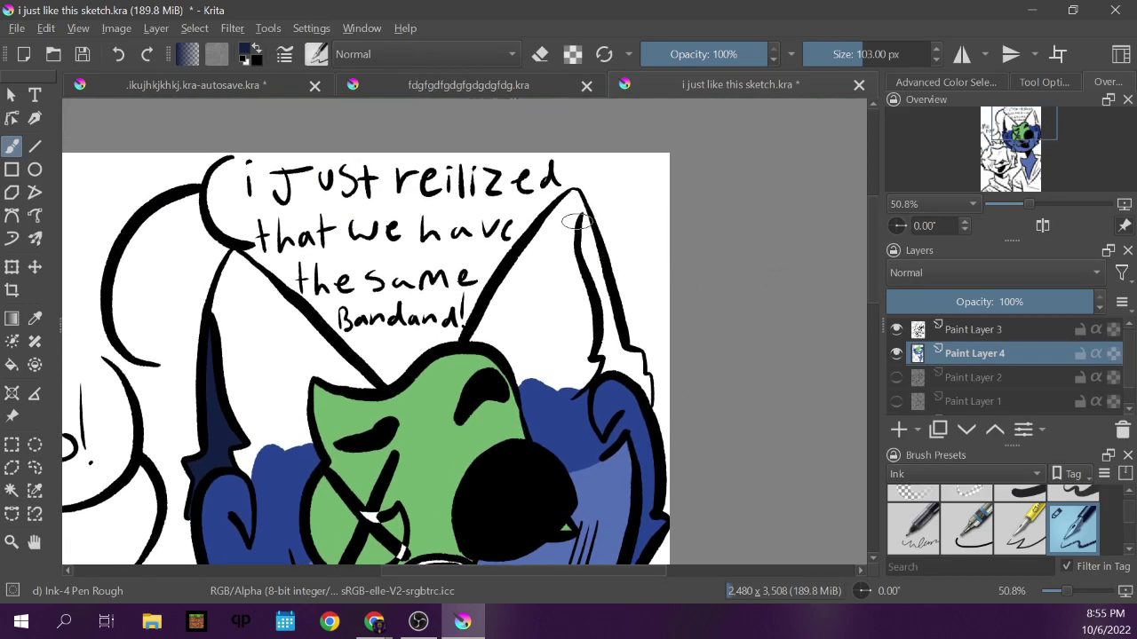
mouse_move(581, 221)
left_mouse_down()
mouse_move(608, 316)
mouse_move(604, 372)
mouse_move(652, 404)
left_mouse_up()
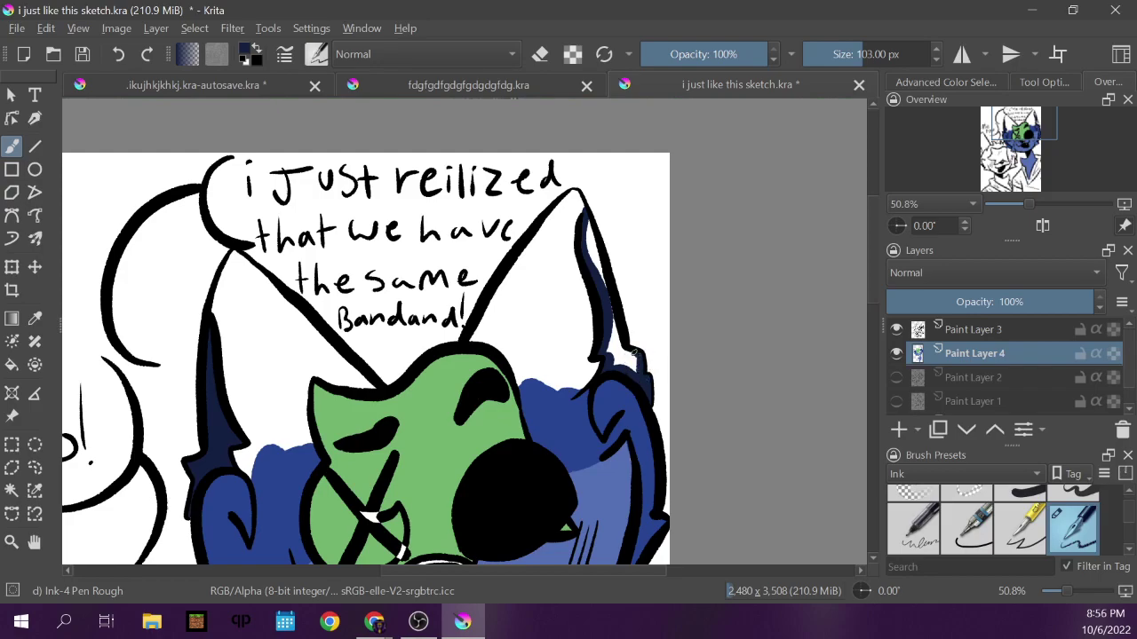
left_click_drag(620, 349, 602, 297)
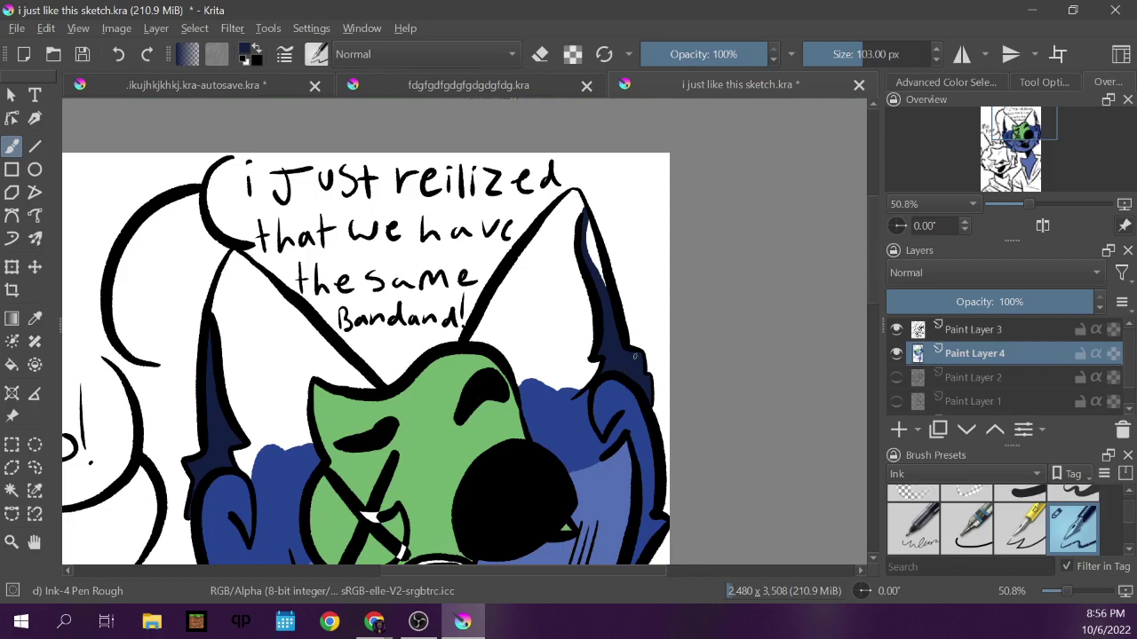
mouse_move(611, 293)
left_mouse_down()
mouse_move(588, 222)
mouse_move(592, 256)
mouse_move(588, 239)
left_mouse_up()
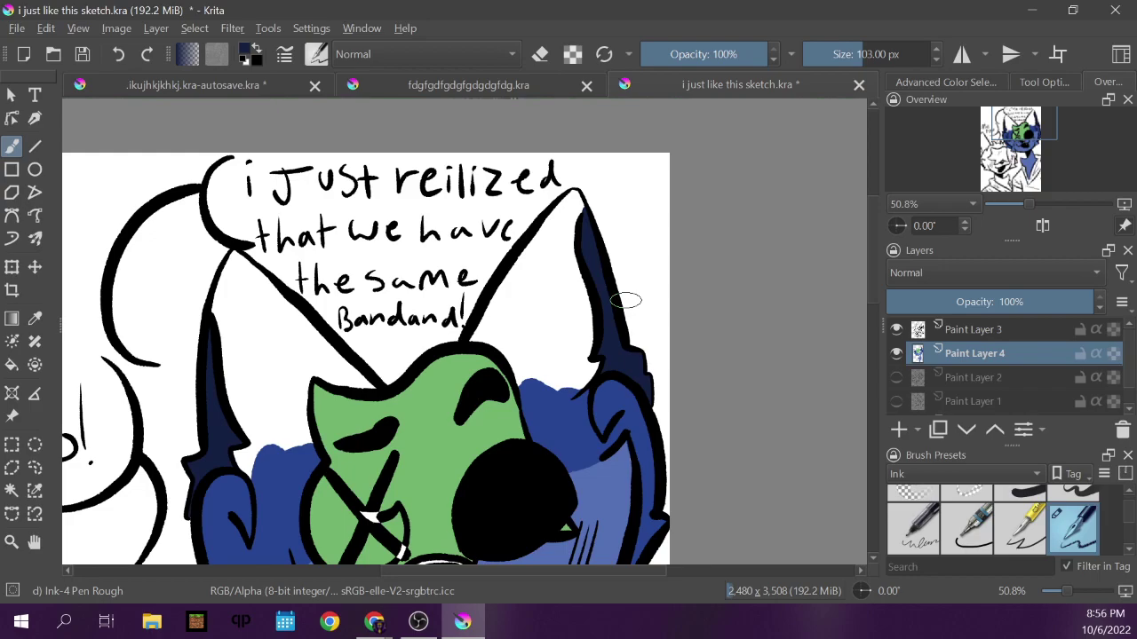
Sample greyish blue from the earlier character drawing and paint along the base of the right-hand ear, around the green patch.
scroll(871, 346, "down", 5)
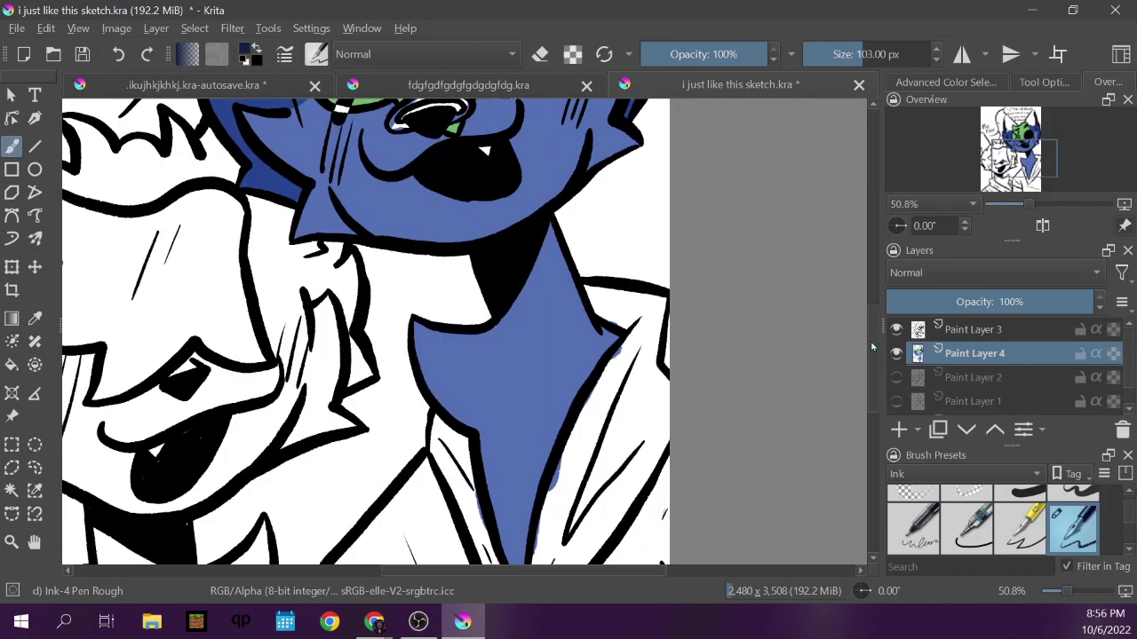
scroll(871, 346, "up", 5)
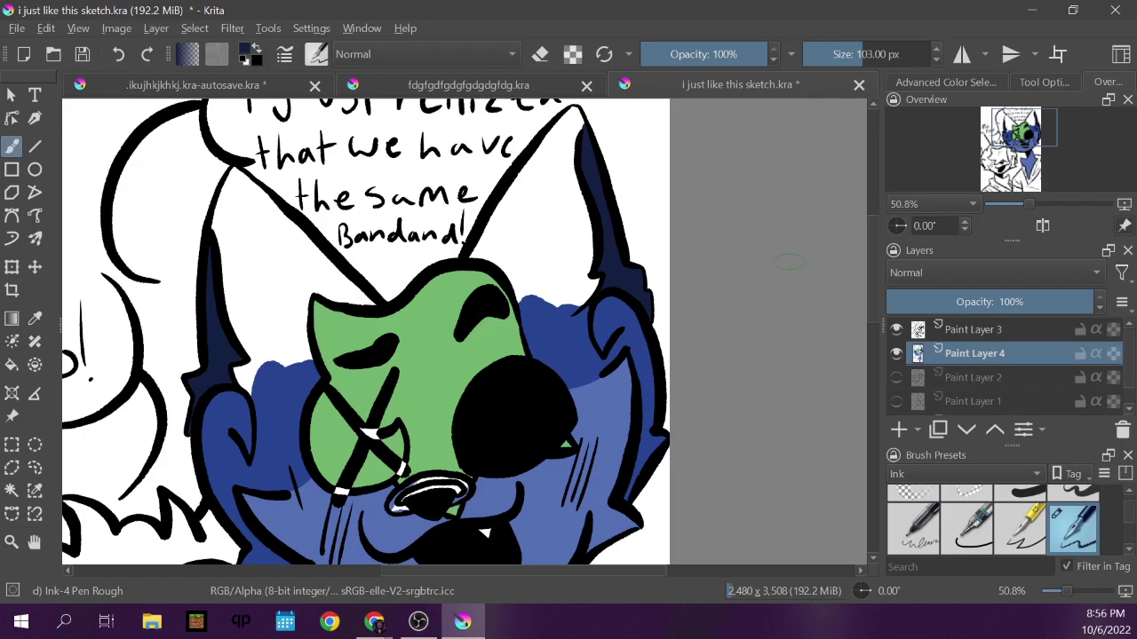
scroll(872, 348, "down", 2)
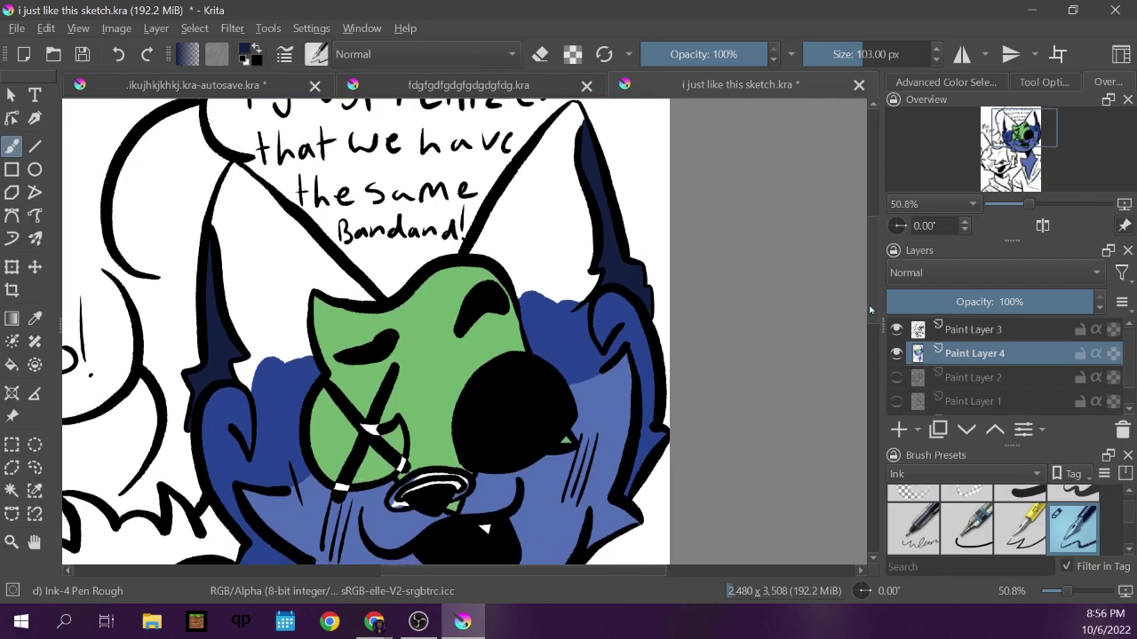
left_click(443, 88)
left_click(34, 318)
left_click(736, 85)
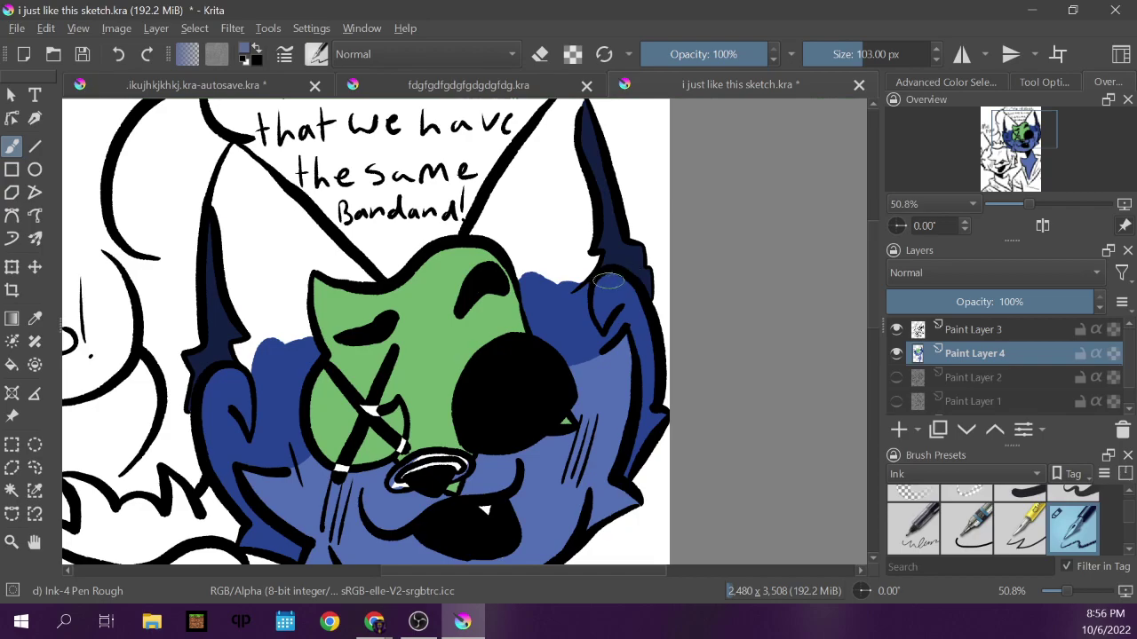
left_click(572, 288)
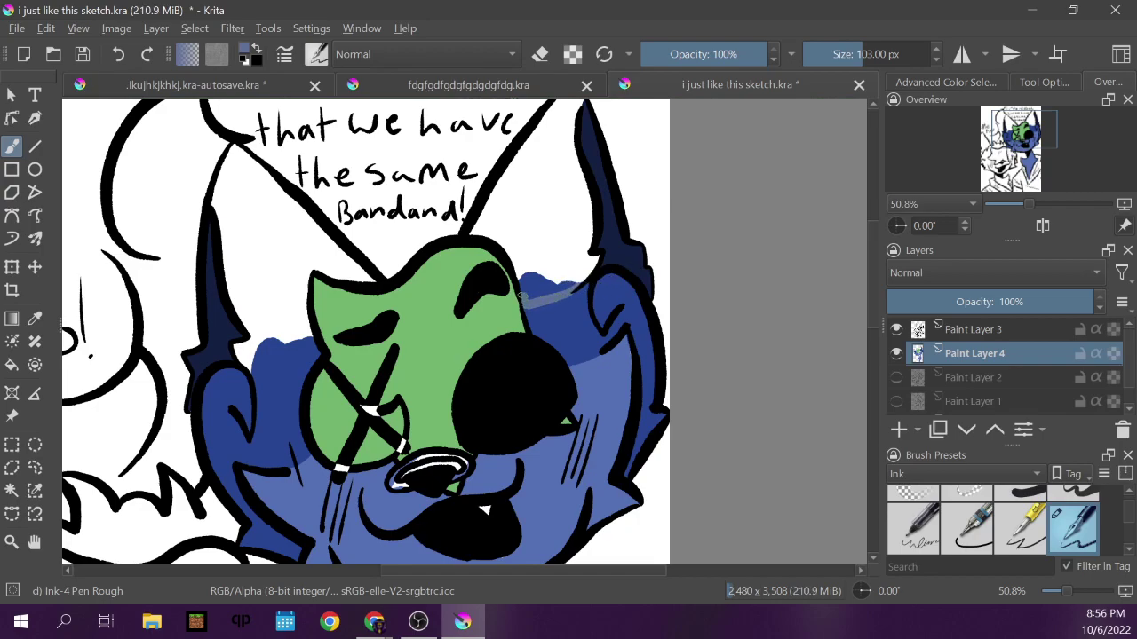
left_click_drag(523, 277, 479, 228)
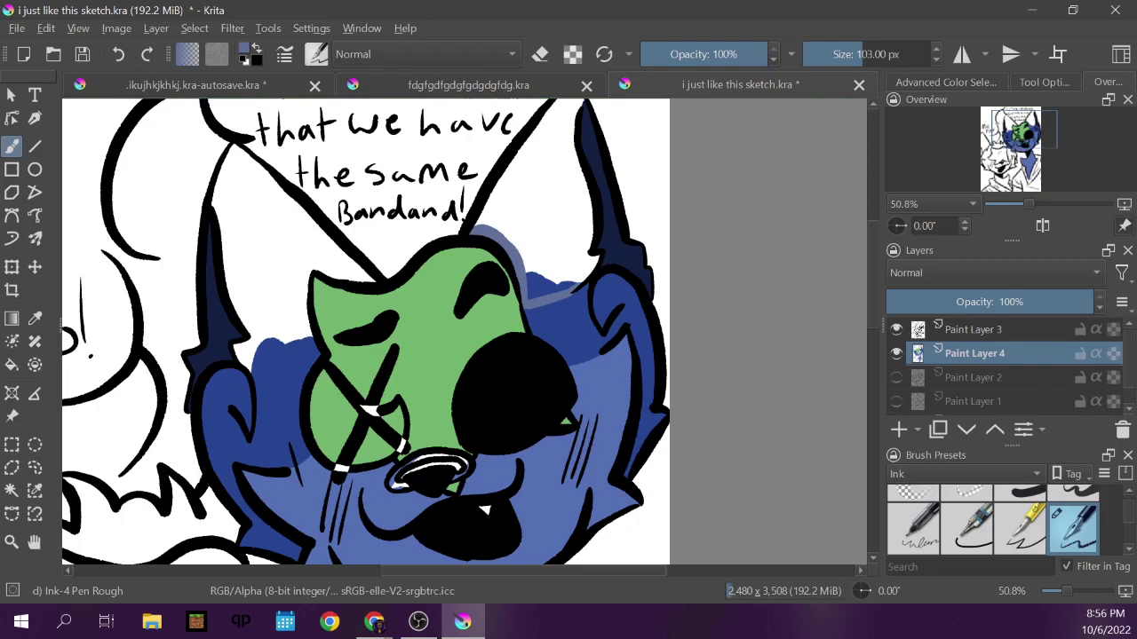
left_click(374, 622)
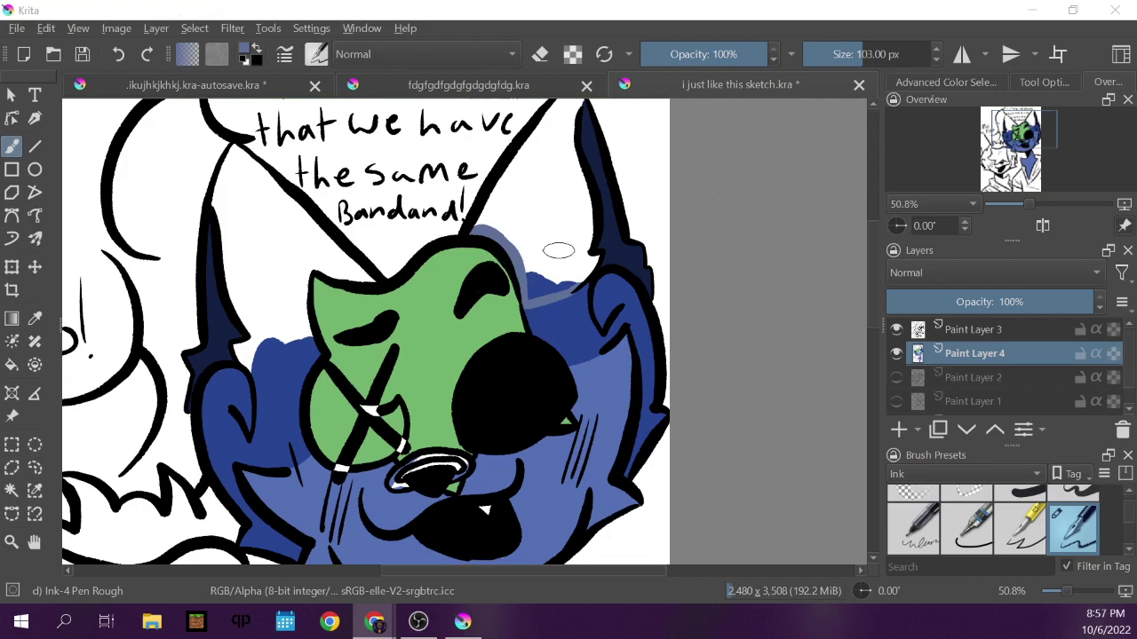
left_click(529, 250)
Fill the rest of the taller character's right-hand ear with the greyish blue, from its base up to the tip.
left_click_drag(545, 290, 592, 265)
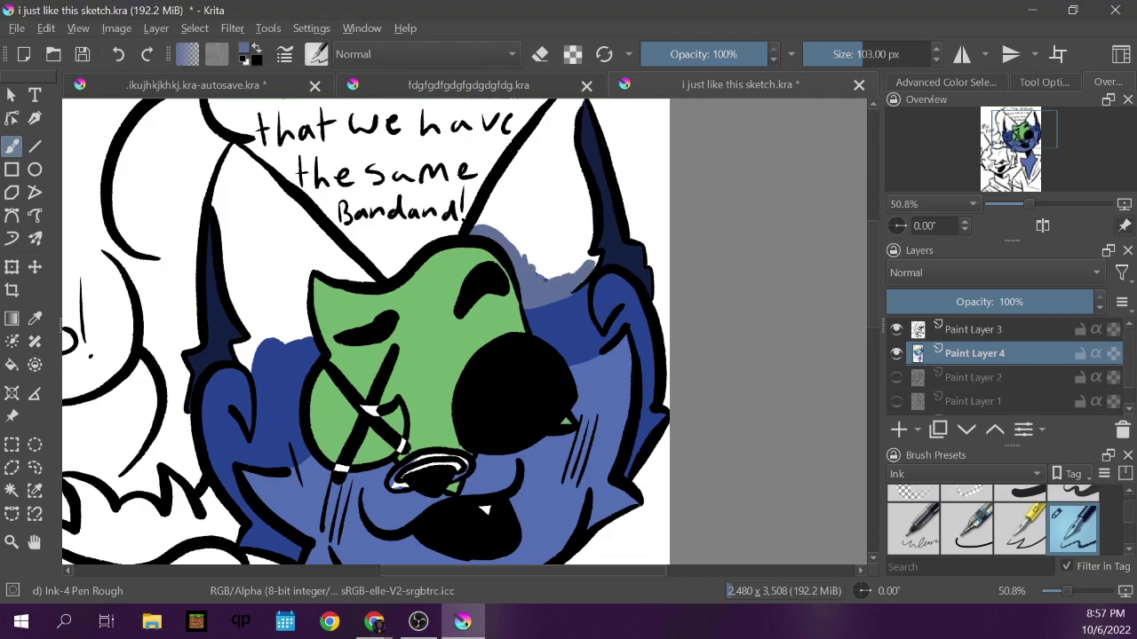
mouse_move(590, 263)
left_mouse_down()
mouse_move(546, 274)
mouse_move(486, 210)
mouse_move(552, 122)
mouse_move(528, 218)
mouse_move(543, 213)
mouse_move(561, 259)
mouse_move(571, 257)
mouse_move(582, 222)
mouse_move(590, 226)
mouse_move(569, 153)
left_mouse_up()
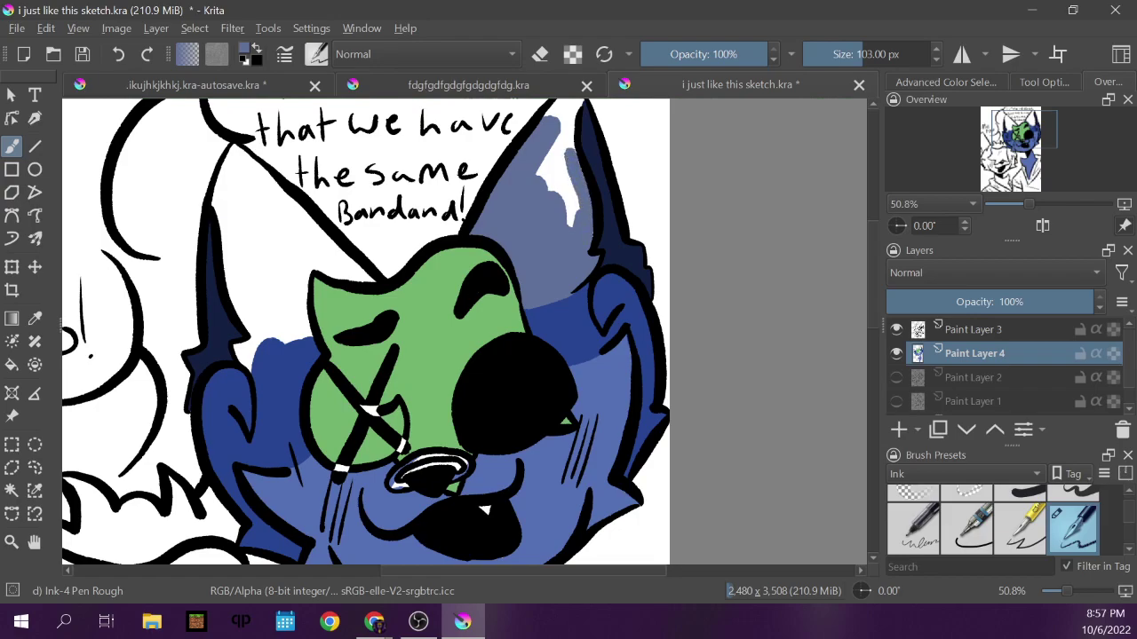
mouse_move(571, 214)
left_mouse_down()
mouse_move(562, 182)
mouse_move(552, 209)
left_mouse_up()
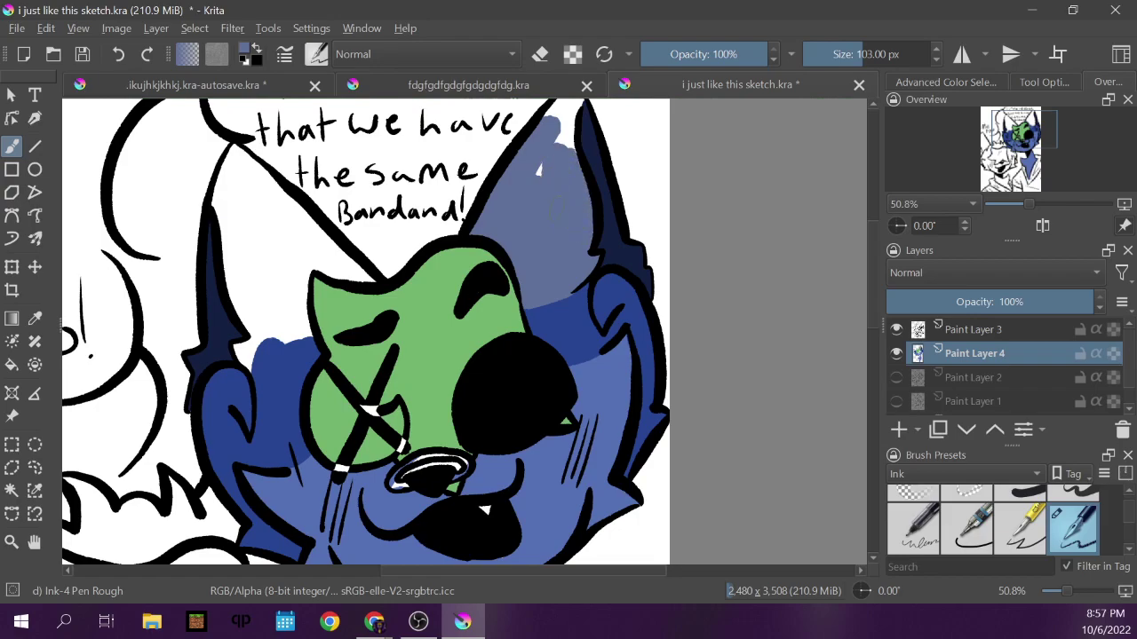
scroll(879, 322, "up", 2)
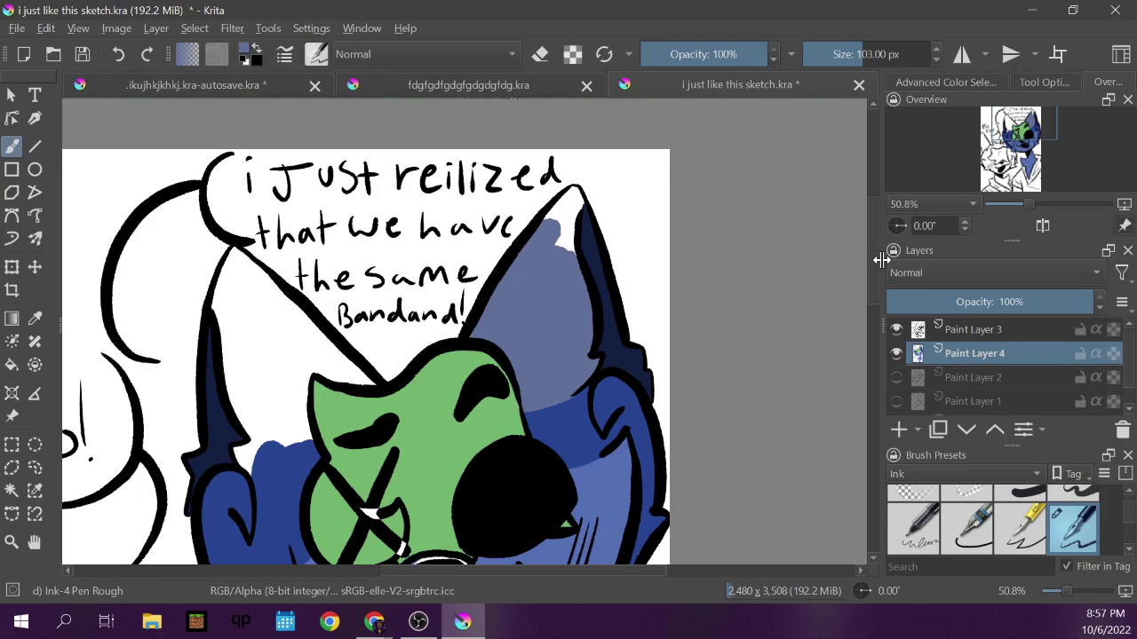
mouse_move(577, 219)
left_mouse_down()
mouse_move(555, 241)
mouse_move(579, 202)
mouse_move(549, 218)
left_mouse_up()
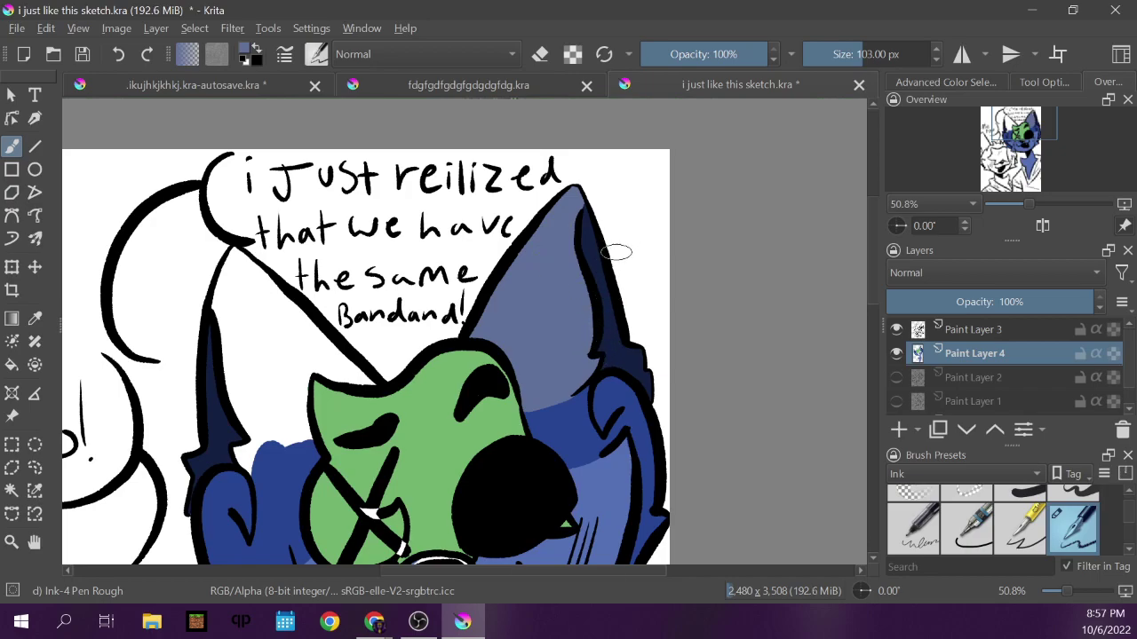
key("e")
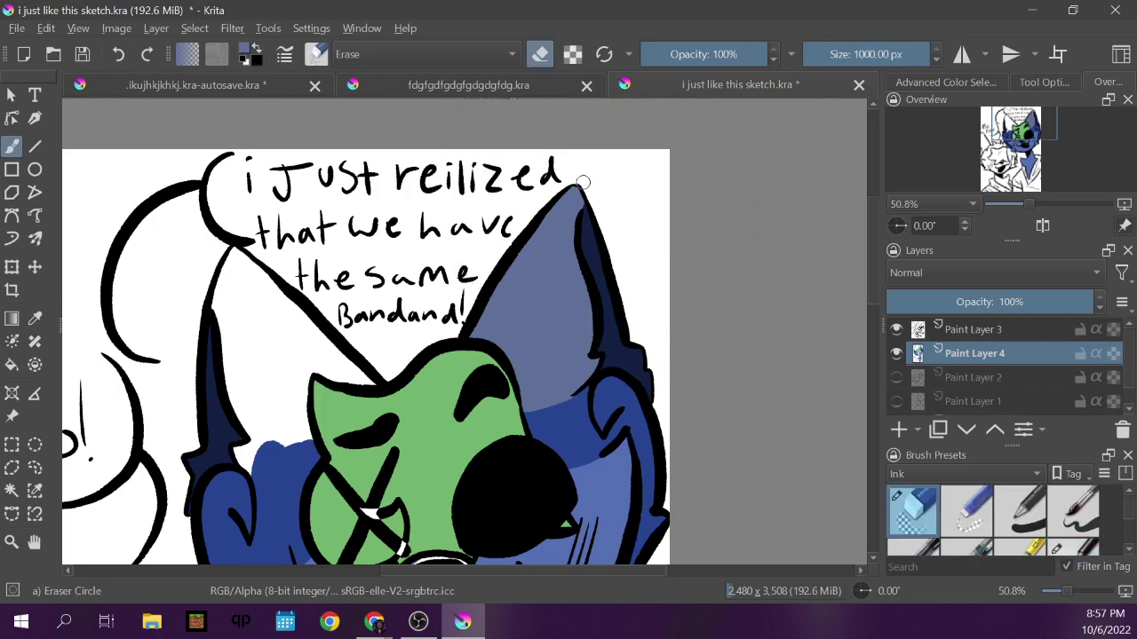
key("e")
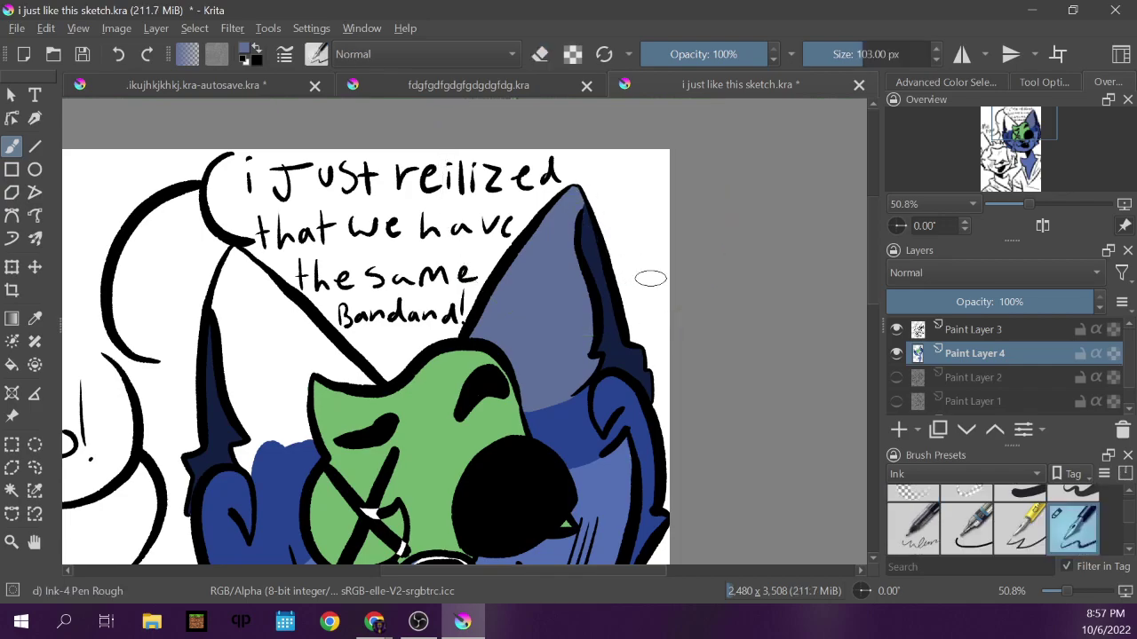
Fill the taller character's left-hand ear with greyish blue, edging it along the darker blue fur and the green patch.
left_click_drag(451, 573, 410, 573)
mouse_move(374, 469)
left_mouse_down()
mouse_move(350, 469)
mouse_move(355, 478)
mouse_move(405, 457)
left_mouse_up()
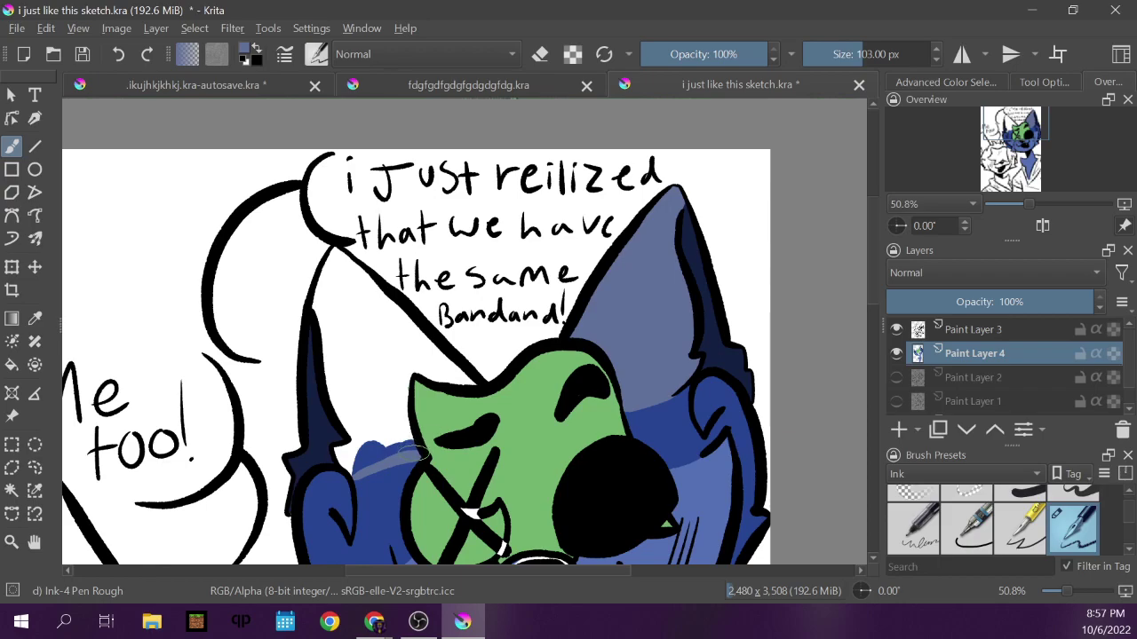
mouse_move(409, 443)
left_mouse_down()
mouse_move(403, 387)
mouse_move(411, 373)
mouse_move(419, 430)
mouse_move(414, 402)
mouse_move(431, 374)
left_mouse_up()
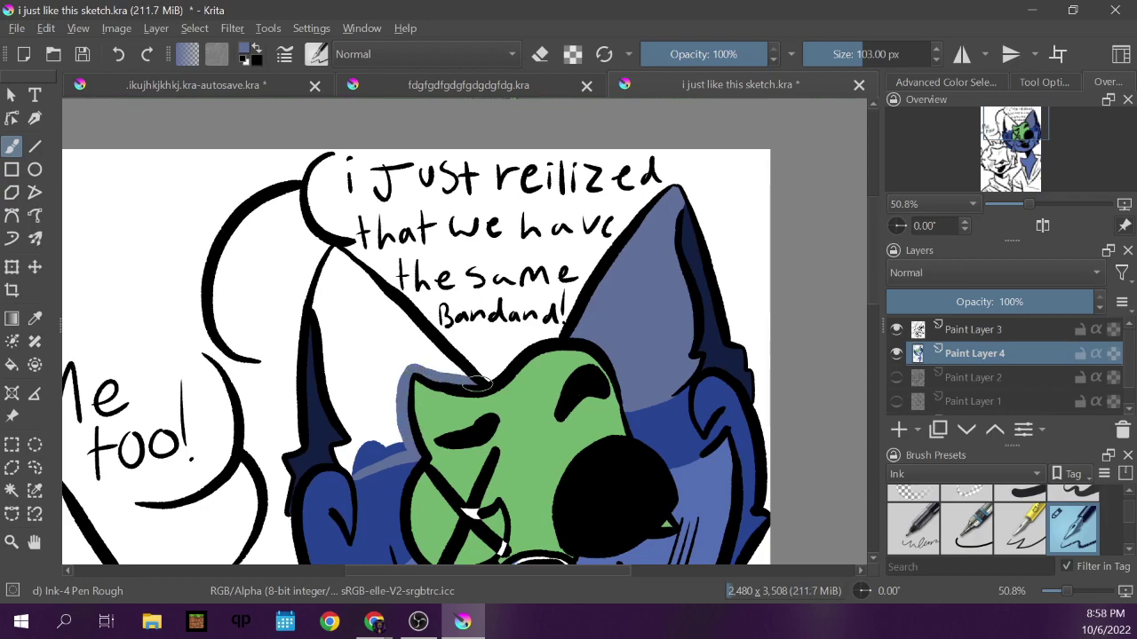
mouse_move(449, 362)
left_mouse_down()
mouse_move(334, 248)
mouse_move(367, 253)
mouse_move(354, 286)
mouse_move(332, 255)
mouse_move(315, 297)
mouse_move(335, 337)
mouse_move(345, 414)
mouse_move(365, 430)
mouse_move(335, 450)
mouse_move(365, 453)
mouse_move(381, 471)
mouse_move(363, 455)
mouse_move(392, 417)
mouse_move(352, 373)
mouse_move(338, 271)
mouse_move(380, 334)
mouse_move(437, 366)
mouse_move(406, 359)
mouse_move(391, 381)
mouse_move(402, 349)
mouse_move(380, 384)
mouse_move(344, 293)
left_mouse_up()
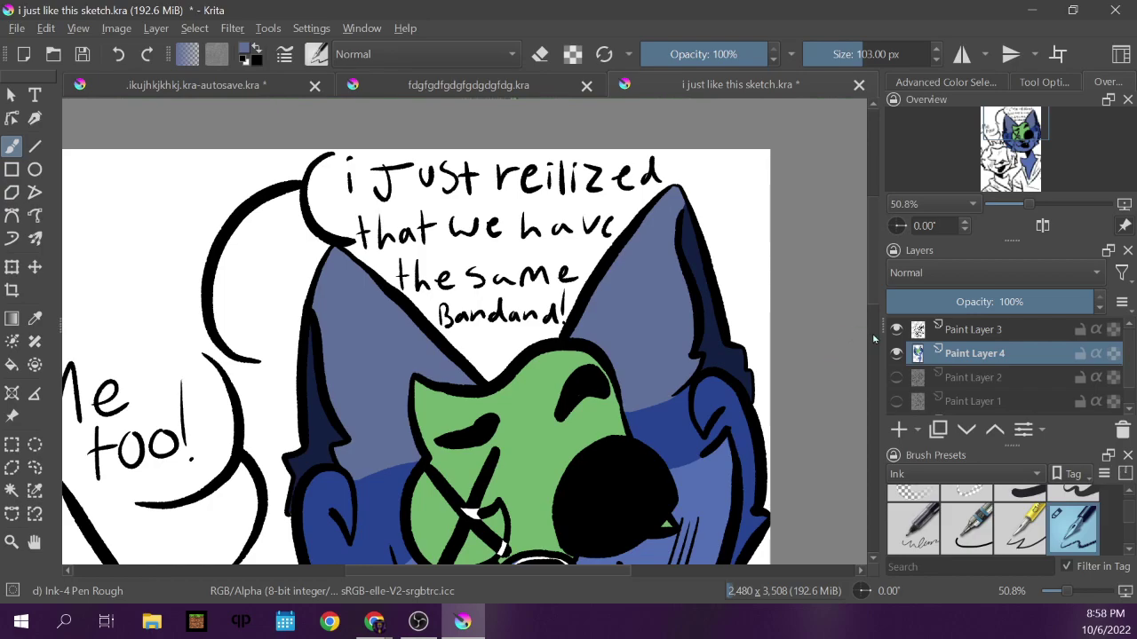
Make the ink layer, Paint Layer 3, active and change the brush colour to black.
mouse_move(871, 302)
left_mouse_down()
mouse_move(870, 393)
mouse_move(871, 293)
left_mouse_up()
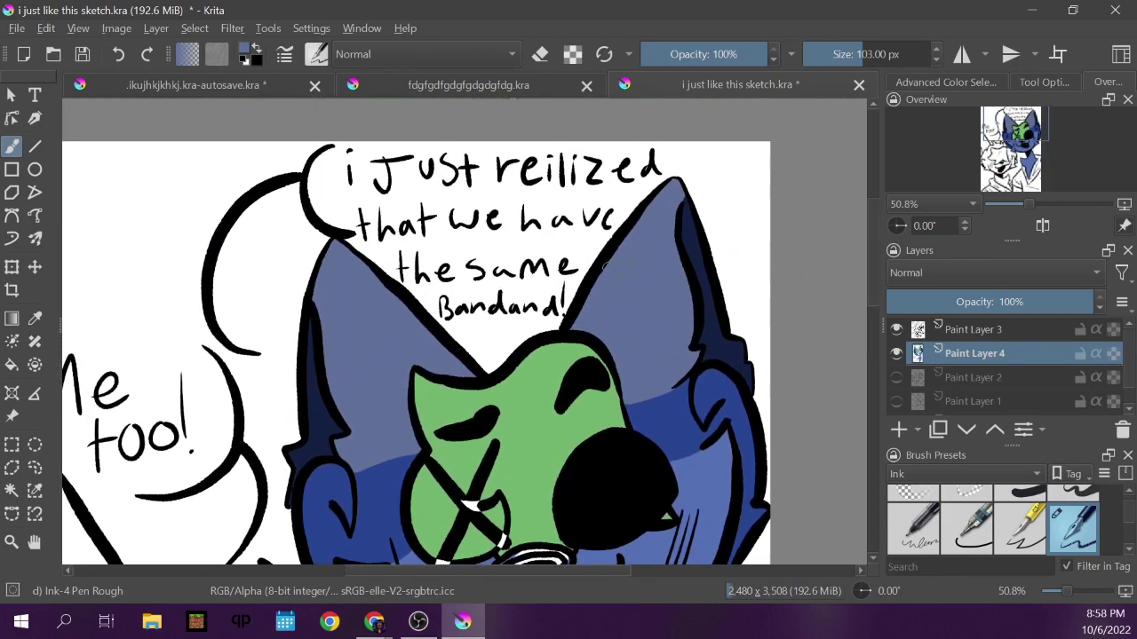
left_click(950, 336)
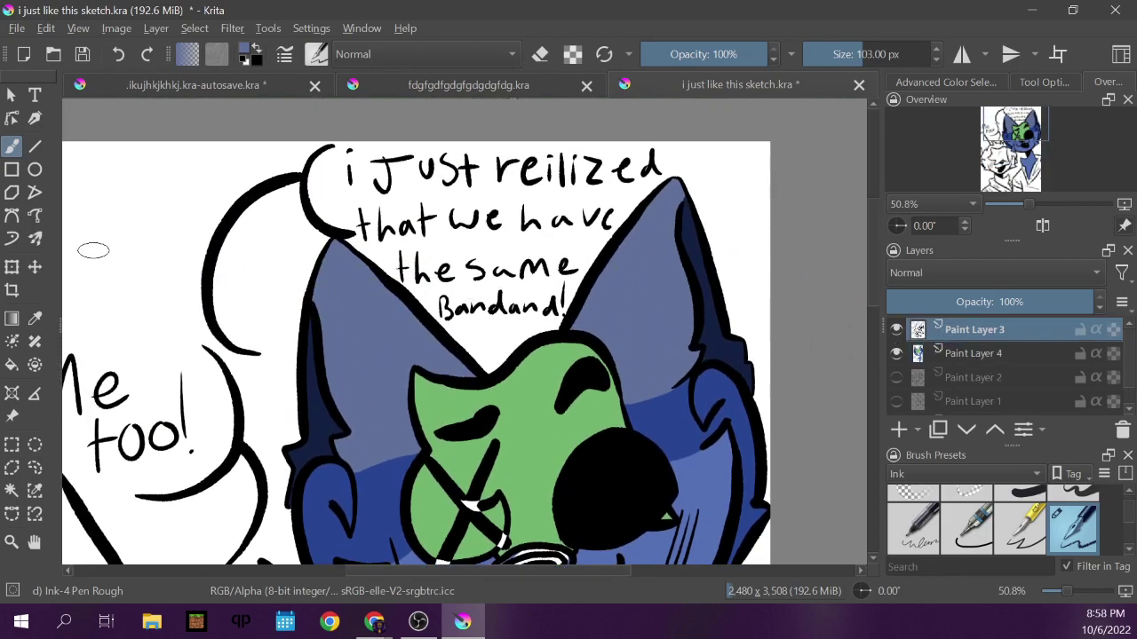
left_click(957, 86)
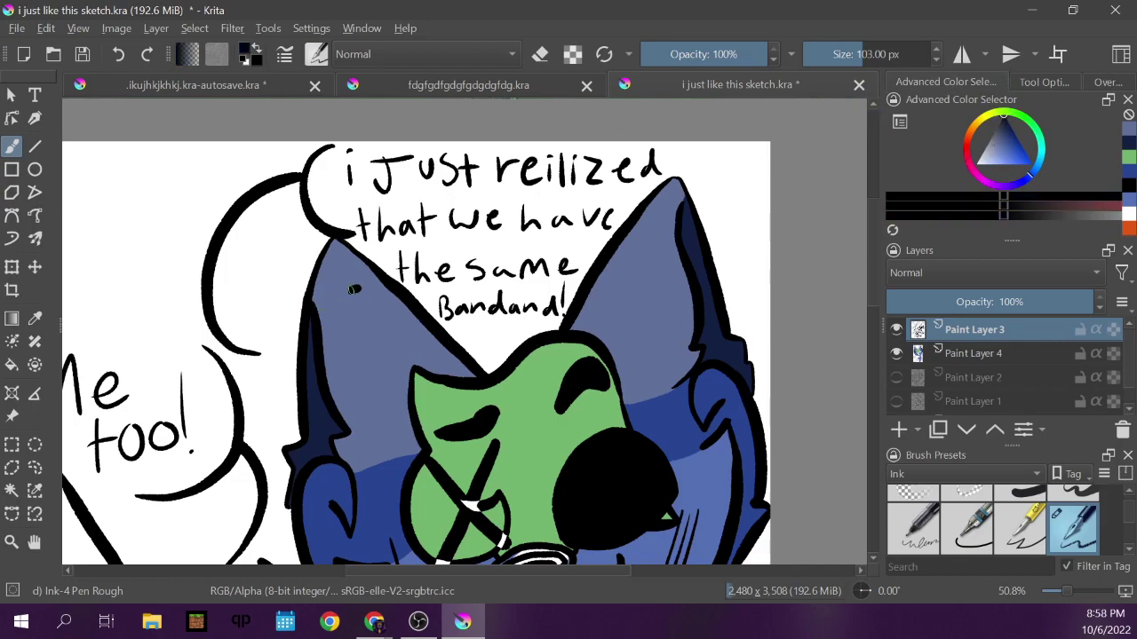
left_click_drag(344, 295, 355, 294)
key("ctrl+z")
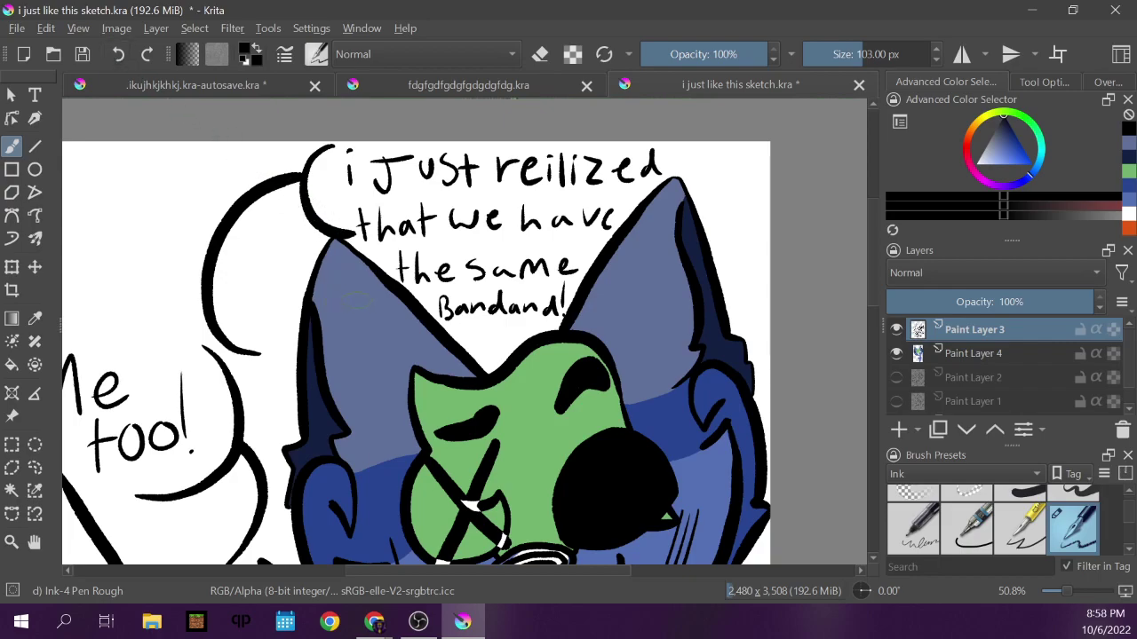
mouse_move(340, 300)
left_mouse_down()
mouse_move(352, 330)
mouse_move(386, 319)
left_mouse_up()
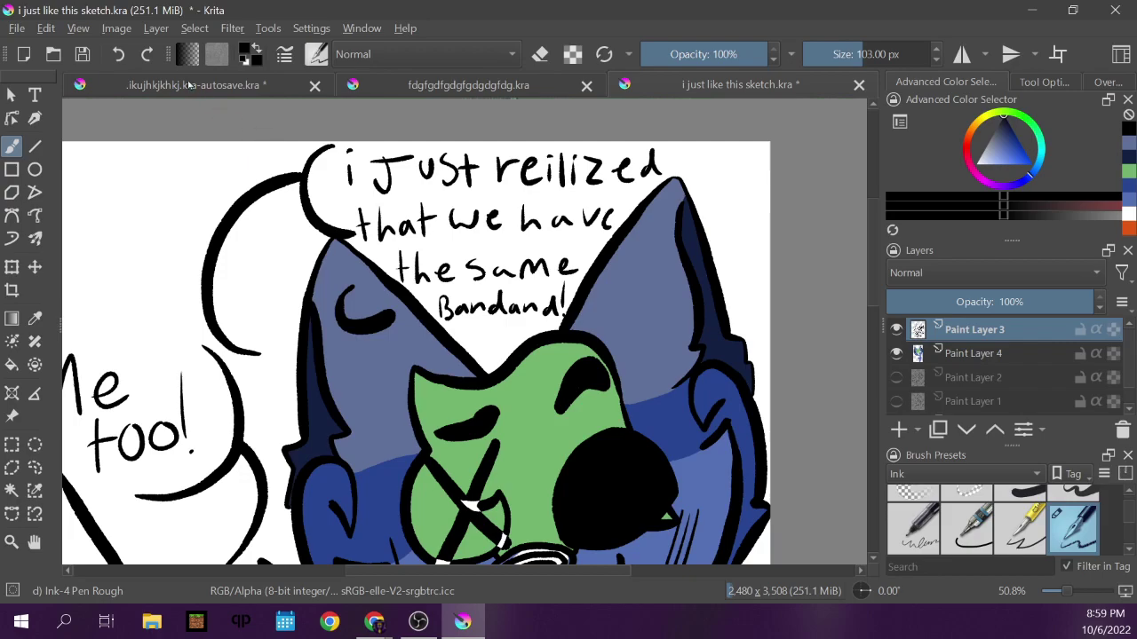
key("ctrl+z")
Reduce the brush size to 51 px and outline a black oval near the tip of each of the taller character's ears.
left_click_drag(495, 177, 475, 178)
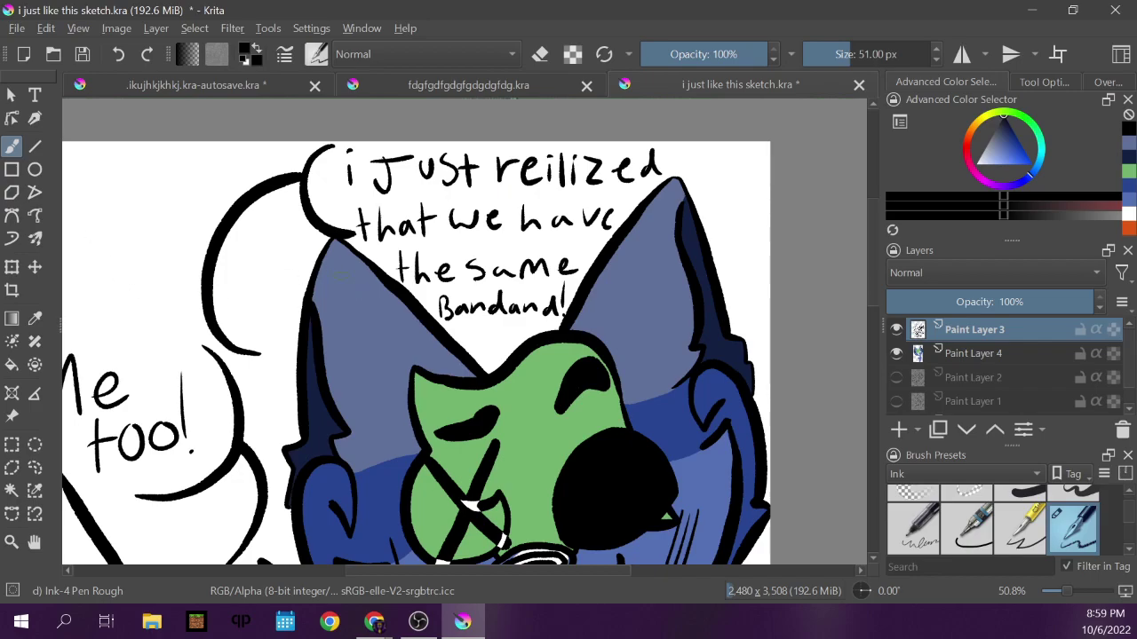
mouse_move(338, 304)
left_mouse_down()
mouse_move(340, 318)
mouse_move(378, 323)
mouse_move(396, 299)
mouse_move(384, 289)
left_mouse_up()
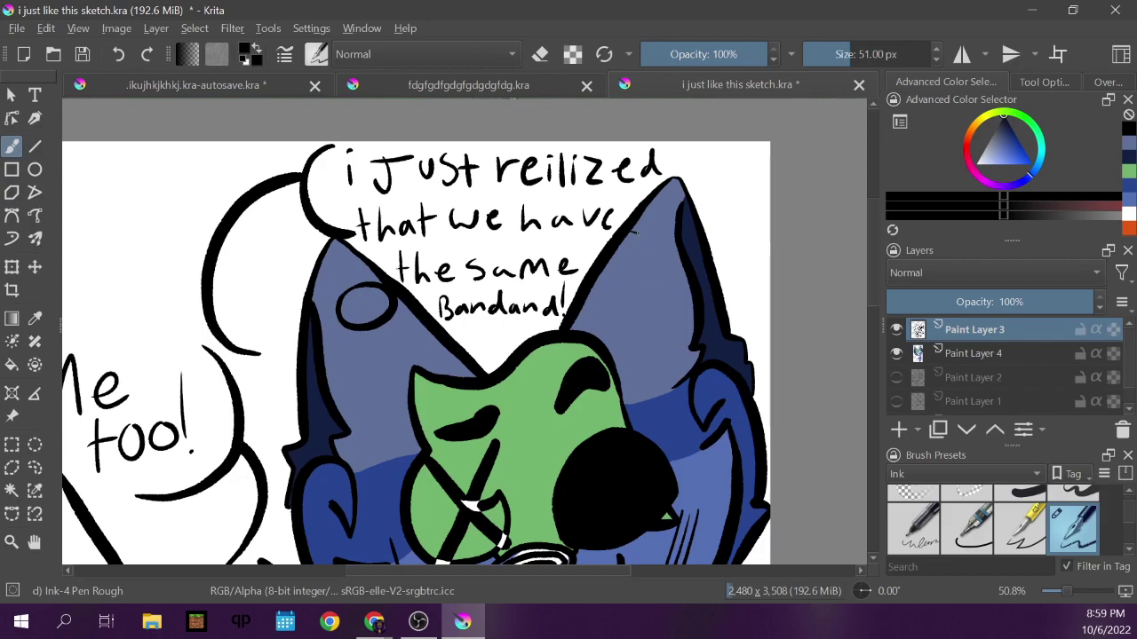
mouse_move(655, 252)
left_mouse_down()
mouse_move(639, 282)
mouse_move(600, 273)
left_mouse_up()
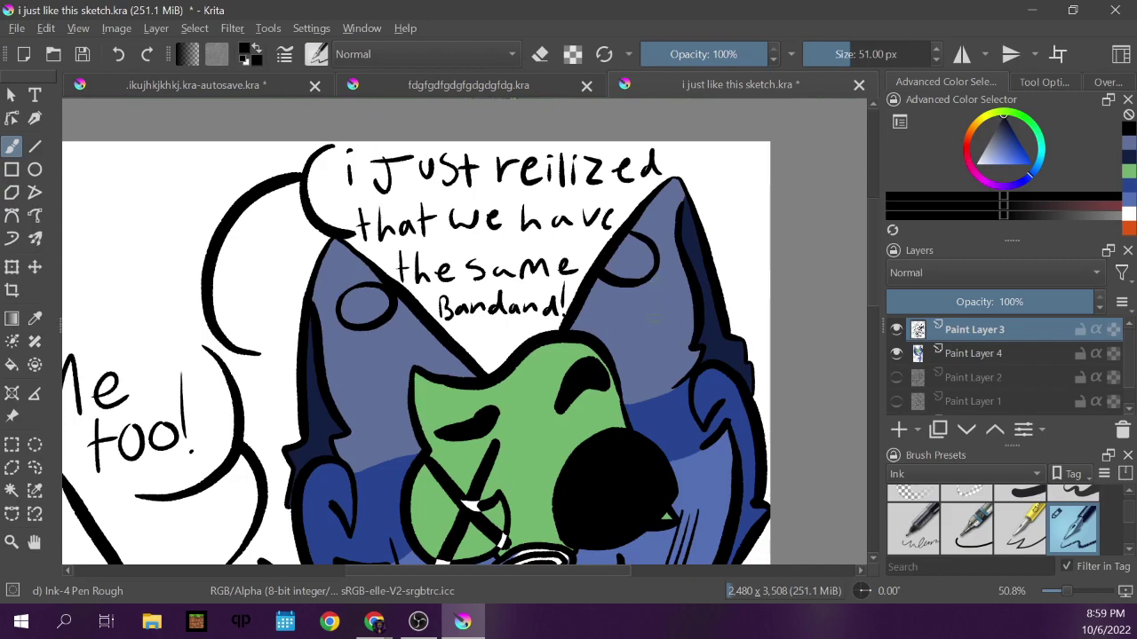
key("ctrl+z")
key("ctrl+z")
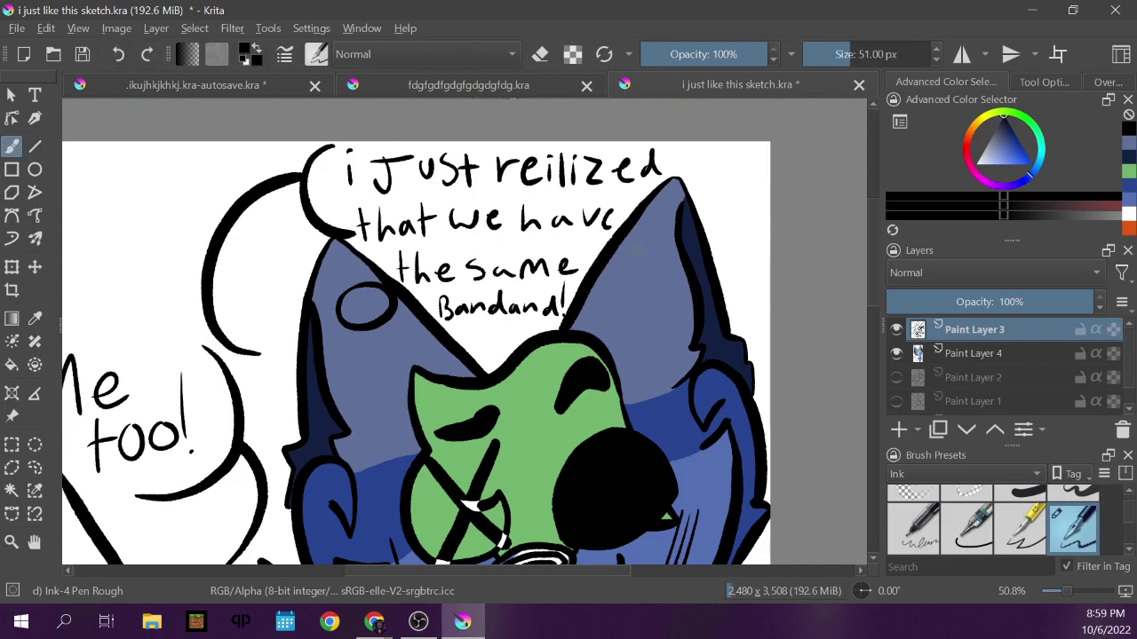
mouse_move(657, 262)
left_mouse_down()
mouse_move(659, 274)
mouse_move(631, 297)
mouse_move(600, 284)
mouse_move(615, 253)
mouse_move(646, 254)
left_mouse_up()
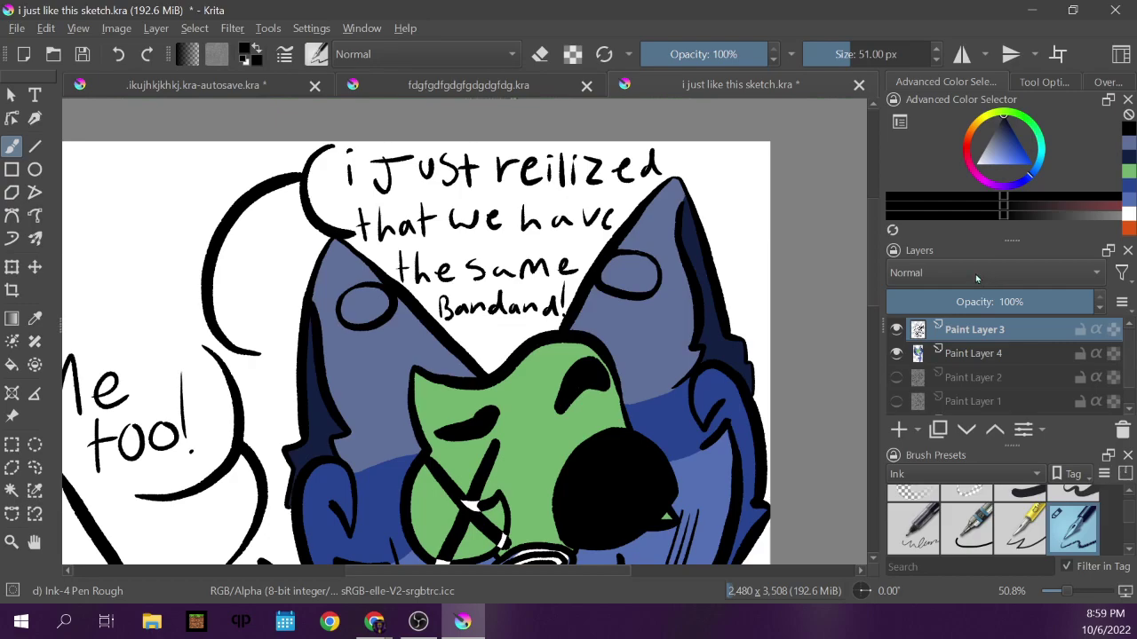
Sample the green of the taller character's face patch and fill both ear ovals with it on Paint Layer 4.
mouse_move(871, 277)
left_mouse_down()
mouse_move(870, 352)
mouse_move(870, 288)
left_mouse_up()
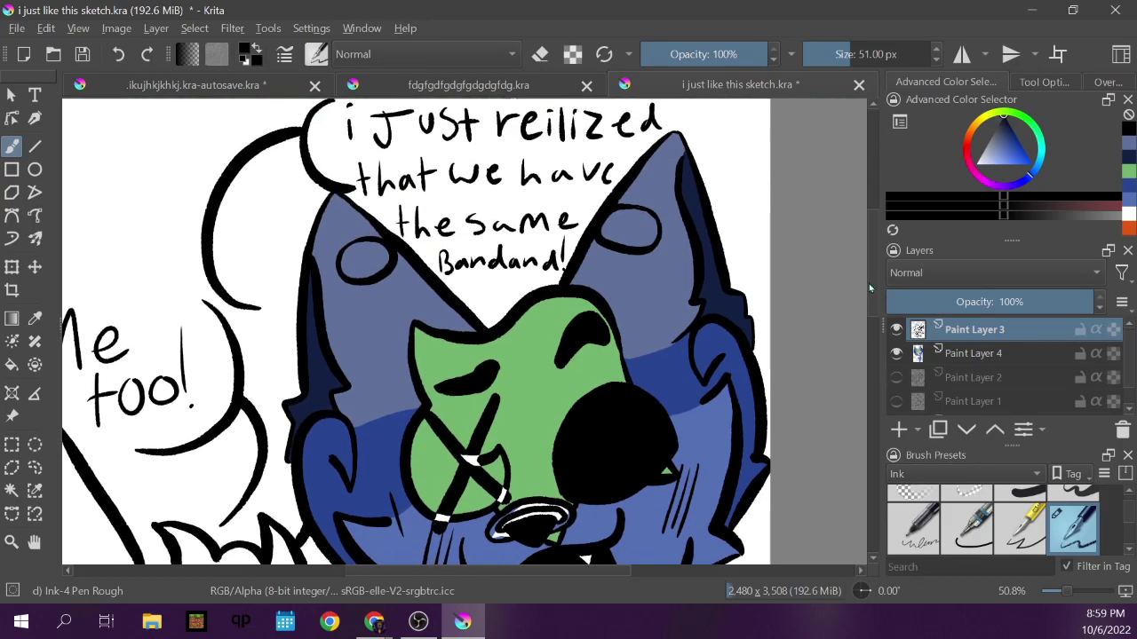
left_click(34, 318)
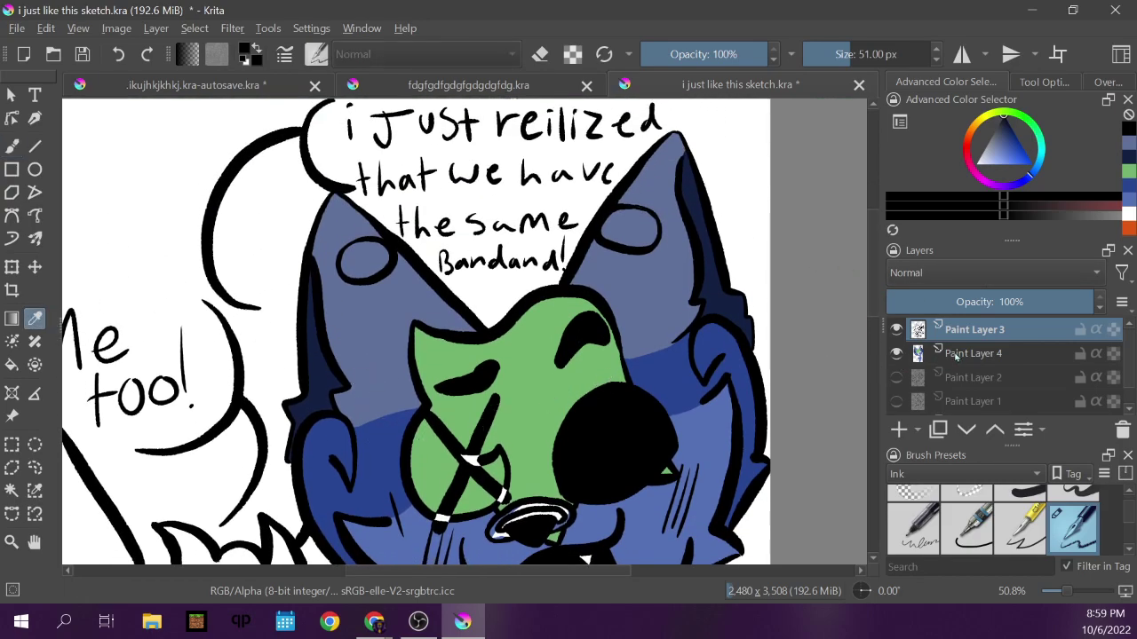
left_click(702, 388)
left_click(578, 378)
left_click(12, 147)
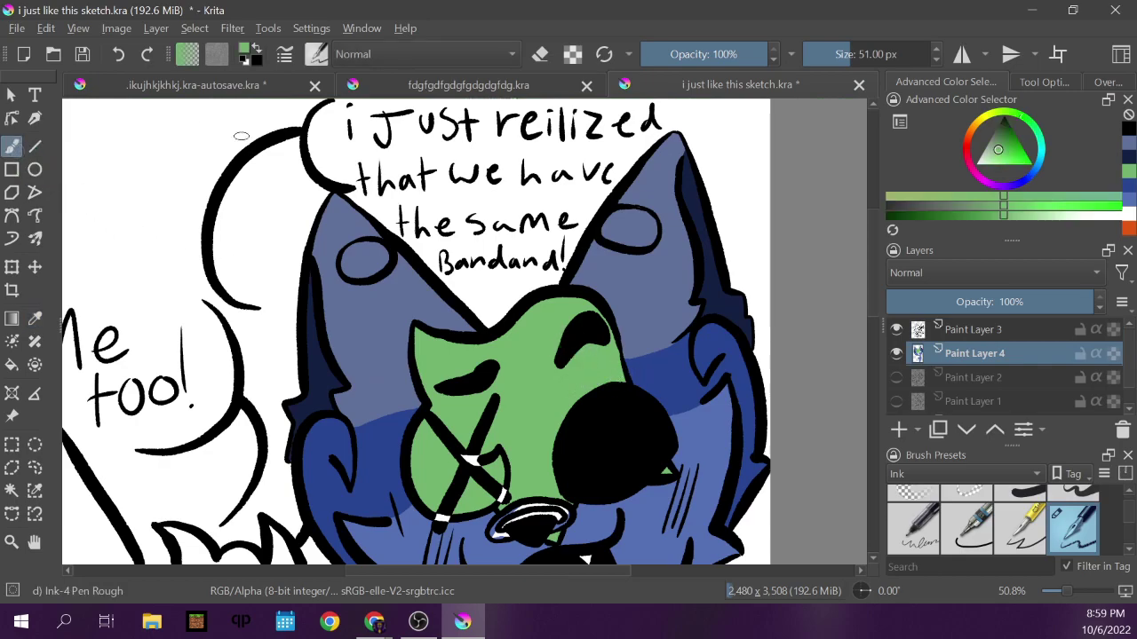
mouse_move(359, 252)
left_mouse_down()
mouse_move(346, 271)
mouse_move(371, 274)
mouse_move(384, 252)
mouse_move(347, 252)
mouse_move(366, 261)
left_mouse_up()
mouse_move(604, 219)
left_mouse_down()
mouse_move(612, 237)
mouse_move(635, 245)
mouse_move(652, 222)
mouse_move(629, 213)
mouse_move(625, 227)
mouse_move(647, 232)
left_mouse_up()
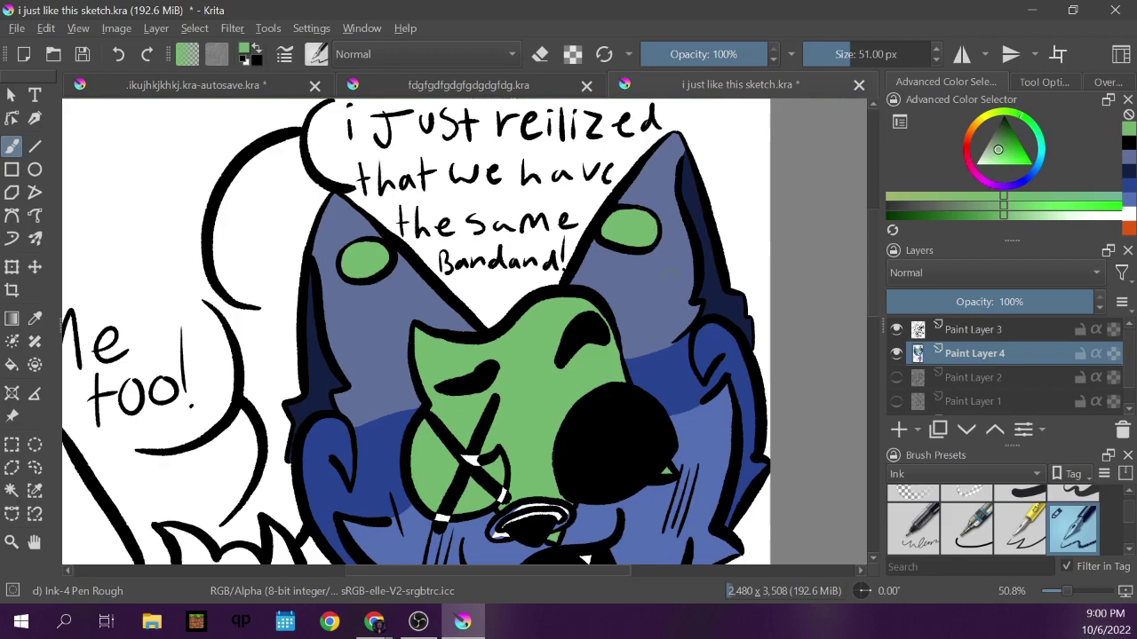
Sample the brown of the nose ring from the earlier character drawing fdgfgdfgdgfgdgdgfdg.kra and return to the two-character sketch.
left_click(1103, 84)
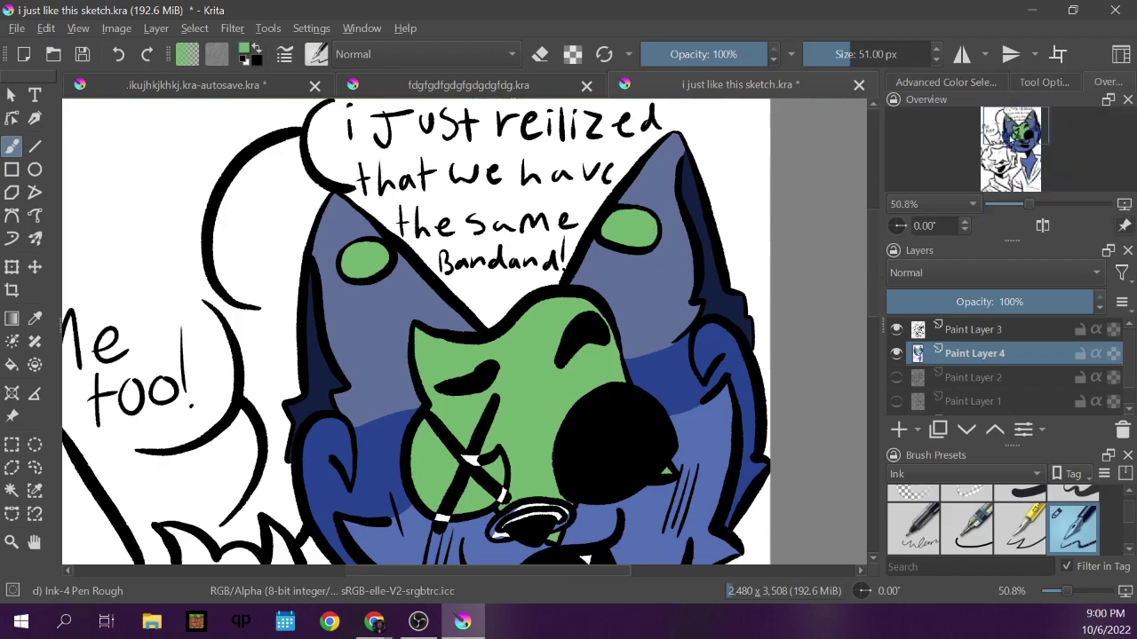
left_click(929, 206)
left_click(924, 111)
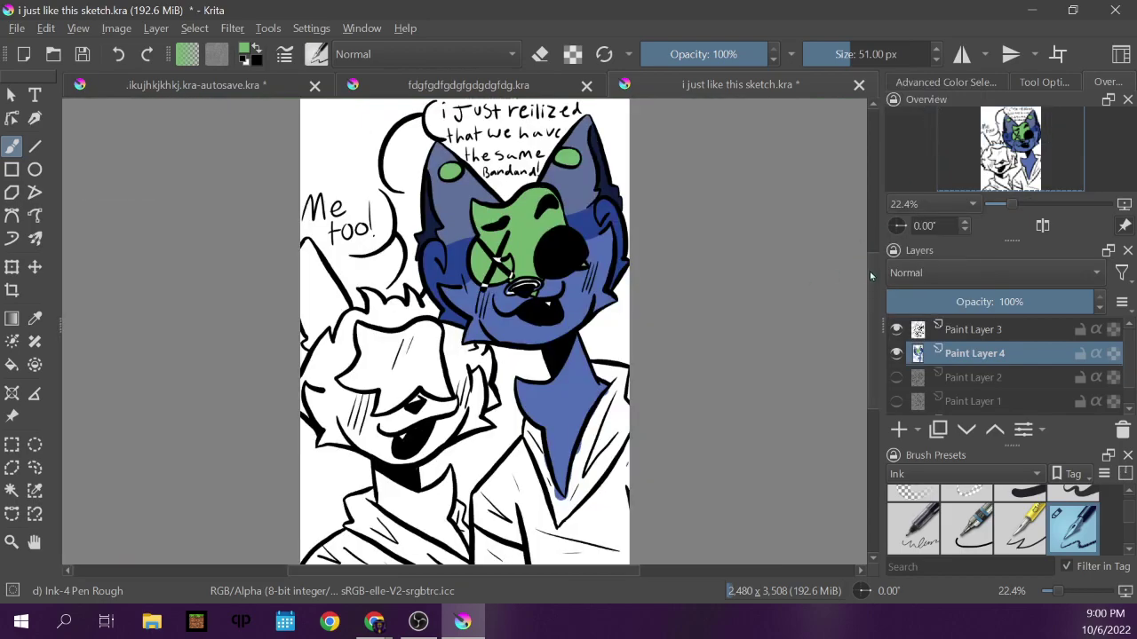
scroll(871, 277, "down", 1)
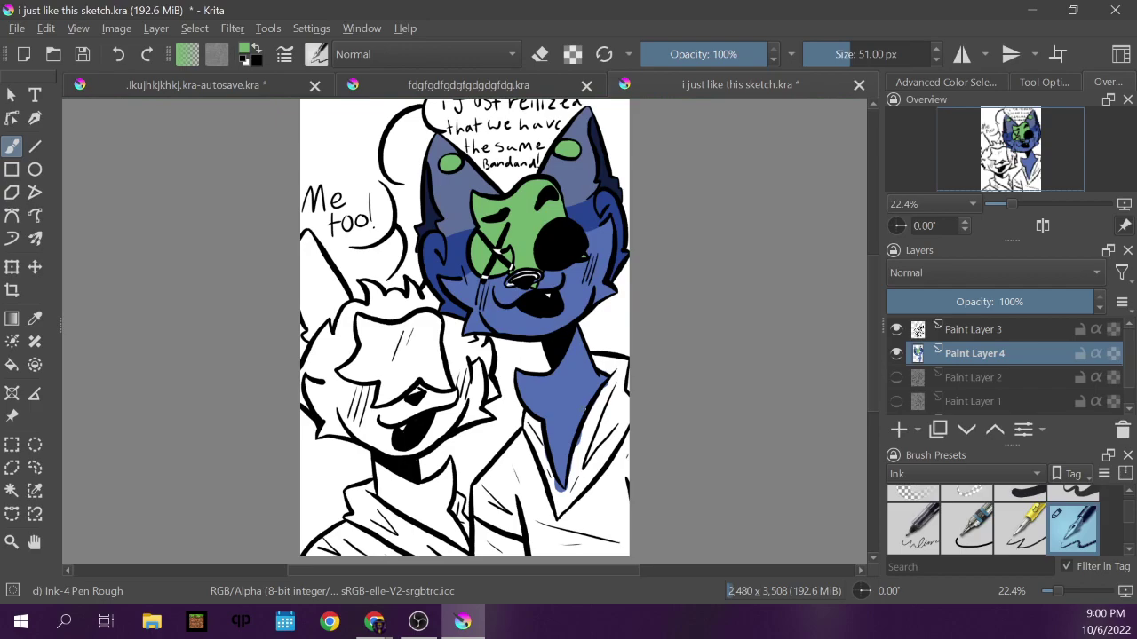
left_click(515, 89)
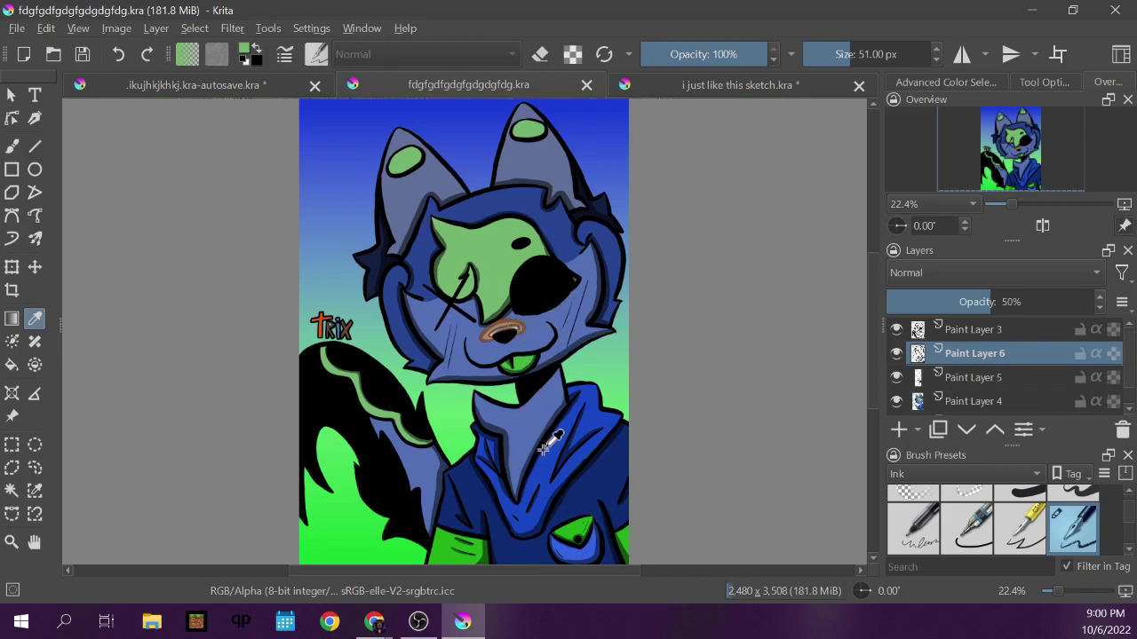
left_click(512, 309)
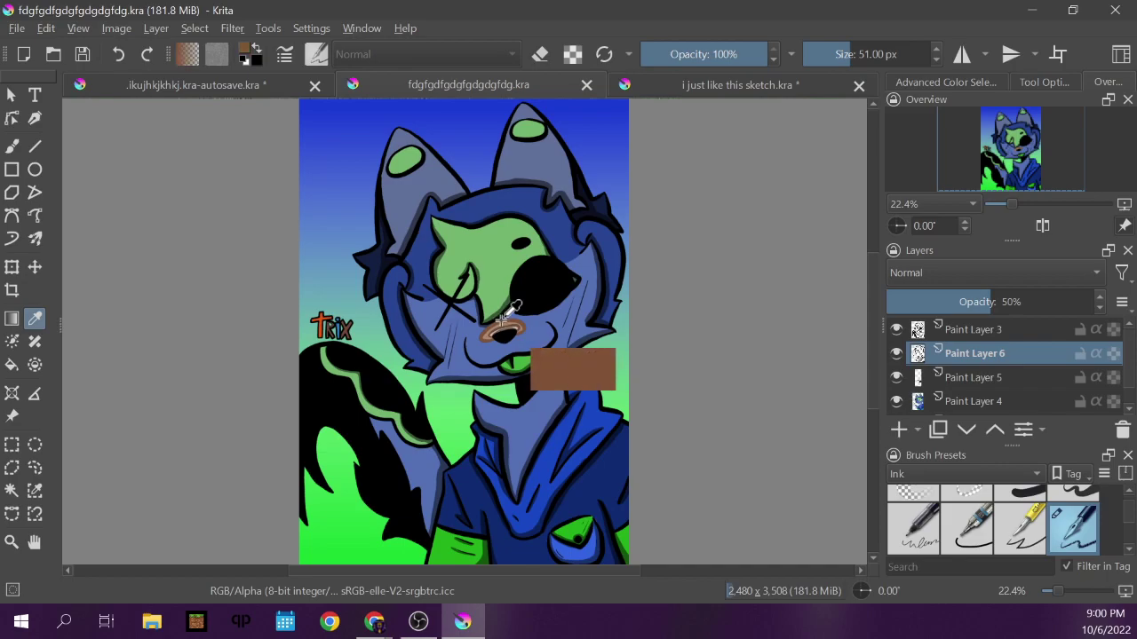
left_click(676, 89)
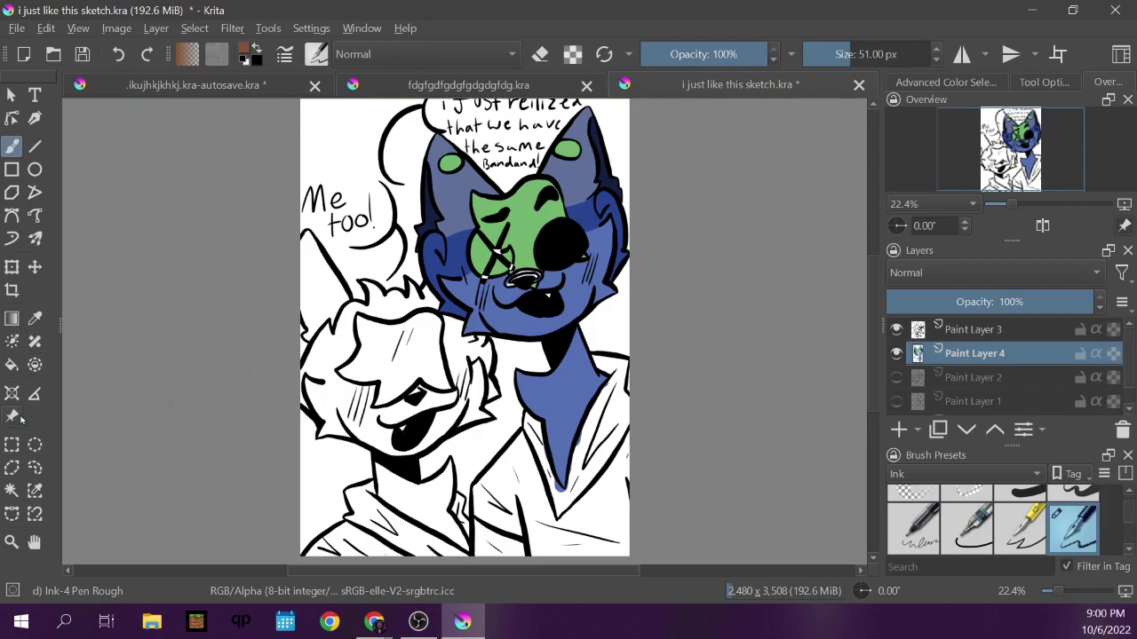
Paint brown over the outermost outline around the taller character's nose on Paint Layer 3.
left_click(12, 542)
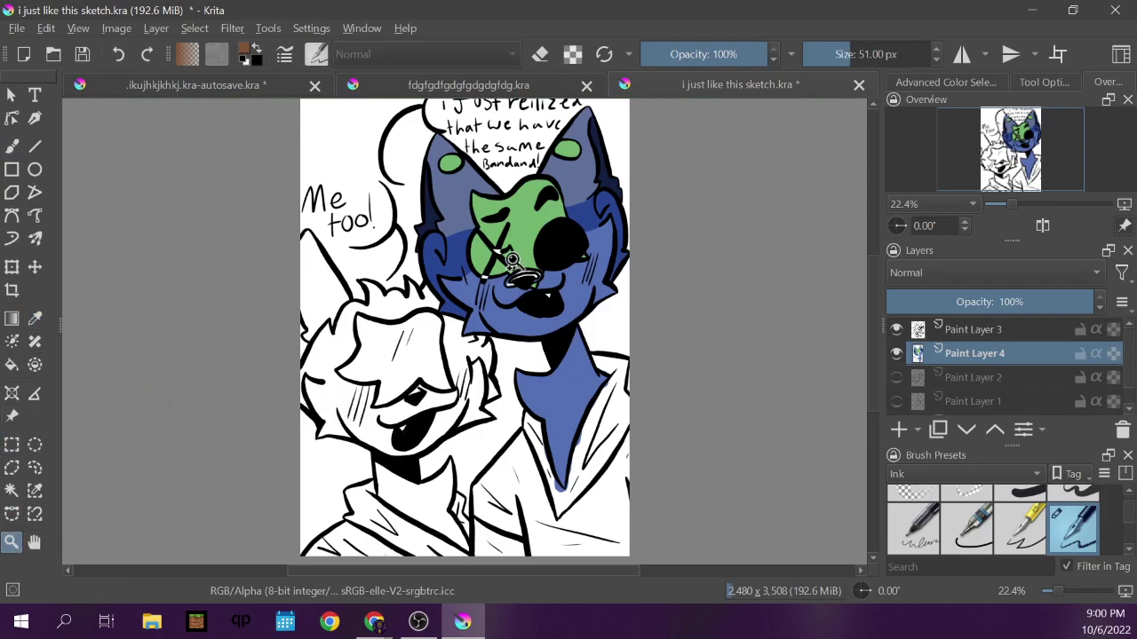
left_click_drag(490, 249, 590, 331)
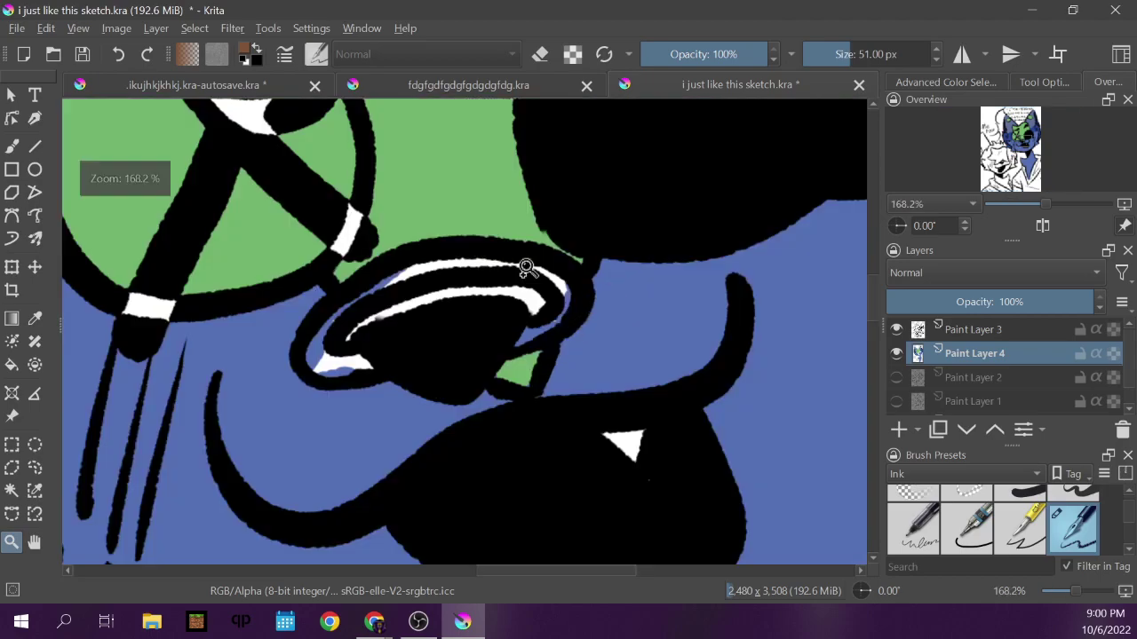
key("b")
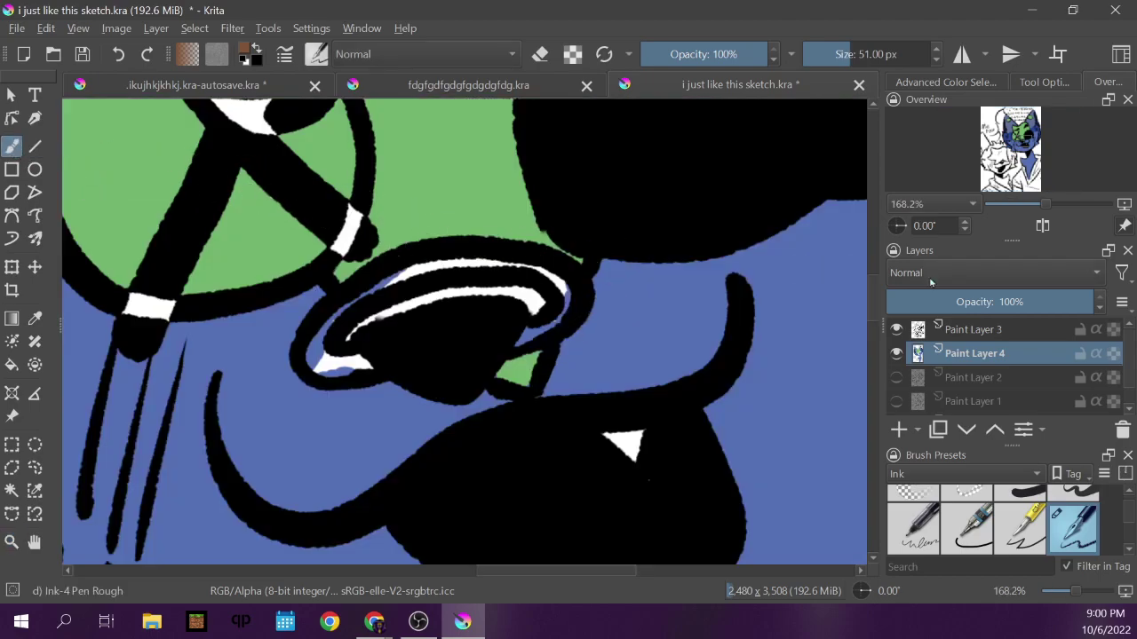
left_click(968, 330)
mouse_move(500, 343)
left_mouse_down()
mouse_move(580, 313)
mouse_move(587, 295)
mouse_move(570, 319)
mouse_move(579, 274)
mouse_move(520, 246)
mouse_move(424, 248)
mouse_move(370, 272)
mouse_move(299, 343)
mouse_move(299, 362)
mouse_move(322, 383)
mouse_move(384, 380)
left_mouse_up()
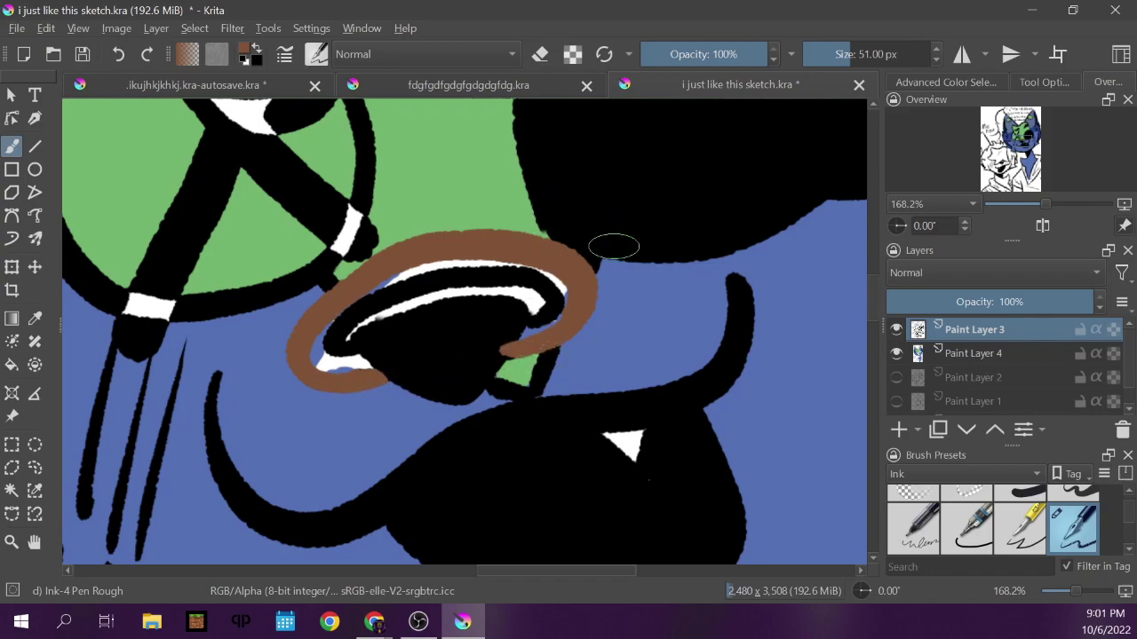
Sample a greyer brown from the earlier drawing's nose and paint over the inner ring line around the taller character's nose.
left_click(505, 89)
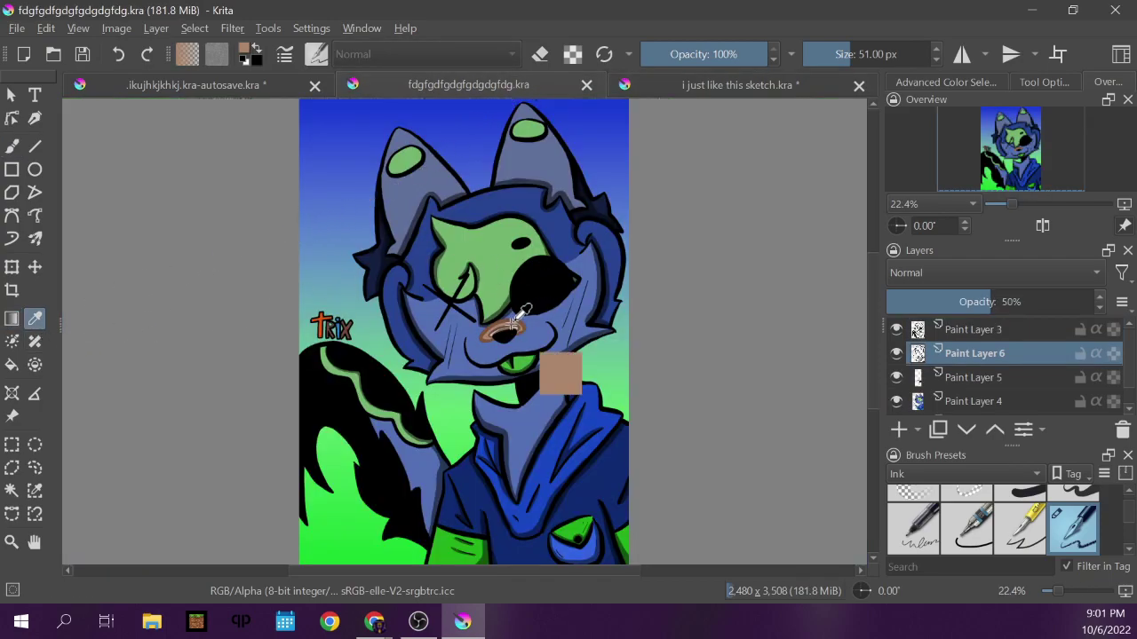
left_click(737, 84)
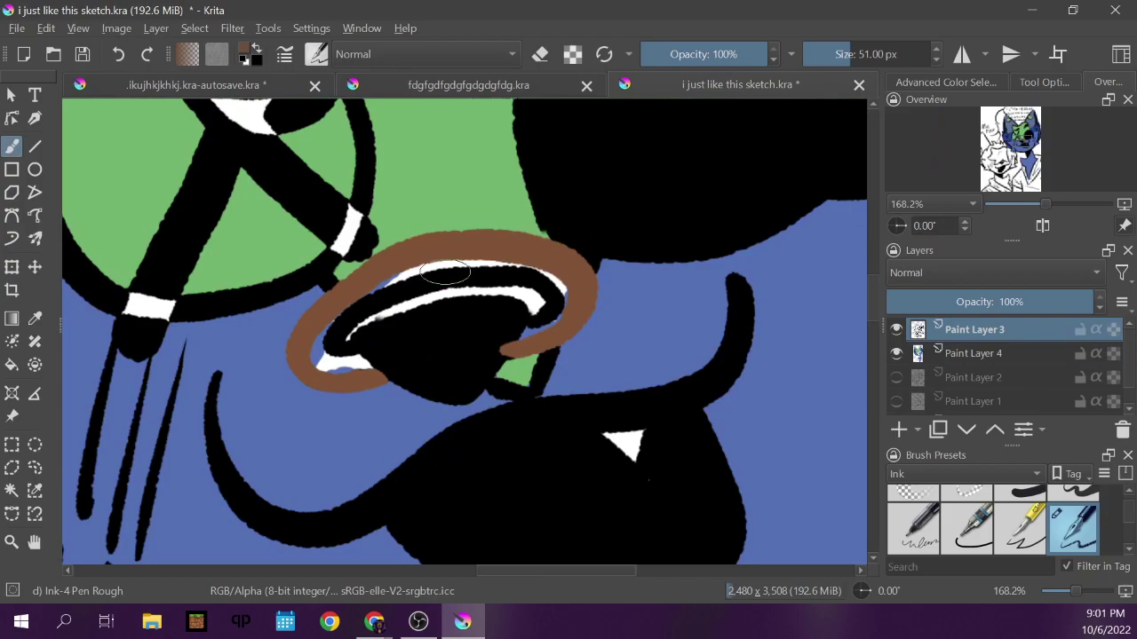
mouse_move(358, 346)
left_mouse_down()
mouse_move(334, 347)
mouse_move(335, 337)
mouse_move(364, 306)
mouse_move(447, 271)
mouse_move(545, 281)
mouse_move(556, 306)
mouse_move(530, 324)
mouse_move(549, 319)
left_mouse_up()
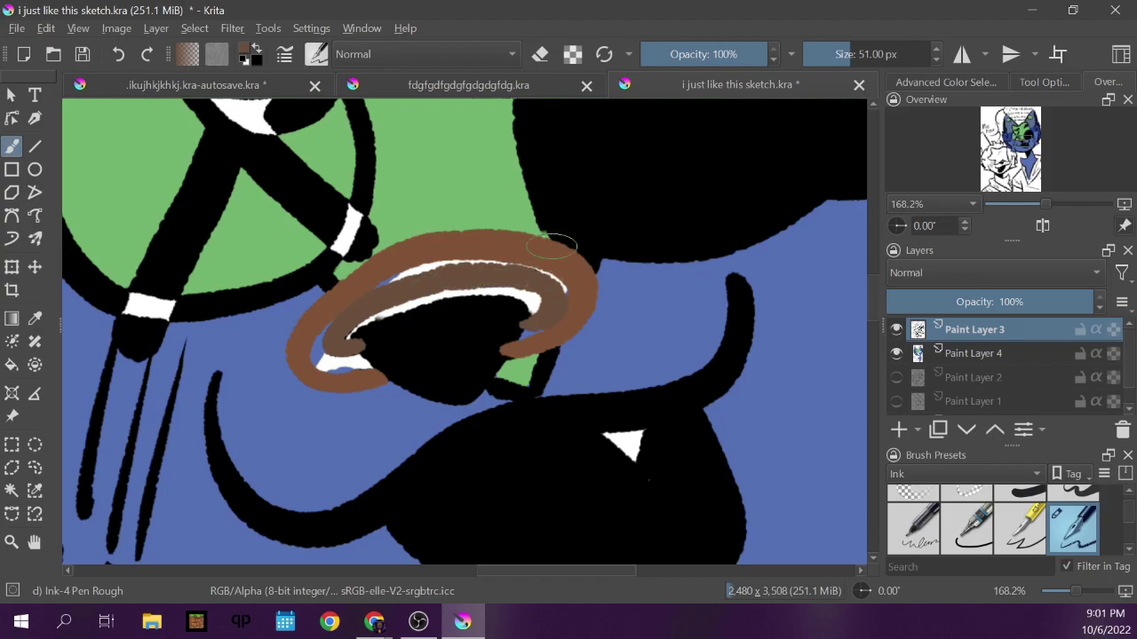
Switch back to black and repaint the edges of the taller character's nose where the brown lines overlap it.
left_click(977, 82)
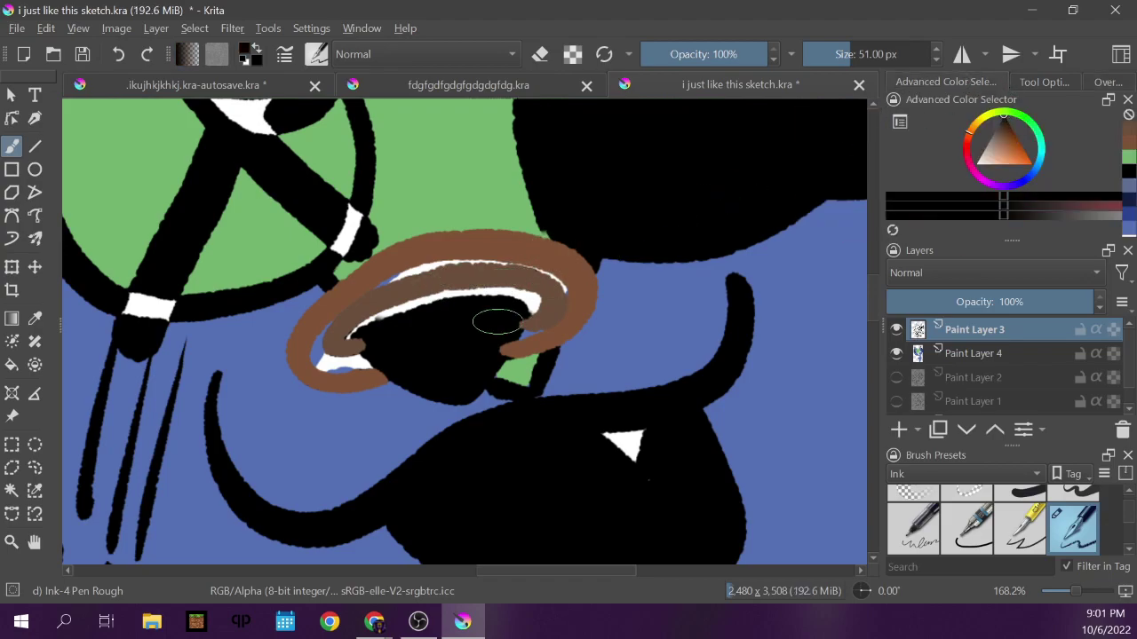
mouse_move(501, 318)
left_mouse_down()
mouse_move(517, 318)
mouse_move(495, 368)
mouse_move(508, 344)
left_mouse_up()
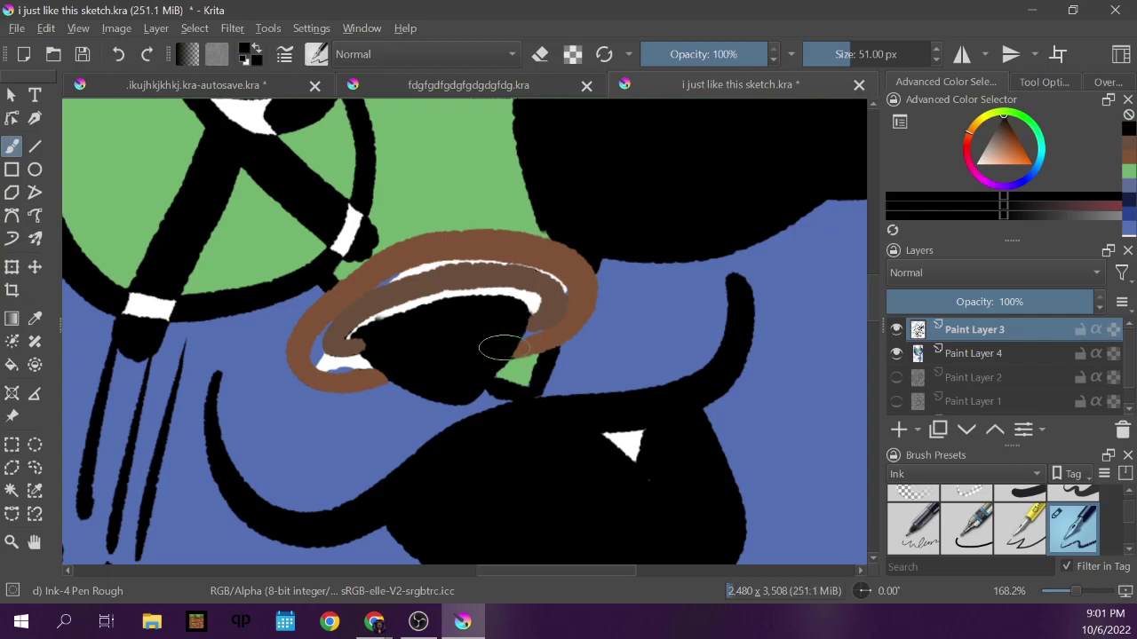
mouse_move(378, 332)
left_mouse_down()
mouse_move(359, 342)
mouse_move(396, 381)
mouse_move(478, 399)
left_mouse_up()
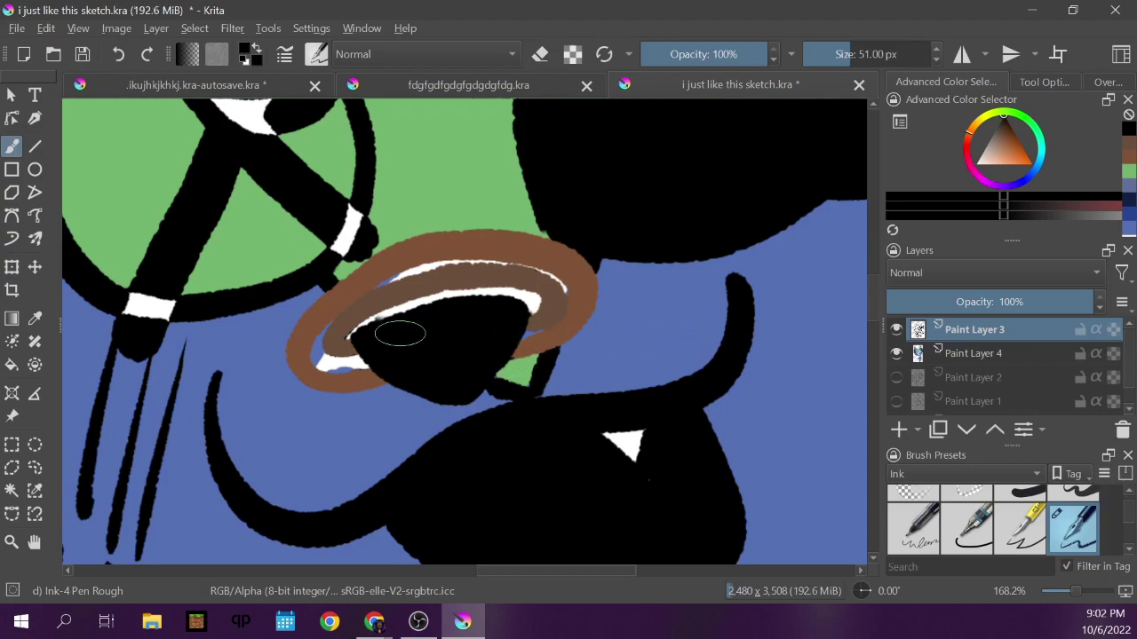
Sample the face patch's green and ready the brush for painting with it on Paint Layer 4.
left_click(37, 321)
left_click(471, 174)
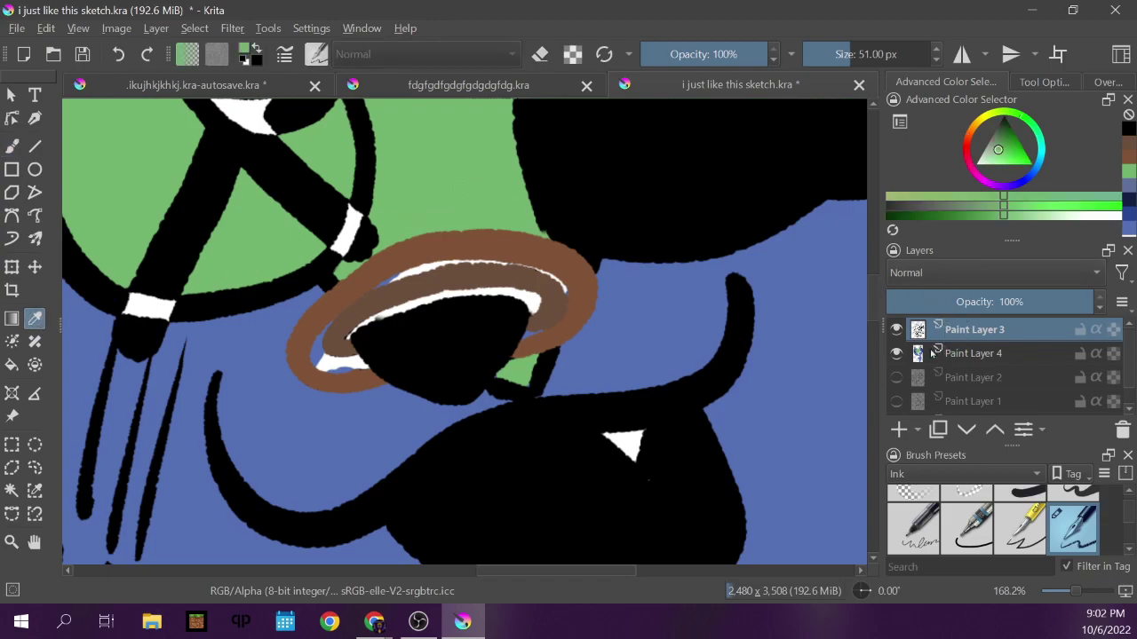
left_click(966, 363)
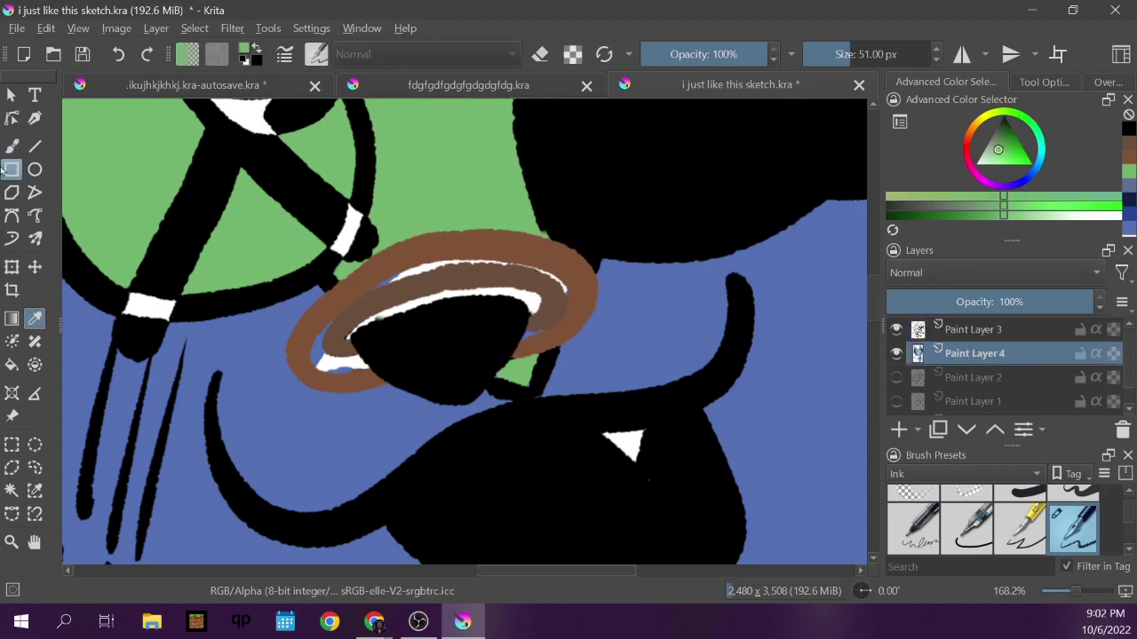
left_click(13, 145)
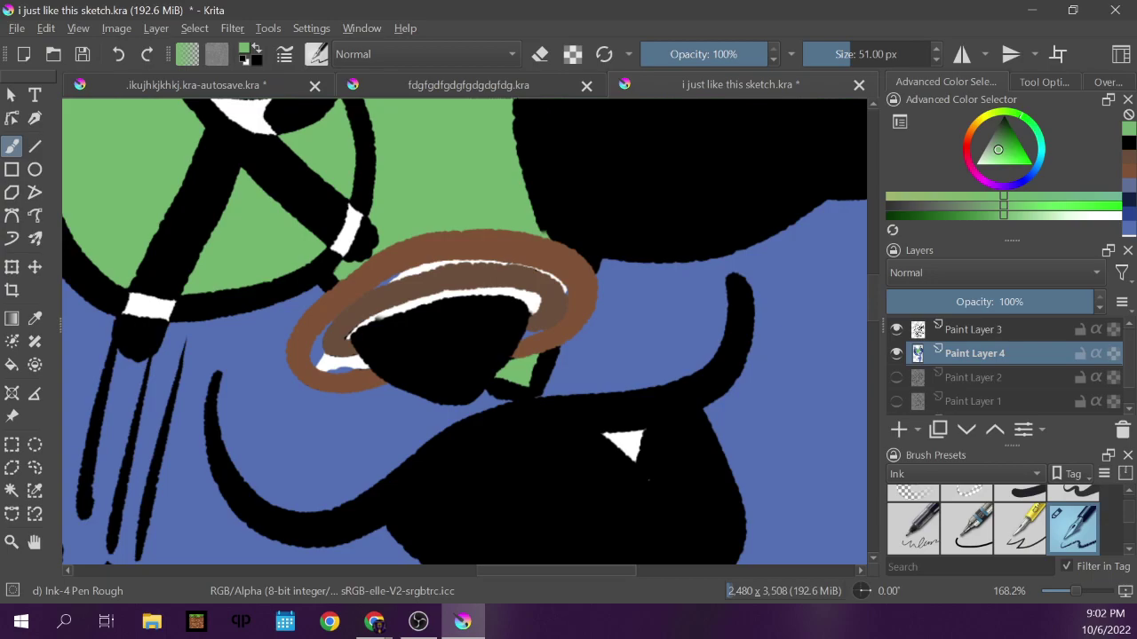
Hand-letter a bright green note starting with "Go See" over the shorter character on Paint Layer 3.
key("alt+Tab")
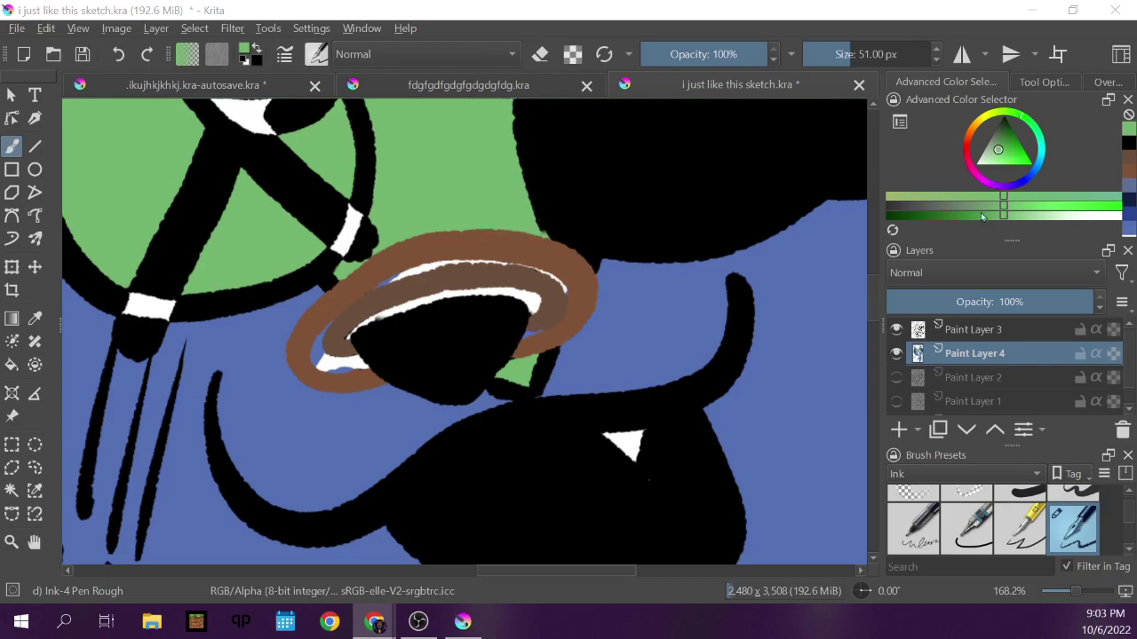
left_click(1108, 82)
left_click(932, 204)
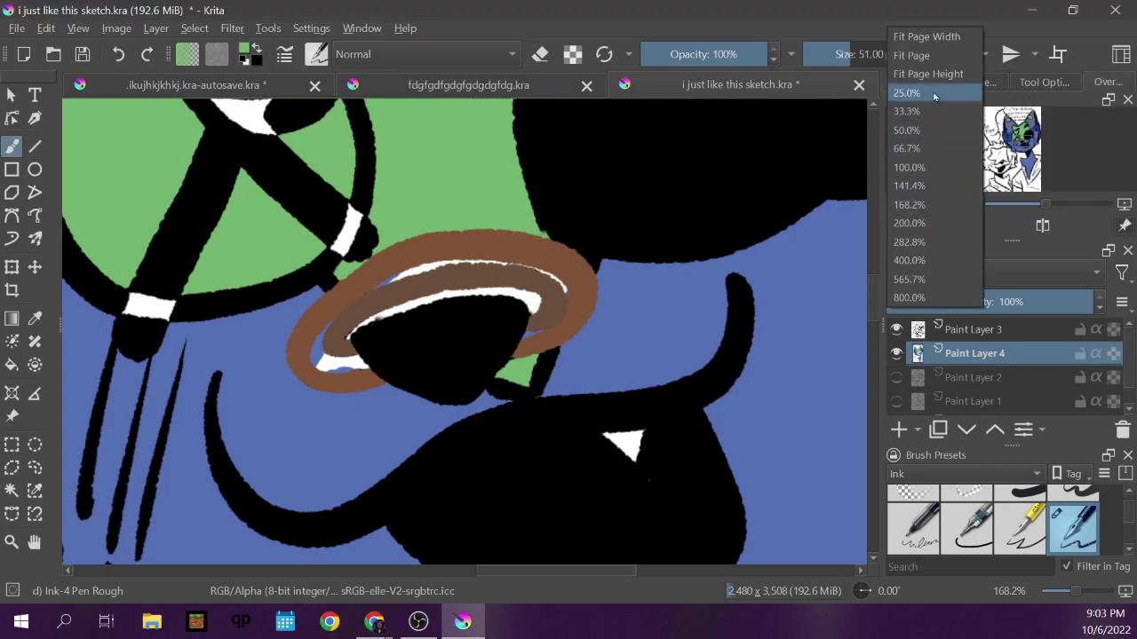
left_click(920, 55)
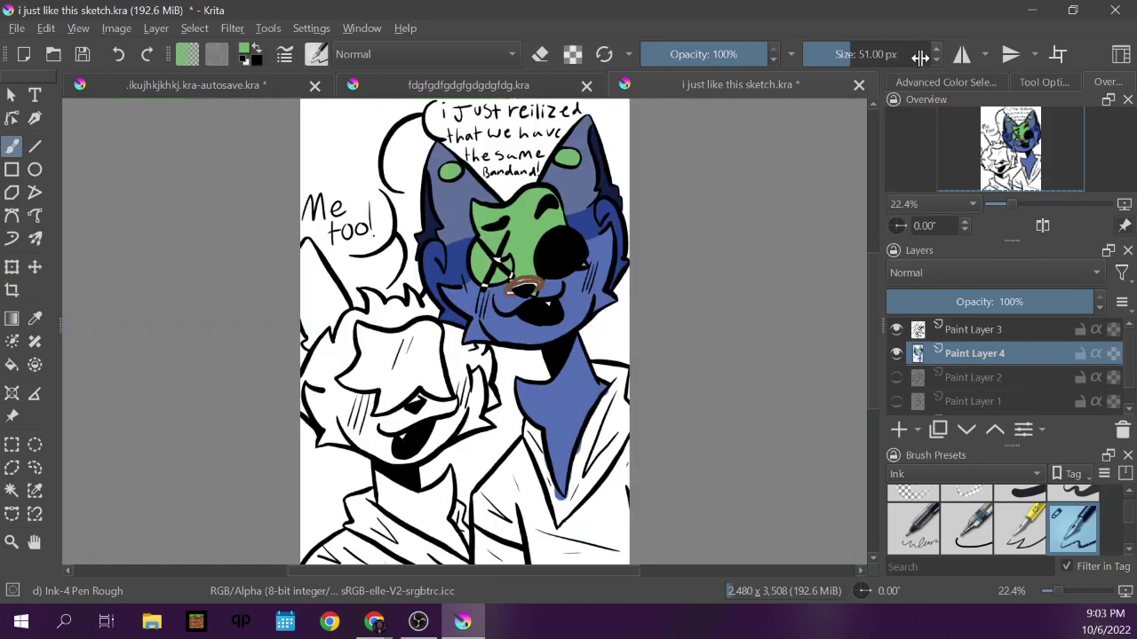
left_click(952, 331)
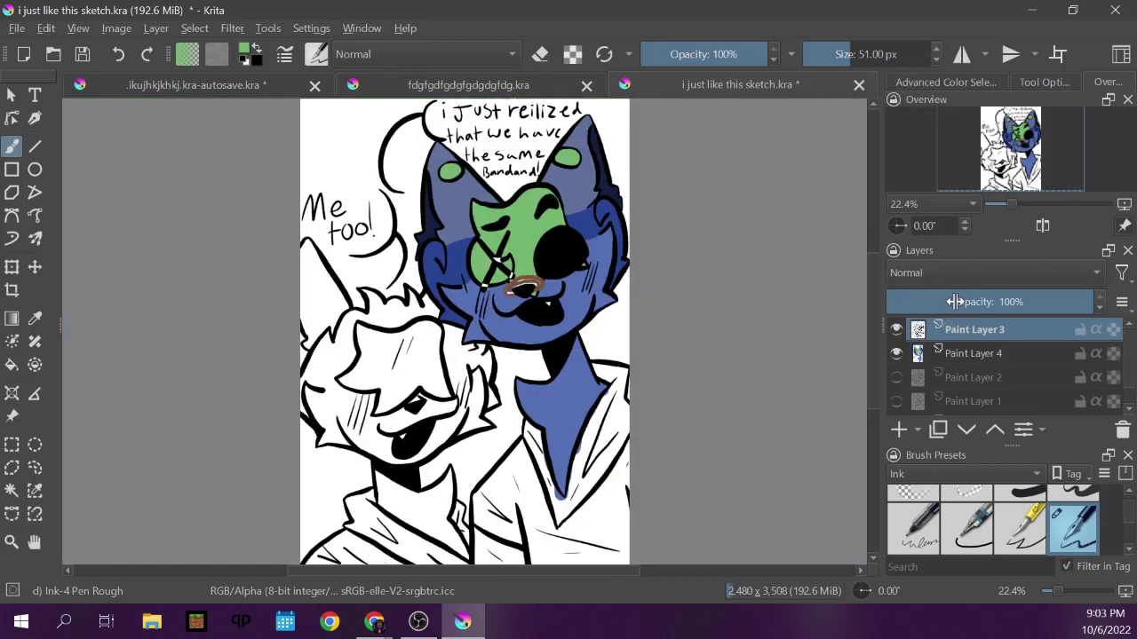
left_click(993, 82)
left_click(1016, 150)
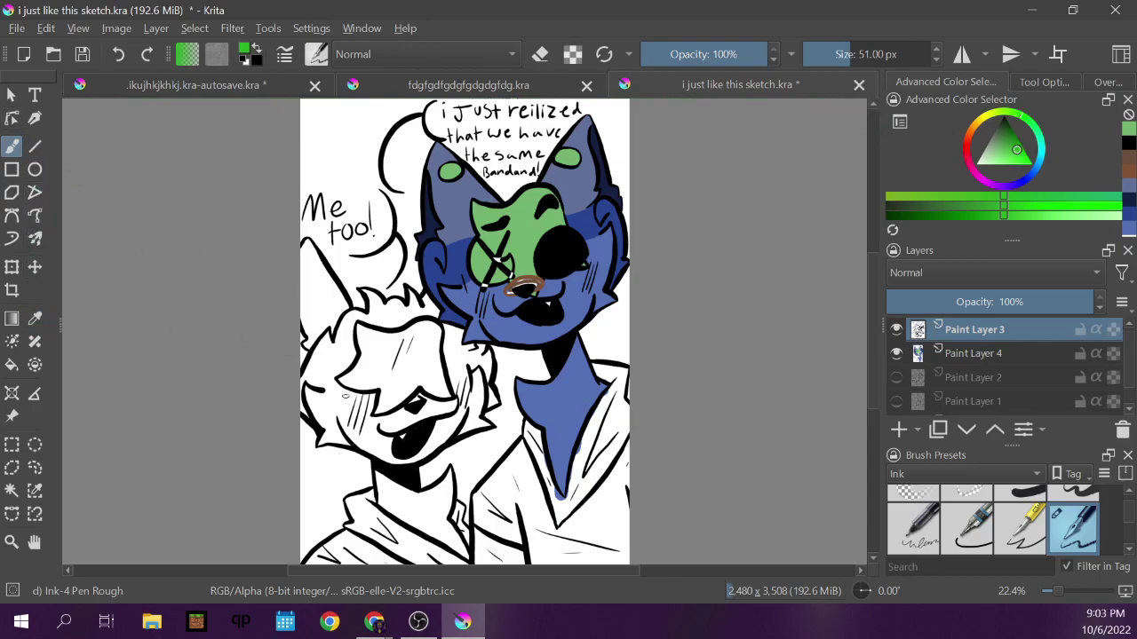
mouse_move(333, 405)
left_mouse_down()
mouse_move(321, 437)
mouse_move(370, 419)
mouse_move(391, 435)
mouse_move(439, 410)
mouse_move(450, 426)
mouse_move(480, 415)
left_mouse_up()
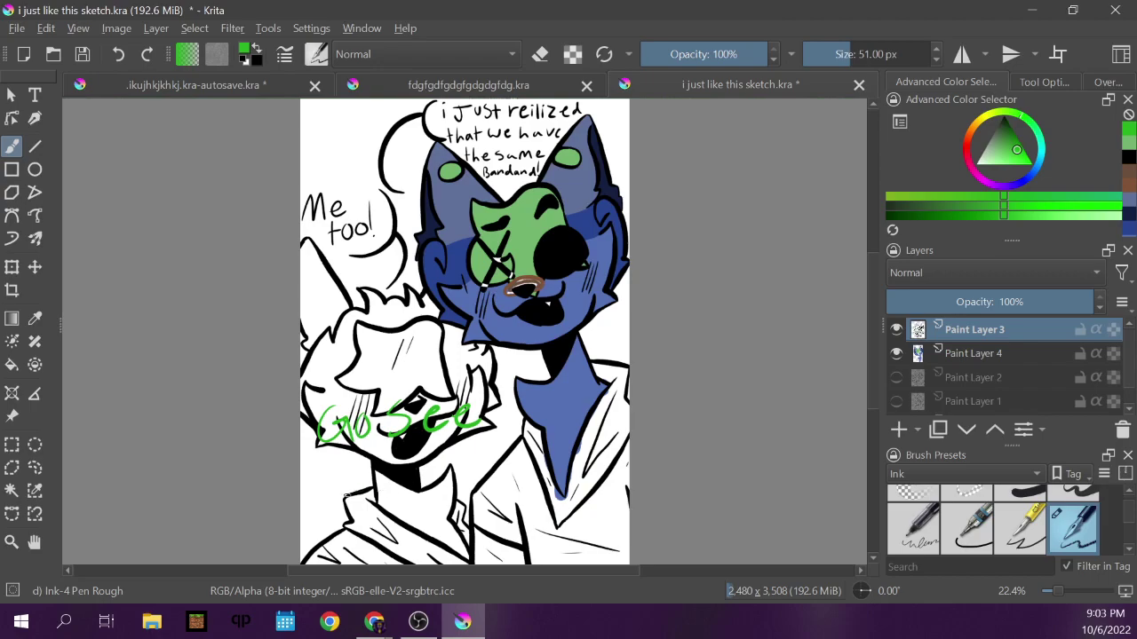
left_click_drag(330, 515, 399, 483)
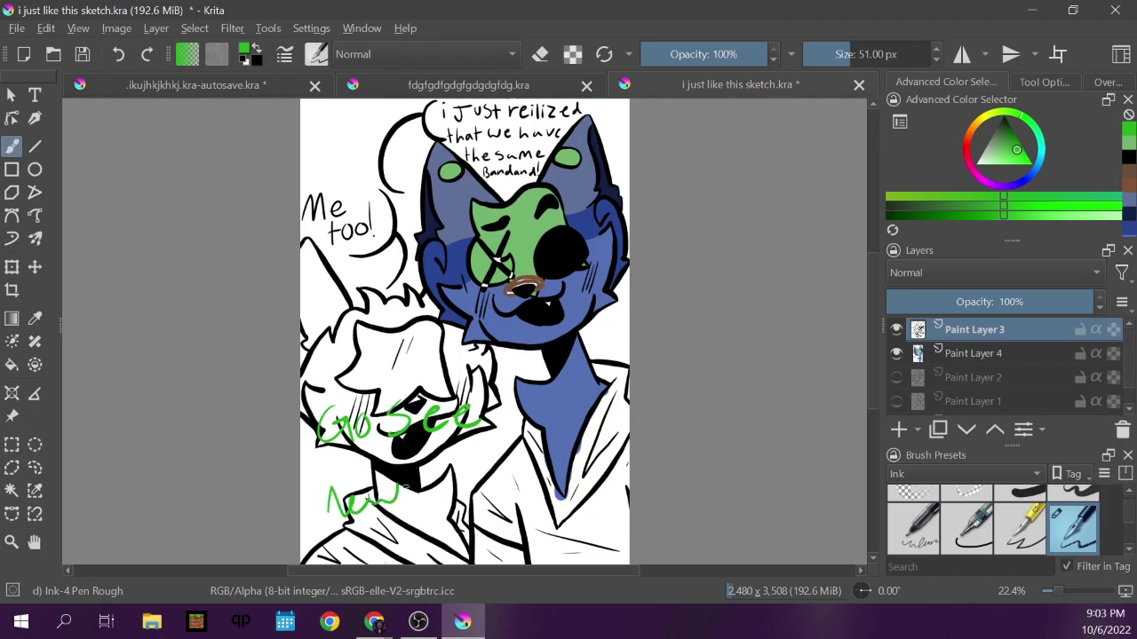
left_click(118, 54)
mouse_move(377, 479)
left_mouse_down()
mouse_move(387, 517)
mouse_move(421, 485)
mouse_move(453, 508)
mouse_move(487, 467)
mouse_move(515, 498)
left_mouse_up()
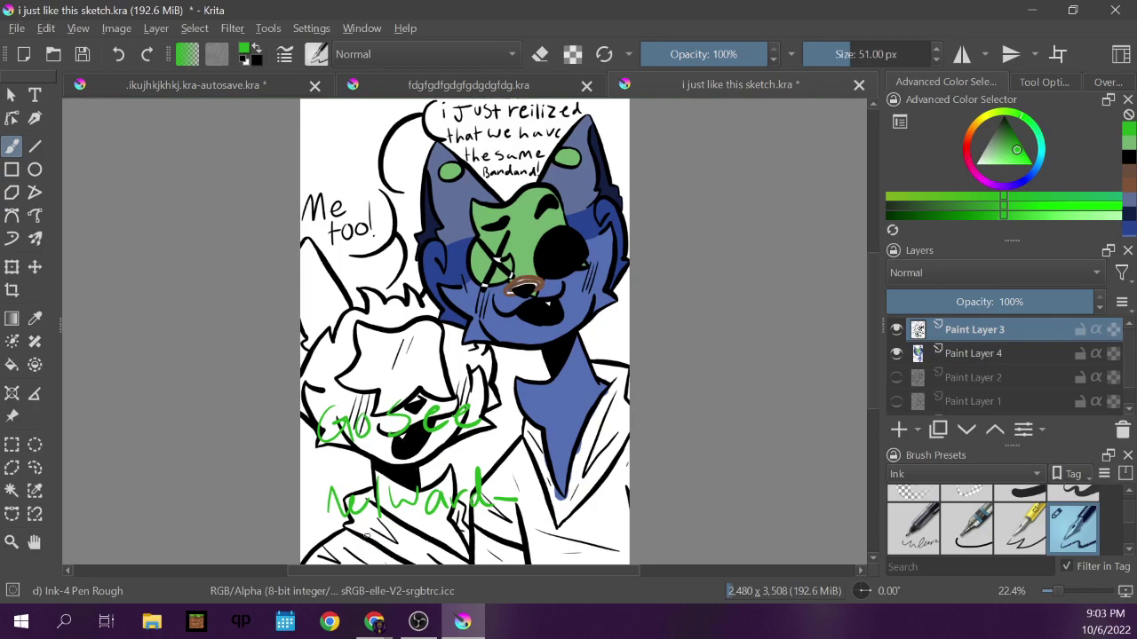
mouse_move(373, 526)
left_mouse_down()
mouse_move(375, 545)
mouse_move(402, 538)
mouse_move(403, 551)
left_mouse_up()
mouse_move(416, 514)
left_mouse_down()
mouse_move(405, 536)
mouse_move(424, 544)
mouse_move(435, 526)
left_mouse_up()
mouse_move(444, 525)
left_mouse_down()
mouse_move(457, 524)
mouse_move(448, 549)
left_mouse_up()
mouse_move(482, 515)
left_mouse_down()
mouse_move(474, 546)
mouse_move(545, 512)
mouse_move(525, 542)
mouse_move(547, 560)
mouse_move(555, 551)
mouse_move(546, 562)
left_mouse_up()
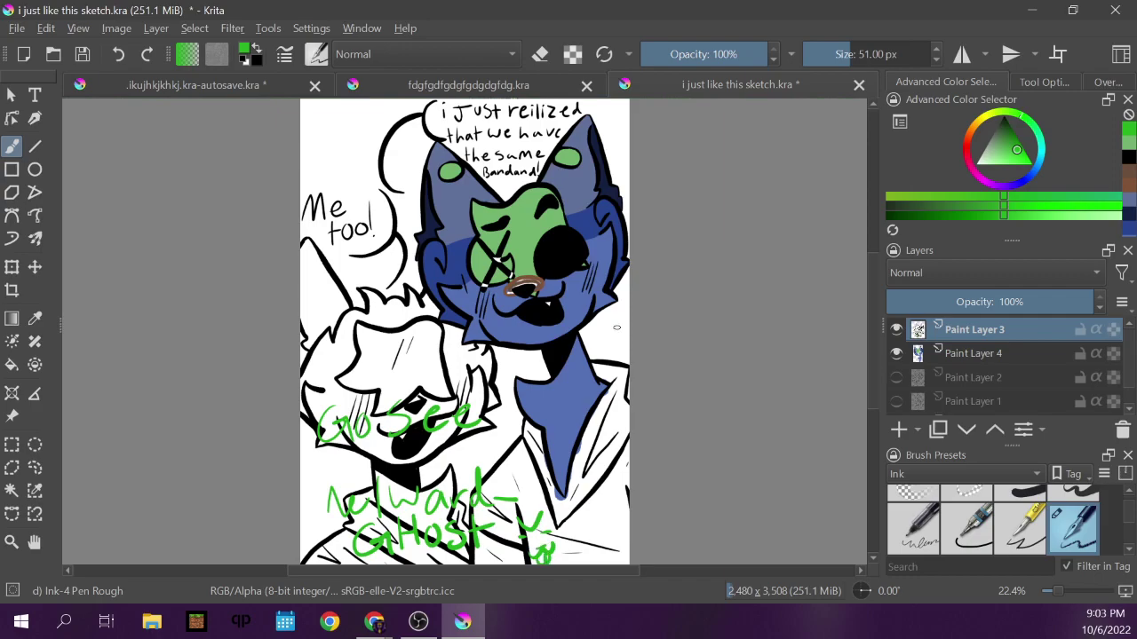
Undo all of the green lettering over the shorter character.
key("e")
key("e")
left_click(118, 55)
left_click(118, 55)
left_click(118, 55)
left_click(118, 55)
left_click(118, 55)
left_click(118, 55)
left_click(118, 55)
left_click(119, 56)
left_click(119, 55)
left_click(118, 55)
left_click(118, 55)
left_click(118, 55)
left_click(118, 55)
left_click(118, 55)
left_click(118, 55)
left_click(118, 55)
left_click(118, 55)
left_click(118, 55)
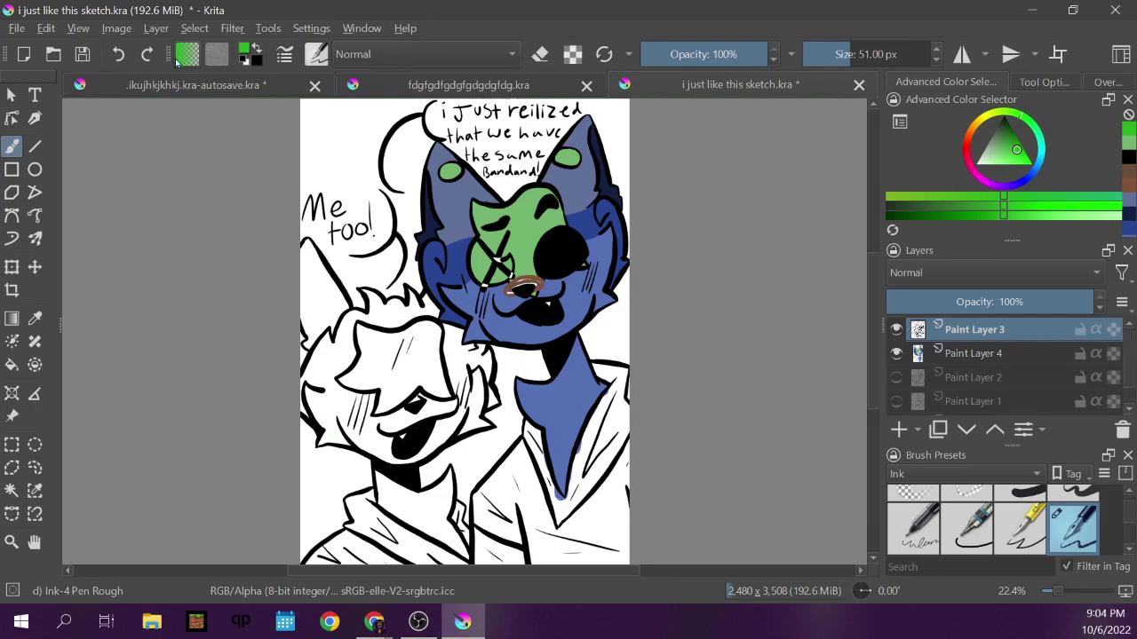
Sample the light brown from the earlier drawing's nose and fill the gaps between the taller character's nose rings on Paint Layer 4.
left_click(12, 542)
left_click_drag(451, 240, 621, 371)
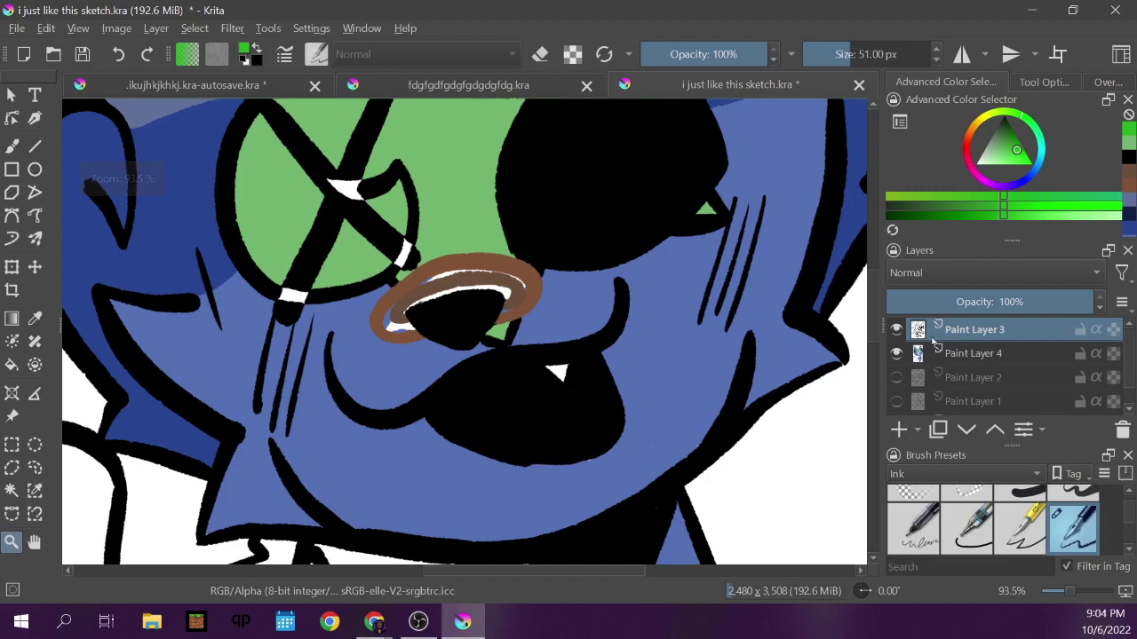
left_click(973, 355)
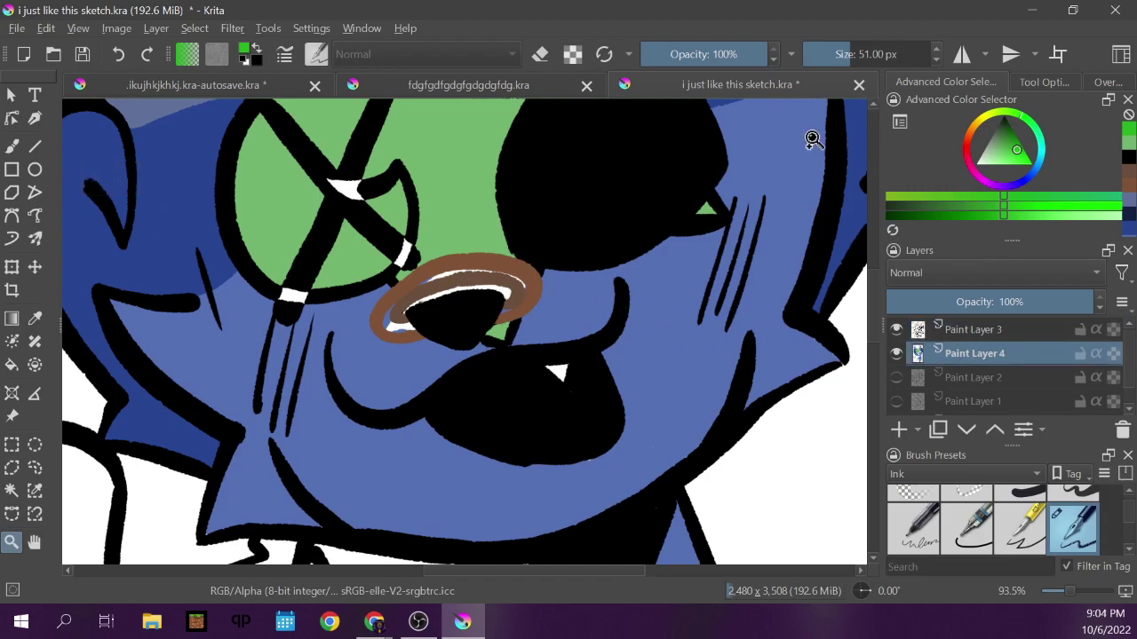
left_click(469, 84)
left_click(486, 331, "ctrl")
left_click_drag(487, 330, 488, 328)
left_click(486, 333)
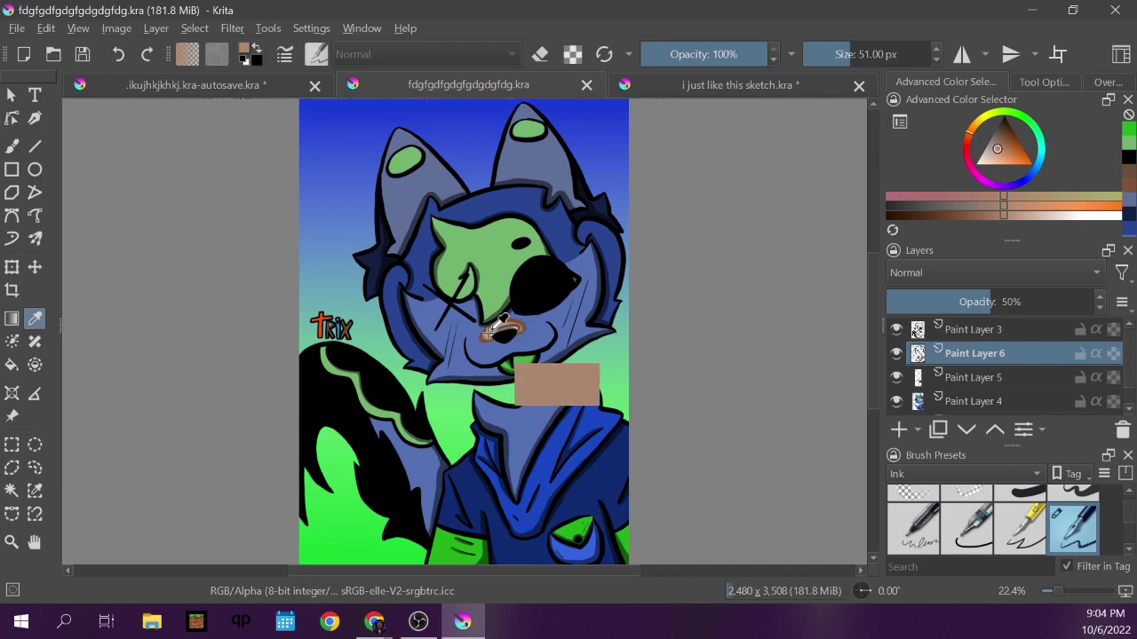
left_click(487, 334)
left_click(738, 84)
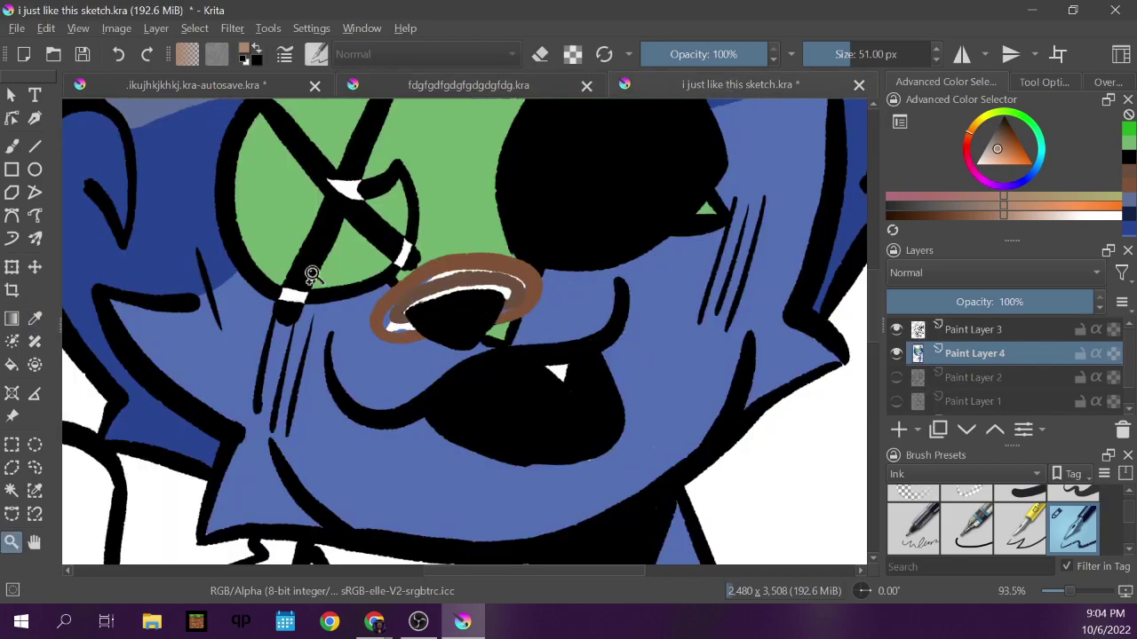
left_click(12, 145)
left_click_drag(406, 325, 390, 328)
mouse_move(414, 286)
left_mouse_down()
mouse_move(467, 269)
mouse_move(524, 292)
left_mouse_up()
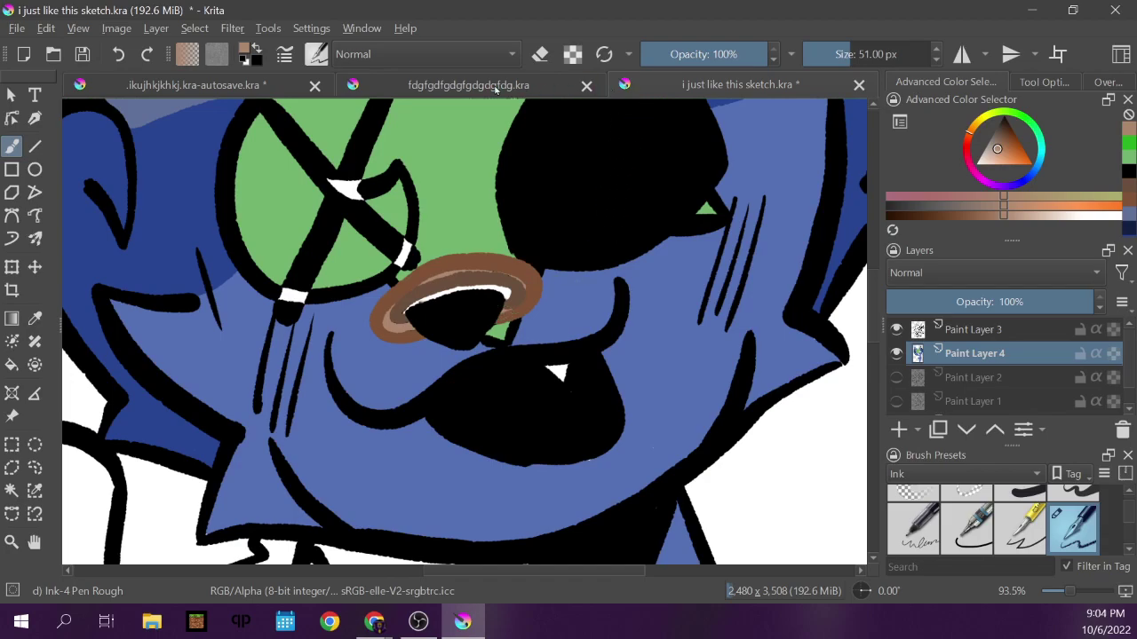
Sample the pale pinkish beige from the earlier drawing's nose and fill the white strip above the taller character's black nose.
left_click(501, 87)
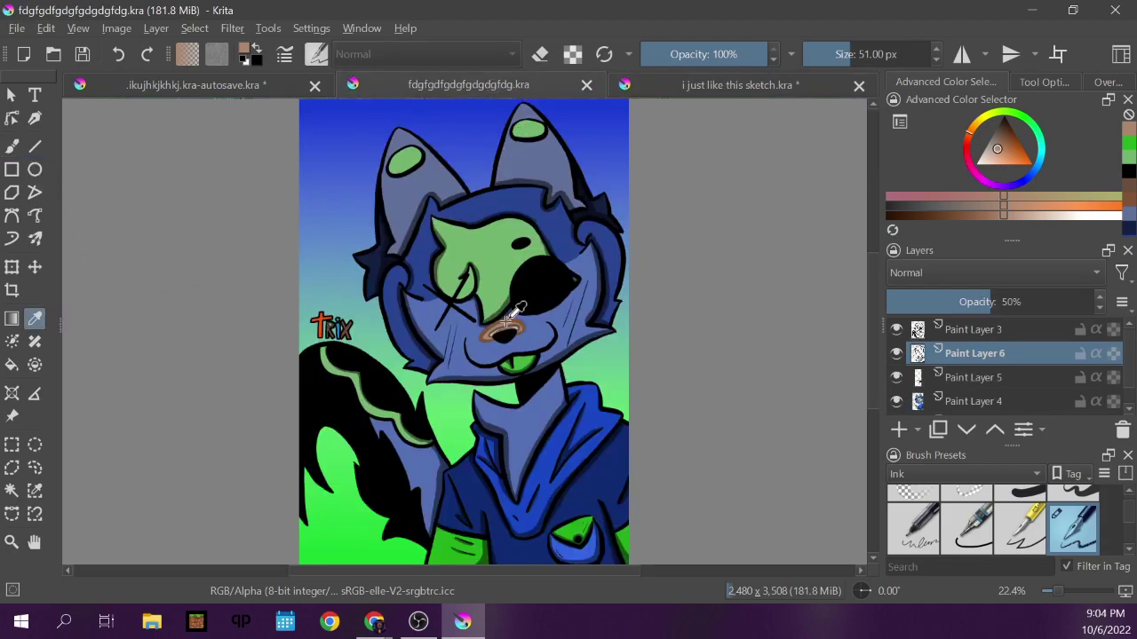
left_click_drag(504, 325, 501, 330)
left_click(723, 94)
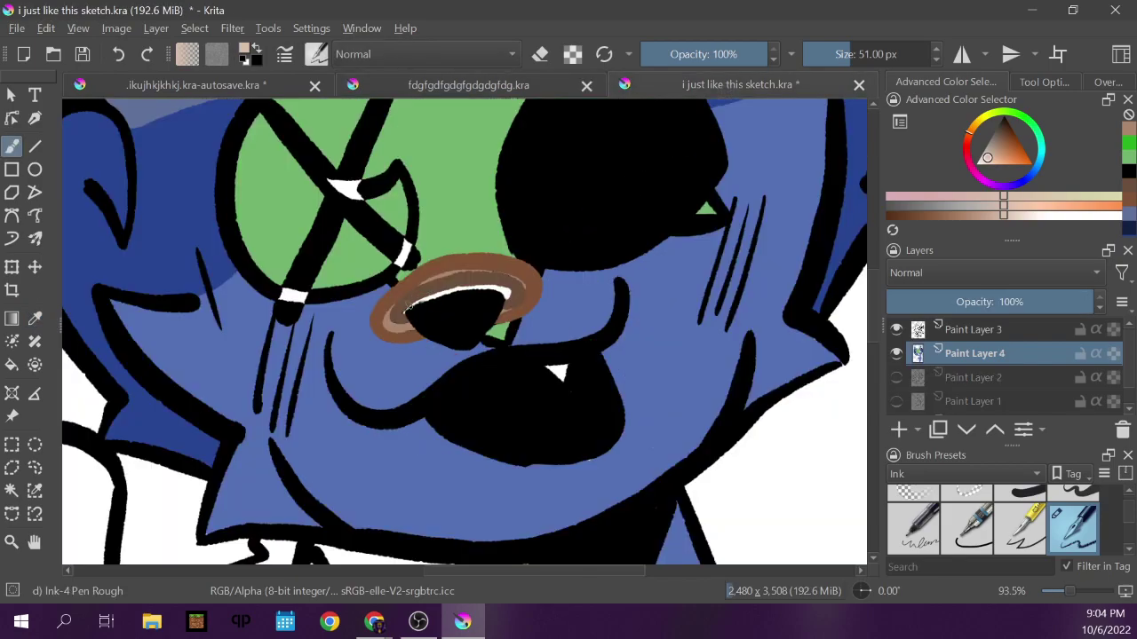
mouse_move(414, 307)
left_mouse_down()
mouse_move(464, 291)
mouse_move(514, 293)
left_mouse_up()
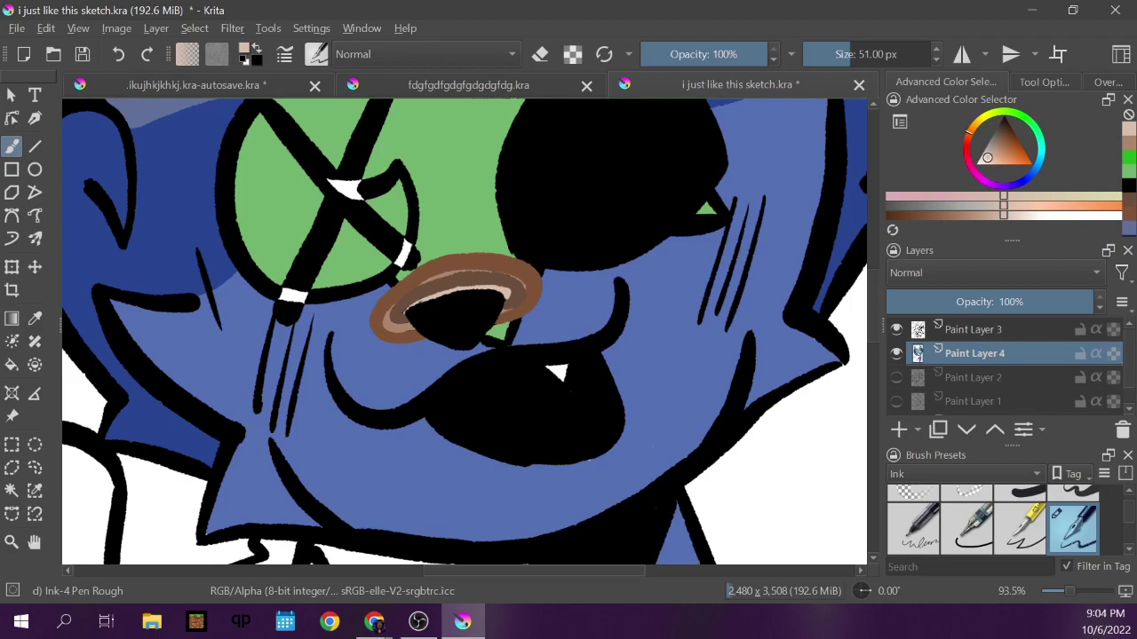
Hide Paint Layer 3 and hand-letter "terifying" and the start of another word in pale beige on Paint Layer 4.
left_click(374, 622)
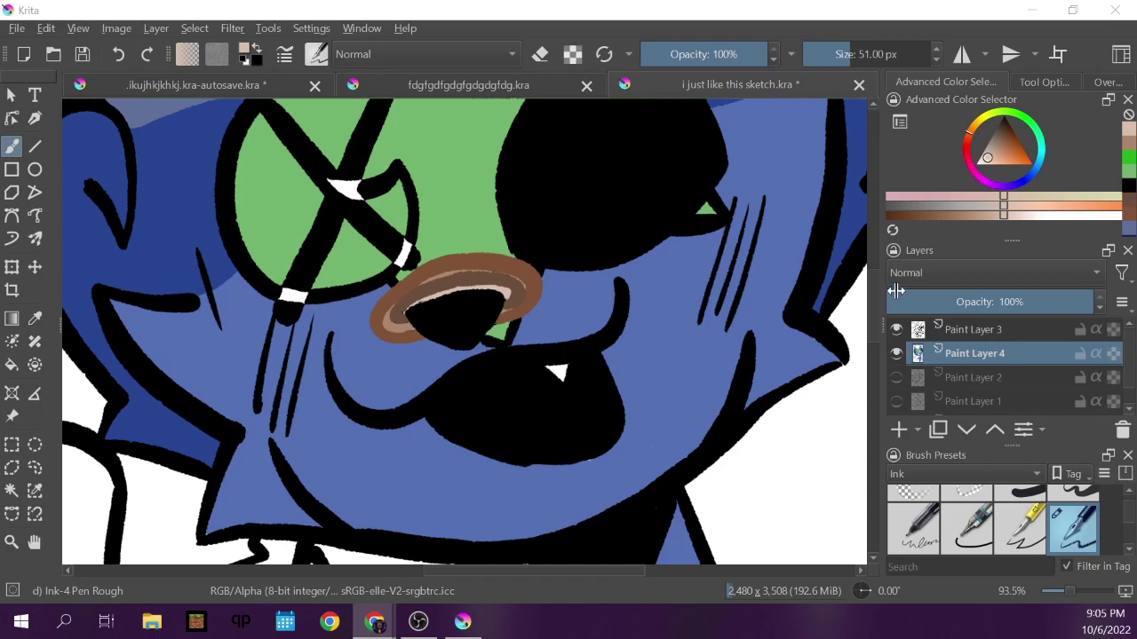
left_click(1104, 82)
left_click(937, 209)
left_click(968, 112)
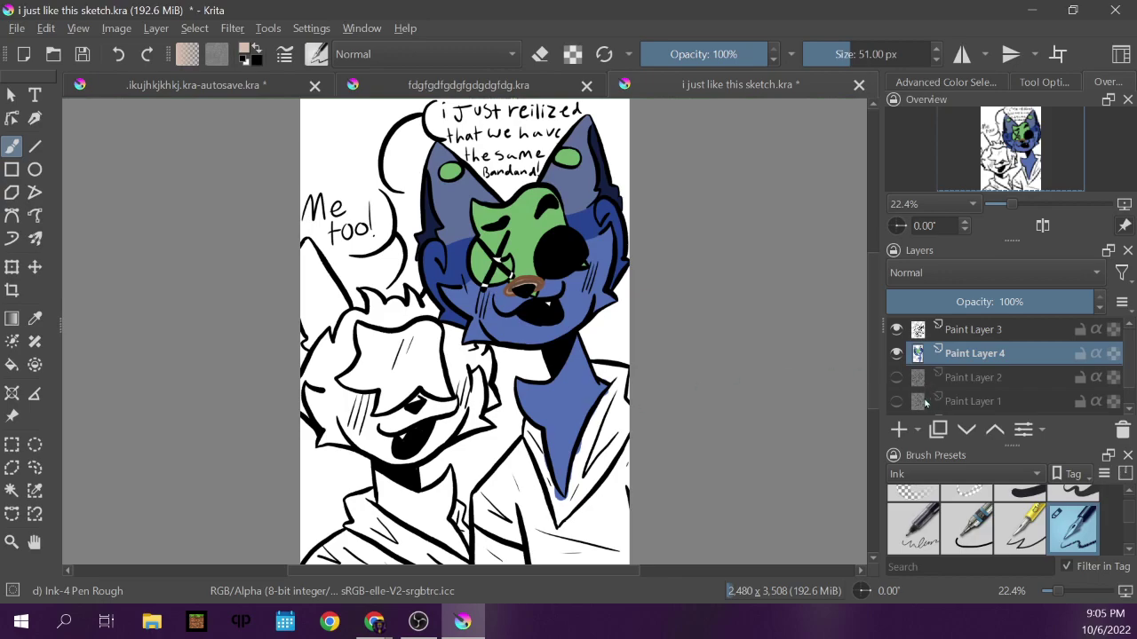
left_click(896, 332)
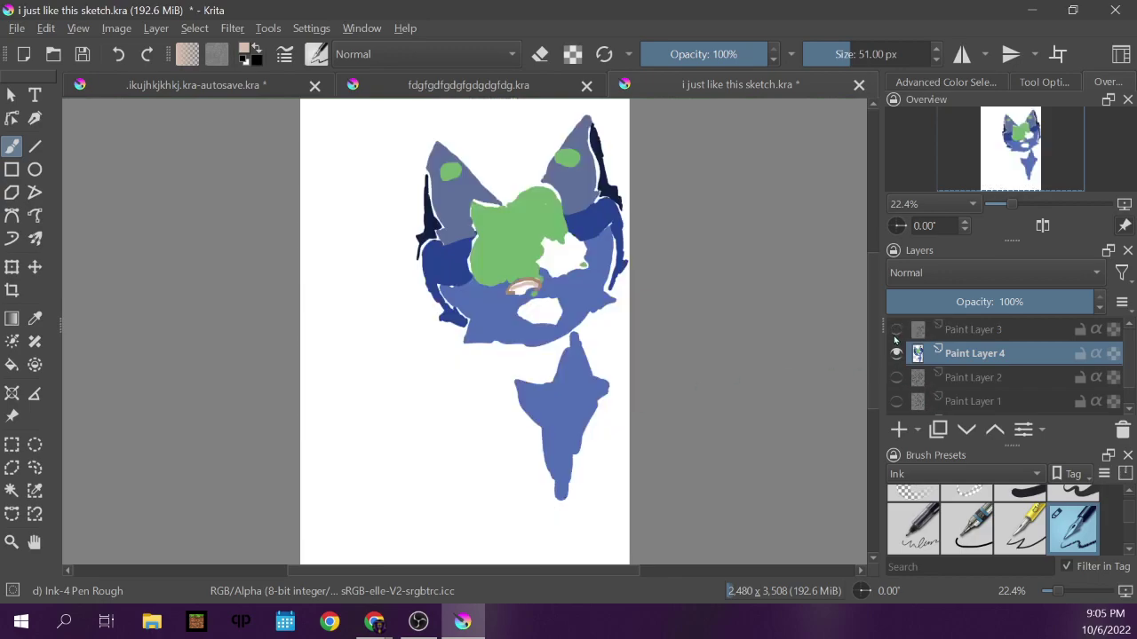
mouse_move(365, 436)
left_mouse_down()
mouse_move(398, 467)
mouse_move(412, 438)
mouse_move(436, 456)
left_mouse_up()
left_click_drag(373, 491, 494, 442)
left_click(118, 54)
left_click(118, 54)
left_click(118, 54)
left_click(118, 55)
left_click_drag(352, 407, 355, 410)
mouse_move(362, 391)
left_mouse_down()
mouse_move(366, 412)
mouse_move(351, 399)
mouse_move(387, 414)
mouse_move(405, 402)
left_mouse_up()
left_click(118, 54)
left_click(118, 55)
mouse_move(413, 399)
left_mouse_down()
mouse_move(414, 414)
mouse_move(421, 401)
mouse_move(455, 414)
mouse_move(439, 437)
left_mouse_up()
left_click_drag(364, 464, 366, 477)
left_click(118, 54)
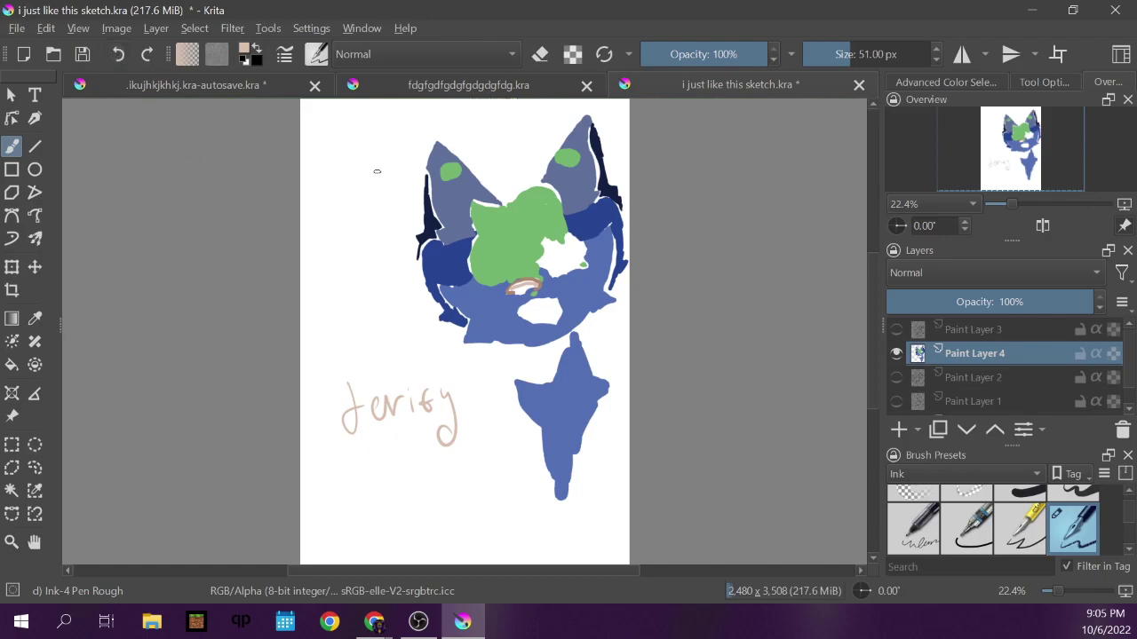
mouse_move(478, 395)
left_mouse_down()
mouse_move(506, 413)
mouse_move(494, 444)
left_mouse_up()
mouse_move(370, 475)
left_mouse_down()
mouse_move(395, 490)
mouse_move(393, 462)
mouse_move(408, 483)
mouse_move(388, 491)
mouse_move(418, 473)
mouse_move(448, 494)
left_mouse_up()
left_click(118, 54)
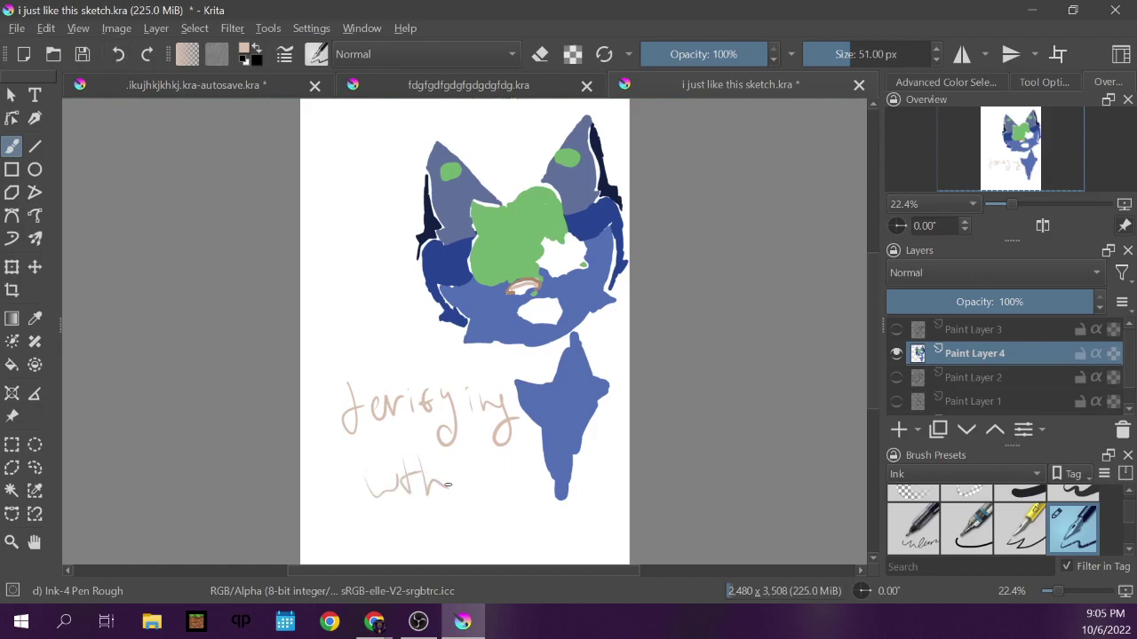
Undo all of the beige lettering and restore the visibility of Paint Layer 3.
left_click(118, 55)
left_click(118, 54)
left_click(118, 54)
left_click(118, 54)
left_click(118, 54)
left_click(118, 55)
left_click(118, 54)
left_click(119, 55)
left_click(118, 55)
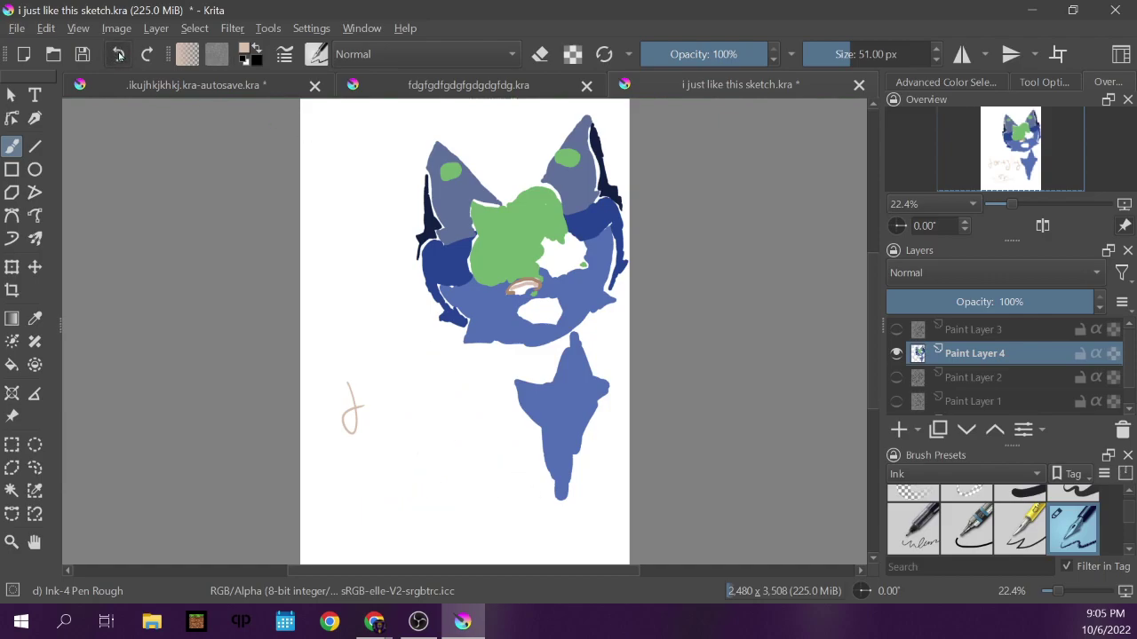
left_click(118, 54)
left_click(118, 55)
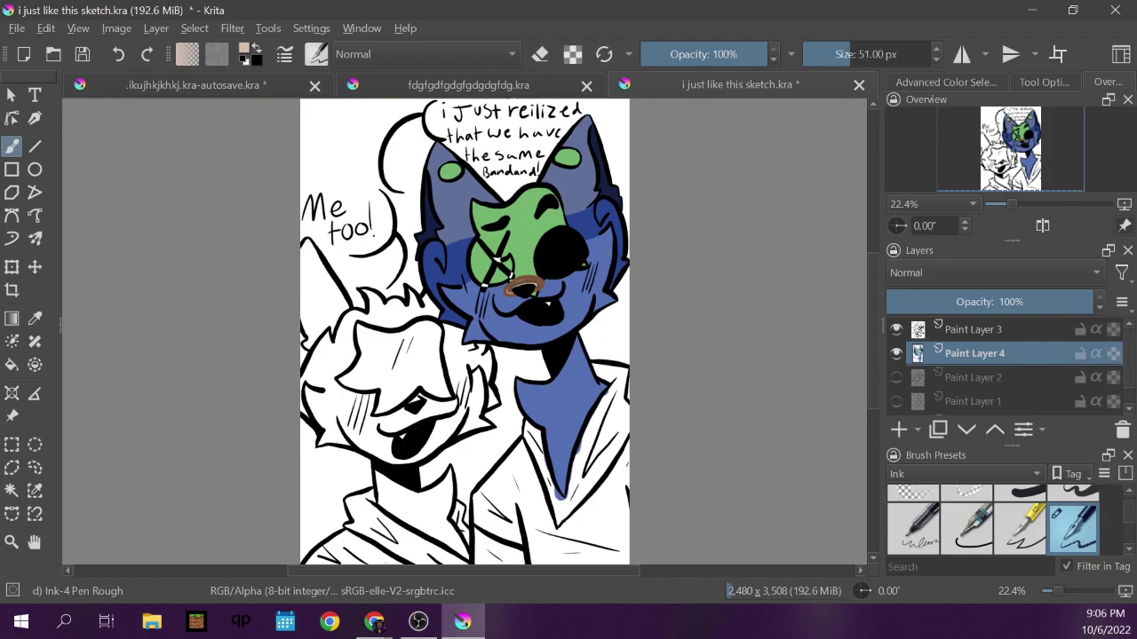
Sample the bright blue from the earlier drawing's hoodie collar and block in the right half of the taller character's collar.
left_click(502, 89)
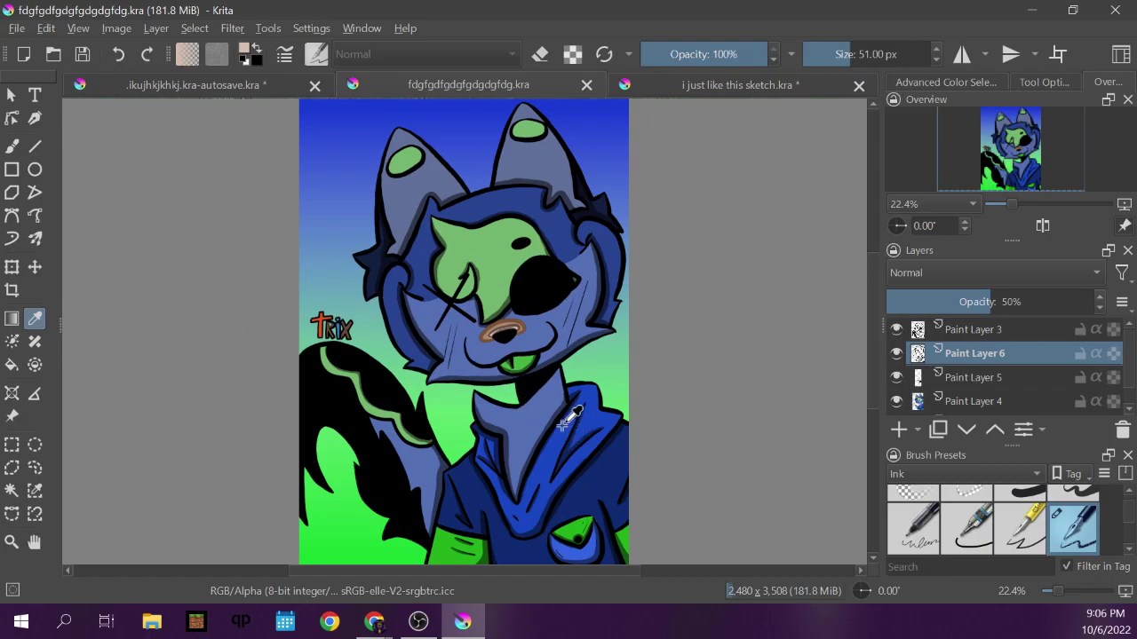
left_click(697, 86)
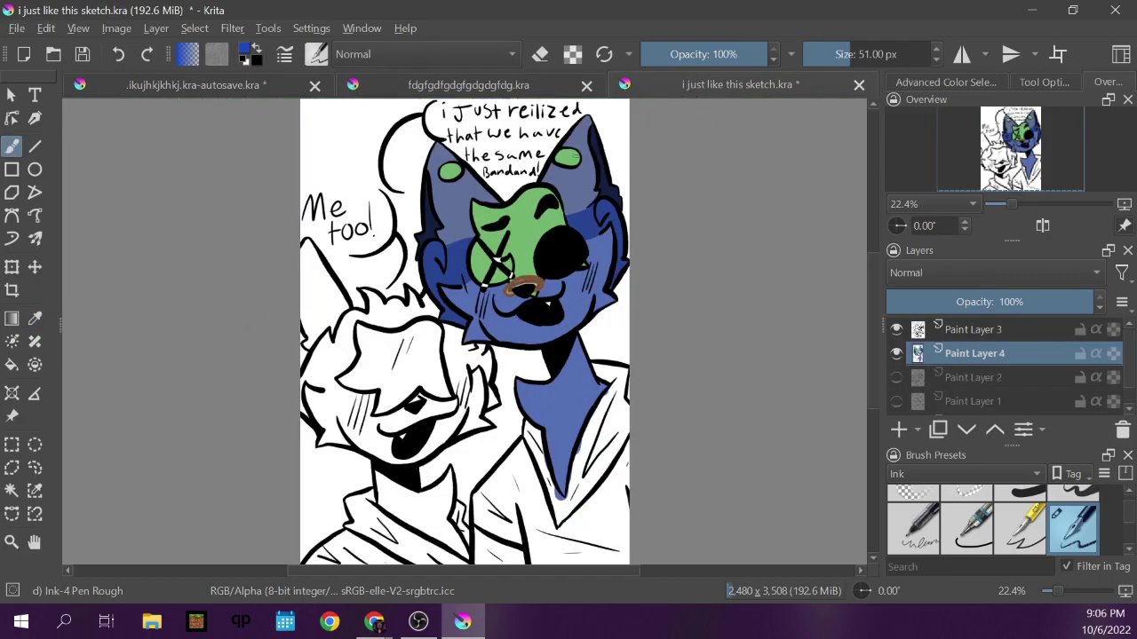
mouse_move(593, 424)
left_mouse_down()
mouse_move(586, 440)
mouse_move(602, 400)
mouse_move(574, 476)
mouse_move(601, 431)
mouse_move(588, 466)
mouse_move(622, 435)
mouse_move(598, 480)
left_mouse_up()
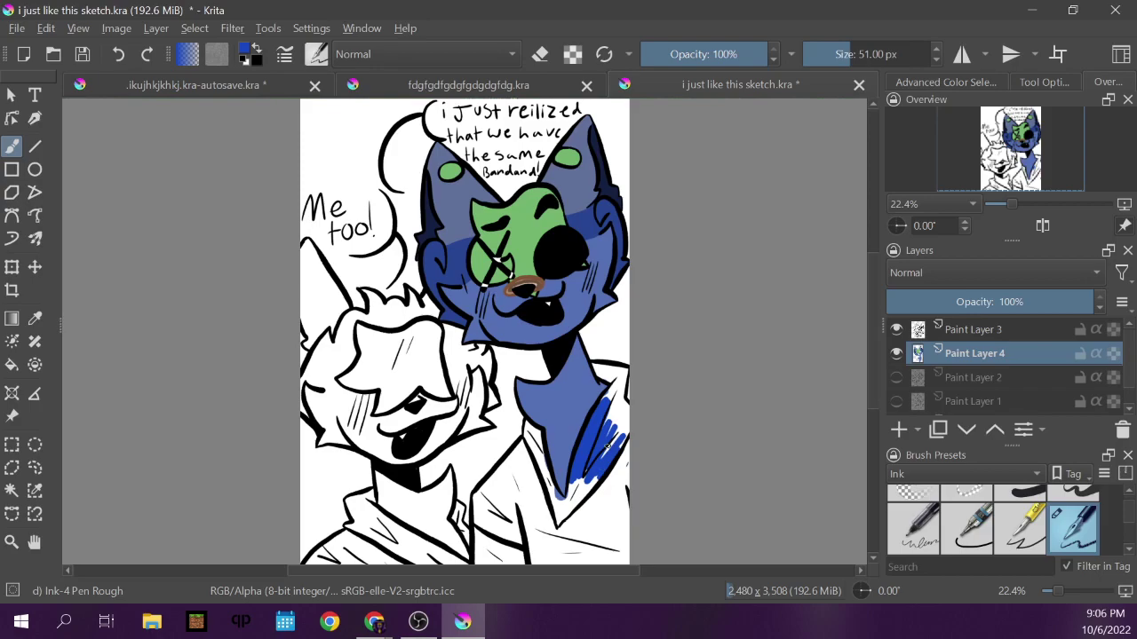
Enlarge the brush to 103 px and fill the rest of the collar's right half down to its lower point.
key("bracketright")
key("bracketright")
key("bracketright")
key("bracketright")
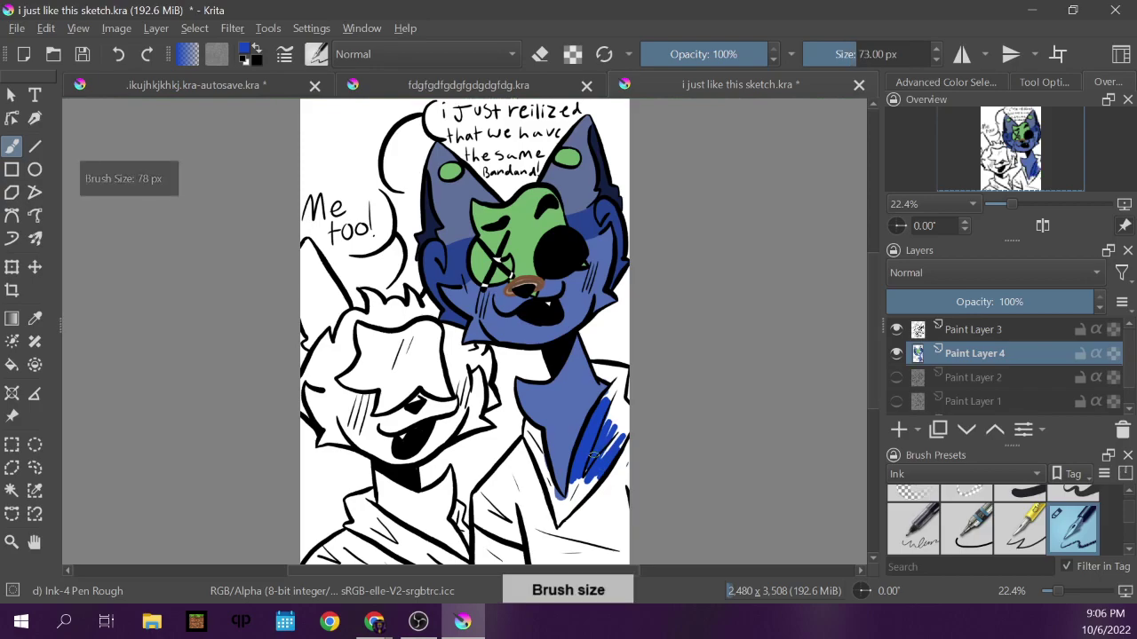
key("bracketright")
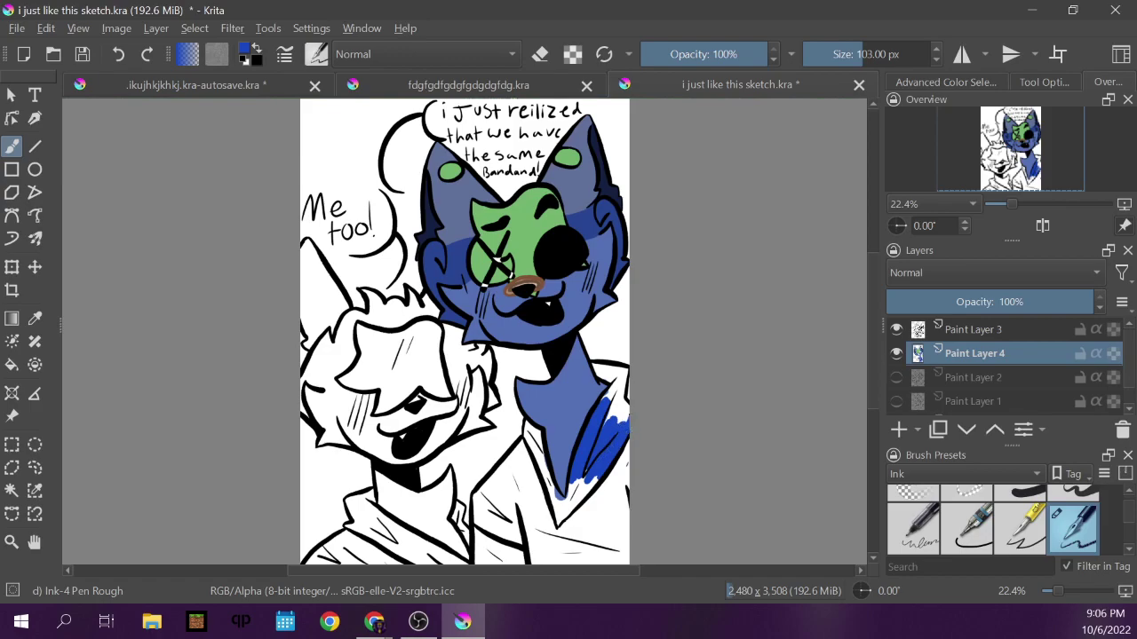
mouse_move(626, 410)
left_mouse_down()
mouse_move(620, 399)
mouse_move(611, 413)
mouse_move(610, 398)
left_mouse_up()
mouse_move(601, 421)
left_mouse_down()
mouse_move(622, 378)
mouse_move(622, 398)
left_mouse_up()
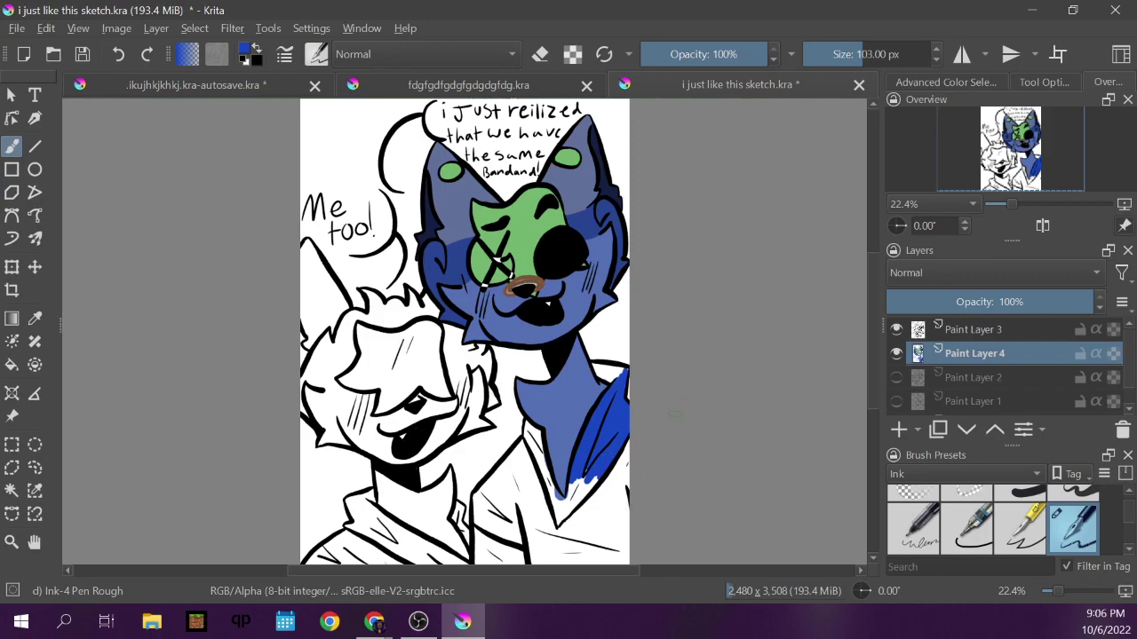
left_click_drag(591, 485, 562, 512)
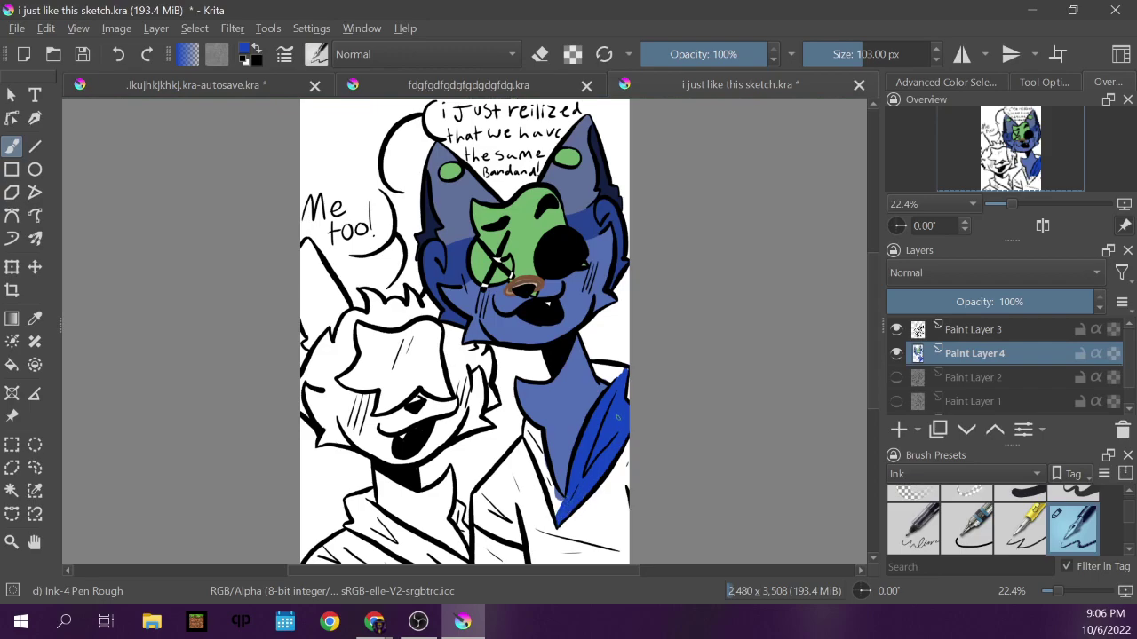
Paint the same blue over the collar beside the neck and its left half, and check the earlier drawing's hoodie.
mouse_move(627, 369)
left_mouse_down()
mouse_move(592, 365)
mouse_move(615, 375)
mouse_move(603, 376)
left_mouse_up()
mouse_move(526, 428)
left_mouse_down()
mouse_move(556, 505)
mouse_move(538, 427)
mouse_move(524, 423)
mouse_move(535, 435)
left_mouse_up()
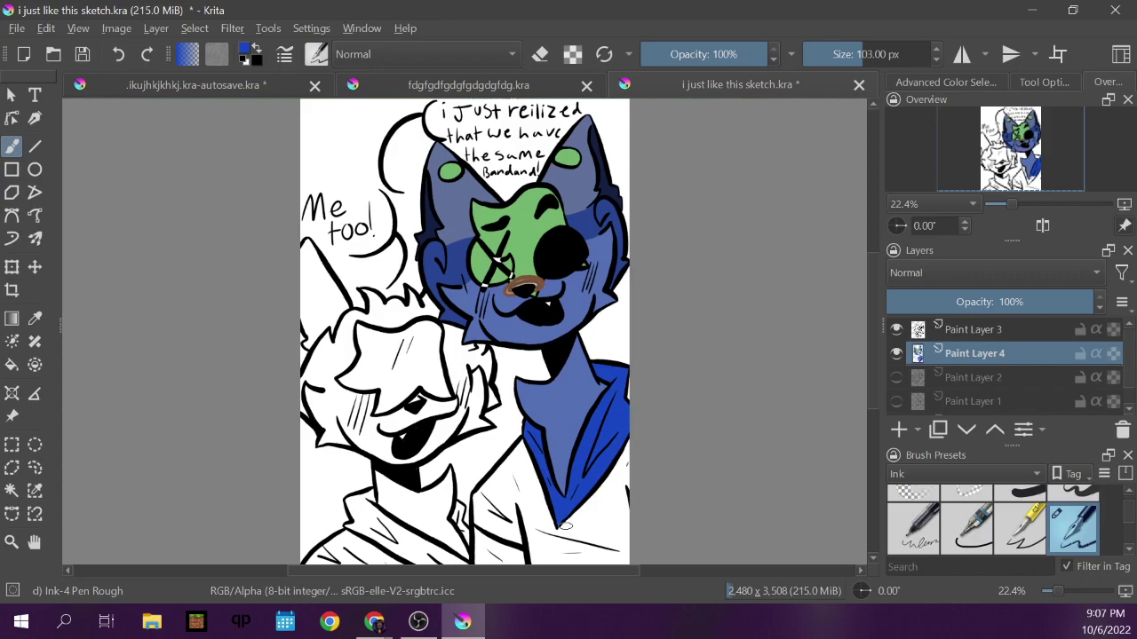
left_click(519, 91)
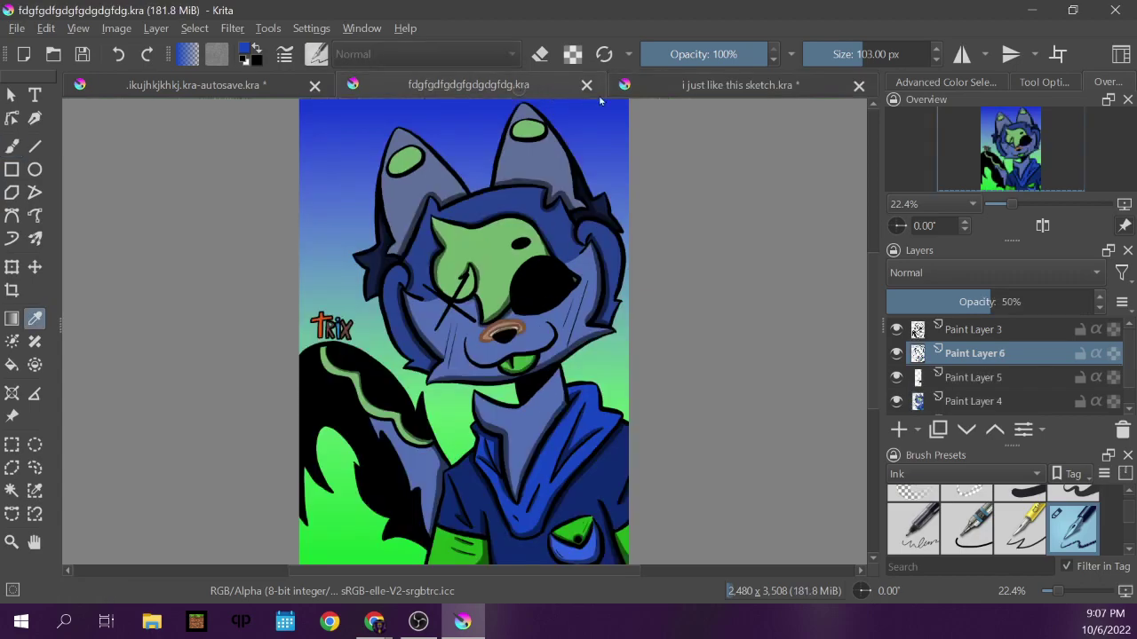
left_click(706, 89)
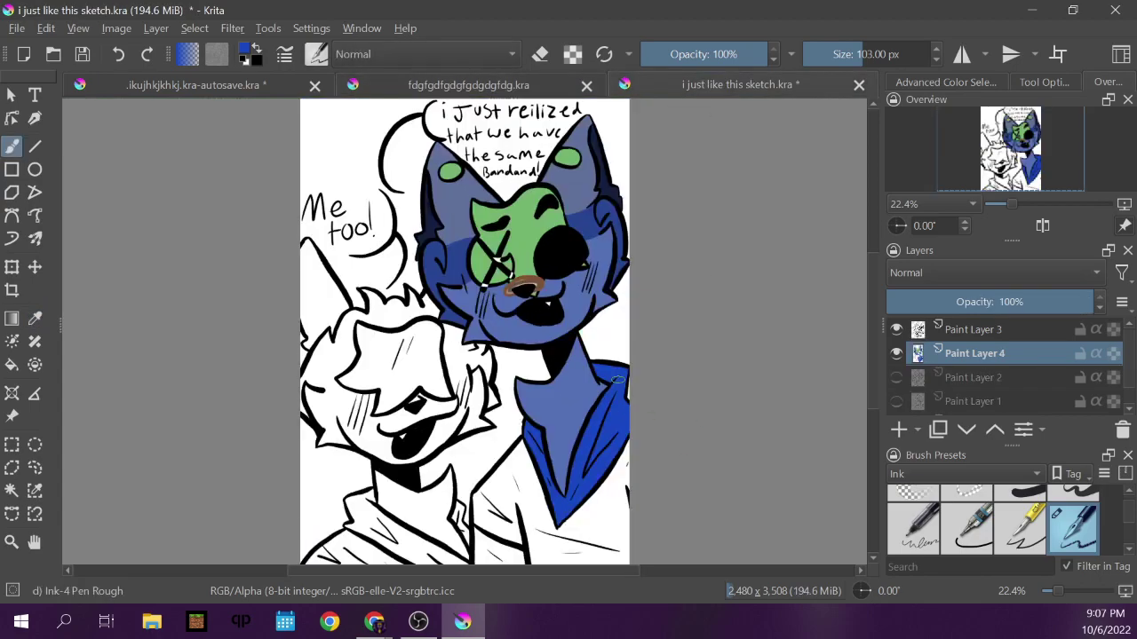
Make Paint Layer 3 active, remove the blue test stroke from the chest and set the brush colour to black.
left_click(958, 337)
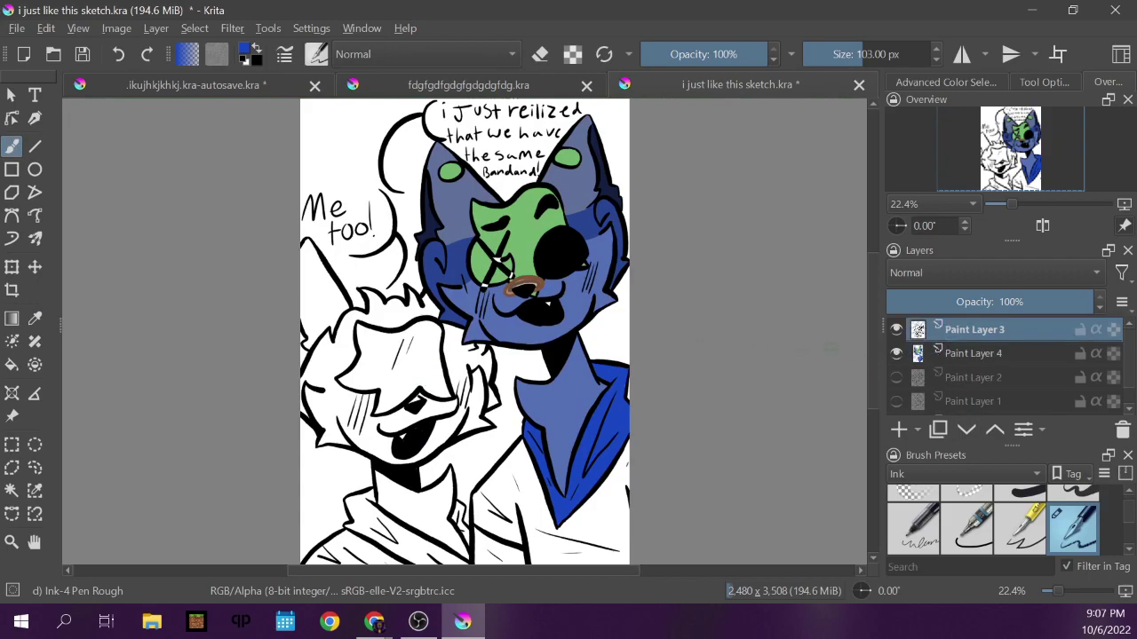
key("e")
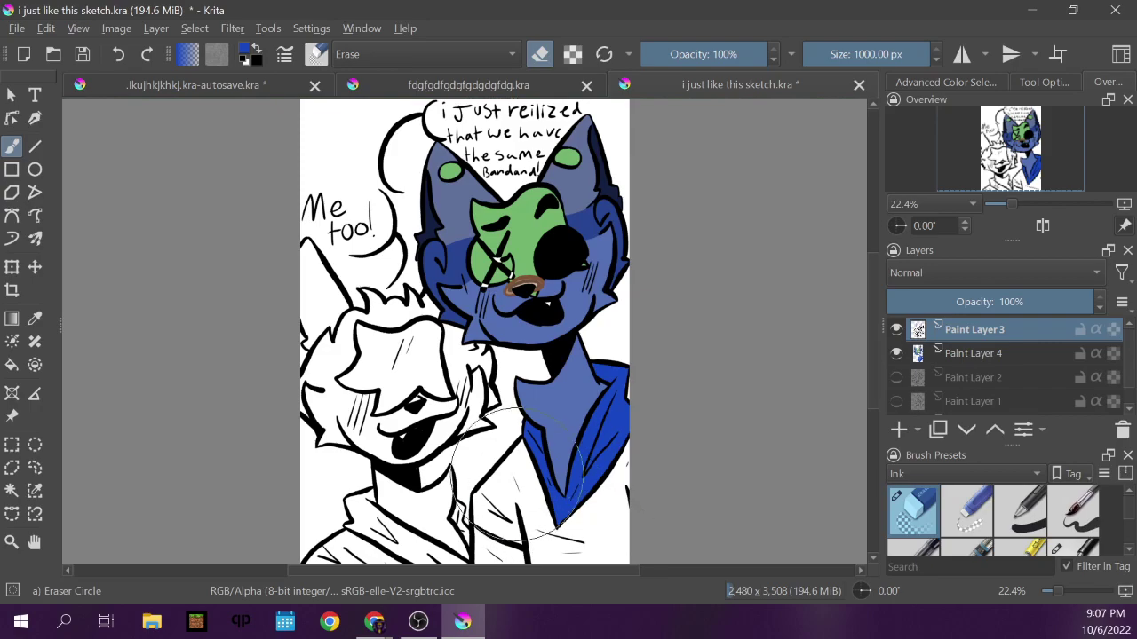
key("e")
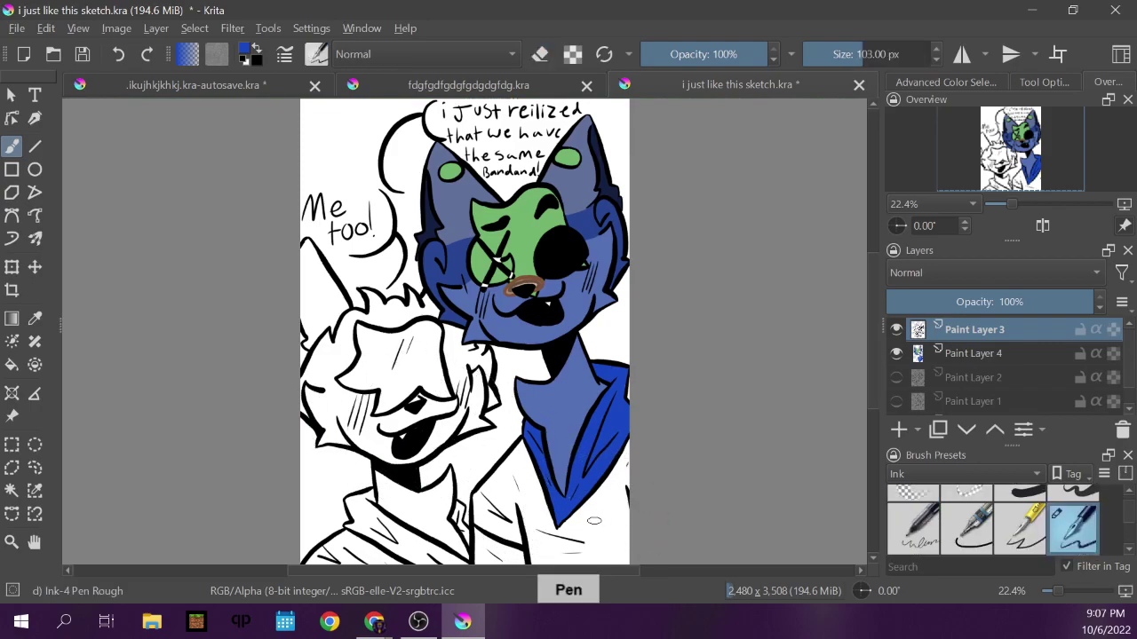
left_click_drag(588, 522, 609, 516)
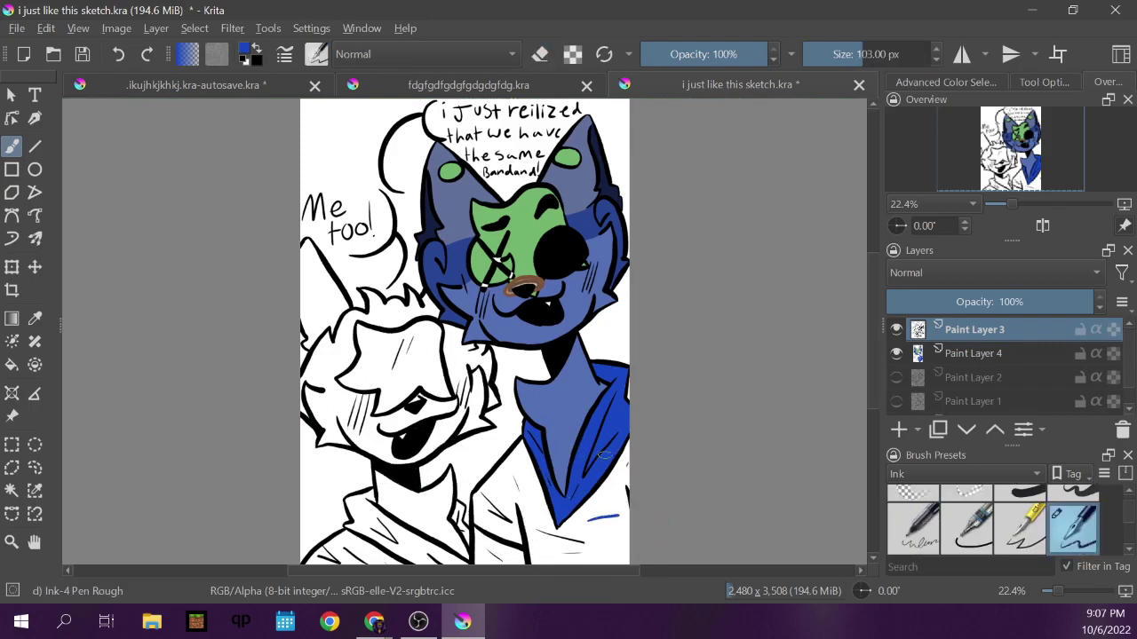
left_click(118, 54)
left_click(945, 82)
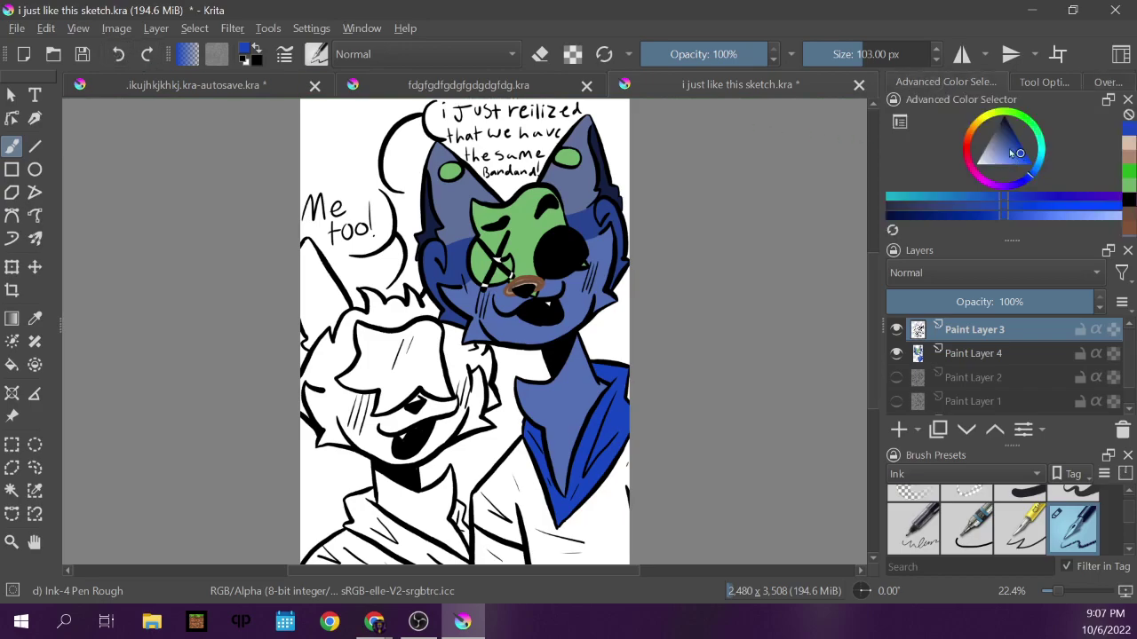
left_click_drag(1010, 155, 1003, 122)
mouse_move(606, 522)
left_mouse_down()
mouse_move(582, 529)
mouse_move(624, 515)
mouse_move(593, 549)
mouse_move(627, 543)
mouse_move(620, 524)
left_mouse_up()
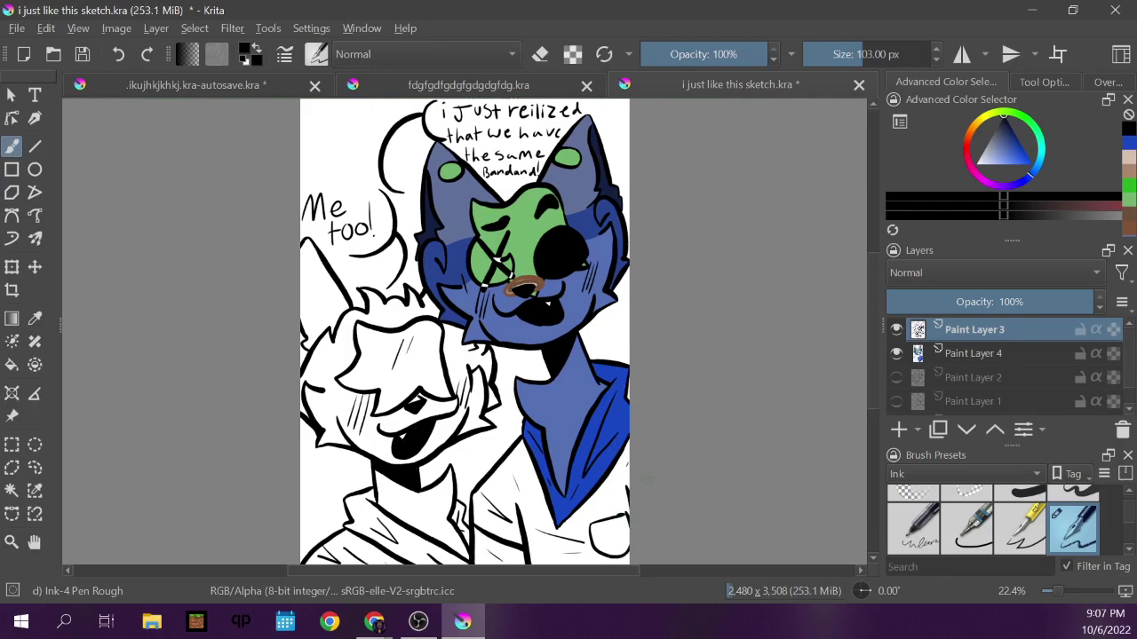
left_click(118, 54)
left_click(118, 54)
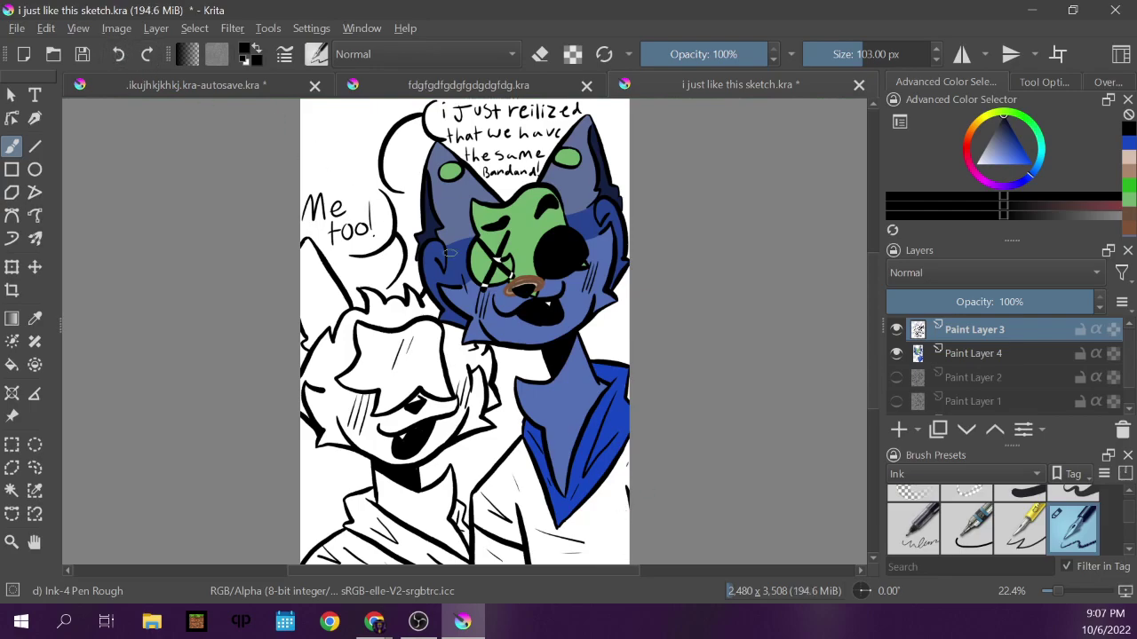
Ink a small rounded pocket with a pointed flap and button on the chest of the taller character's hoodie.
mouse_move(582, 524)
left_mouse_down()
mouse_move(612, 514)
mouse_move(587, 528)
mouse_move(618, 552)
mouse_move(627, 520)
left_mouse_up()
left_click(119, 54)
key("ctrl+shift+z")
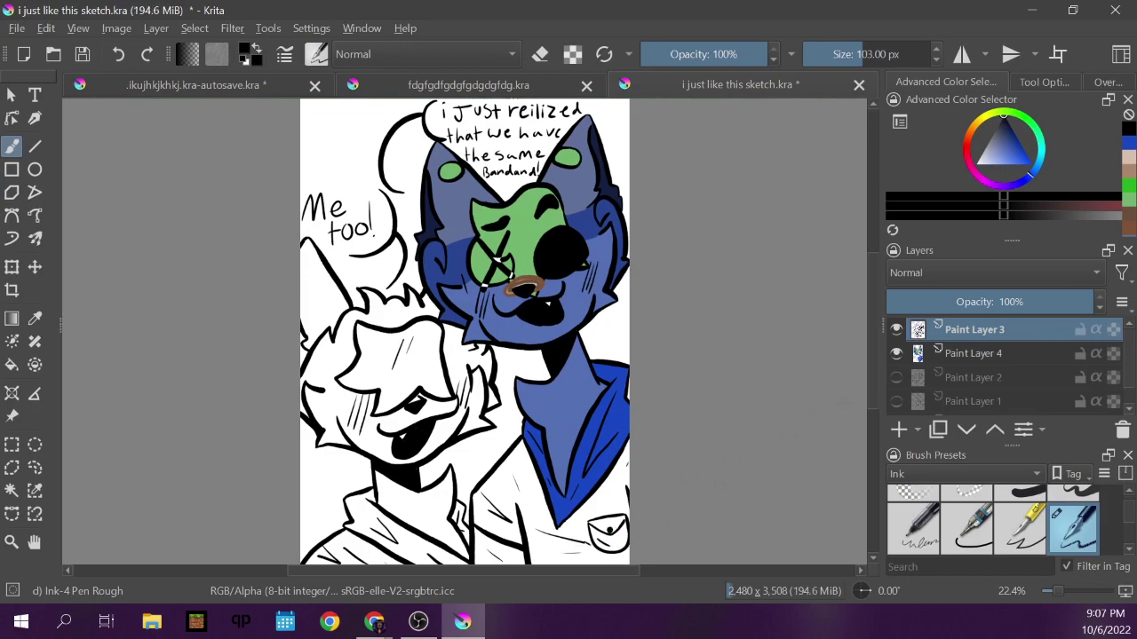
On Paint Layer 4, sample the collar's bright blue and fill the pocket below its flap.
left_click(961, 356)
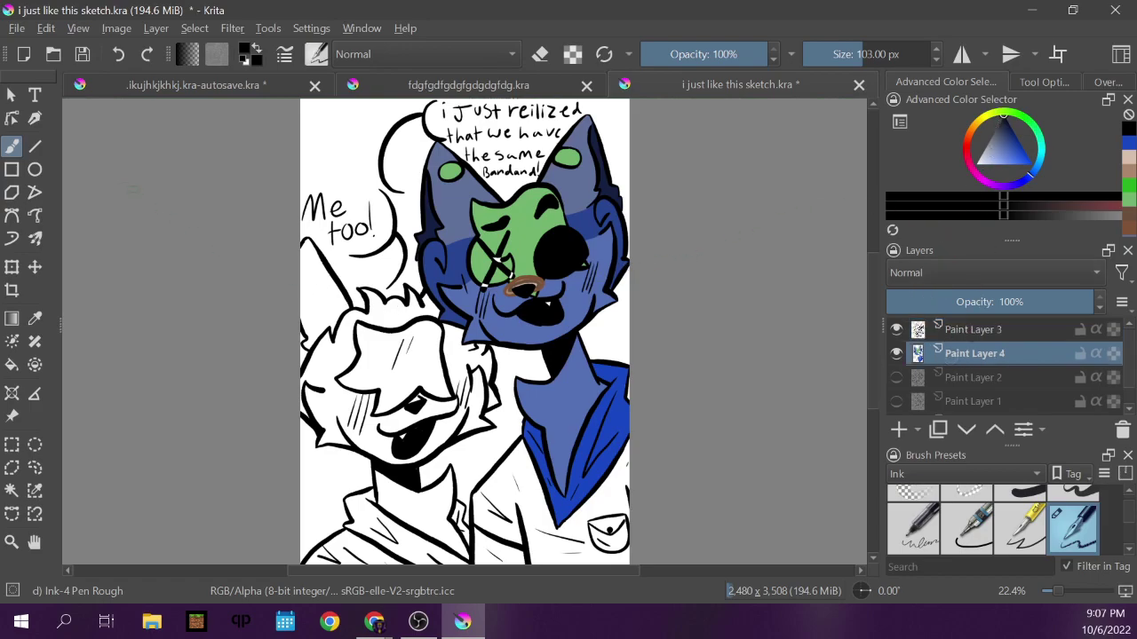
left_click(34, 318)
left_click(11, 147)
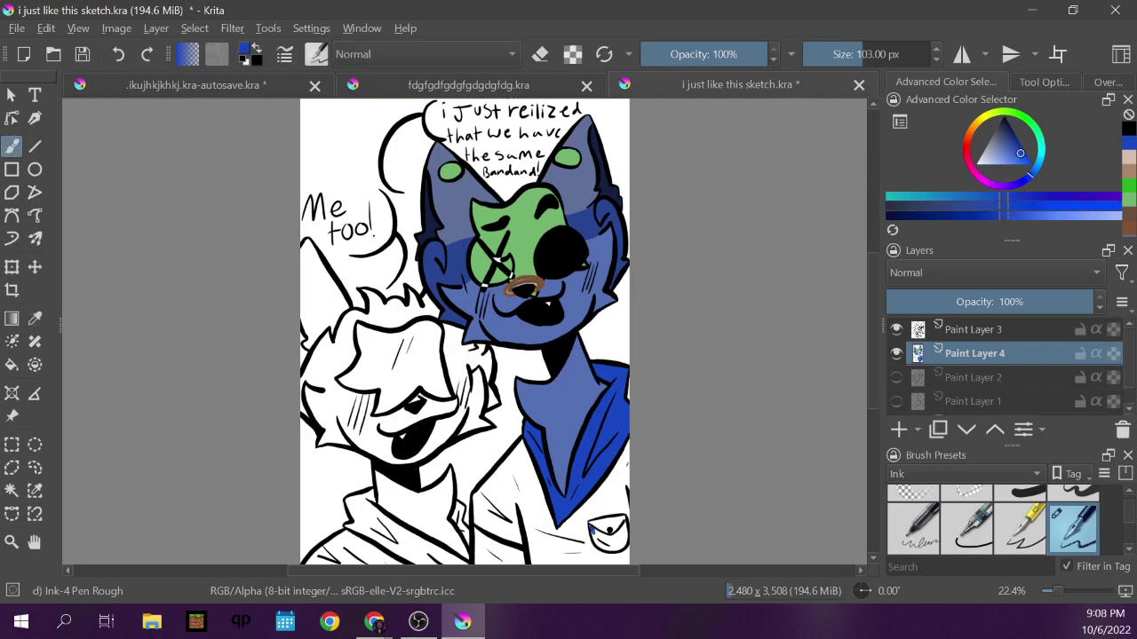
mouse_move(593, 532)
left_mouse_down()
mouse_move(604, 547)
mouse_move(621, 543)
mouse_move(624, 524)
mouse_move(621, 537)
mouse_move(600, 533)
left_mouse_up()
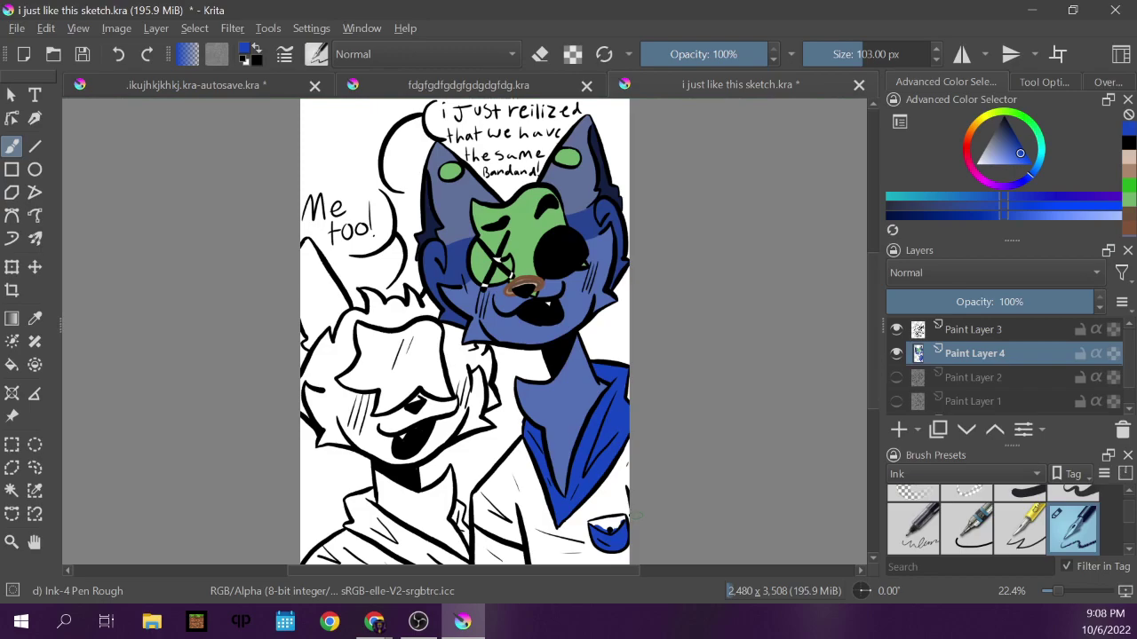
Sample the bright green from the earlier blue character's pocket flap and fill the new pocket flap and the lower sleeve.
left_click(475, 85)
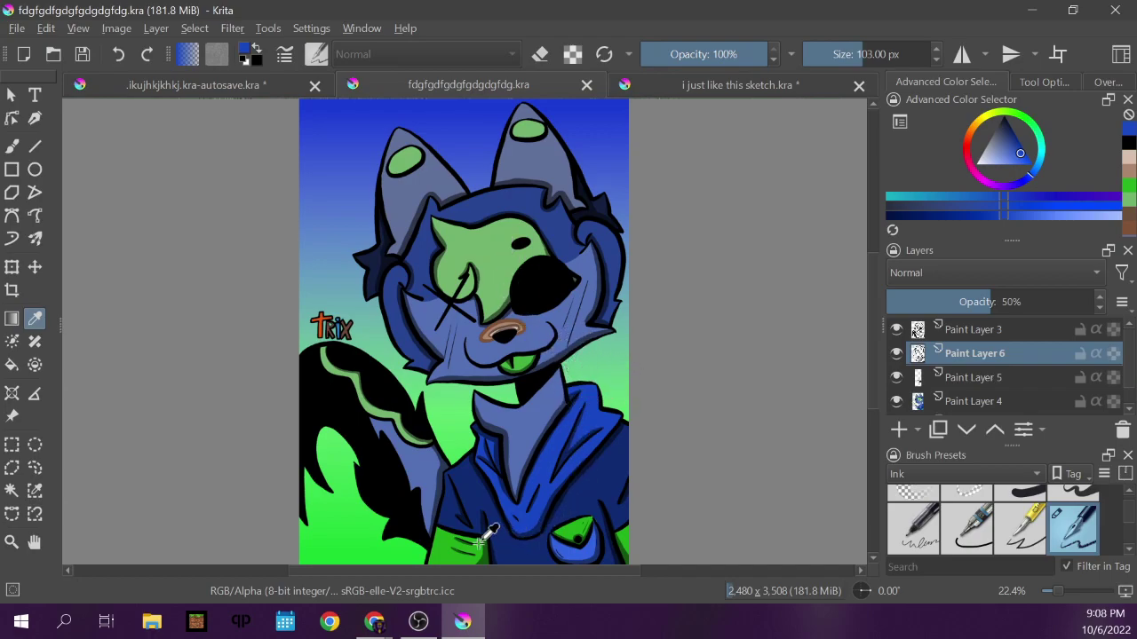
left_click(569, 531)
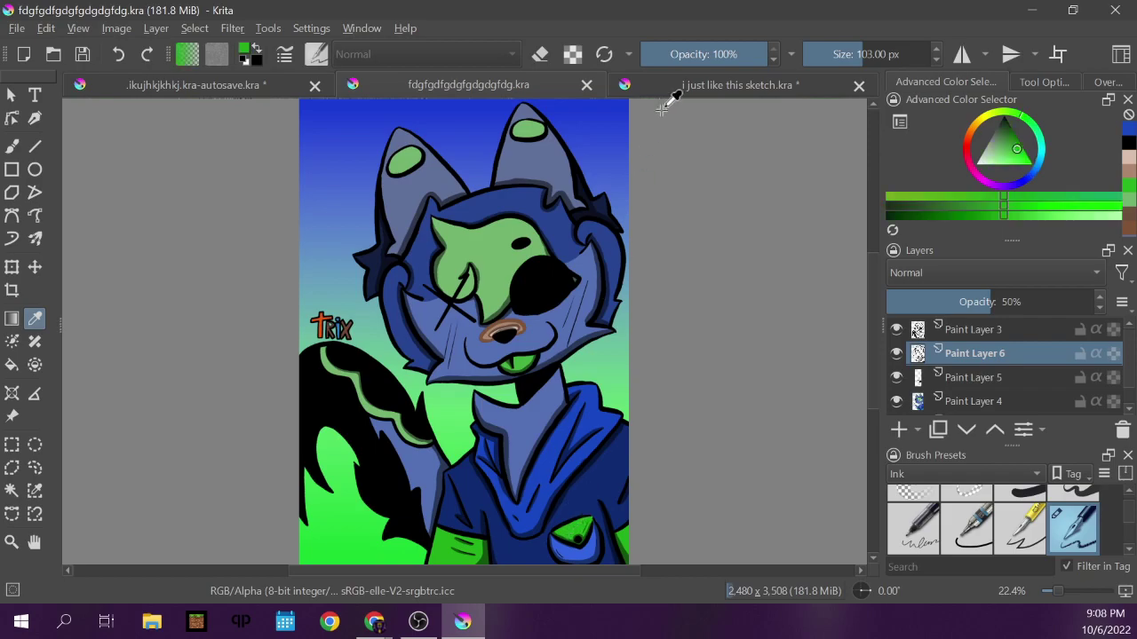
left_click(687, 90)
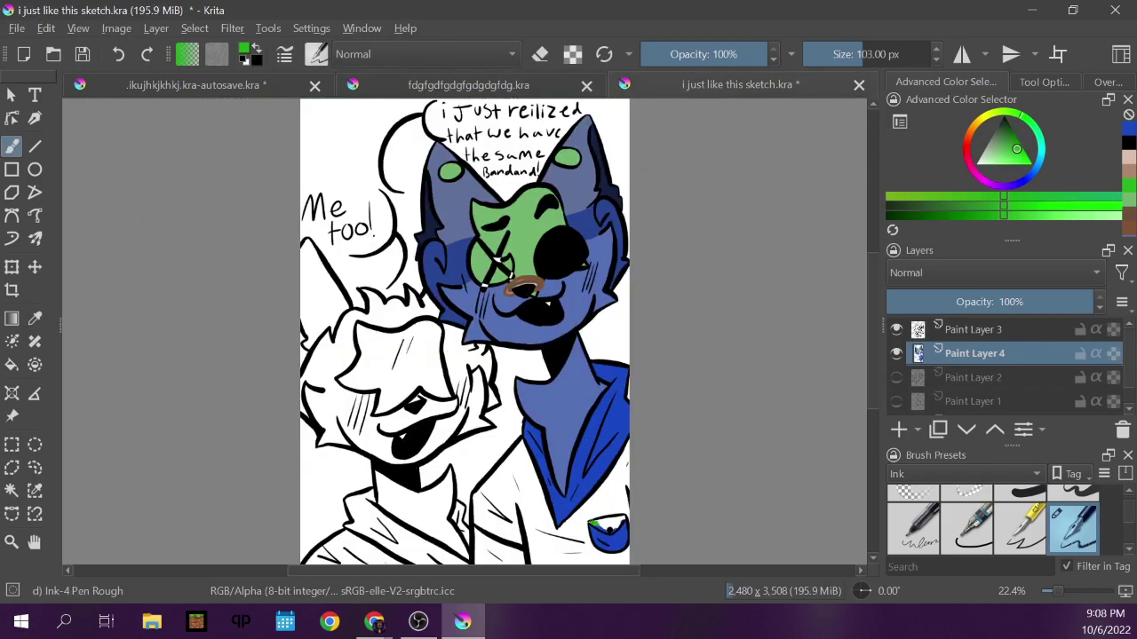
left_click_drag(606, 529, 604, 527)
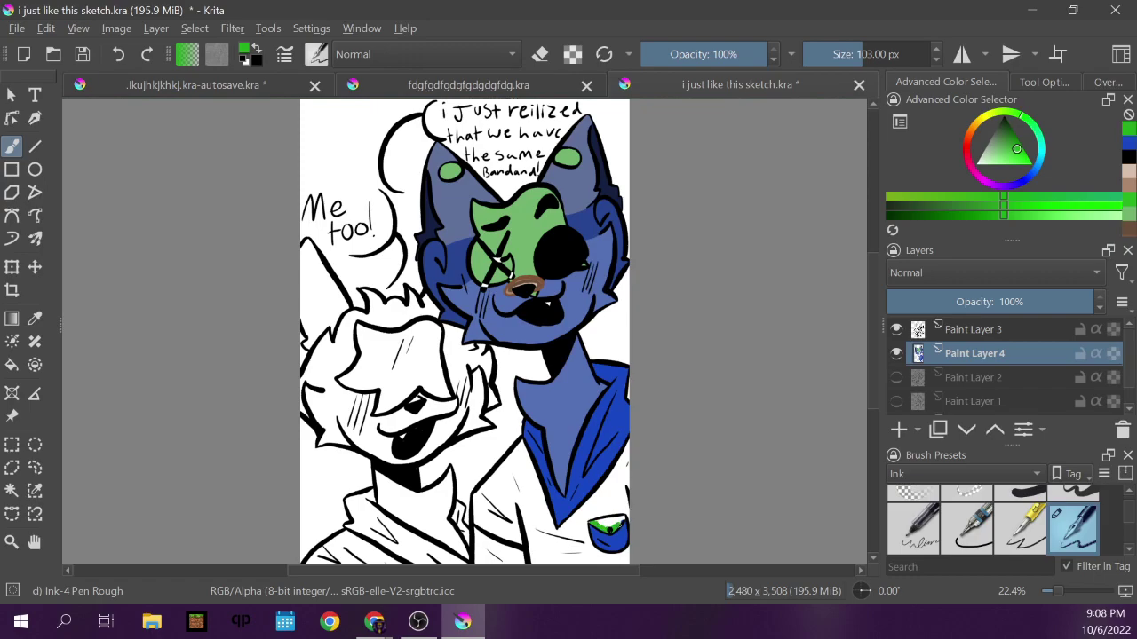
left_click_drag(597, 520, 621, 524)
mouse_move(477, 533)
left_mouse_down()
mouse_move(485, 563)
mouse_move(520, 562)
mouse_move(484, 534)
left_mouse_up()
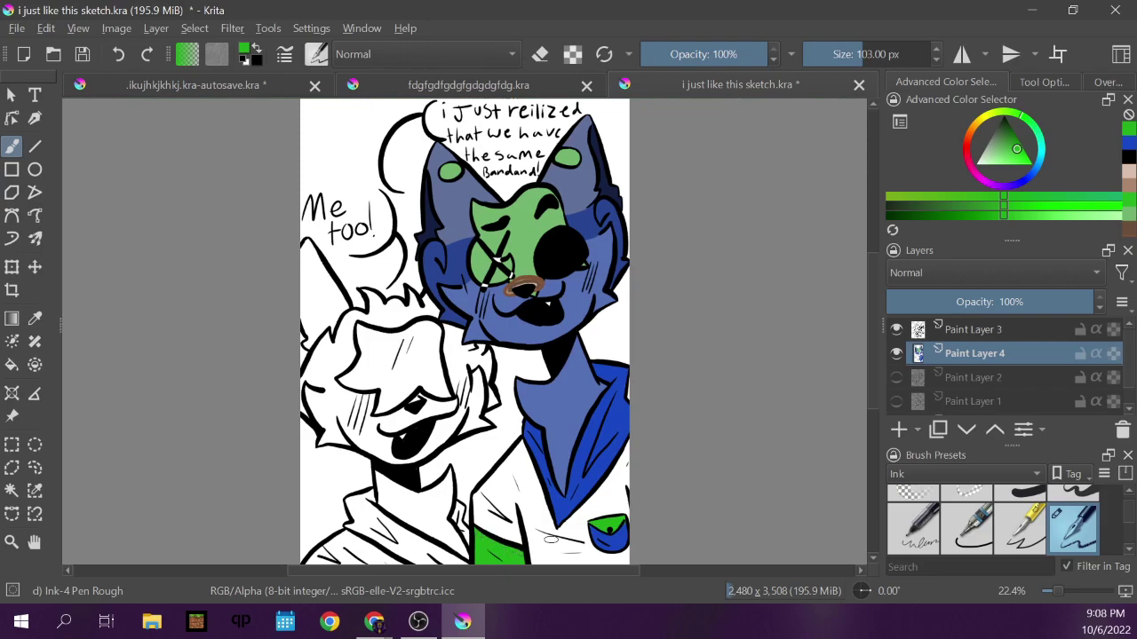
Sample the lighter blue from the earlier drawing's pocket and repaint the new pocket below its flap.
left_click(35, 318)
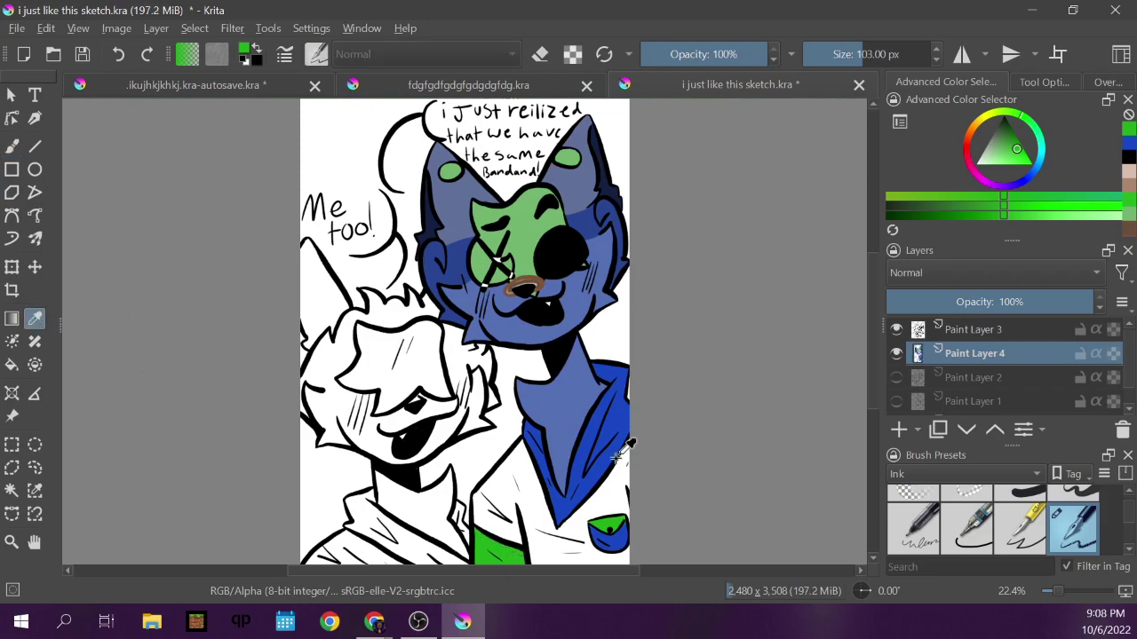
left_click(622, 536)
key("b")
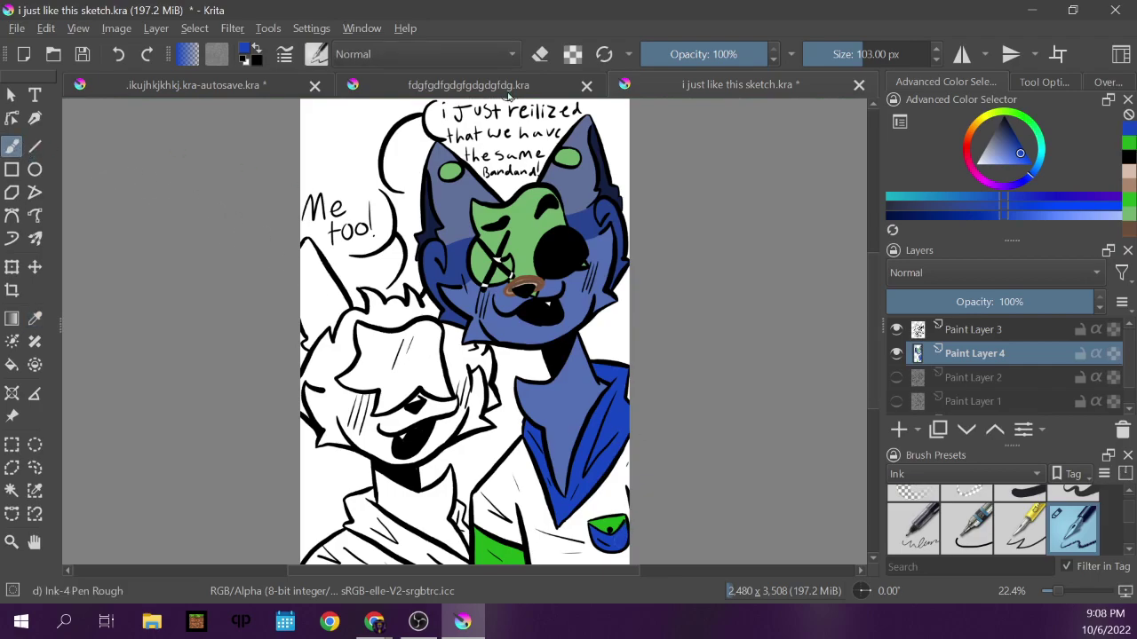
key("ctrl+shift+Tab")
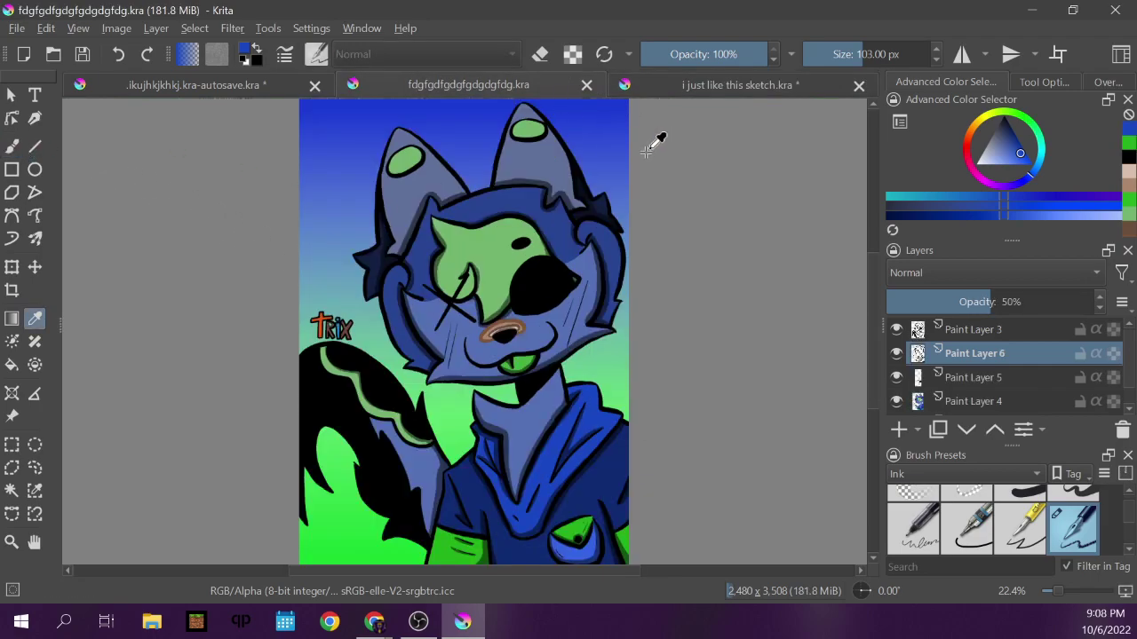
left_click(595, 544)
left_click(679, 87)
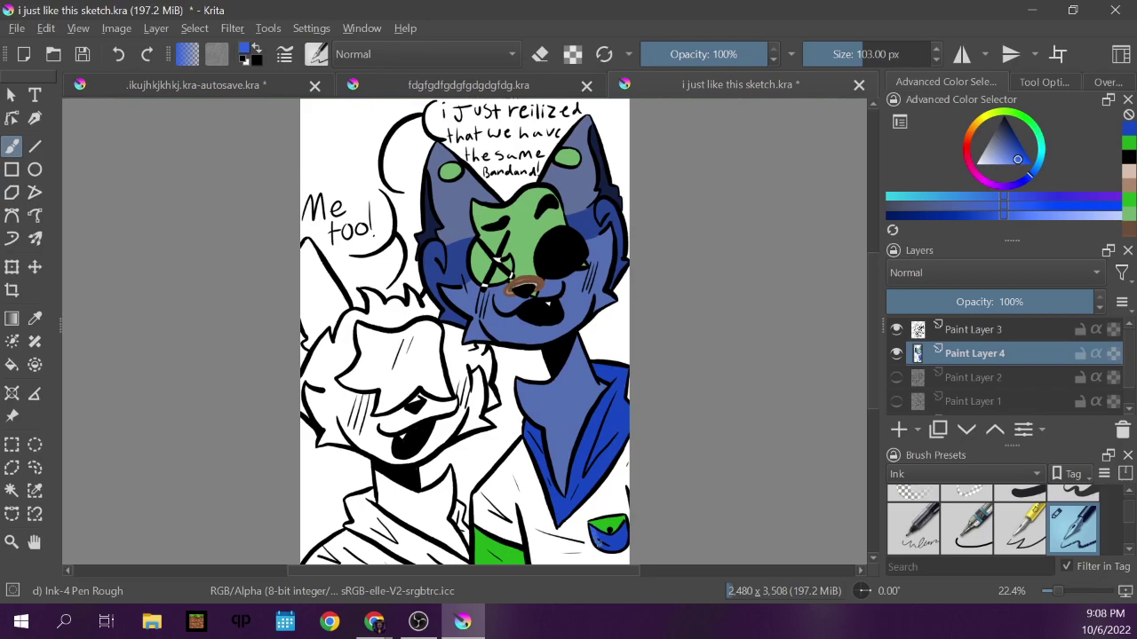
left_click(615, 546)
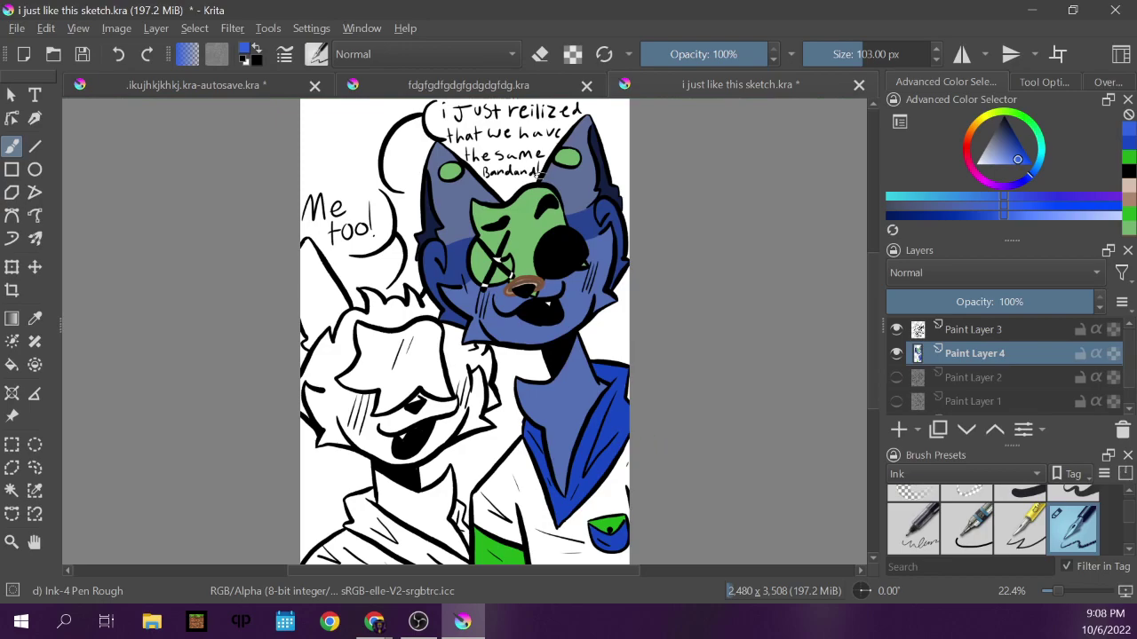
Sample the dark navy from the earlier drawing's hoodie and block in the taller character's sleeve and the edges below the collar.
left_click(480, 87)
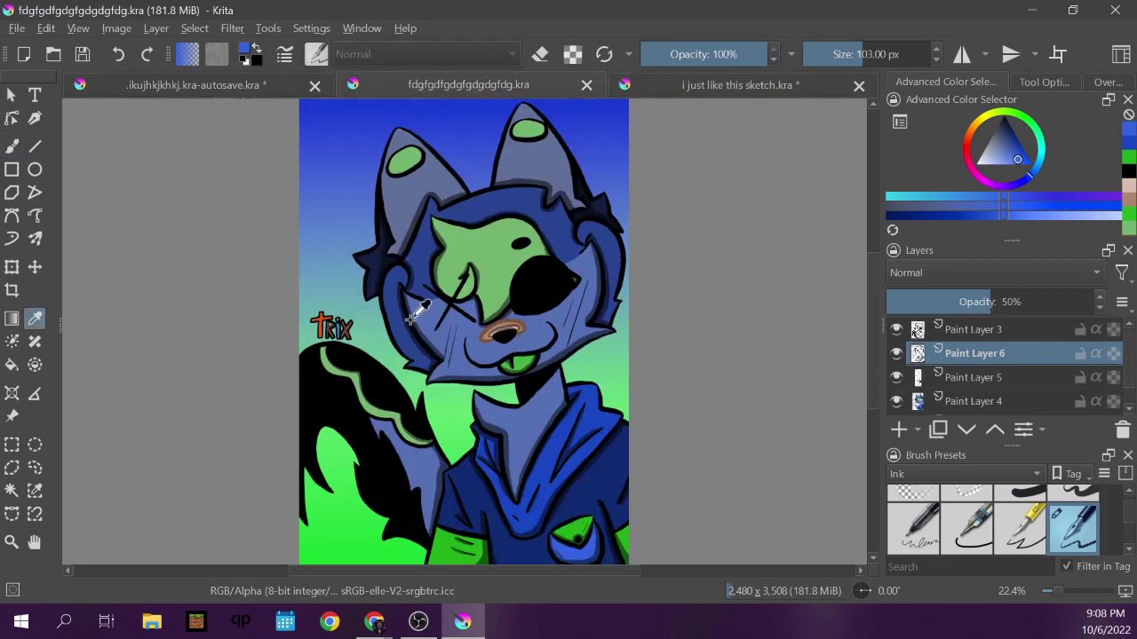
left_click(483, 503, "ctrl")
key("ctrl+Tab")
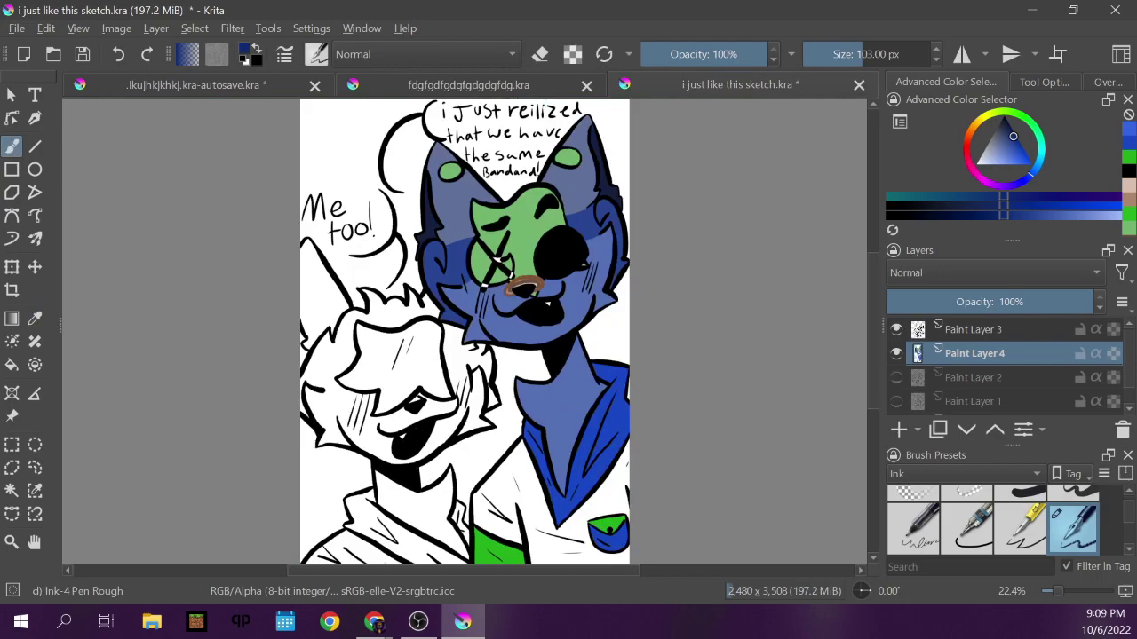
key("alt+Tab")
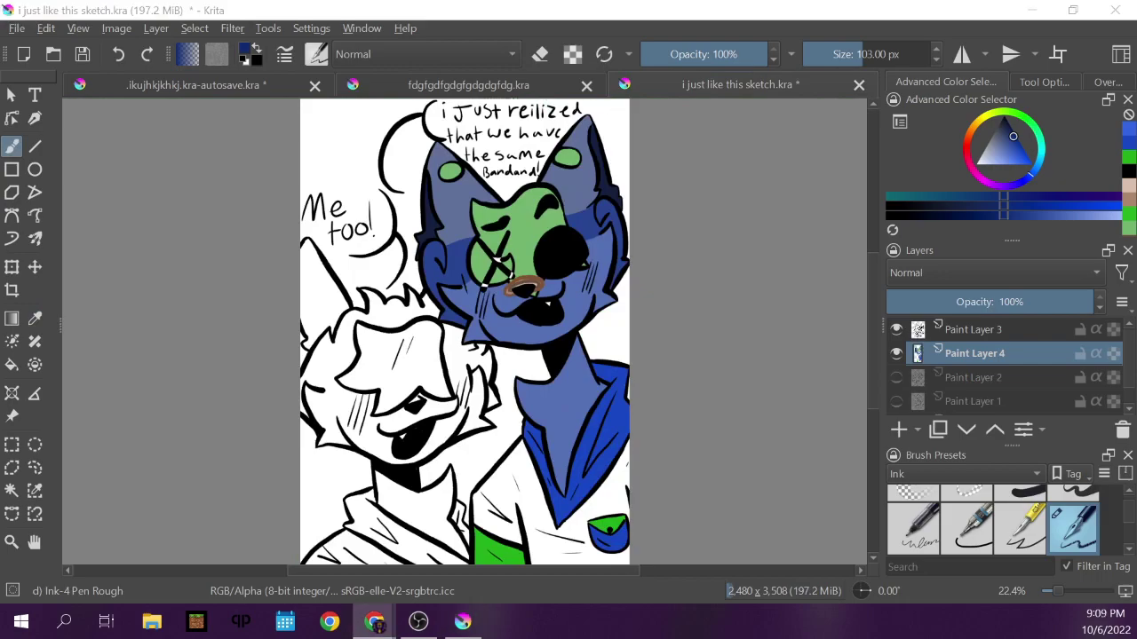
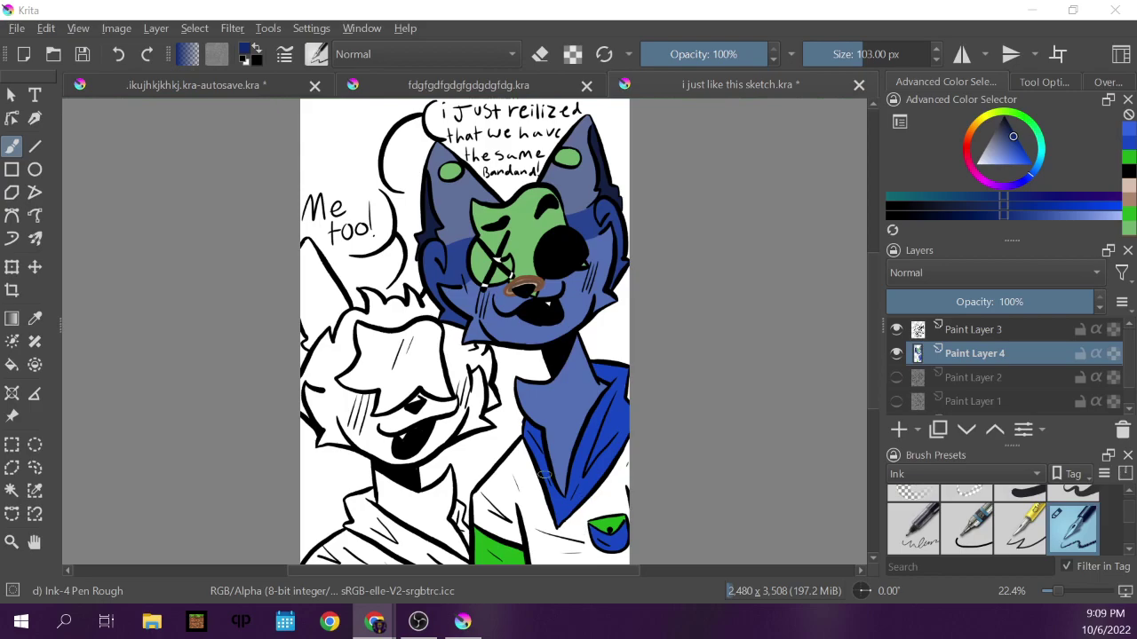
left_click(504, 494)
mouse_move(499, 488)
left_mouse_down()
mouse_move(517, 524)
mouse_move(508, 540)
mouse_move(478, 521)
mouse_move(475, 500)
mouse_move(522, 441)
mouse_move(559, 533)
mouse_move(613, 479)
mouse_move(628, 442)
left_mouse_up()
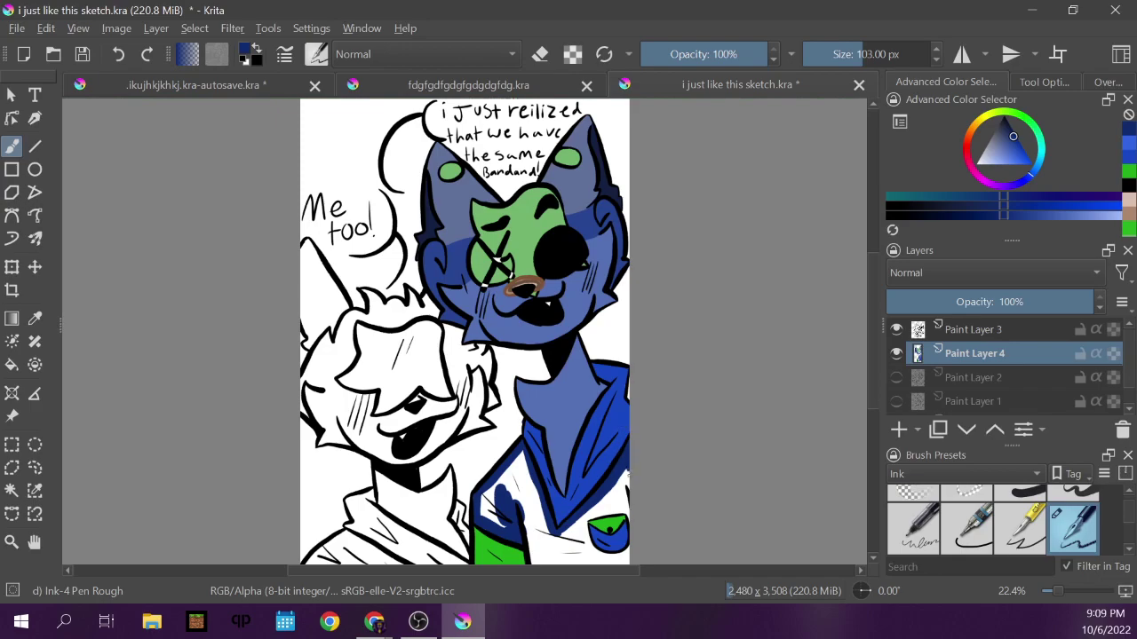
Paint the navy around the pocket and fill the remaining white areas of the hoodie's sleeve and chest.
left_click_drag(628, 507, 626, 498)
mouse_move(617, 556)
left_mouse_down()
mouse_move(587, 544)
mouse_move(588, 515)
left_mouse_up()
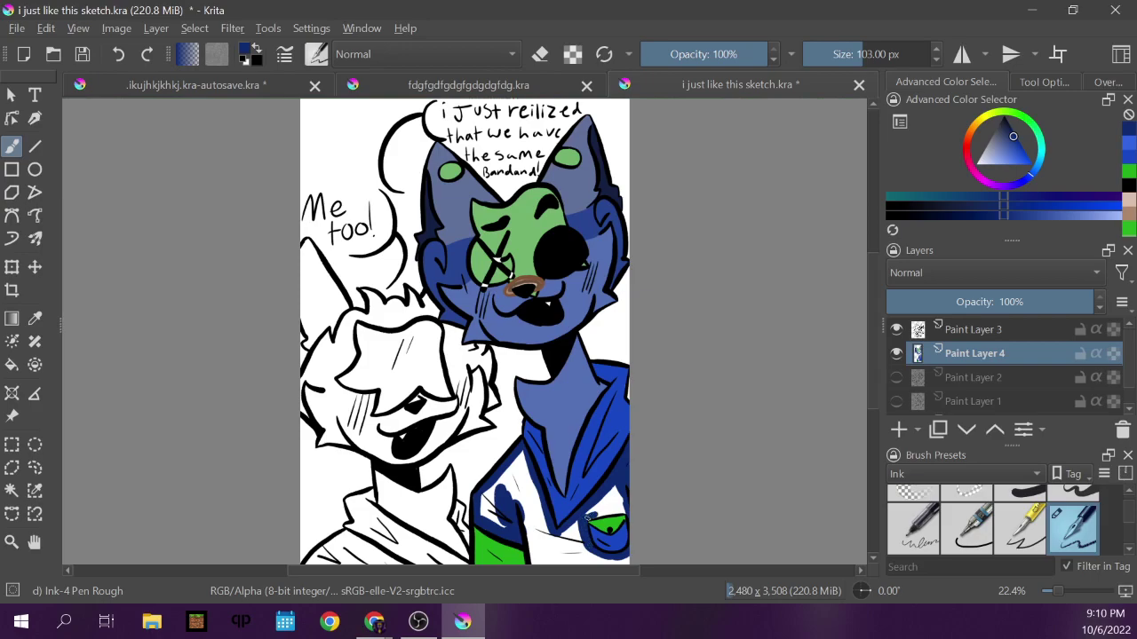
mouse_move(600, 514)
left_mouse_down()
mouse_move(626, 509)
mouse_move(611, 493)
mouse_move(588, 512)
mouse_move(615, 490)
left_mouse_up()
mouse_move(514, 478)
left_mouse_down()
mouse_move(500, 523)
mouse_move(486, 526)
mouse_move(503, 524)
mouse_move(500, 490)
mouse_move(522, 454)
mouse_move(518, 493)
mouse_move(508, 486)
mouse_move(526, 467)
mouse_move(532, 557)
mouse_move(532, 489)
mouse_move(540, 549)
mouse_move(566, 562)
mouse_move(574, 525)
mouse_move(577, 551)
mouse_move(624, 561)
left_mouse_up()
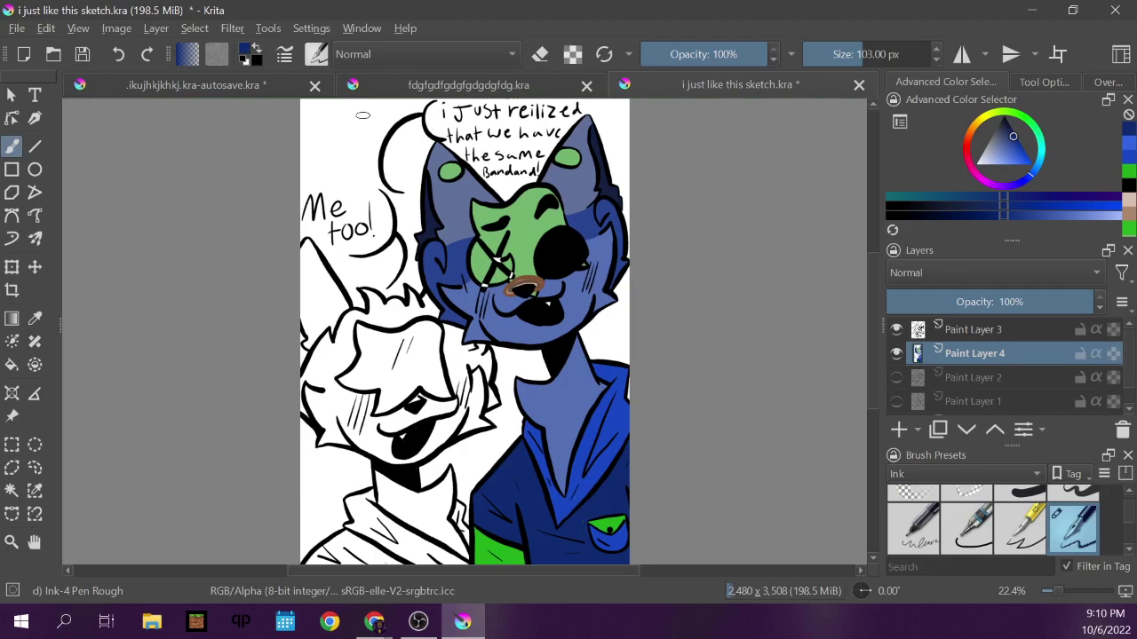
Sample the pink fur colour from the earlier pink character drawing and block in the shorter character's lower face around the mouth.
left_click(249, 86)
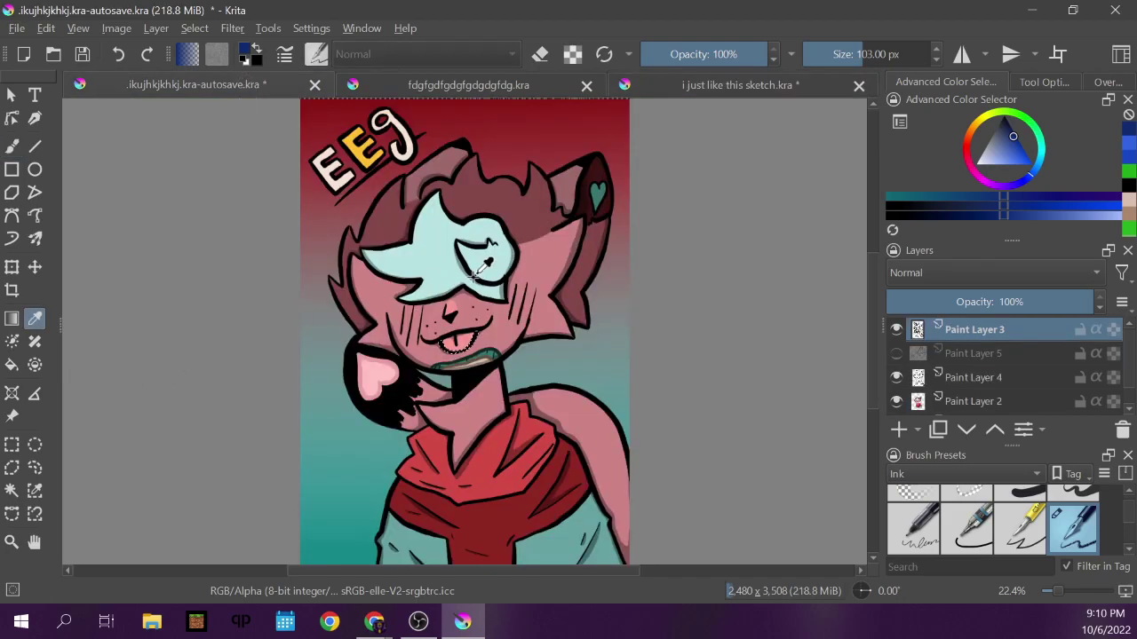
left_click(589, 316)
left_click(727, 85)
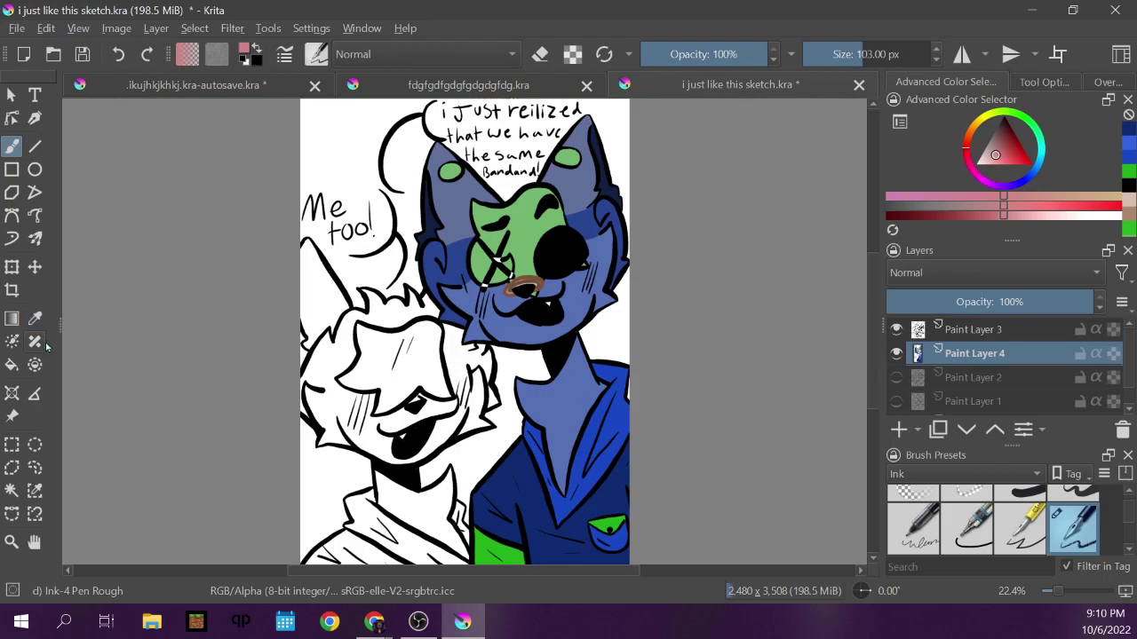
mouse_move(373, 407)
left_mouse_down()
mouse_move(362, 432)
mouse_move(364, 417)
mouse_move(375, 427)
mouse_move(421, 397)
mouse_move(456, 405)
mouse_move(460, 418)
mouse_move(437, 446)
mouse_move(400, 460)
mouse_move(343, 423)
mouse_move(354, 392)
mouse_move(382, 444)
left_mouse_up()
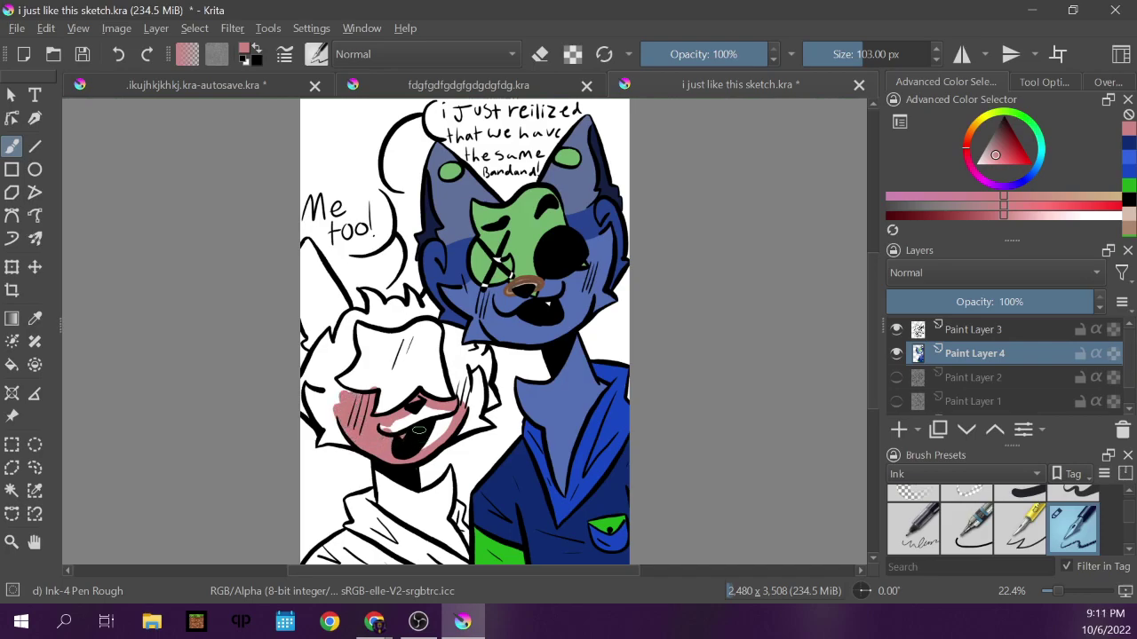
Fill the rest of the shorter character's muzzle and the left cheek tufts with the same pink.
left_click(119, 56)
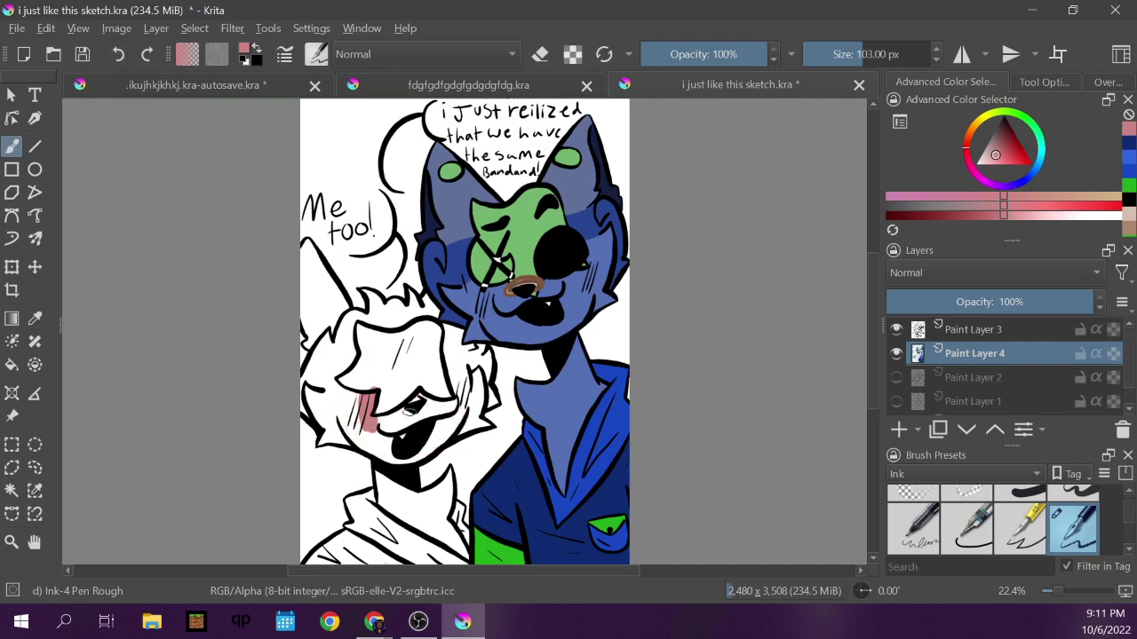
left_click(148, 55)
key("e")
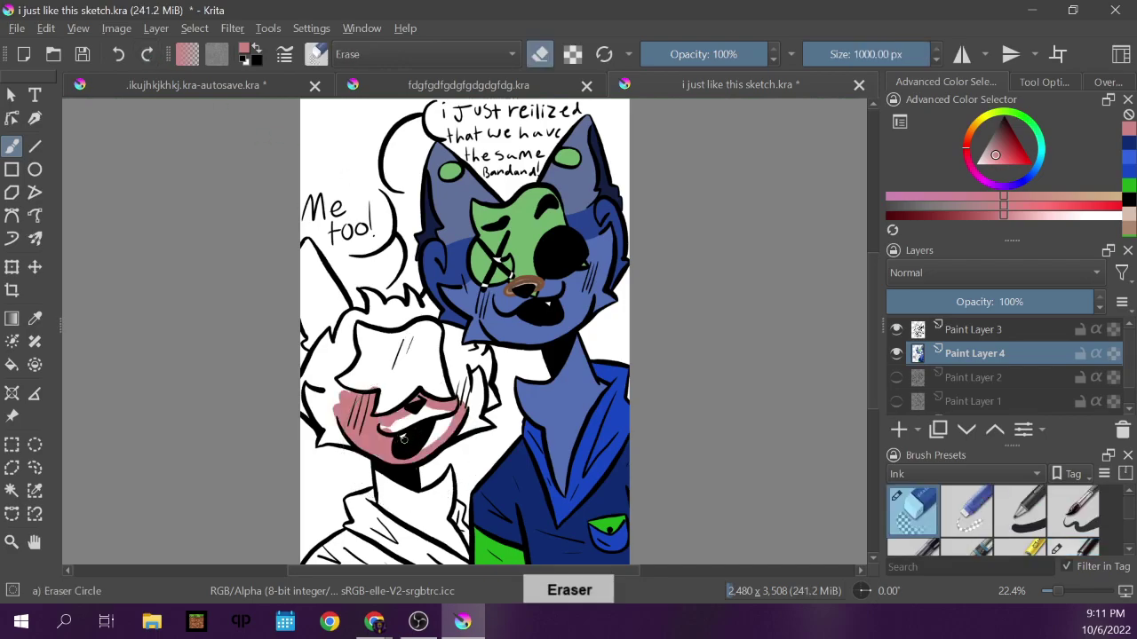
key("e")
mouse_move(427, 426)
left_mouse_down()
mouse_move(378, 432)
mouse_move(438, 417)
mouse_move(338, 421)
mouse_move(346, 442)
mouse_move(324, 439)
mouse_move(334, 433)
mouse_move(327, 414)
mouse_move(343, 435)
mouse_move(308, 387)
mouse_move(346, 396)
left_mouse_up()
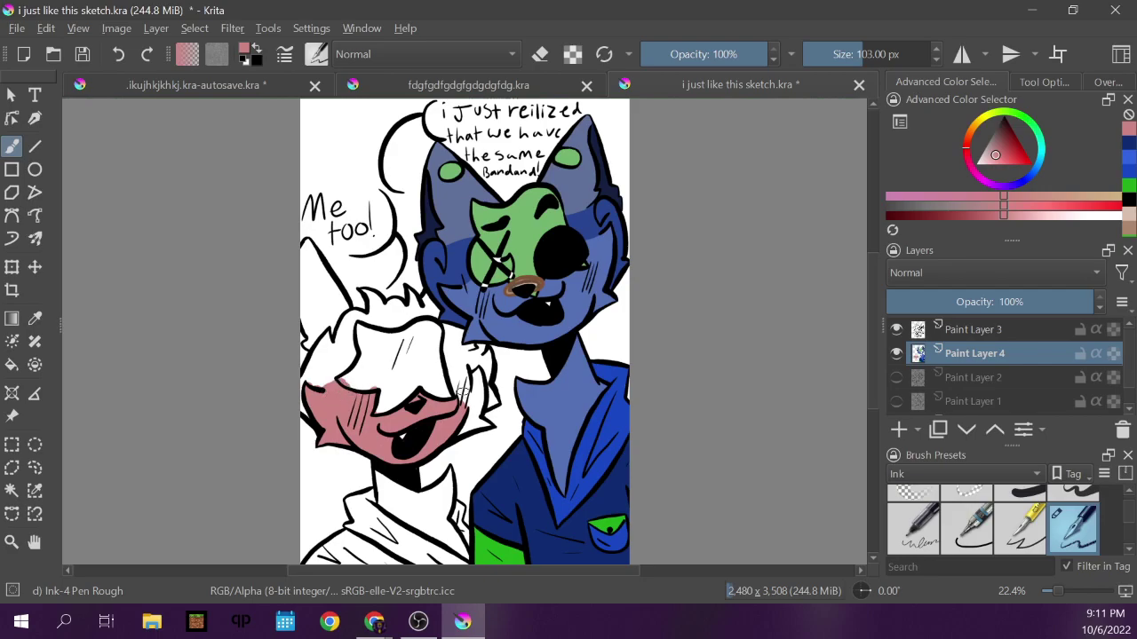
Paint the shorter character's right cheek and its pointed fur tufts pink.
left_click_drag(449, 371, 460, 368)
mouse_move(457, 398)
left_mouse_down()
mouse_move(472, 376)
mouse_move(472, 416)
left_mouse_up()
left_click_drag(478, 407, 460, 431)
left_click_drag(468, 423, 456, 436)
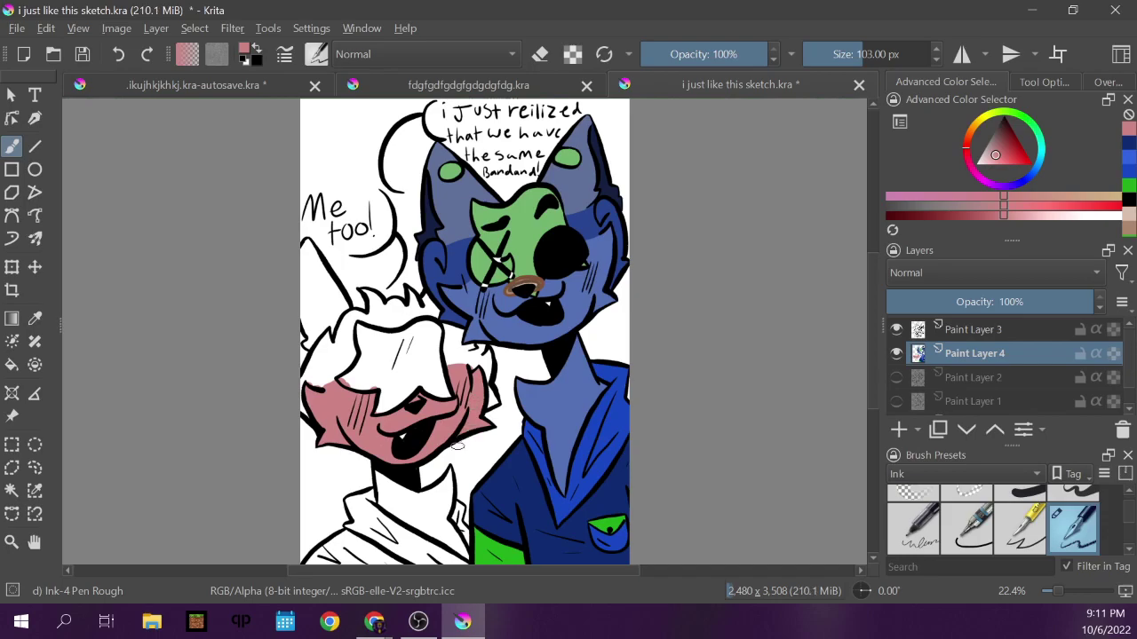
Paint the shorter character's neck and chest fur pink, and sample the dark maroon hair colour from the earlier pink character drawing.
mouse_move(380, 471)
left_mouse_down()
mouse_move(466, 561)
mouse_move(437, 520)
mouse_move(449, 469)
mouse_move(445, 496)
mouse_move(442, 485)
mouse_move(412, 493)
mouse_move(382, 473)
mouse_move(416, 495)
mouse_move(402, 511)
mouse_move(395, 500)
mouse_move(434, 510)
left_mouse_up()
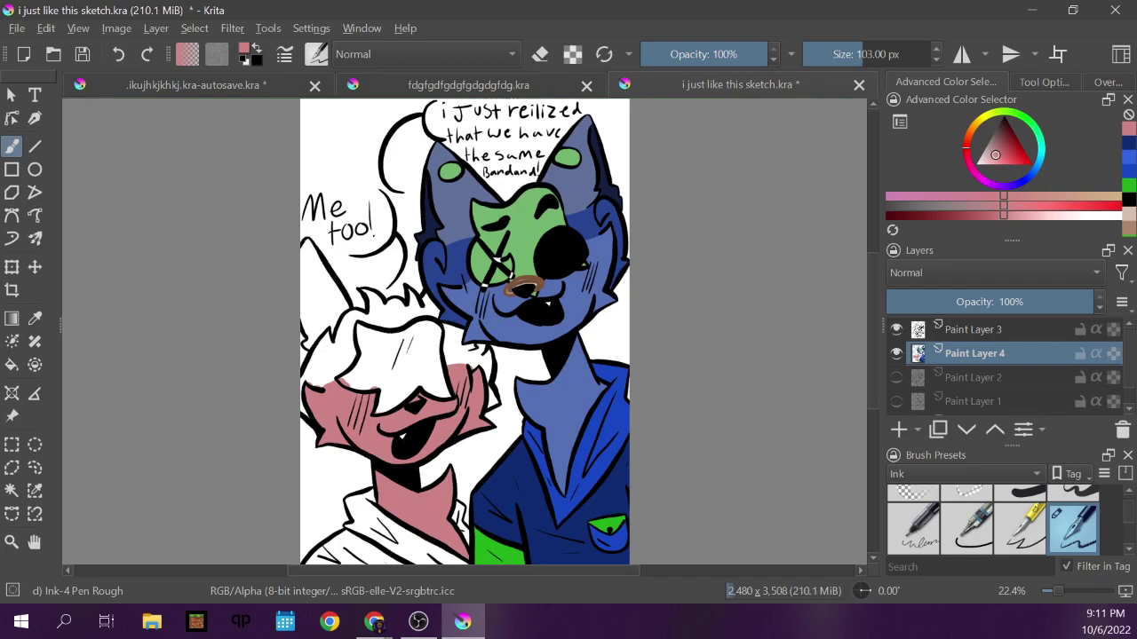
left_click(493, 87)
left_click_drag(275, 89, 471, 88)
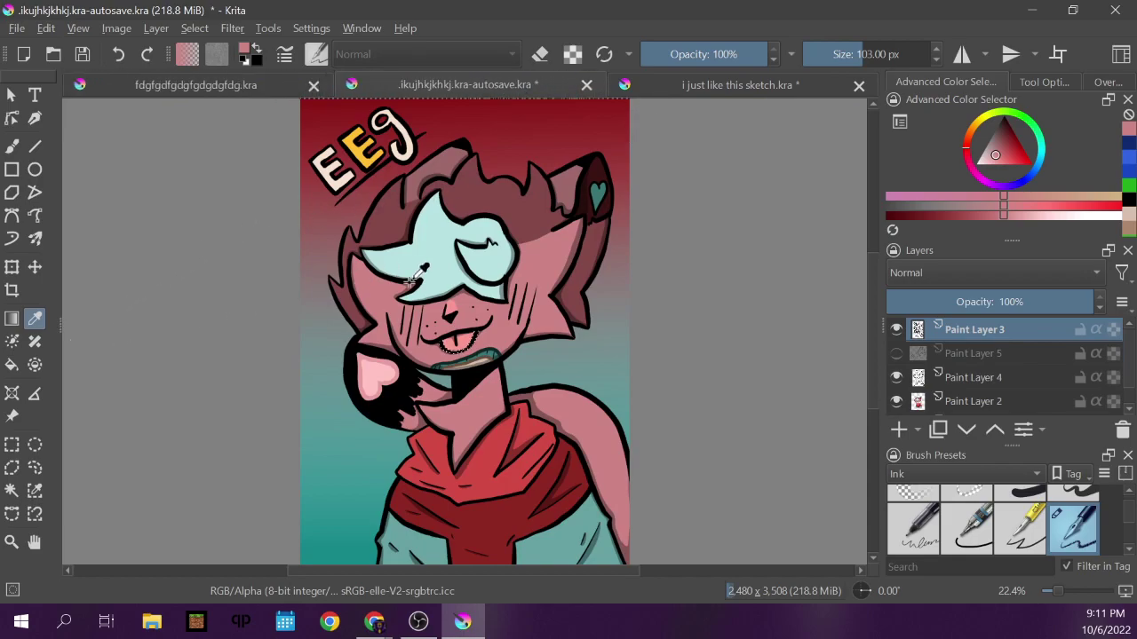
left_click(12, 444)
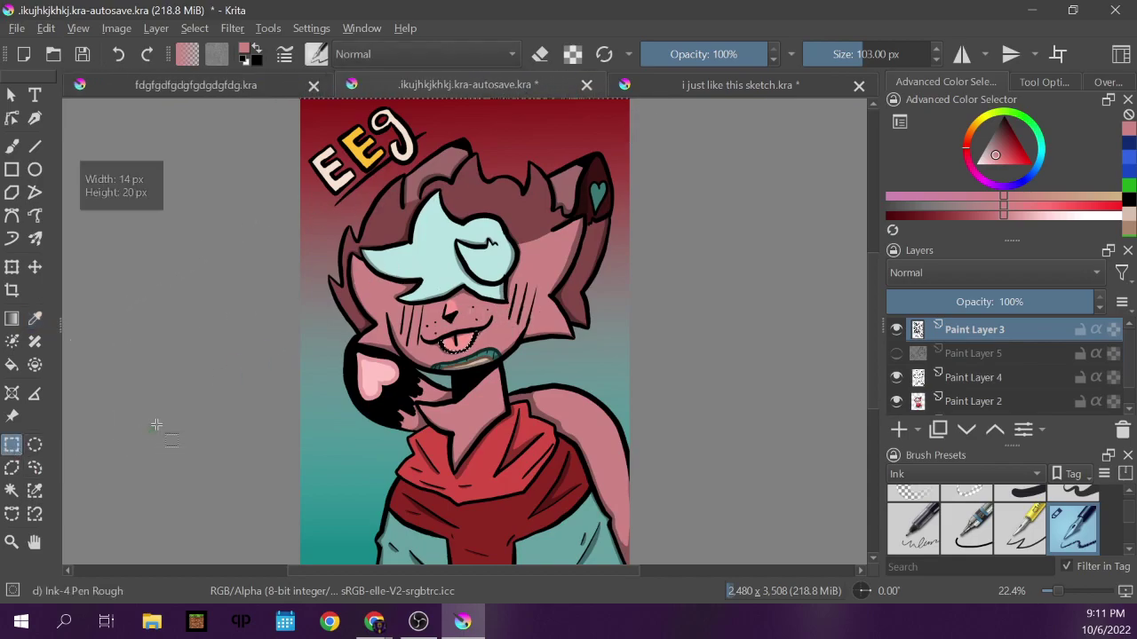
left_click(34, 318)
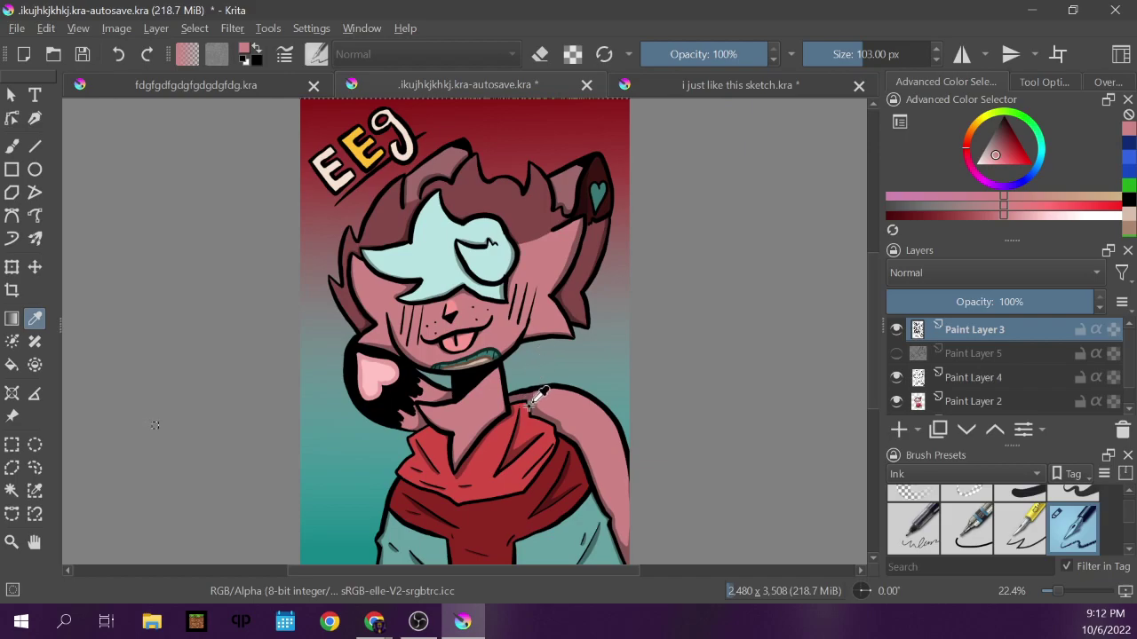
left_click(536, 219)
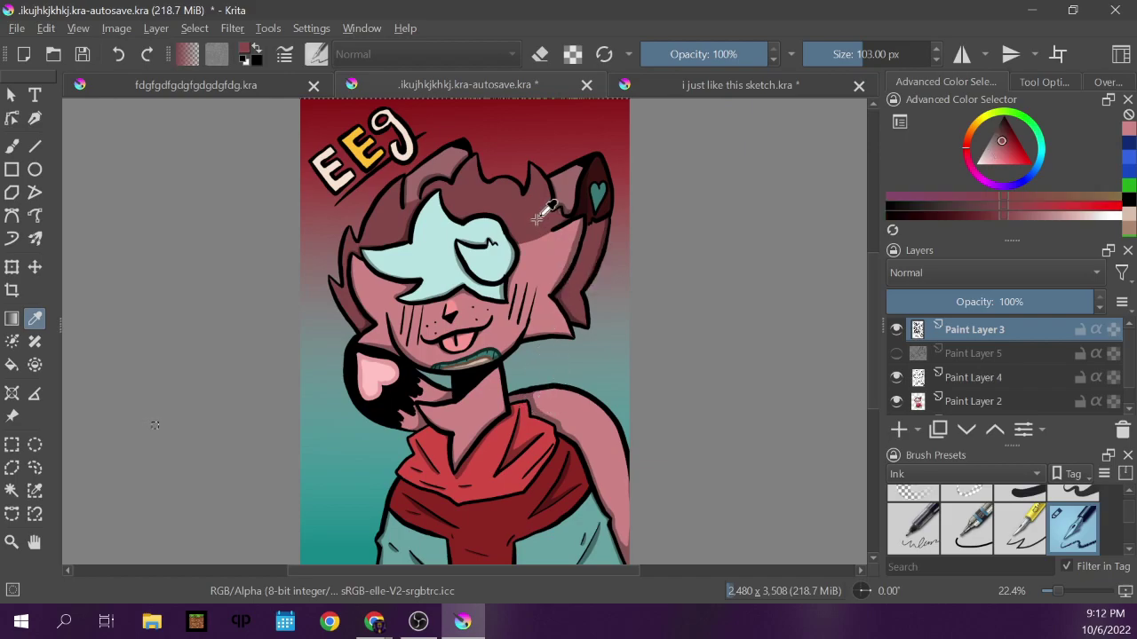
left_click(746, 85)
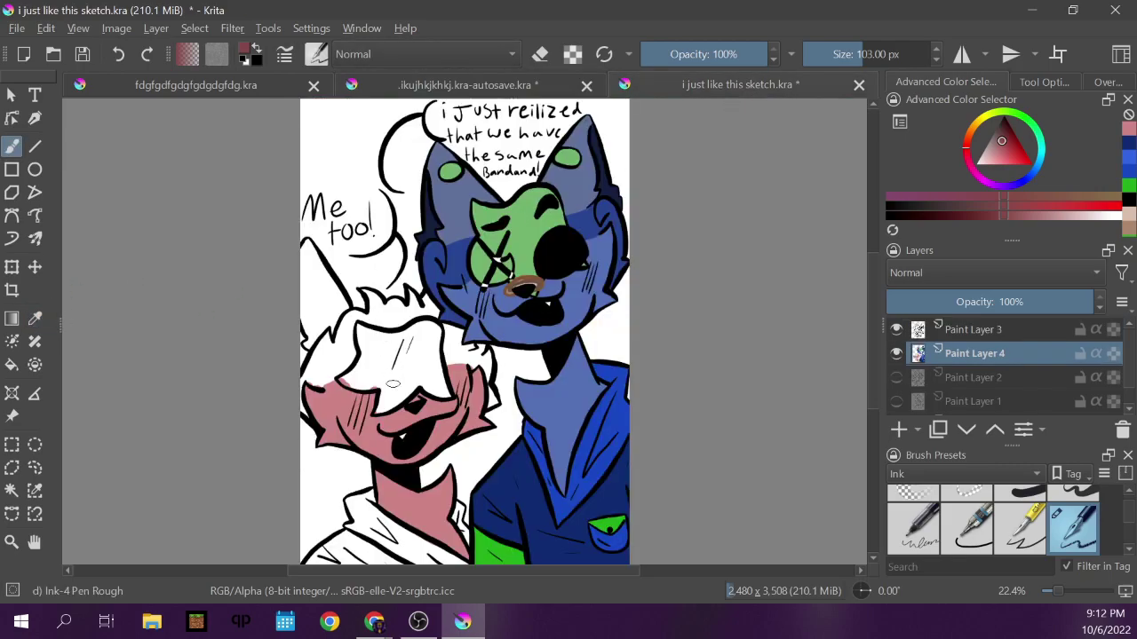
Resample the maroon from the earlier pink character's ear fur and paint the shorter character's upper head and right side tufts with it.
left_click(568, 87)
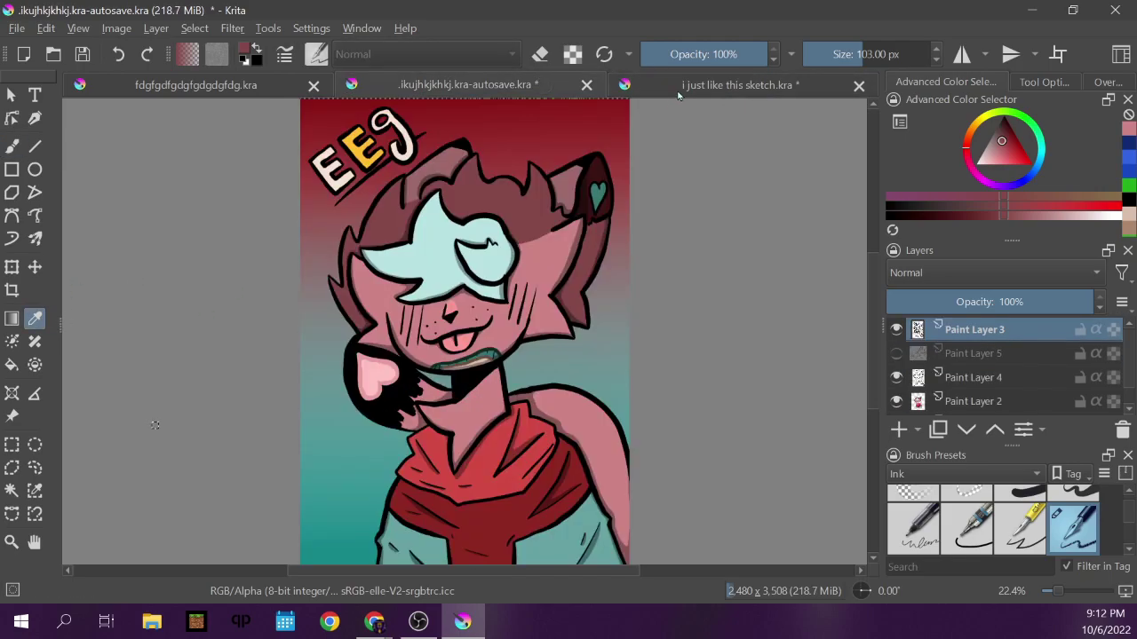
key("ctrl+Tab")
key("ctrl+Tab")
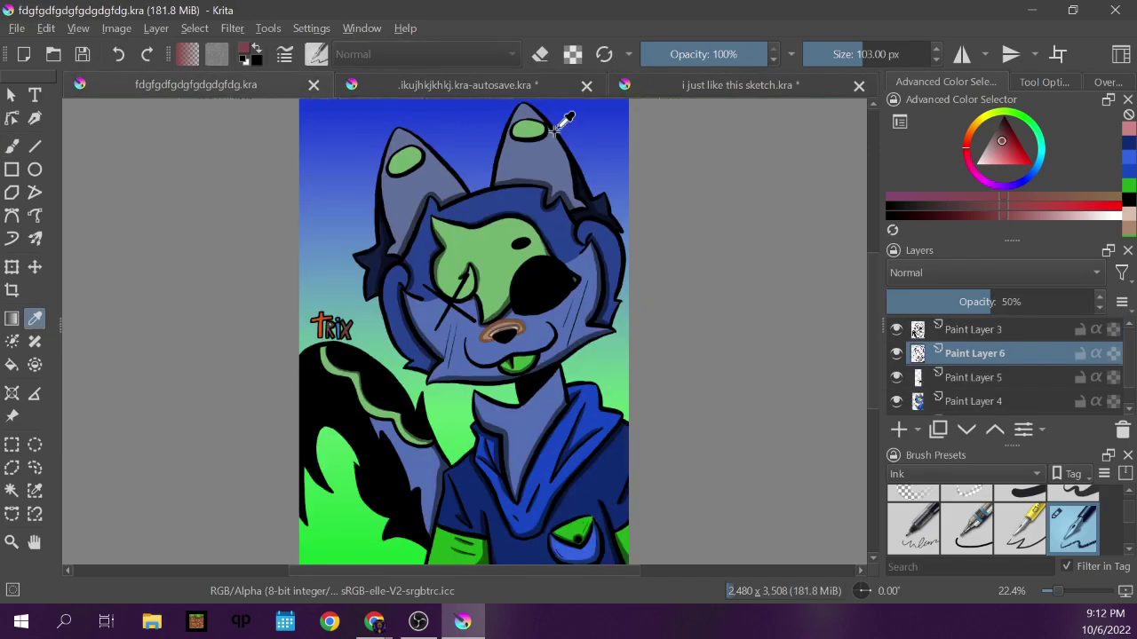
key("ctrl+Tab")
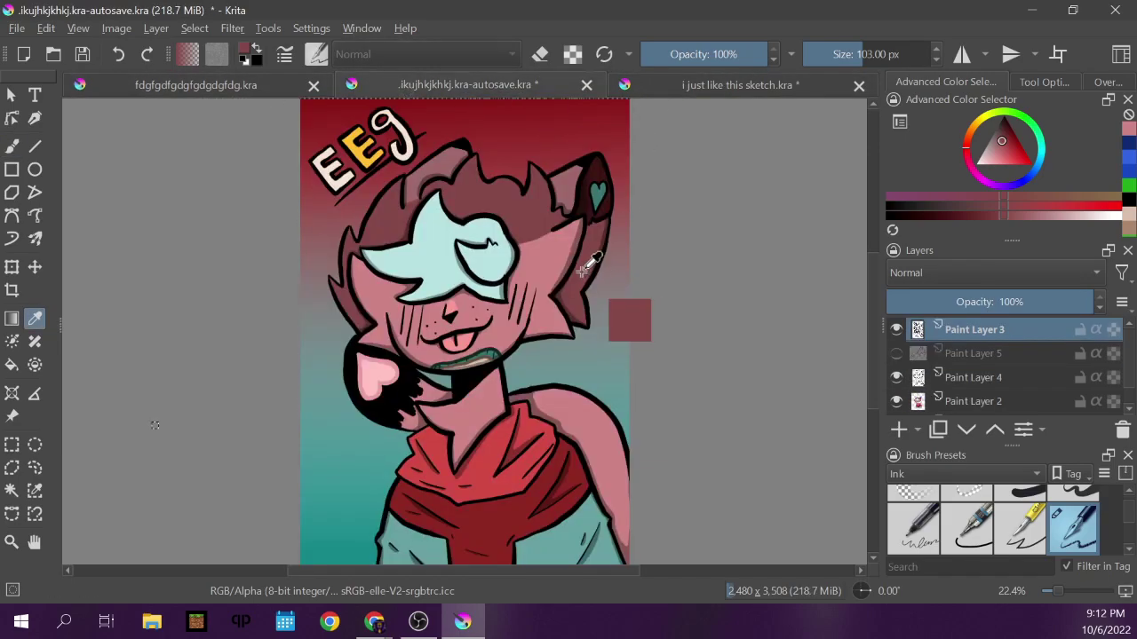
key("ctrl+Tab")
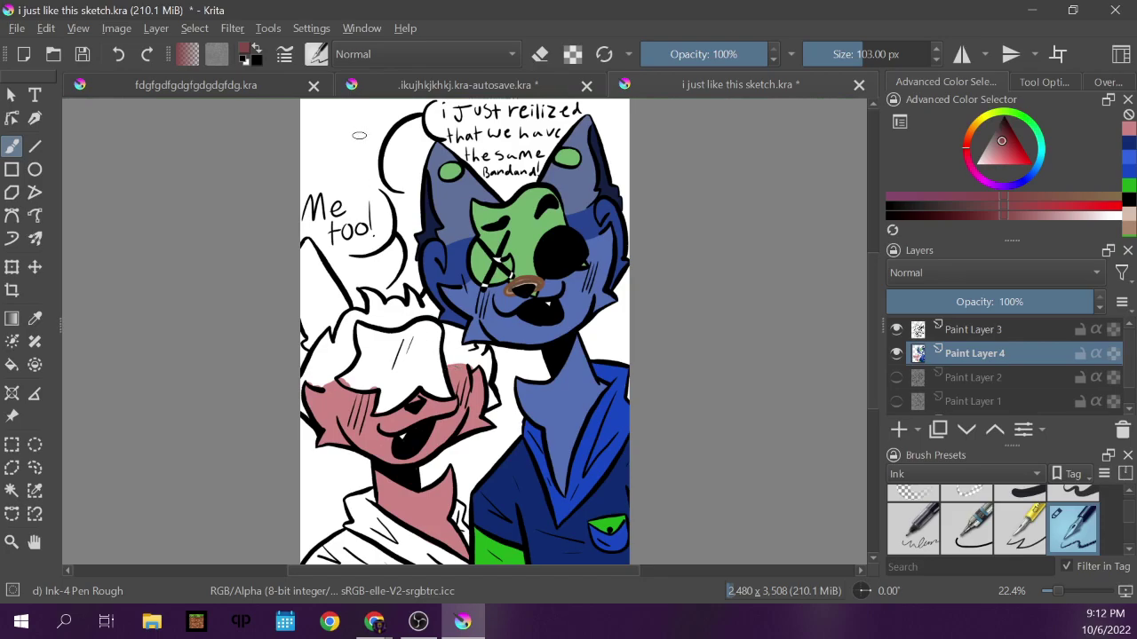
left_click_drag(332, 343, 341, 356)
left_click(118, 59)
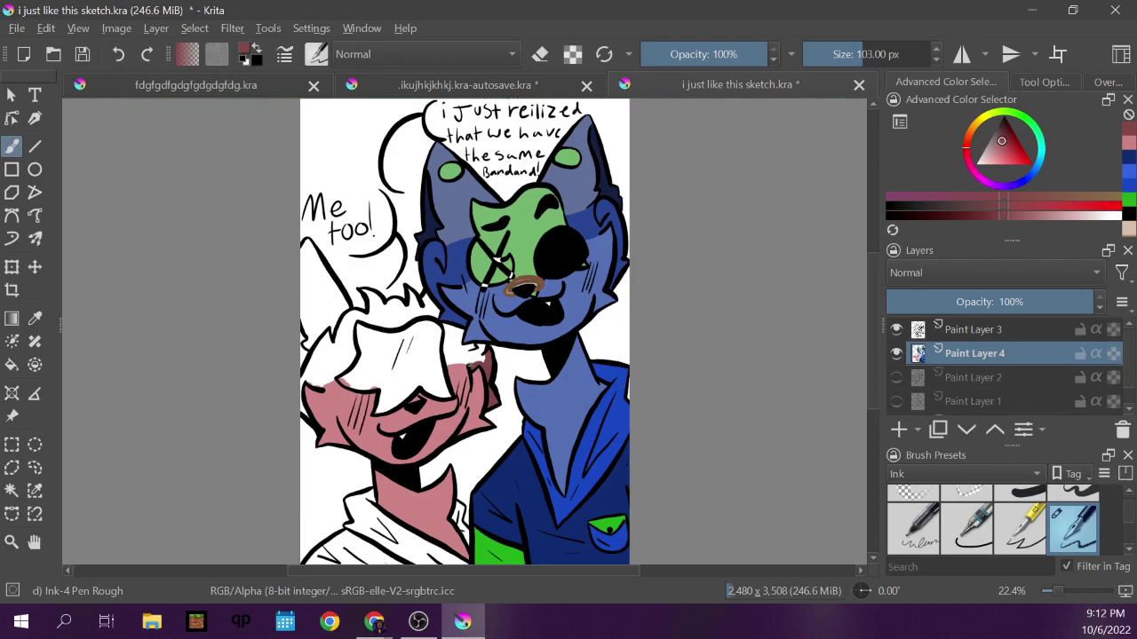
mouse_move(463, 366)
left_mouse_down()
mouse_move(449, 366)
mouse_move(447, 348)
mouse_move(464, 362)
mouse_move(484, 359)
mouse_move(458, 348)
left_mouse_up()
mouse_move(330, 378)
left_mouse_down()
mouse_move(305, 379)
mouse_move(305, 416)
mouse_move(307, 357)
mouse_move(324, 333)
mouse_move(318, 375)
mouse_move(350, 362)
mouse_move(352, 325)
mouse_move(343, 359)
mouse_move(325, 371)
mouse_move(327, 348)
mouse_move(357, 311)
mouse_move(391, 325)
mouse_move(438, 311)
left_mouse_up()
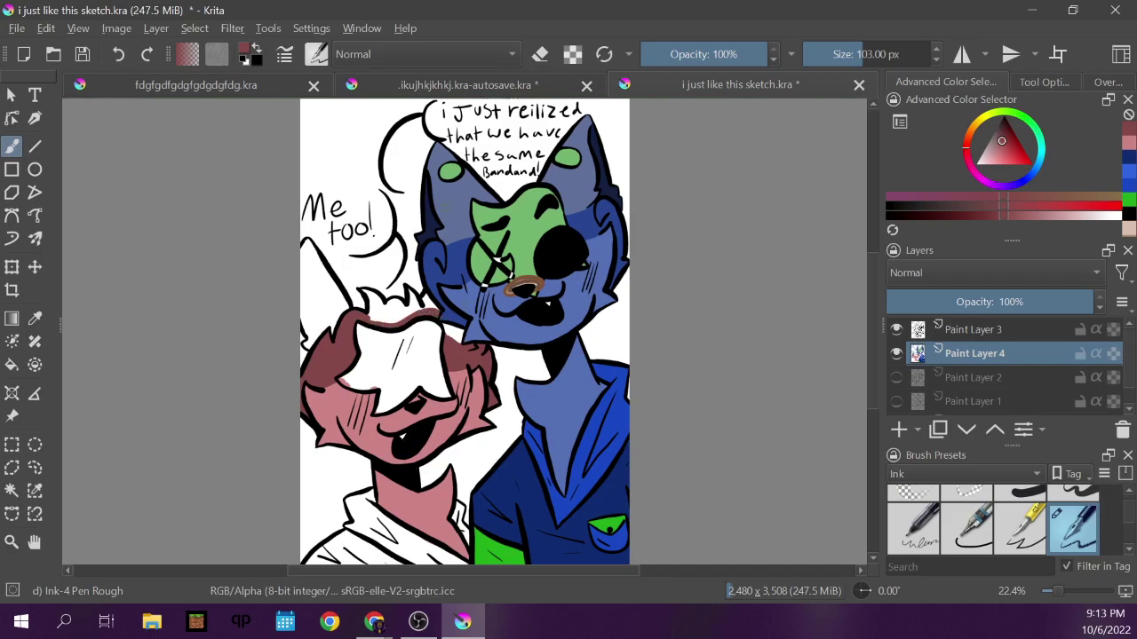
left_click(119, 54)
left_click(149, 56)
Sample the dark blue of the taller character's fur and touch up its cheek edge beside the shorter character's hair.
left_click(35, 318)
left_click(435, 282)
key("b")
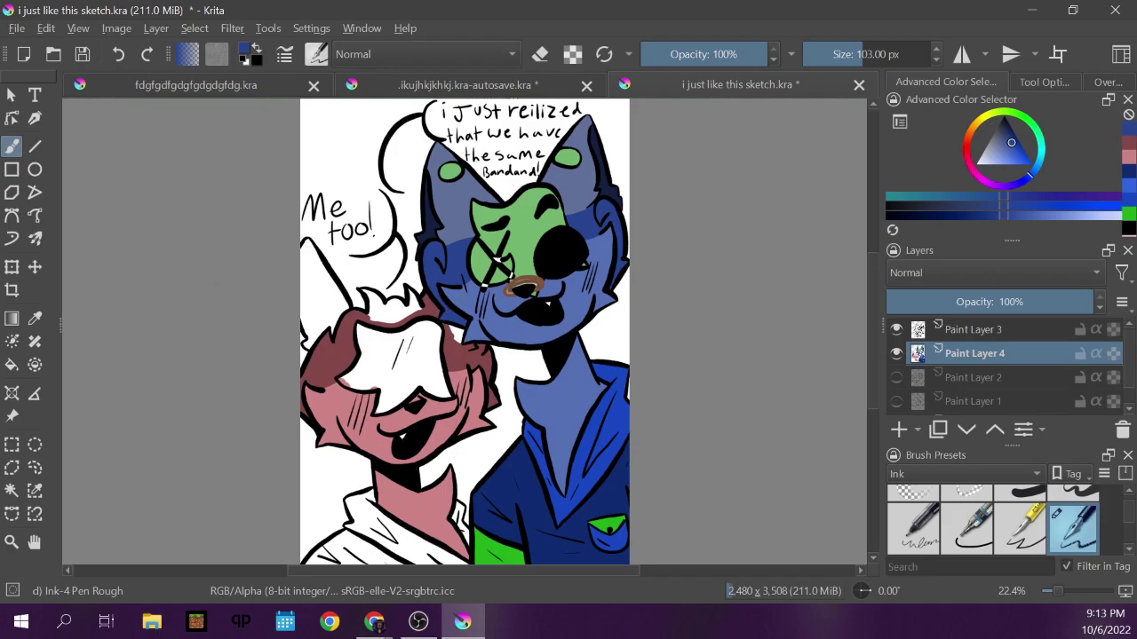
Resample the maroon from the shorter character's head and fill the spiky hair tufts on top.
left_click(35, 318)
left_click(473, 354)
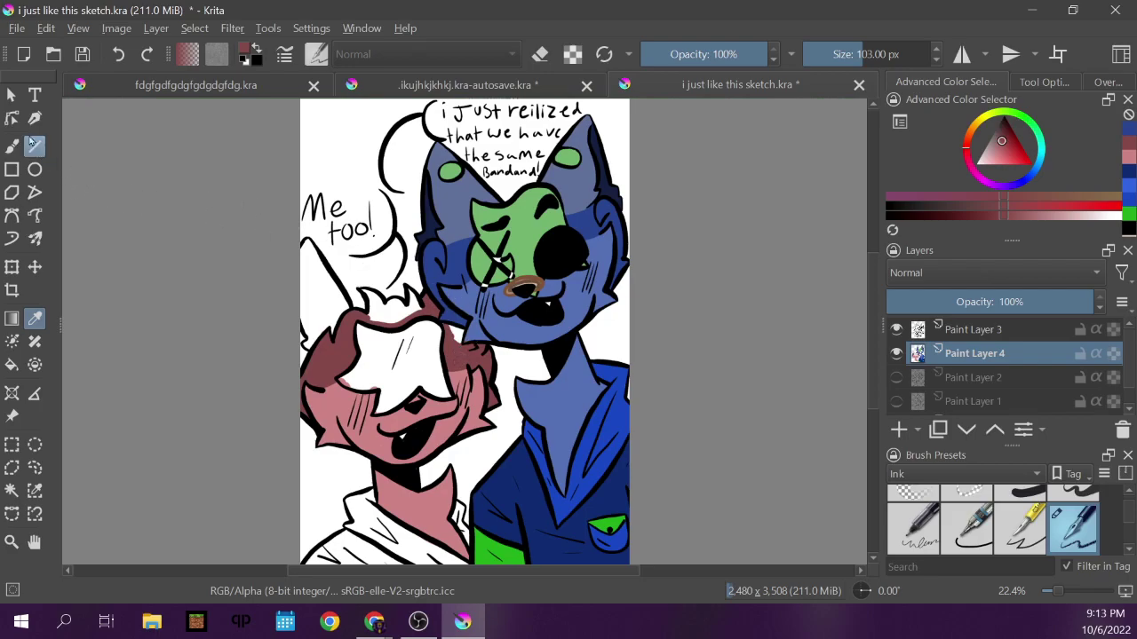
key("b")
mouse_move(441, 325)
left_mouse_down()
mouse_move(408, 291)
mouse_move(406, 315)
mouse_move(372, 315)
mouse_move(371, 295)
left_mouse_up()
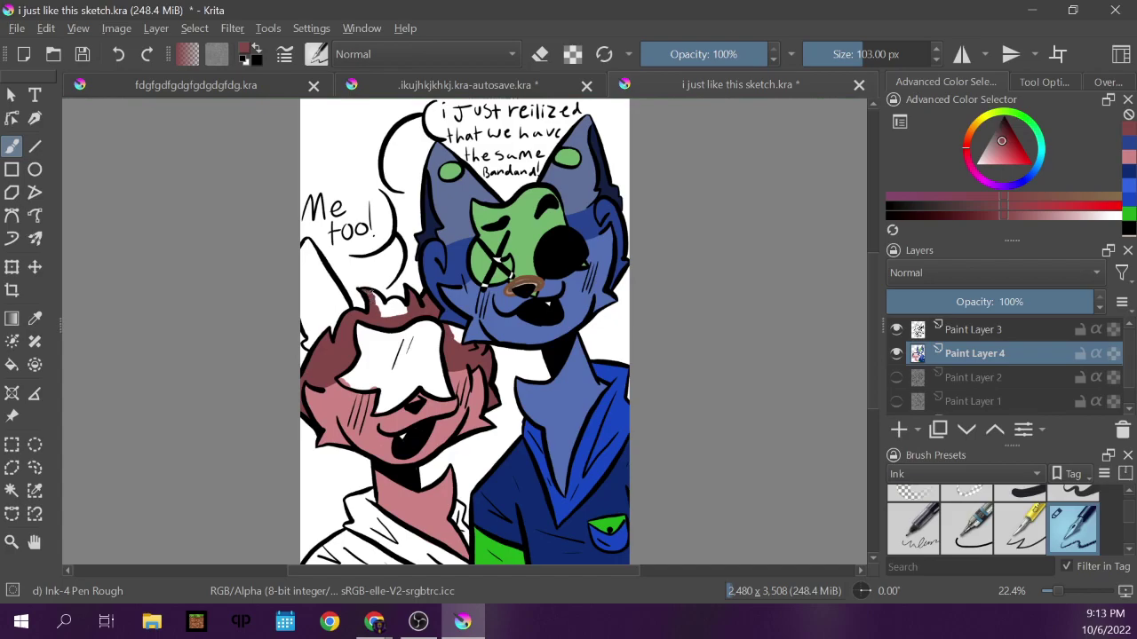
left_click_drag(377, 302, 395, 313)
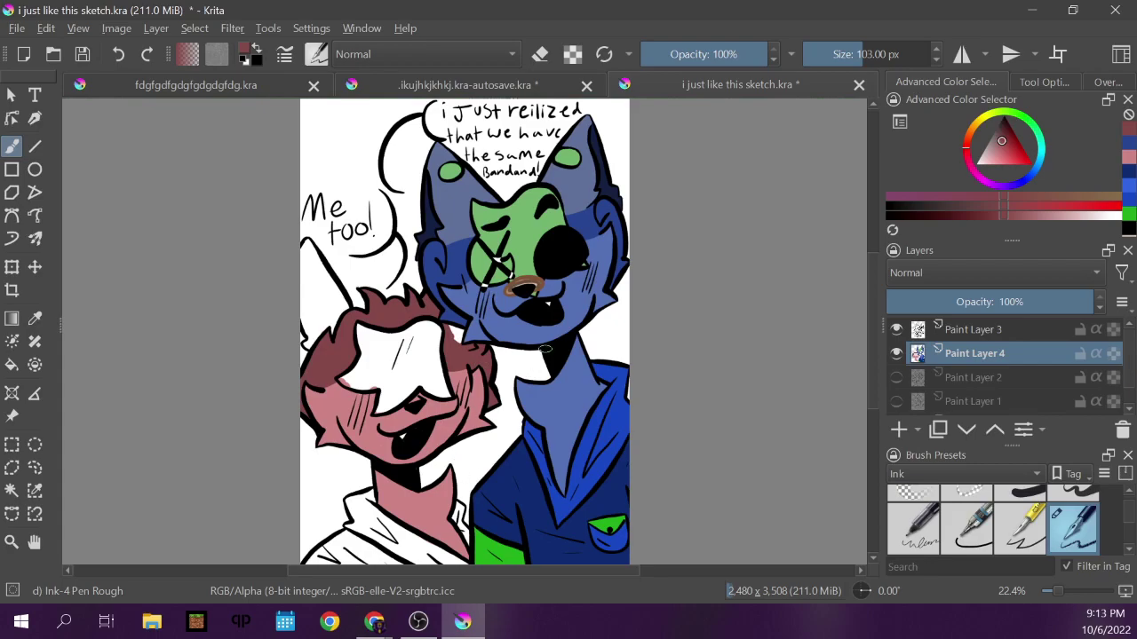
Sample the dusty pink ear colour from the earlier pink character drawing and block in both of the shorter character's ears.
left_click(379, 88)
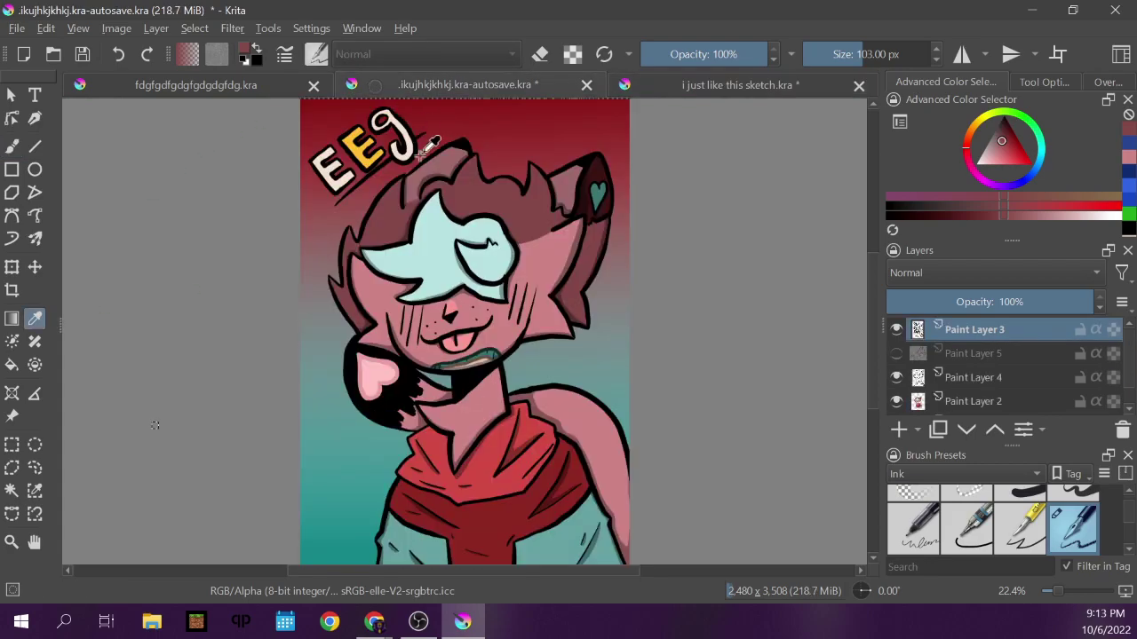
key("p")
left_click(566, 183)
key("b")
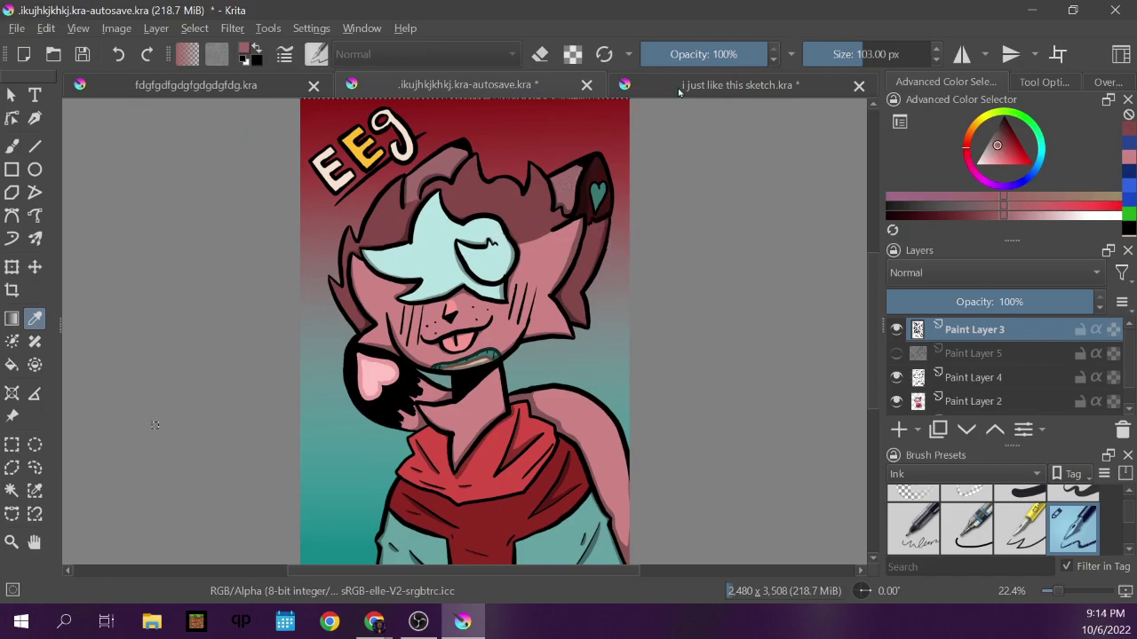
key("ctrl+Tab")
left_click_drag(325, 295, 313, 268)
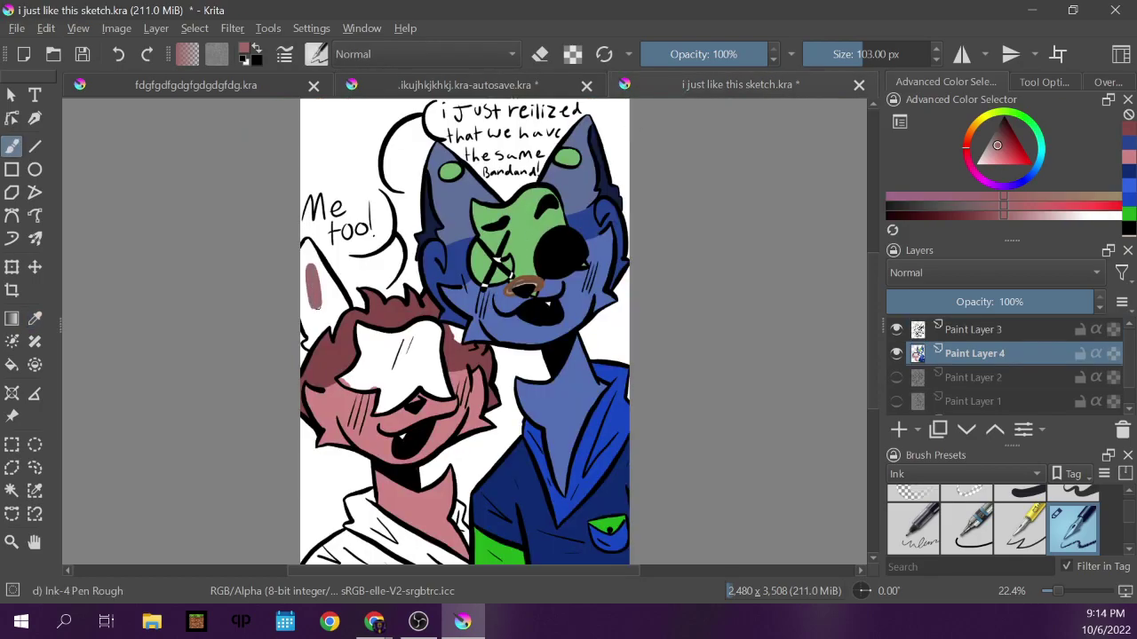
left_click_drag(455, 335, 457, 340)
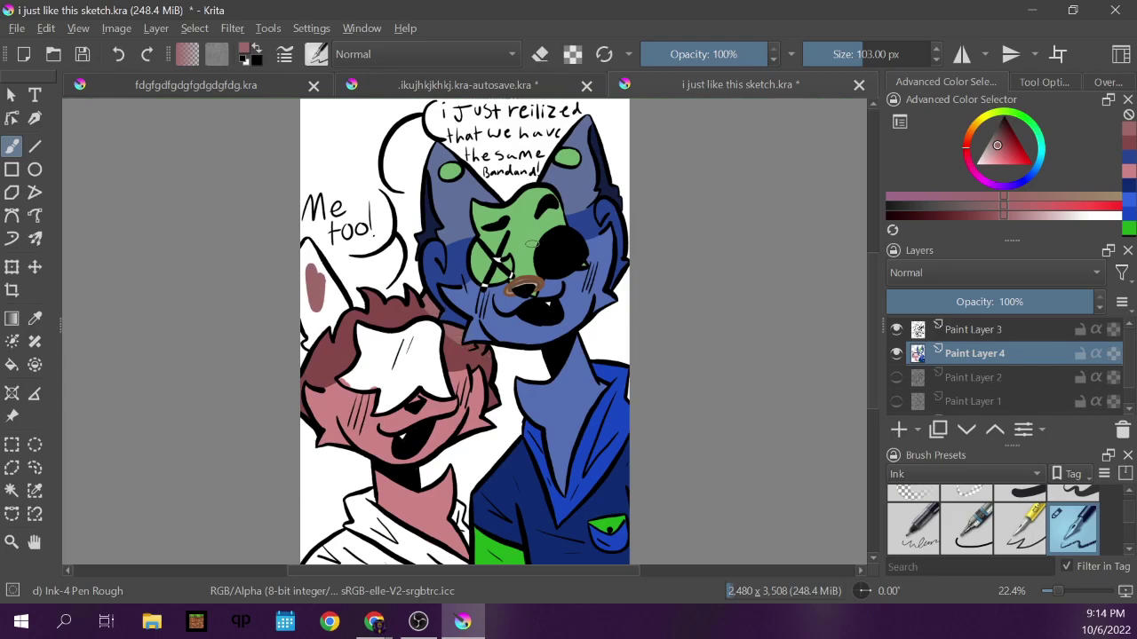
Fill the rest of the shorter character's upright left ear with dusty pink up to its outline.
left_click_drag(303, 262, 308, 311)
key("alt+Tab")
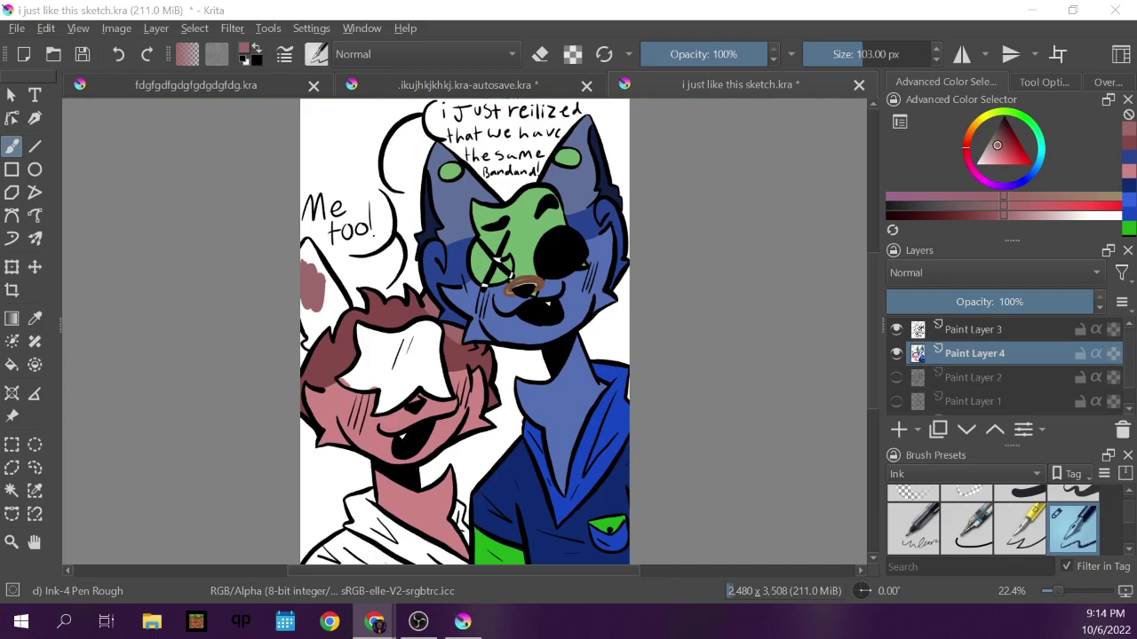
left_click(305, 257)
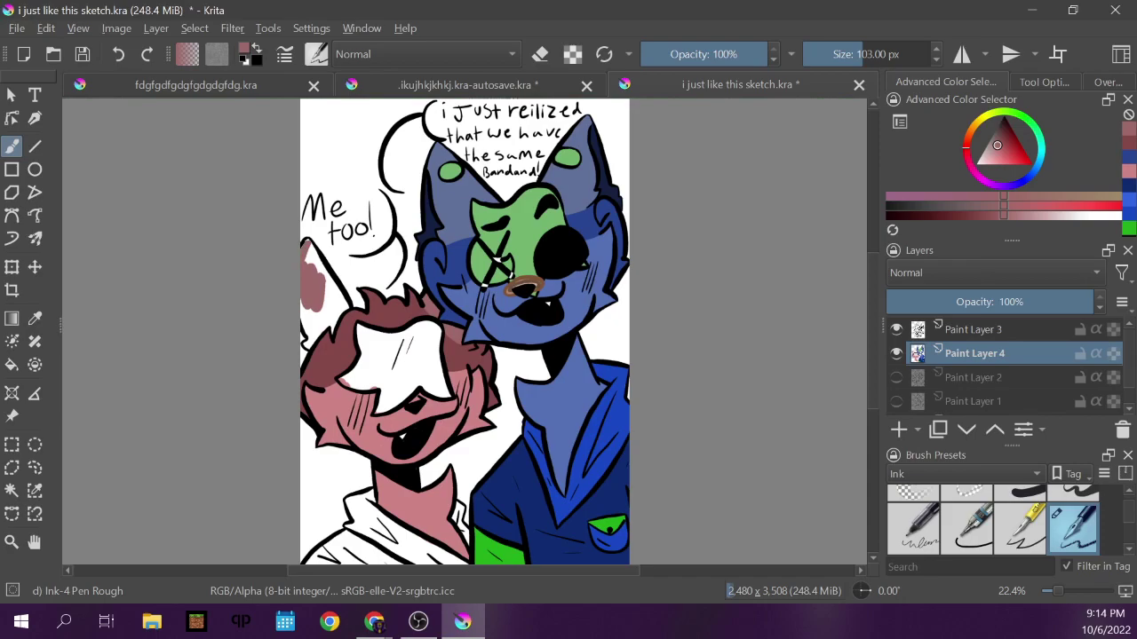
mouse_move(311, 249)
left_mouse_down()
mouse_move(343, 305)
mouse_move(337, 319)
left_mouse_up()
mouse_move(302, 302)
left_mouse_down()
mouse_move(318, 334)
mouse_move(335, 291)
left_mouse_up()
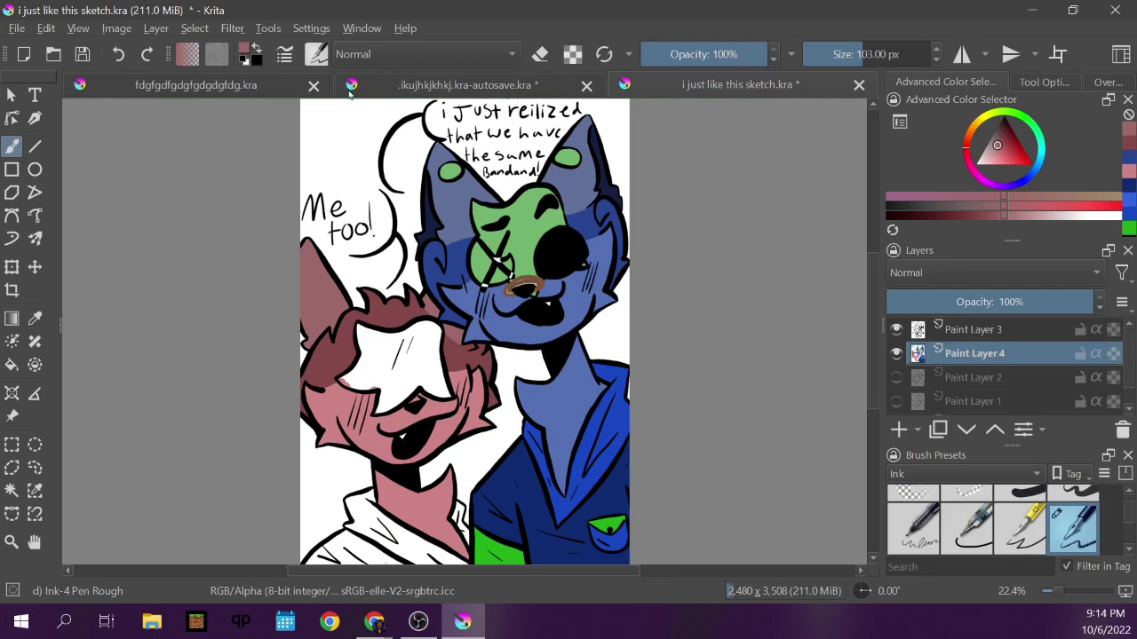
Paint the shorter character's right ear tip in the very dark red sampled from the earlier drawing, and touch up the ear's dusty pink.
key("ctrl+shift+Tab")
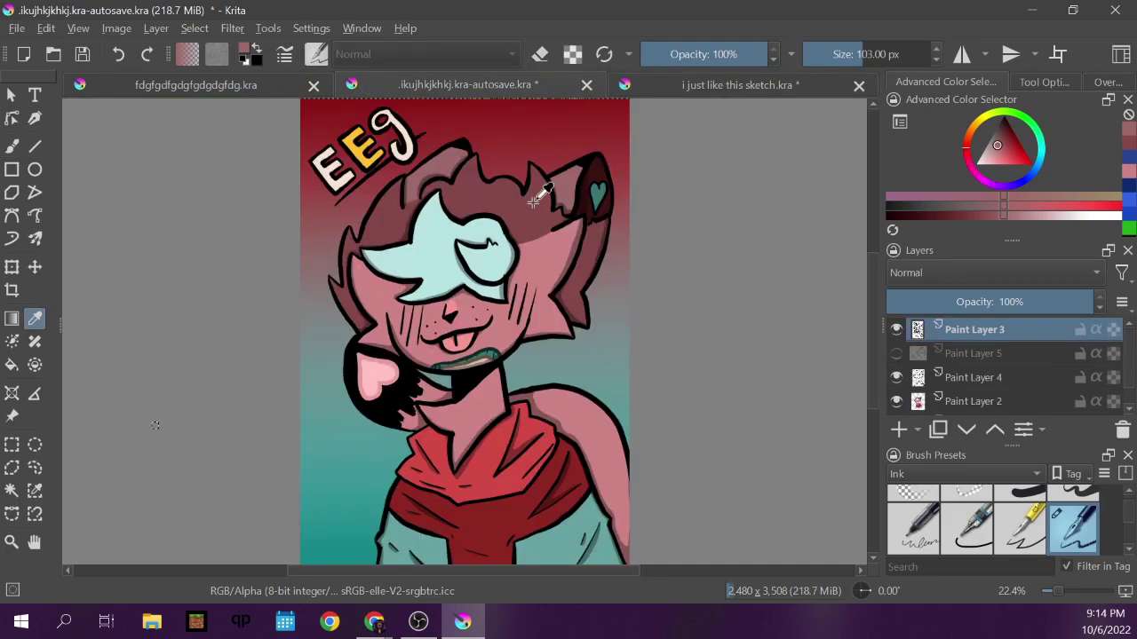
left_click(600, 168)
key("ctrl+Tab")
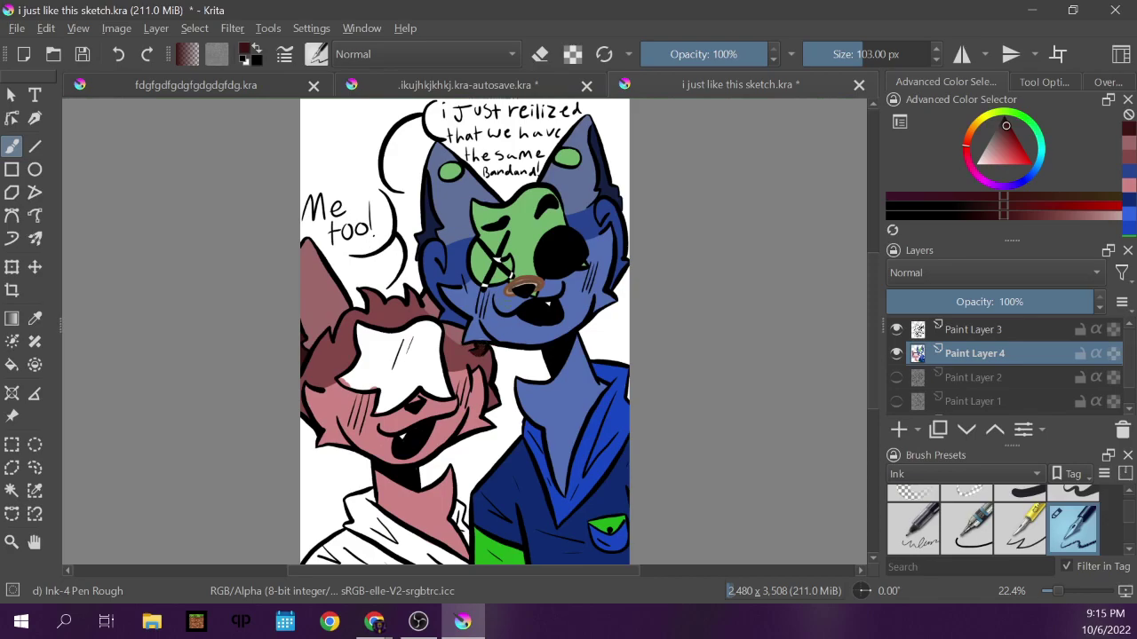
left_click(35, 317)
left_click(455, 330)
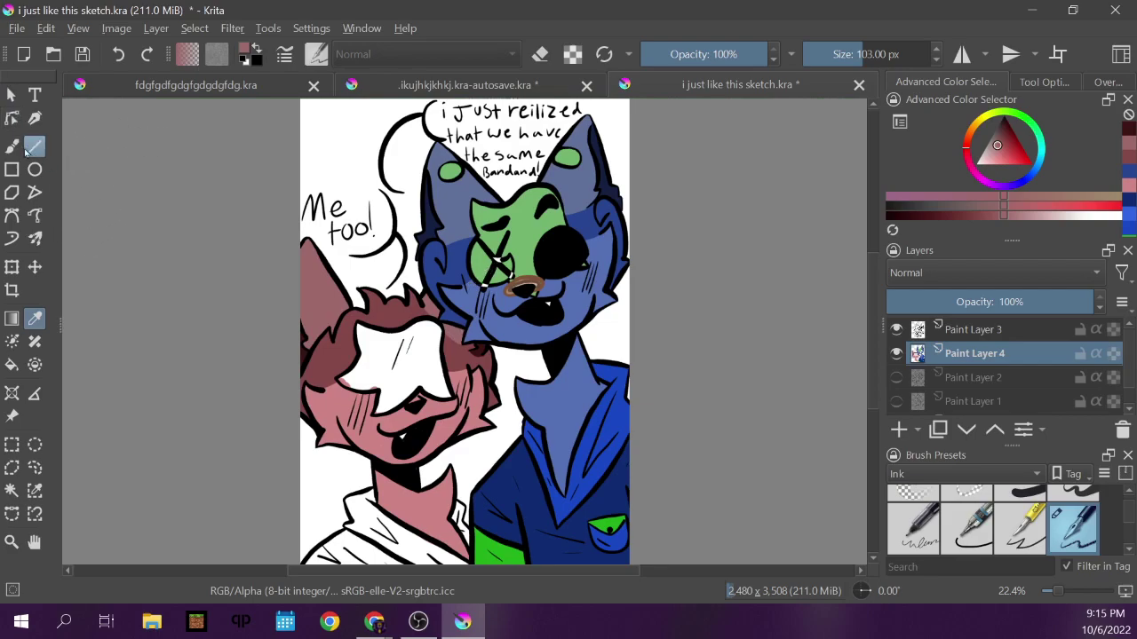
key("b")
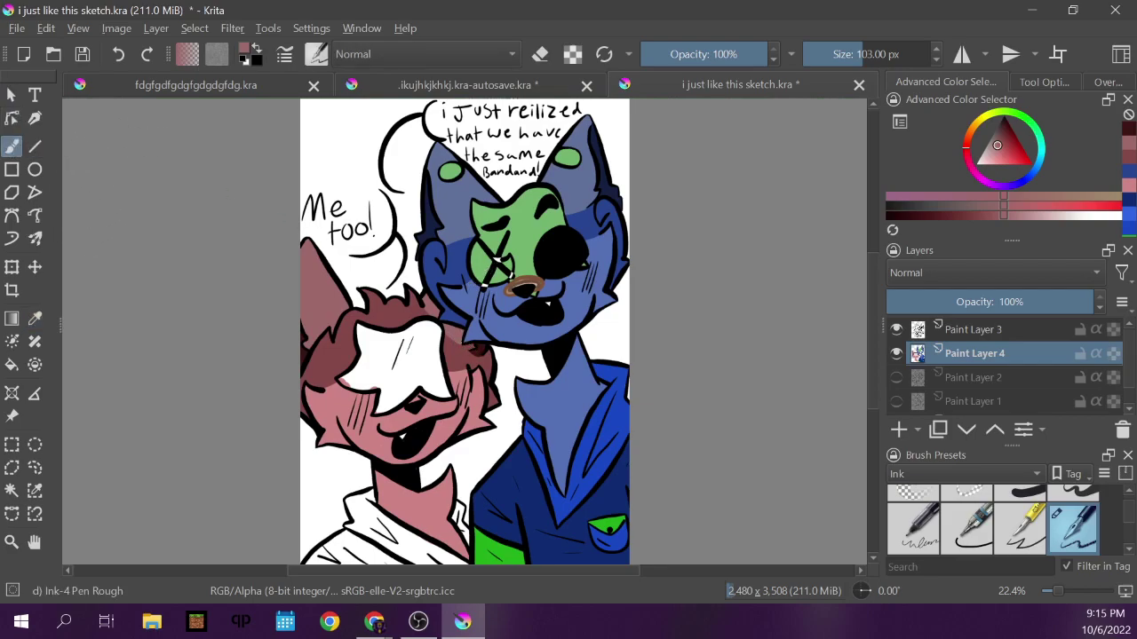
left_click(468, 344)
Touch up the taller character's cheek edge above the shorter character's ear using dark blue and lighter blue sampled from its fur.
left_click(35, 318)
left_click(448, 306)
key("b")
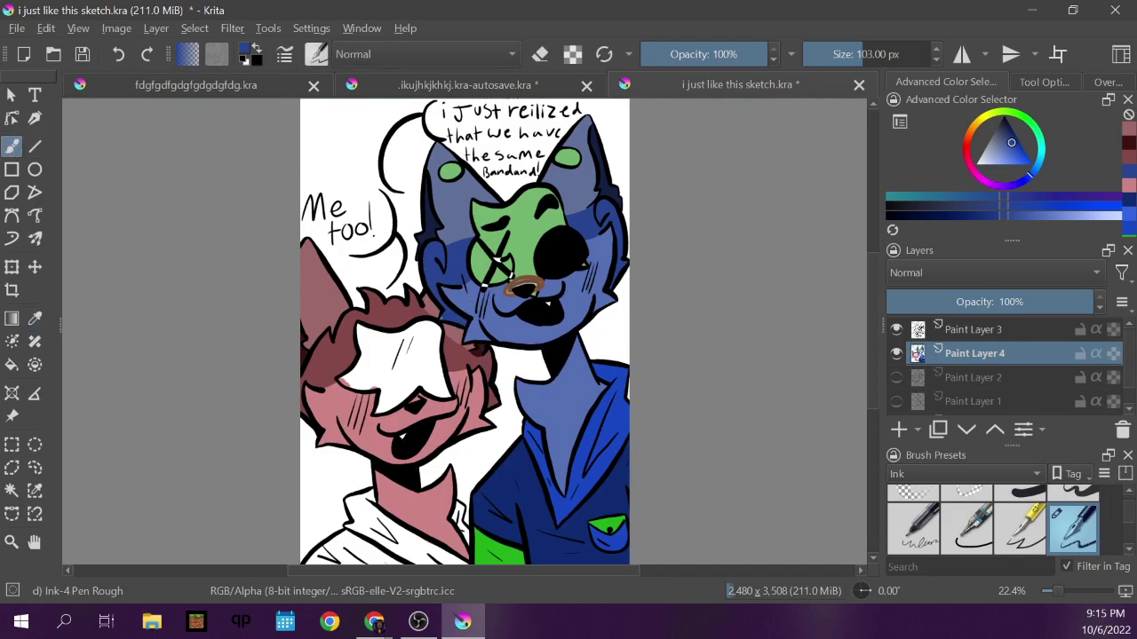
left_click_drag(445, 319, 467, 321)
left_click(35, 318)
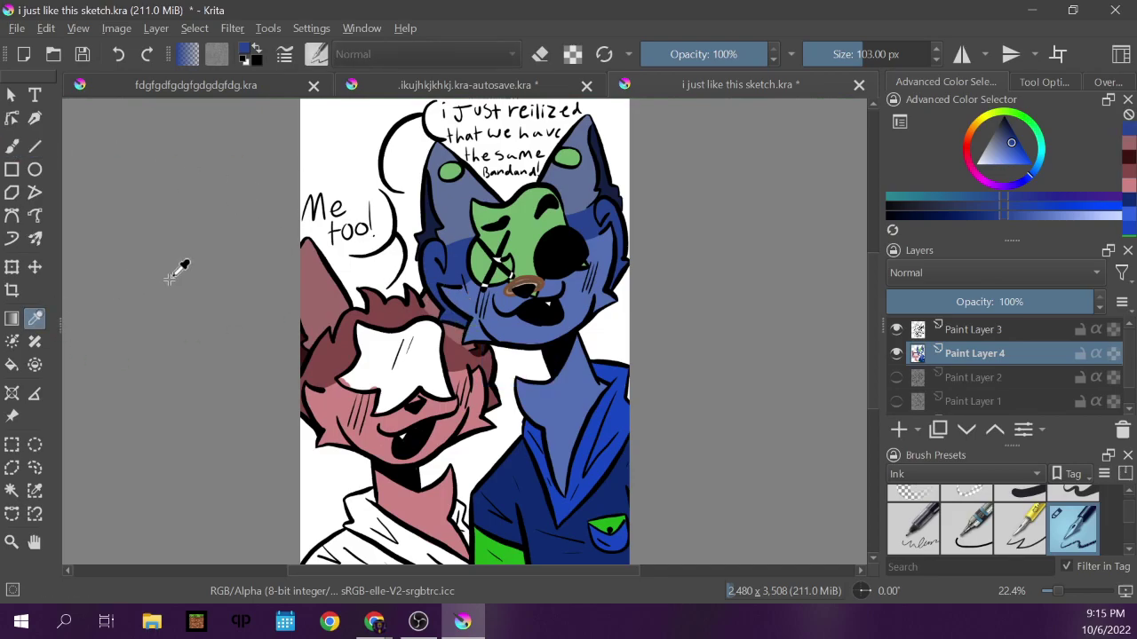
left_click(483, 318)
left_click(13, 146)
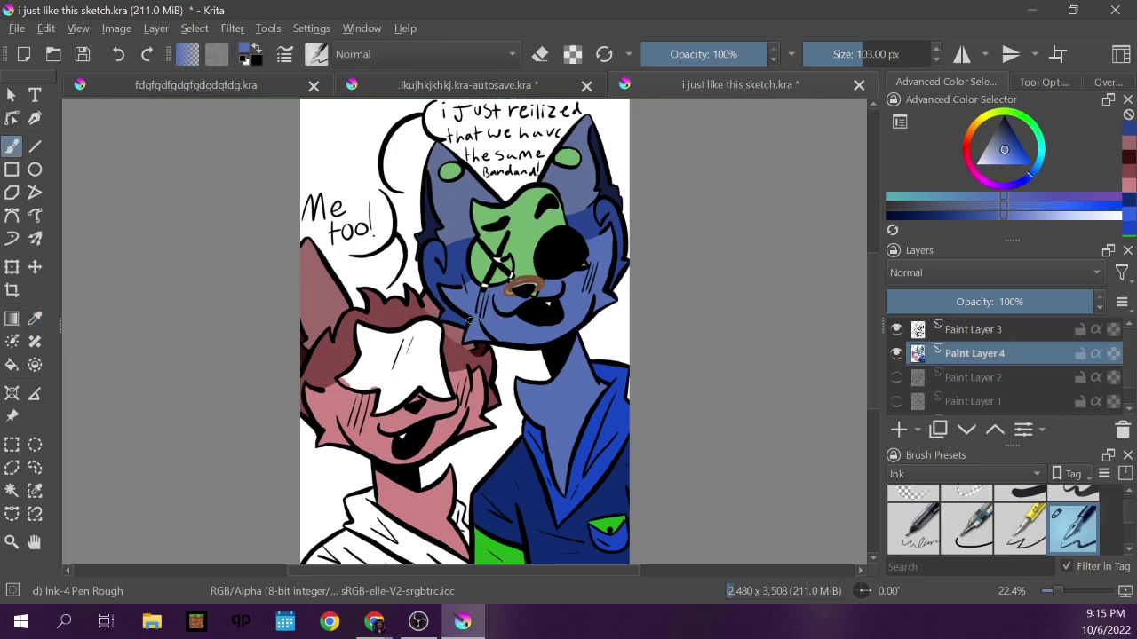
left_click(485, 330)
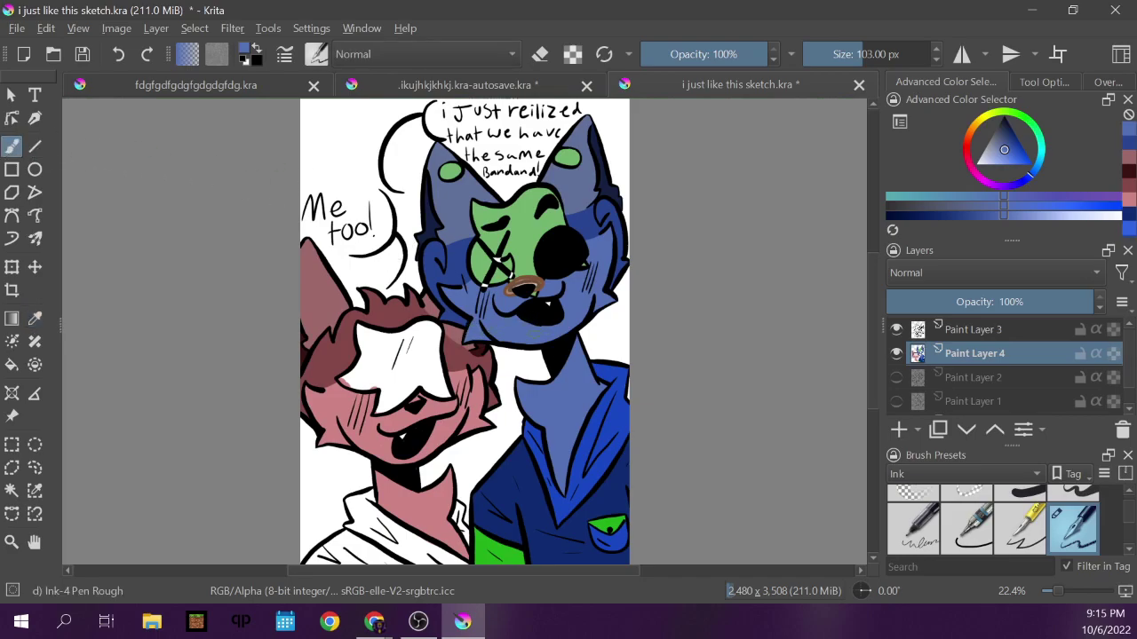
Fill the shorter character's fringe with the pale aqua hair colour sampled from the earlier pink character drawing.
left_click(463, 85)
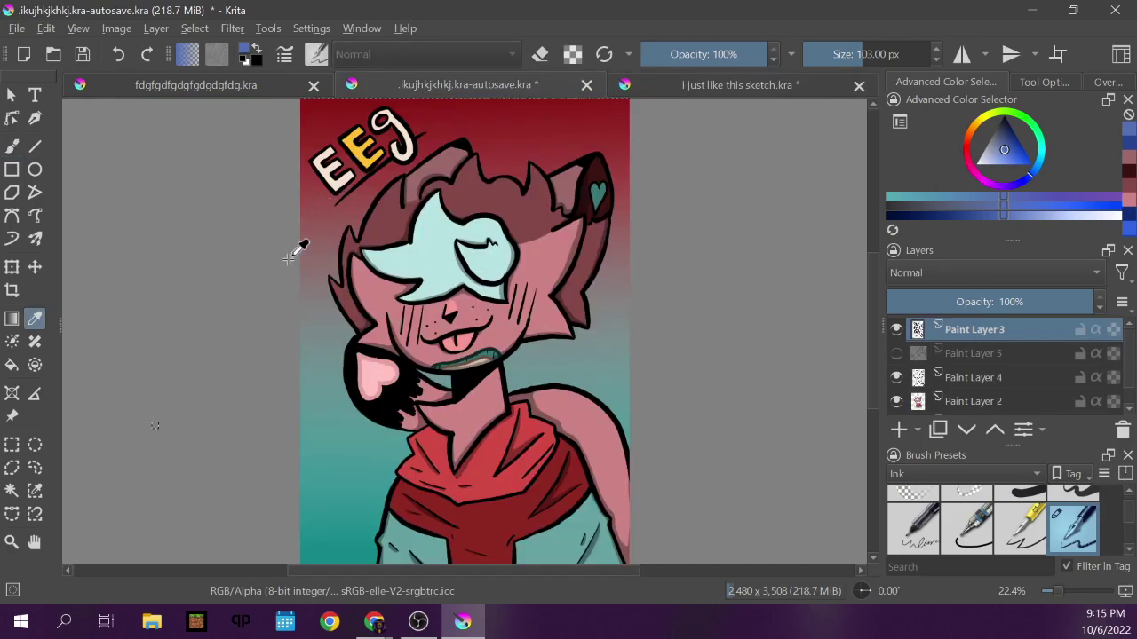
left_click(479, 229)
left_click(678, 89)
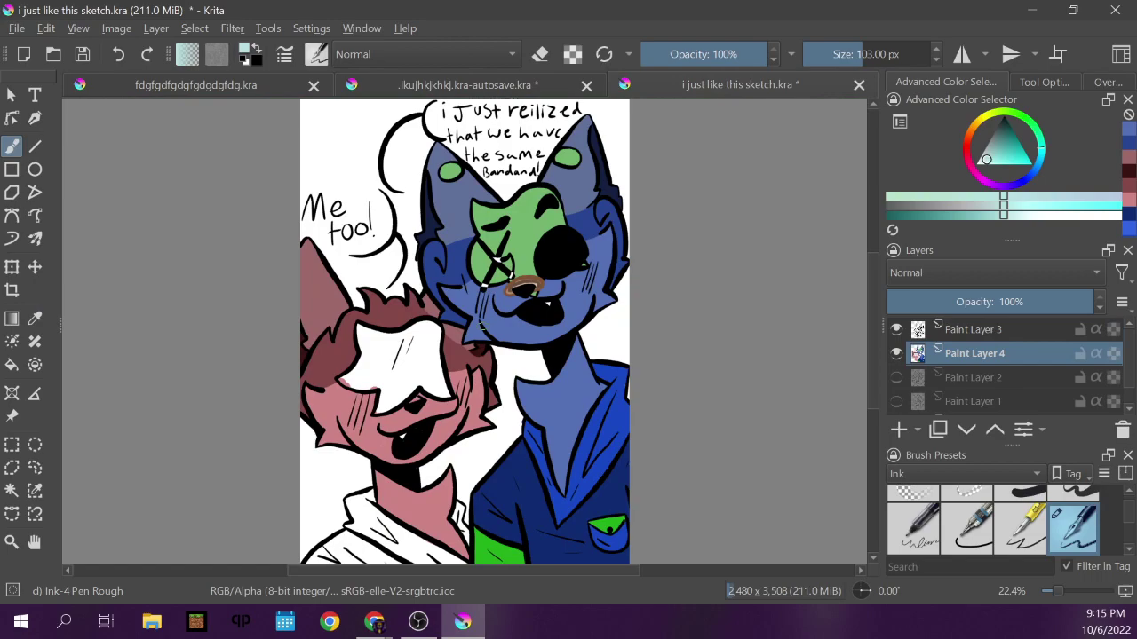
mouse_move(404, 353)
left_mouse_down()
mouse_move(396, 371)
mouse_move(408, 382)
mouse_move(384, 389)
left_mouse_up()
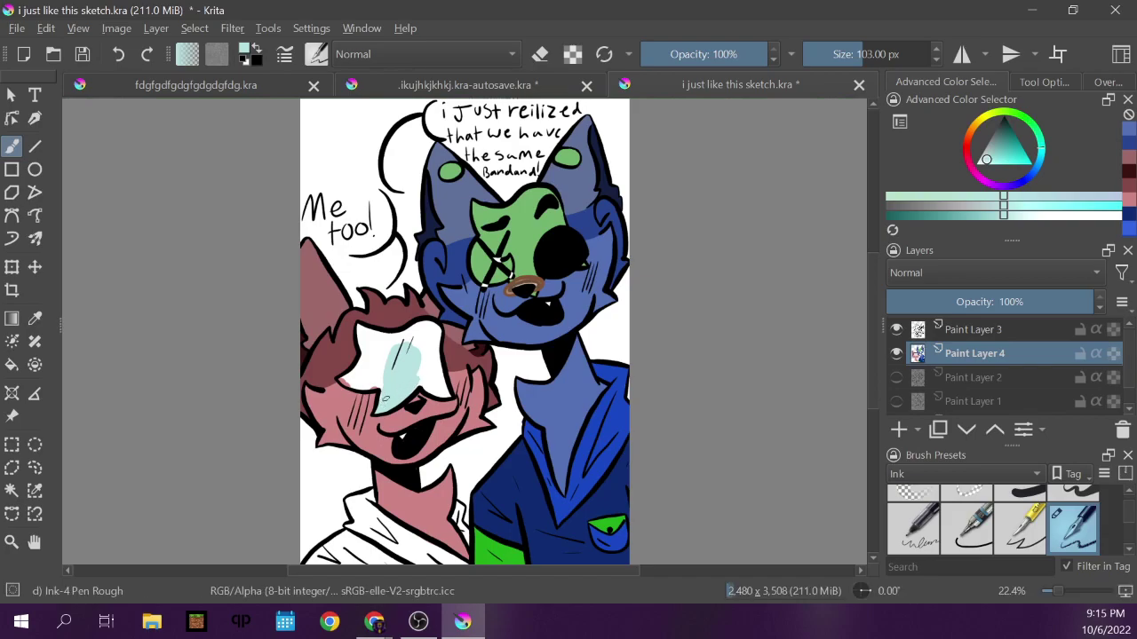
mouse_move(380, 386)
left_mouse_down()
mouse_move(342, 380)
mouse_move(392, 375)
mouse_move(361, 389)
mouse_move(389, 379)
mouse_move(345, 376)
mouse_move(362, 346)
left_mouse_up()
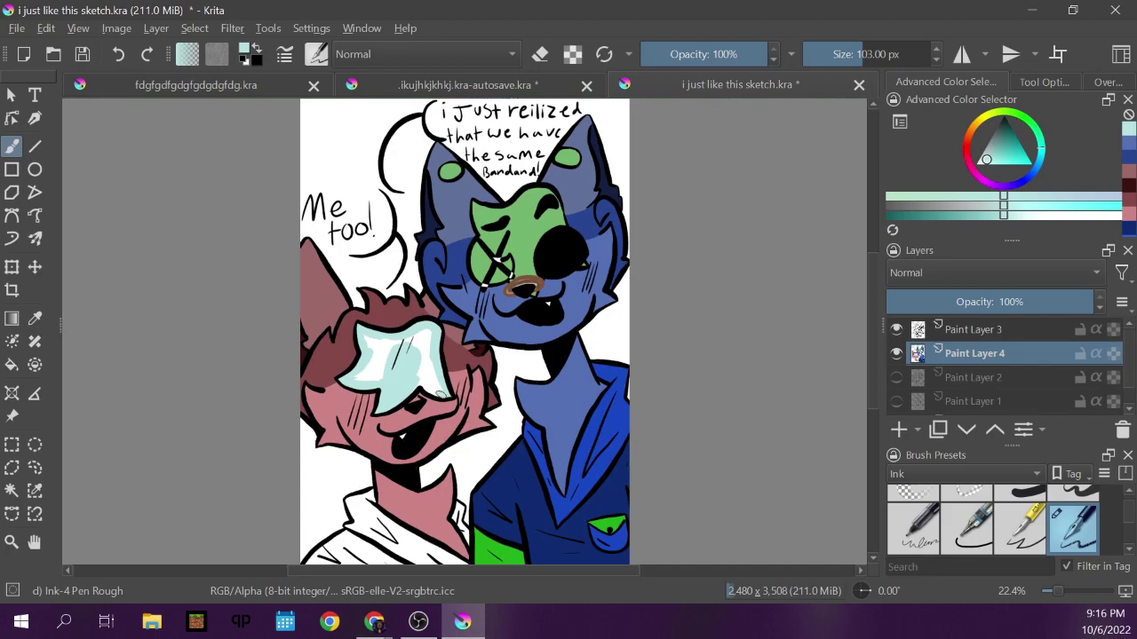
mouse_move(431, 347)
left_mouse_down()
mouse_move(414, 383)
mouse_move(416, 343)
mouse_move(379, 377)
mouse_move(356, 373)
mouse_move(380, 340)
left_mouse_up()
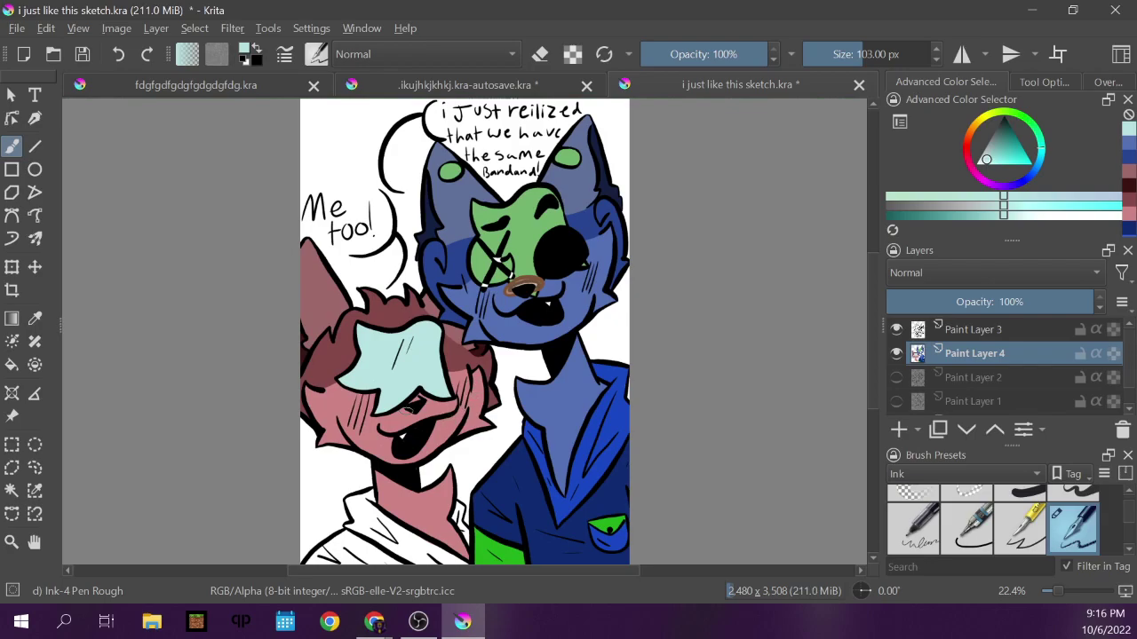
Sample the bright red scarf colour from the earlier pink character drawing and start blocking in the collar around the shorter character's neck.
scroll(873, 310, "down", 2)
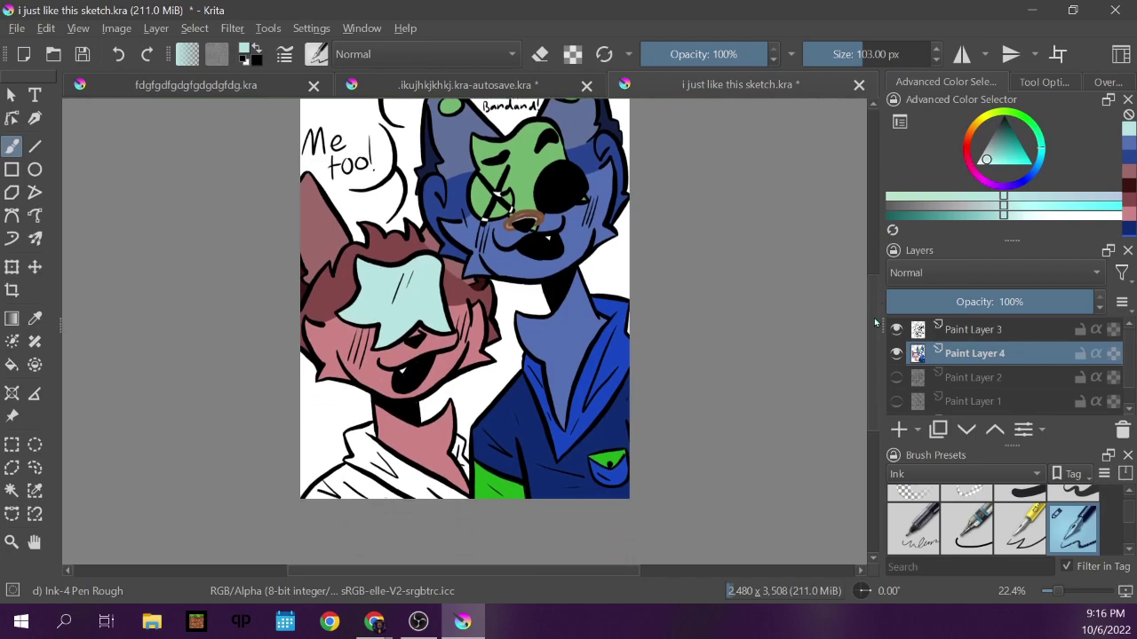
scroll(873, 311, "up", 3)
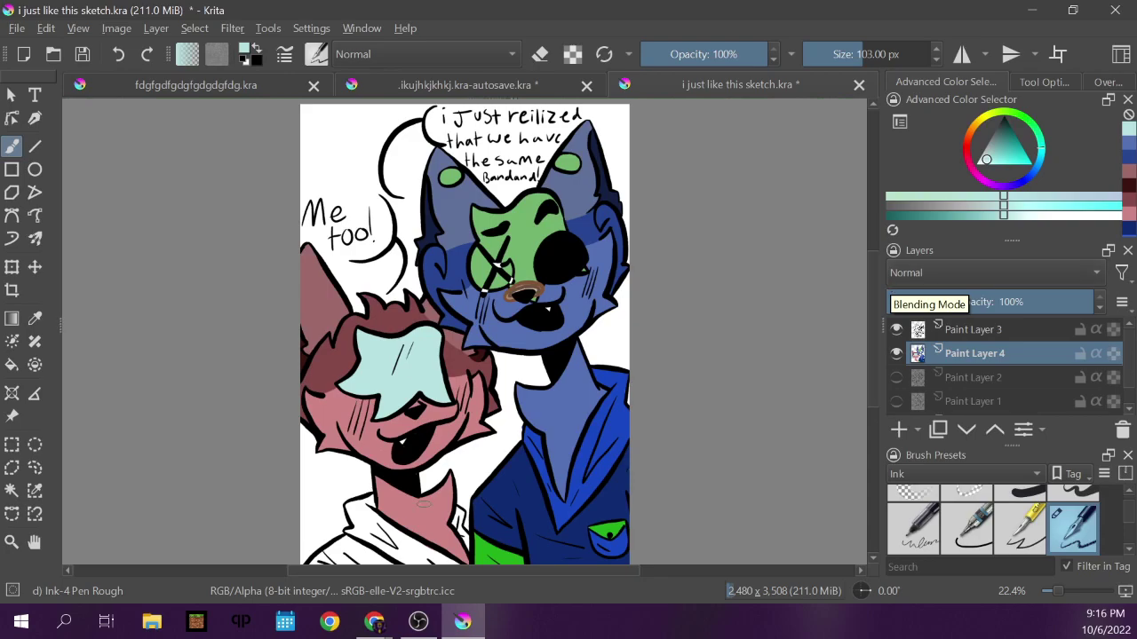
left_click(444, 81)
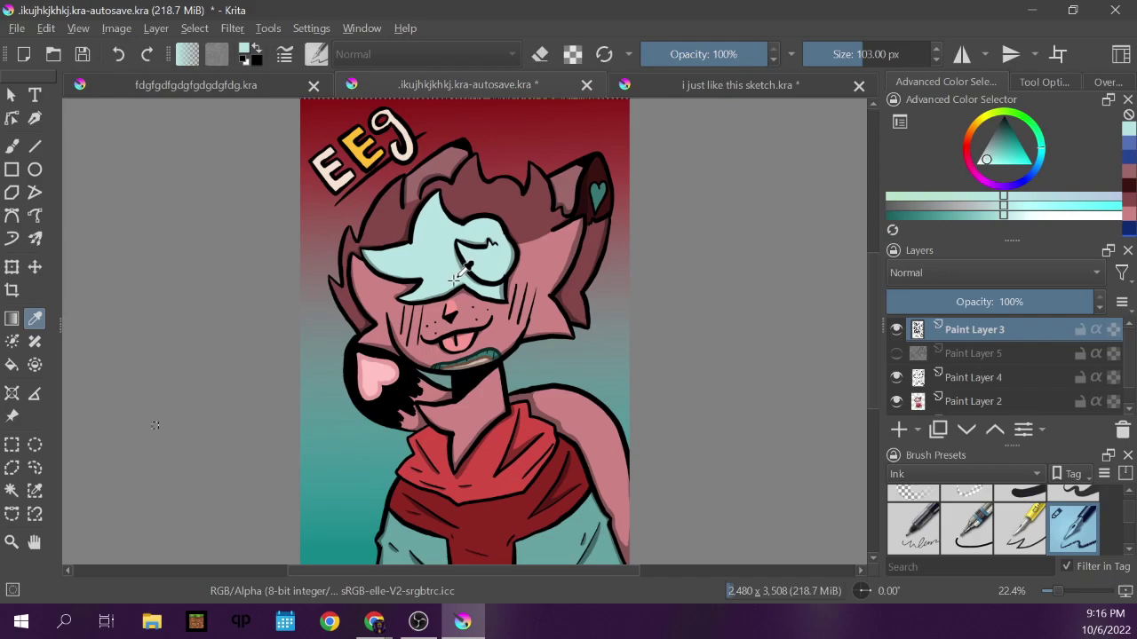
left_click(488, 457)
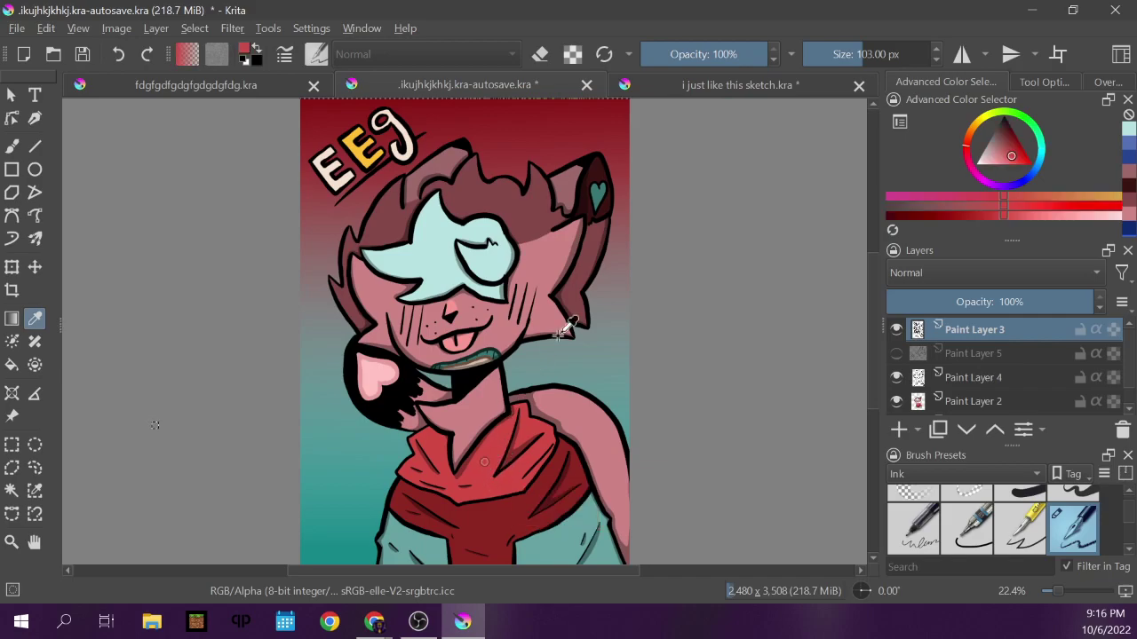
left_click(746, 85)
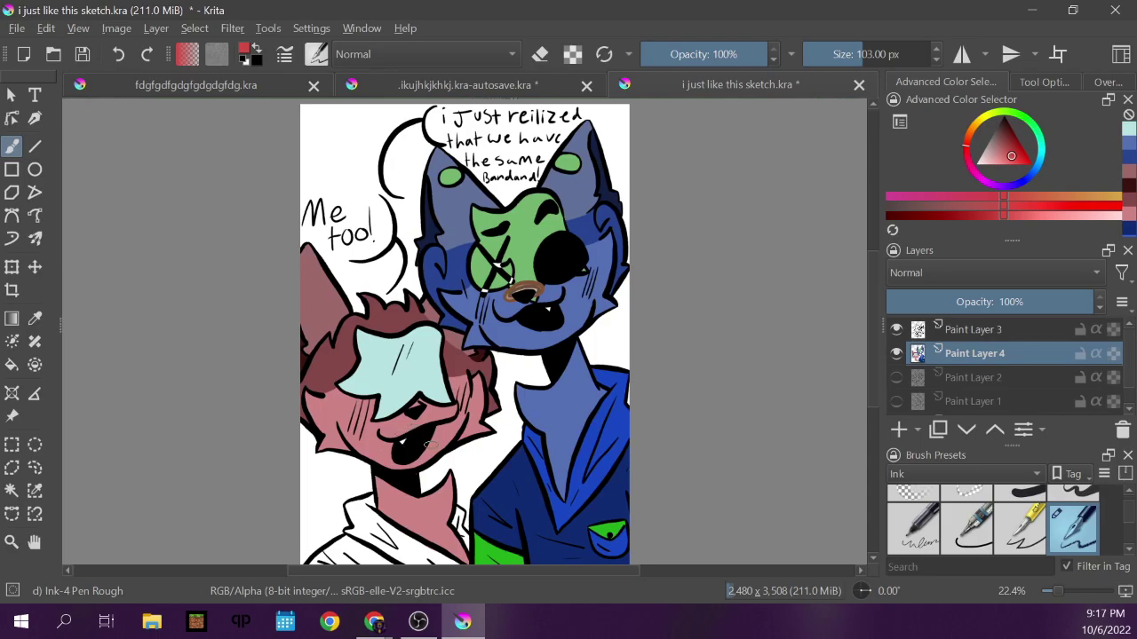
left_click_drag(359, 509, 361, 531)
mouse_move(360, 531)
left_mouse_down()
mouse_move(371, 533)
mouse_move(373, 515)
mouse_move(384, 524)
left_mouse_up()
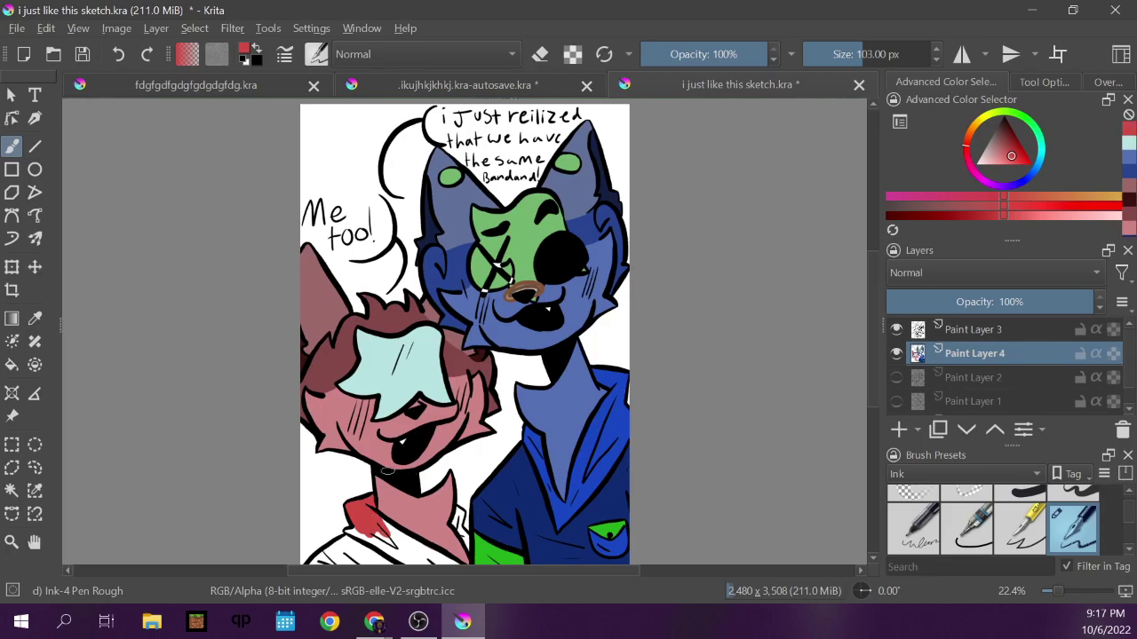
Hand-letter an underlined "Bye!" in red on Paint Layer 3, in the white space above the "Me too!" speech.
left_click(952, 329)
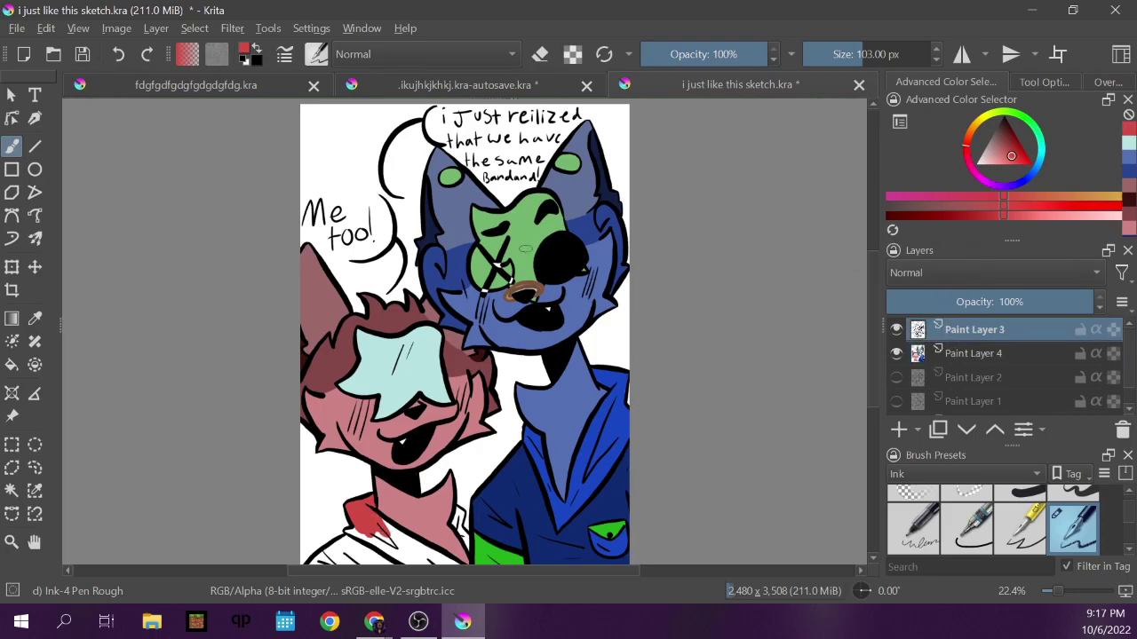
left_click_drag(313, 132, 314, 174)
mouse_move(313, 133)
left_mouse_down()
mouse_move(336, 142)
mouse_move(318, 172)
mouse_move(350, 160)
left_mouse_up()
mouse_move(361, 131)
left_mouse_down()
mouse_move(363, 198)
mouse_move(382, 124)
mouse_move(399, 150)
left_mouse_up()
left_click_drag(403, 109, 396, 144)
left_click(407, 153)
left_click_drag(313, 183, 397, 158)
Hand-letter "Have to go" in red below the "Bye!" and finish it with a few small marks.
mouse_move(337, 185)
left_mouse_down()
mouse_move(335, 212)
mouse_move(351, 222)
left_mouse_up()
mouse_move(340, 214)
left_mouse_down()
mouse_move(368, 225)
mouse_move(385, 206)
mouse_move(405, 229)
mouse_move(337, 270)
mouse_move(350, 248)
left_mouse_up()
mouse_move(359, 245)
left_mouse_down()
mouse_move(353, 302)
mouse_move(377, 277)
mouse_move(391, 281)
left_mouse_up()
left_click(392, 289)
left_click(387, 275)
left_click(392, 267)
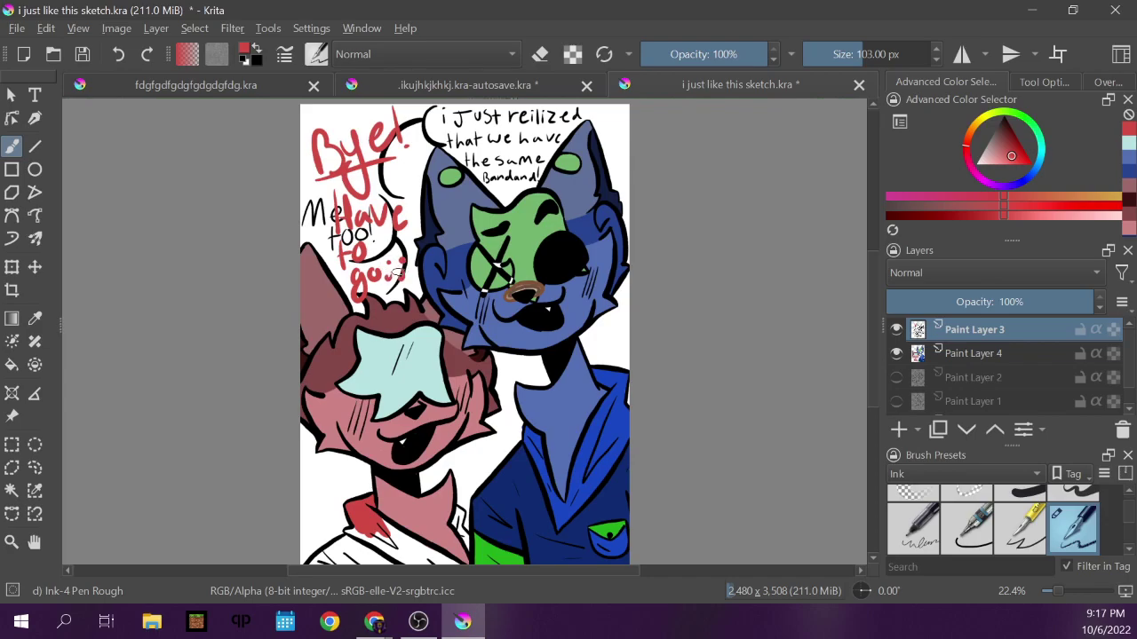